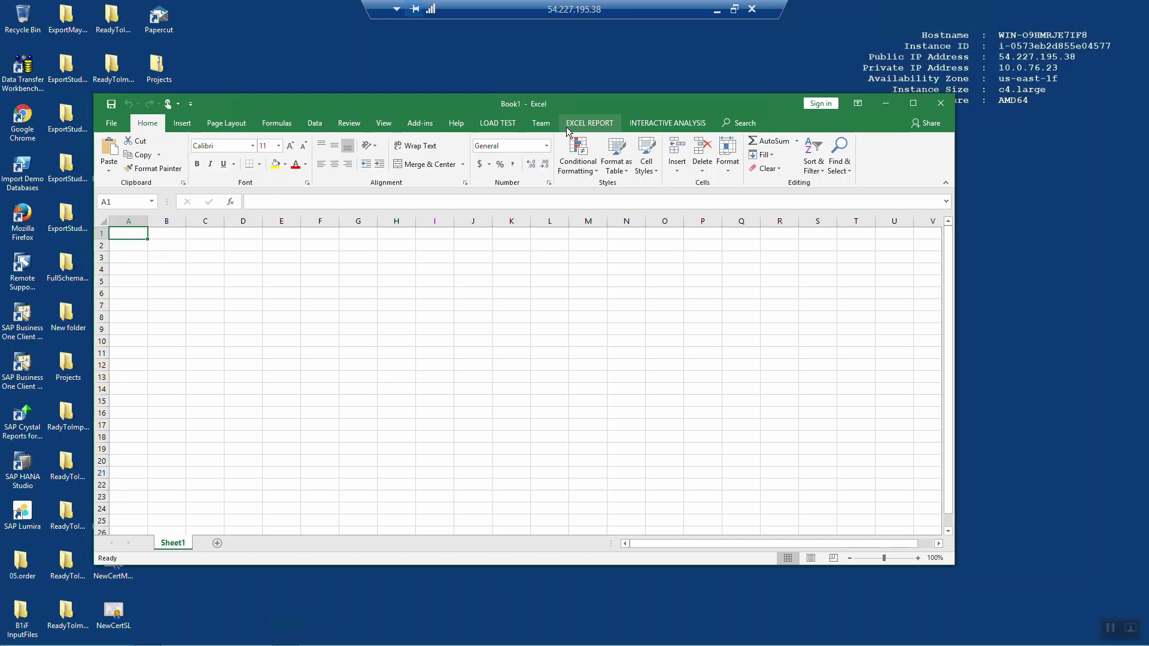
# Step: Look over the Excel Report and Interactive Analysis ribbon commands
pyautogui.click(590, 124)
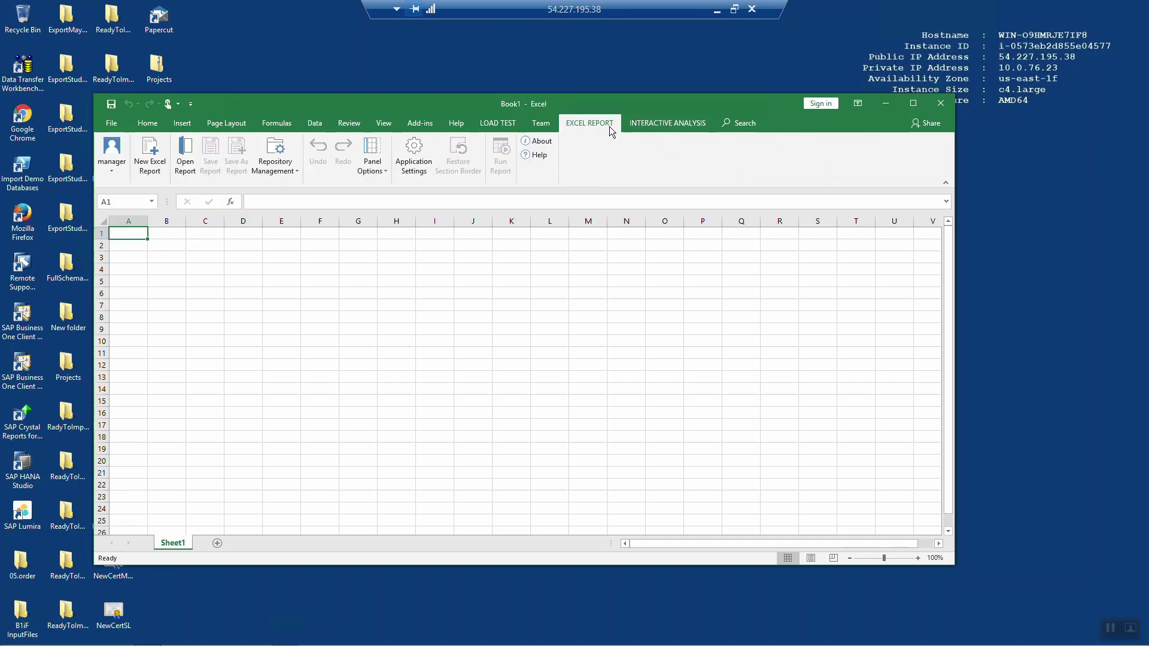
pyautogui.click(663, 123)
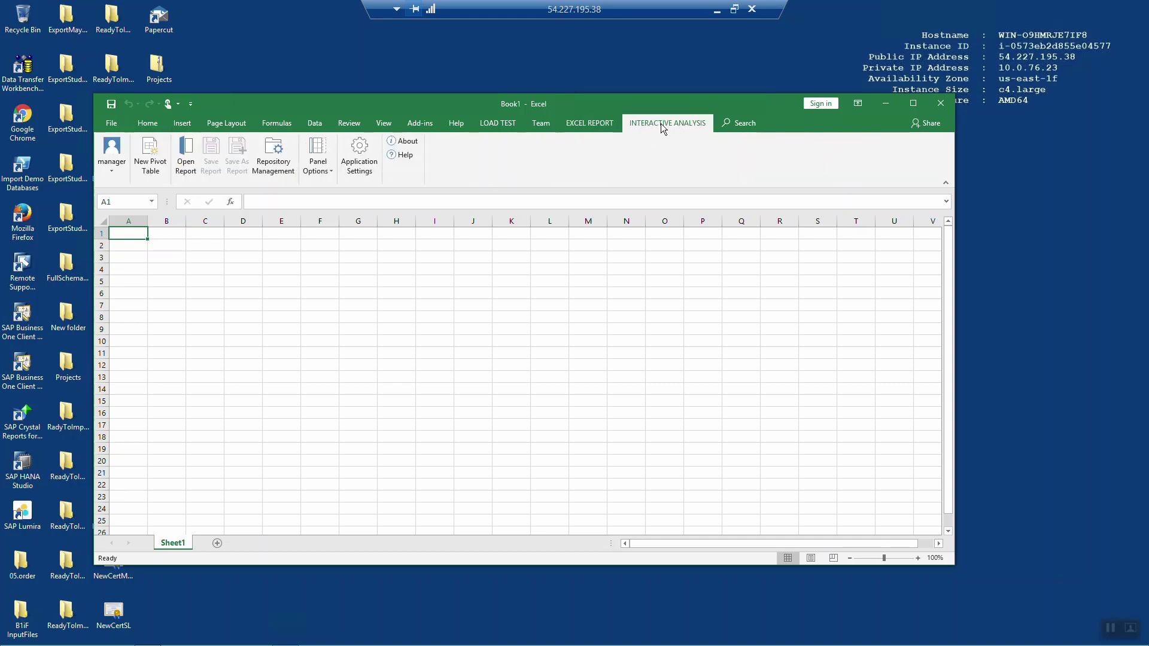
pyautogui.click(593, 130)
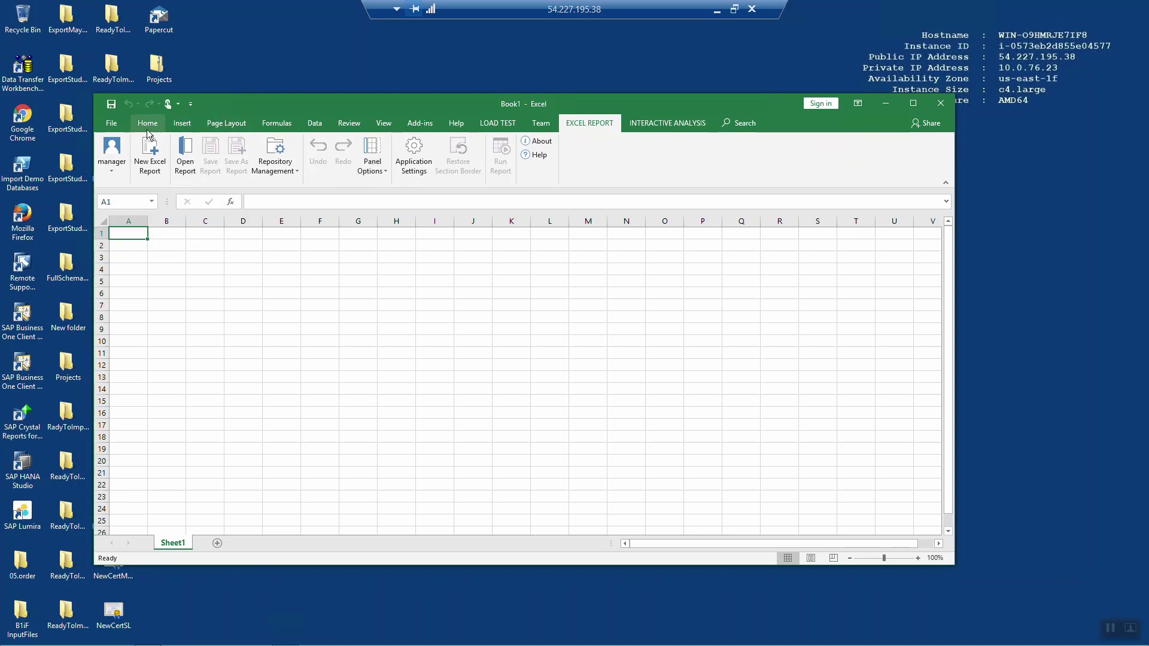
# Step: Confirm the SAP Business One add-in is checked under COM Add-ins in Excel Options
pyautogui.click(111, 123)
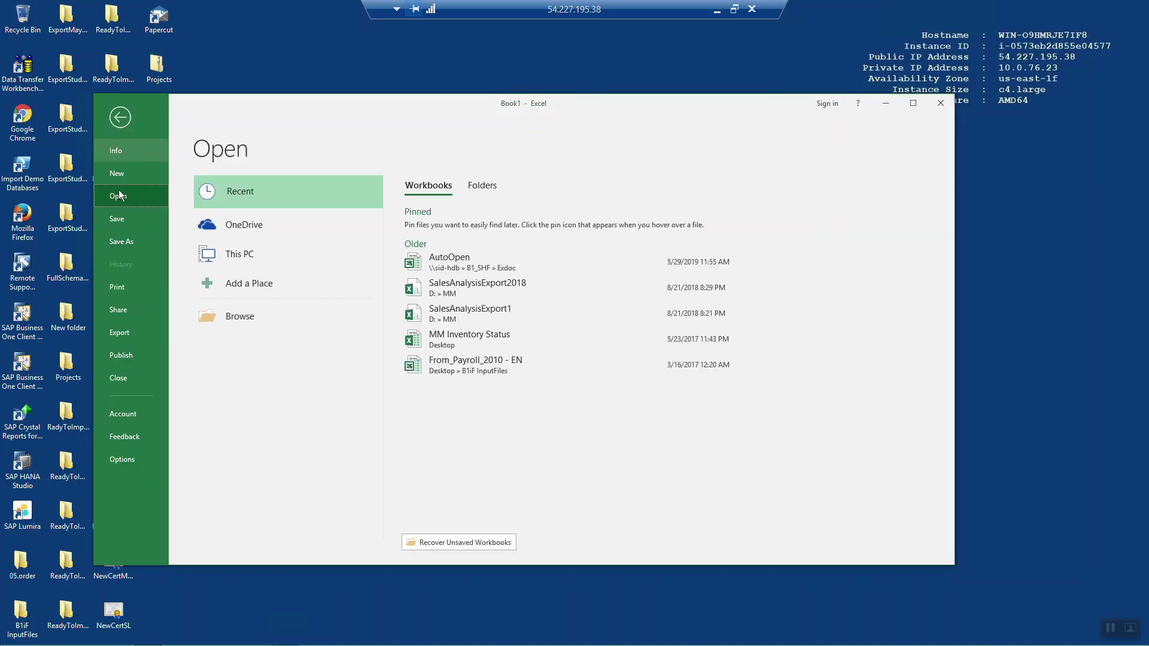
pyautogui.click(125, 461)
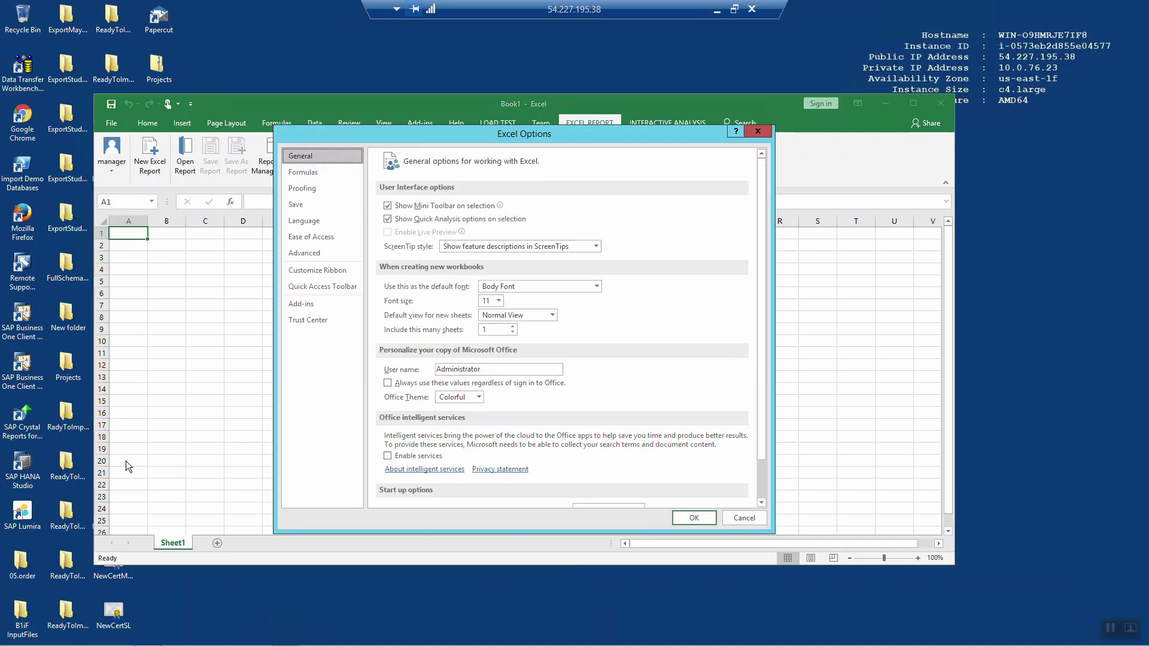
pyautogui.click(301, 305)
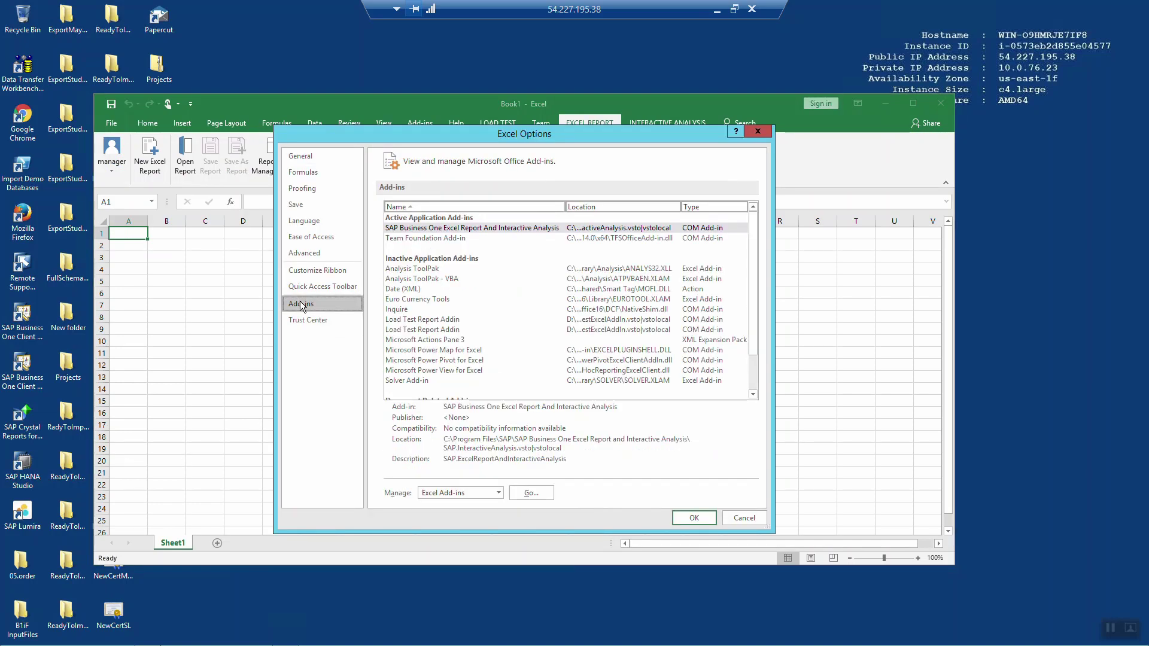
pyautogui.click(497, 494)
pyautogui.click(485, 516)
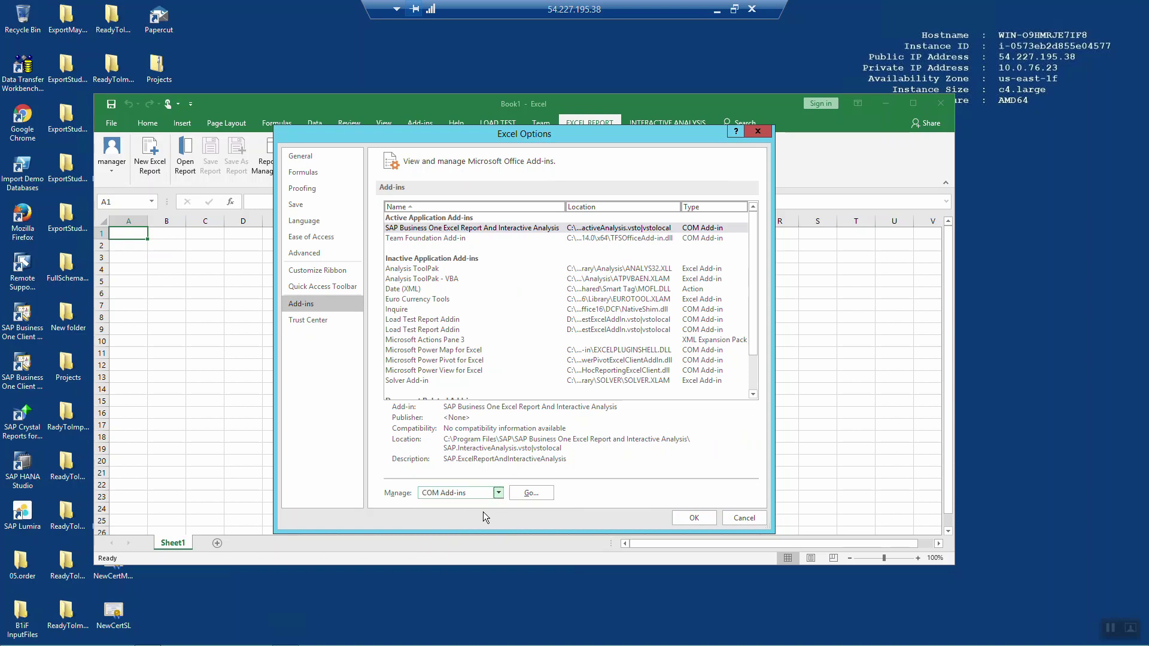
pyautogui.click(518, 494)
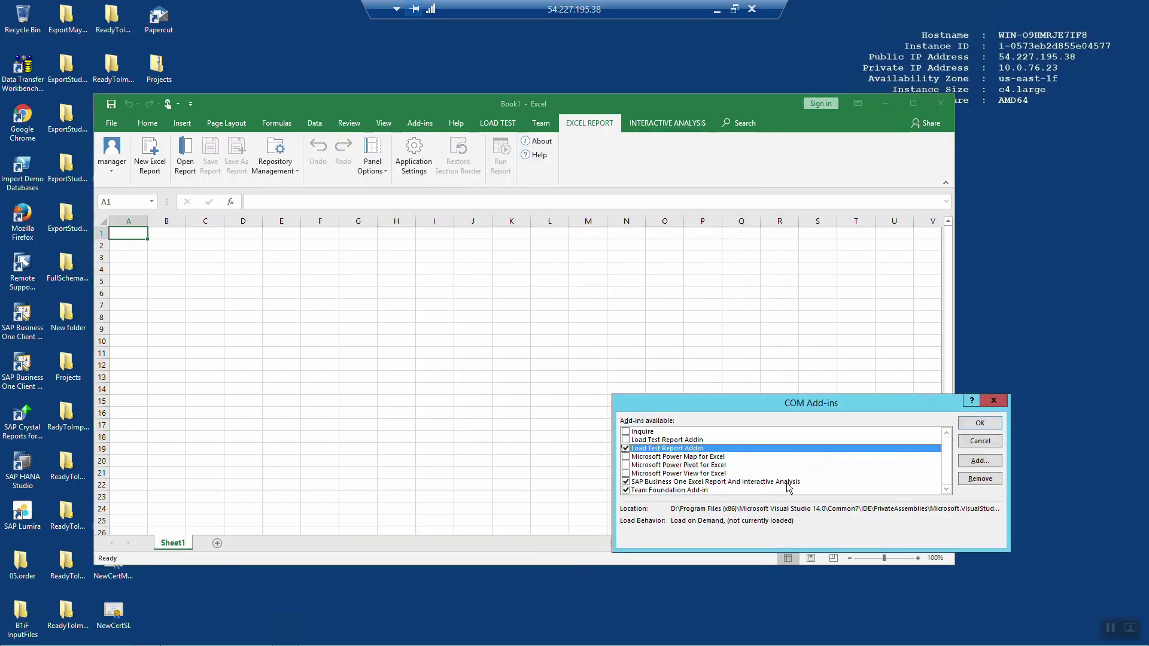
pyautogui.click(980, 424)
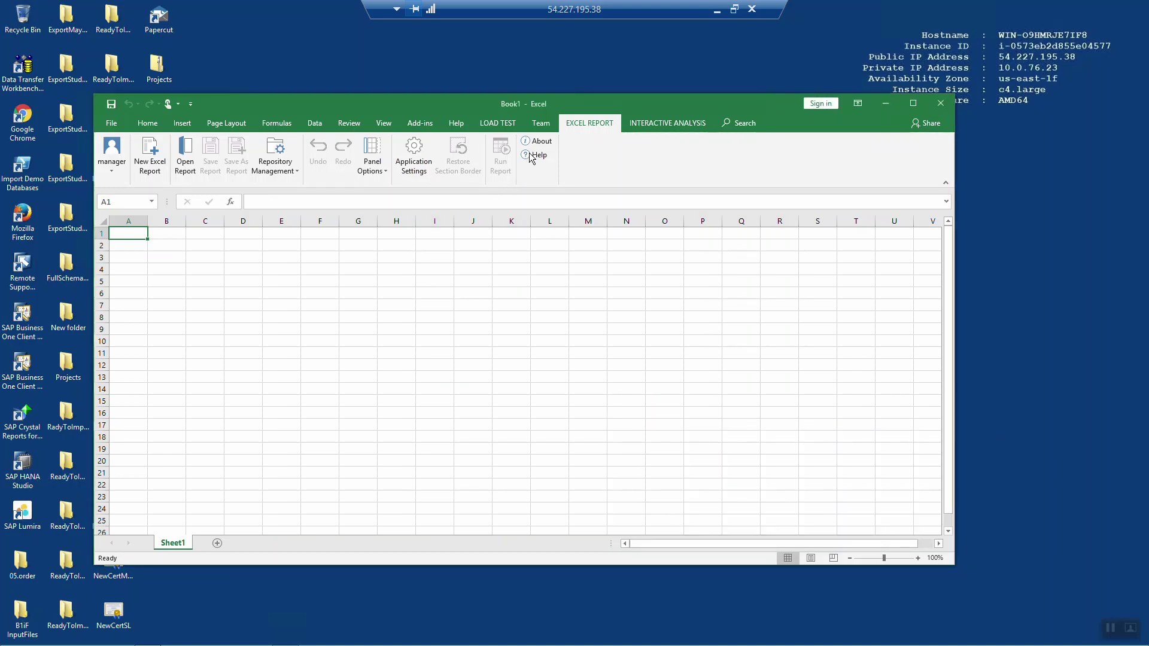
# Step: Start a new Excel report using the Inventory > Inventory Status data source
pyautogui.click(148, 159)
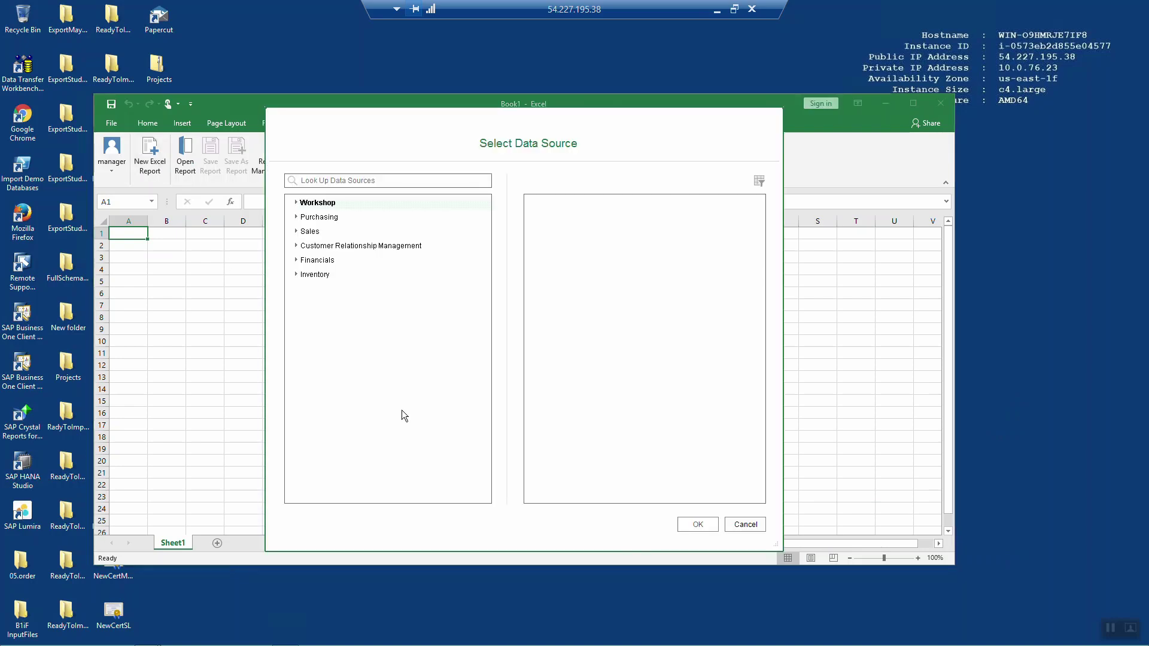
pyautogui.click(297, 203)
pyautogui.click(296, 204)
pyautogui.click(297, 218)
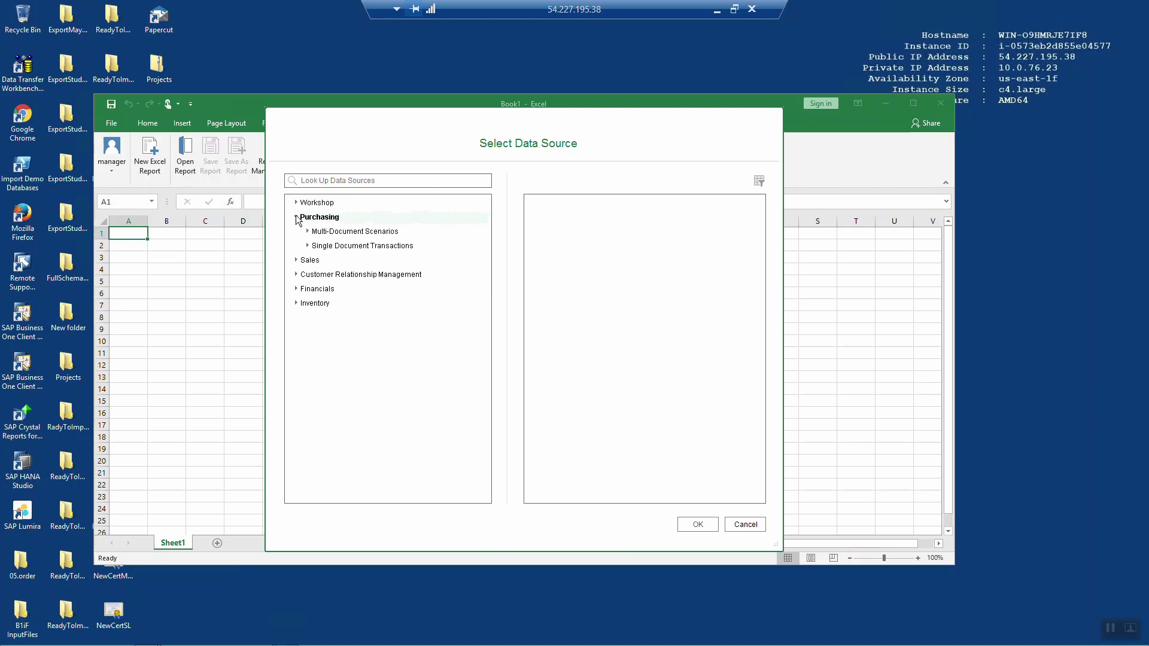
pyautogui.click(296, 218)
pyautogui.click(297, 232)
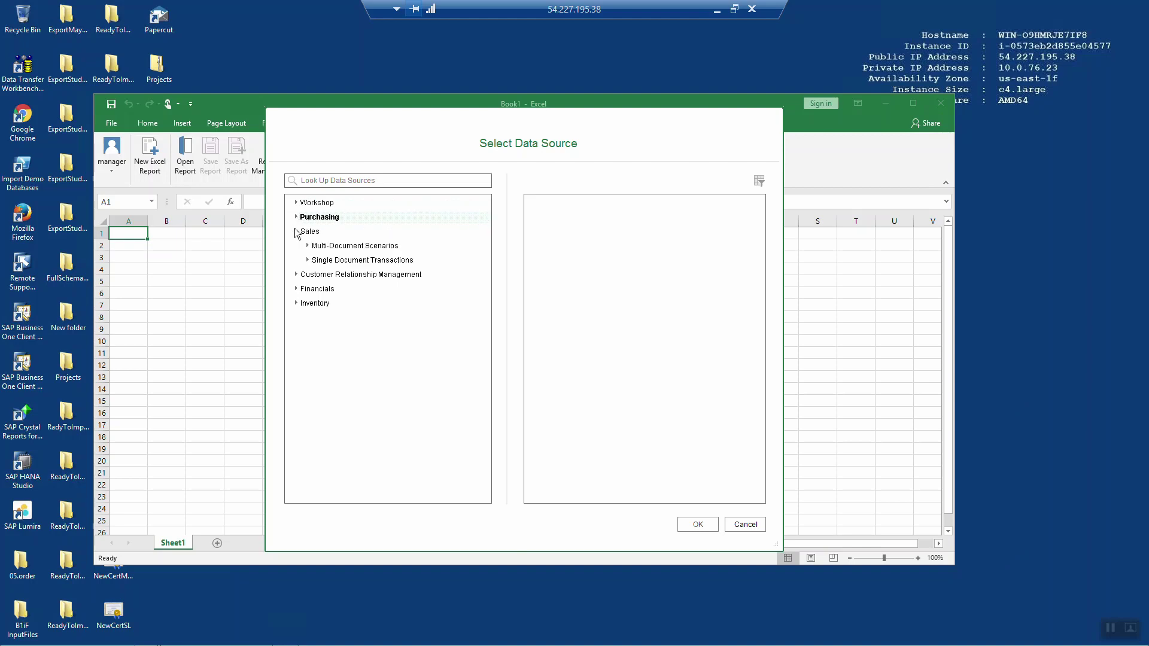
pyautogui.click(297, 232)
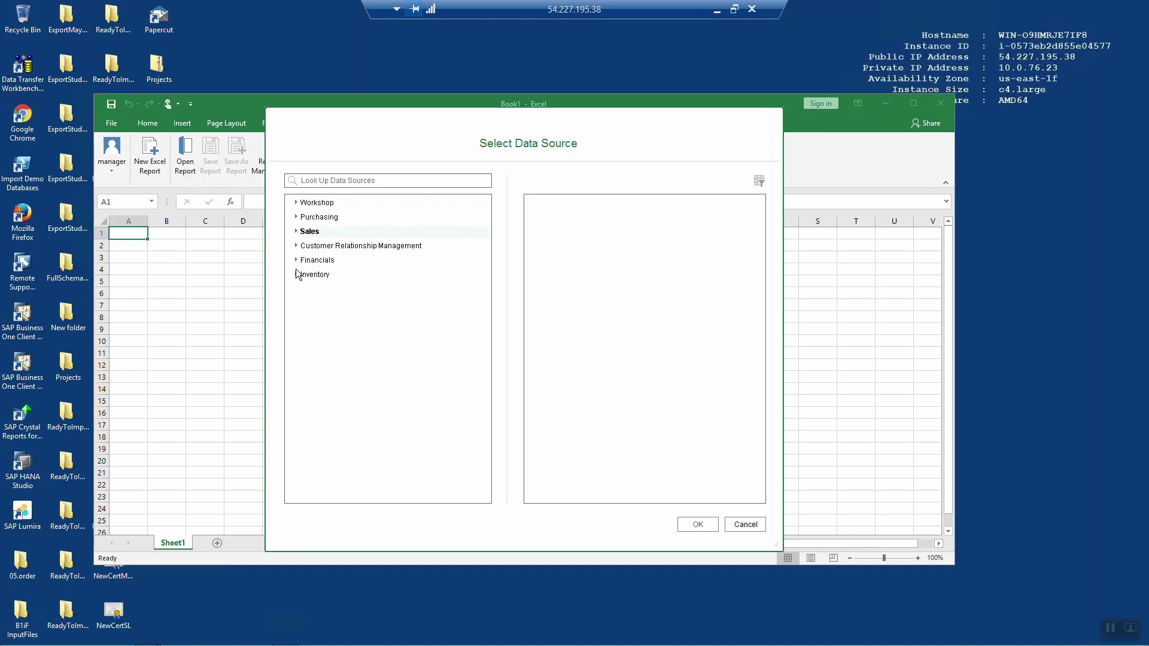
pyautogui.click(297, 275)
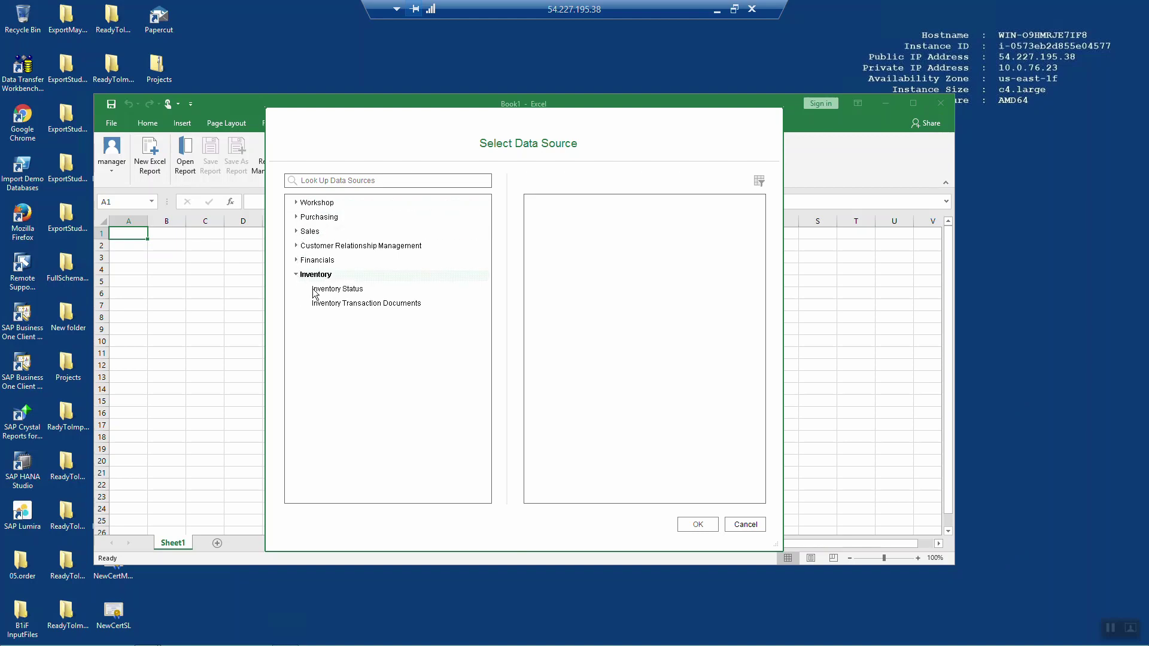
pyautogui.click(321, 291)
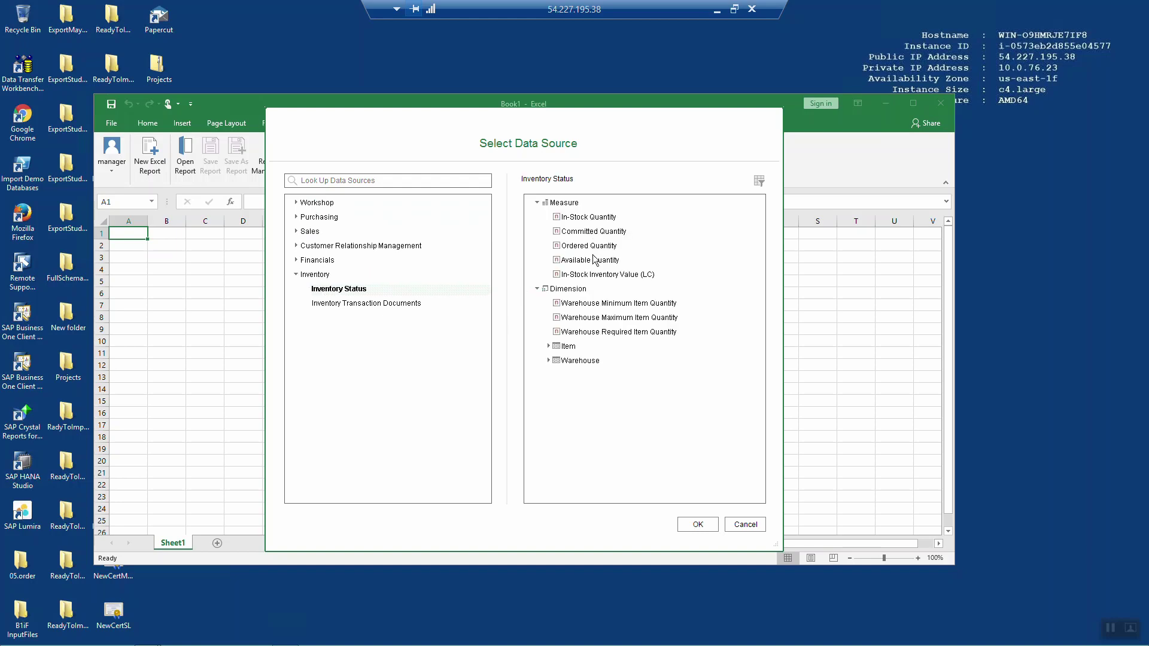
pyautogui.click(697, 525)
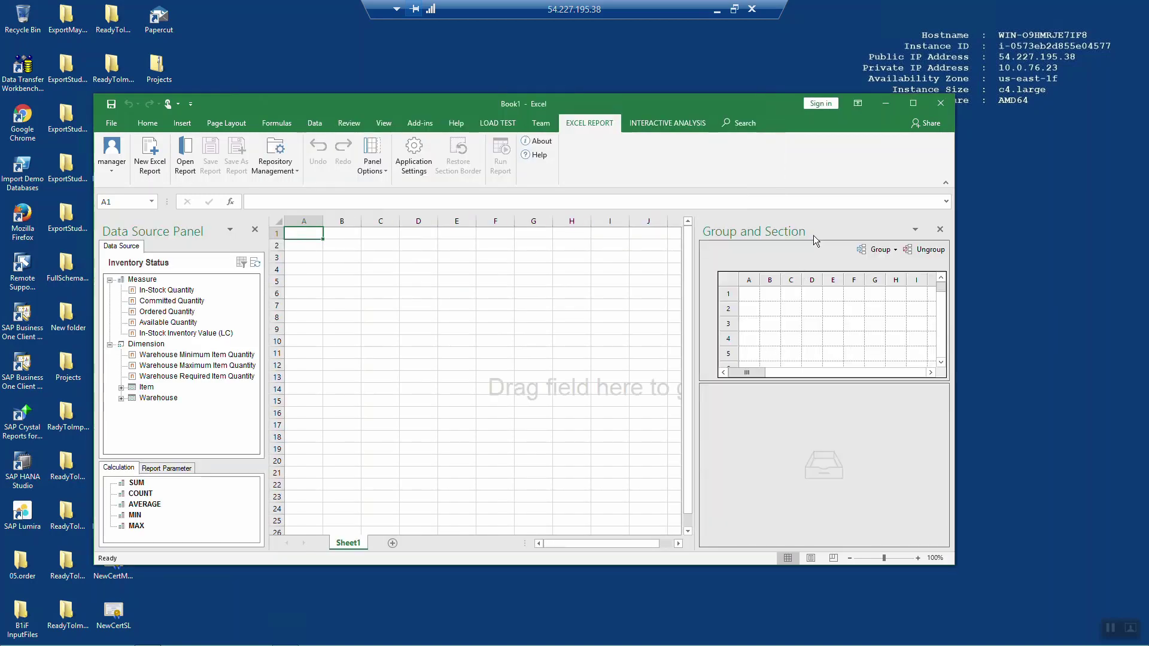
# Step: Create a row-grouped section with Item Description & Code in cell D6
pyautogui.click(905, 106)
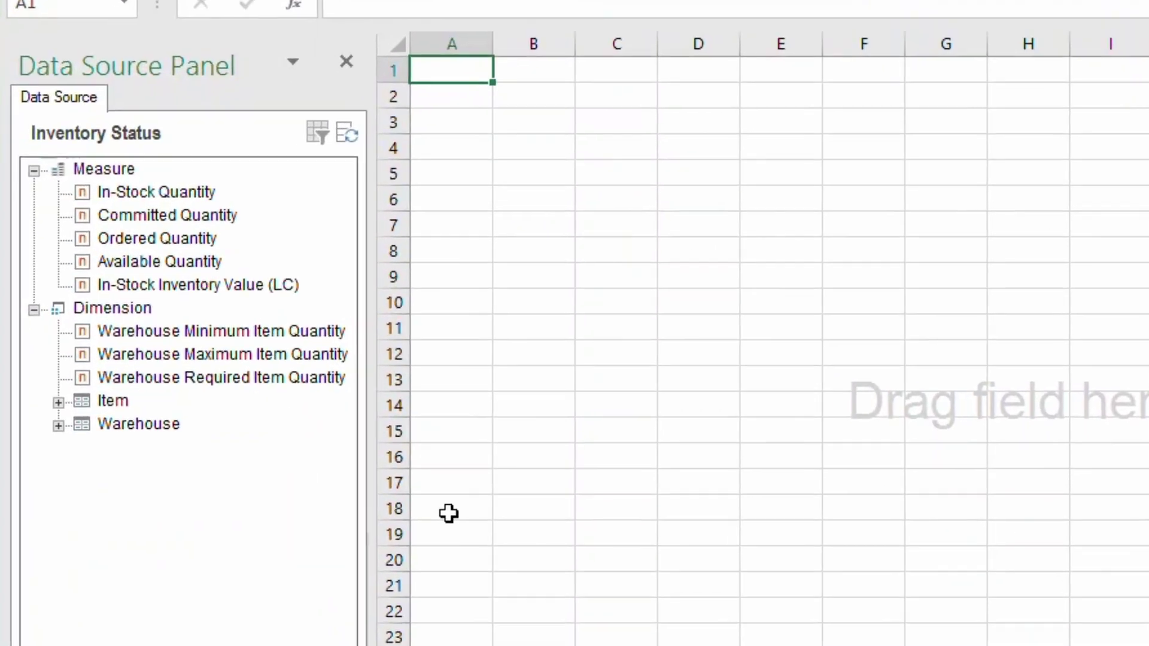
pyautogui.click(62, 414)
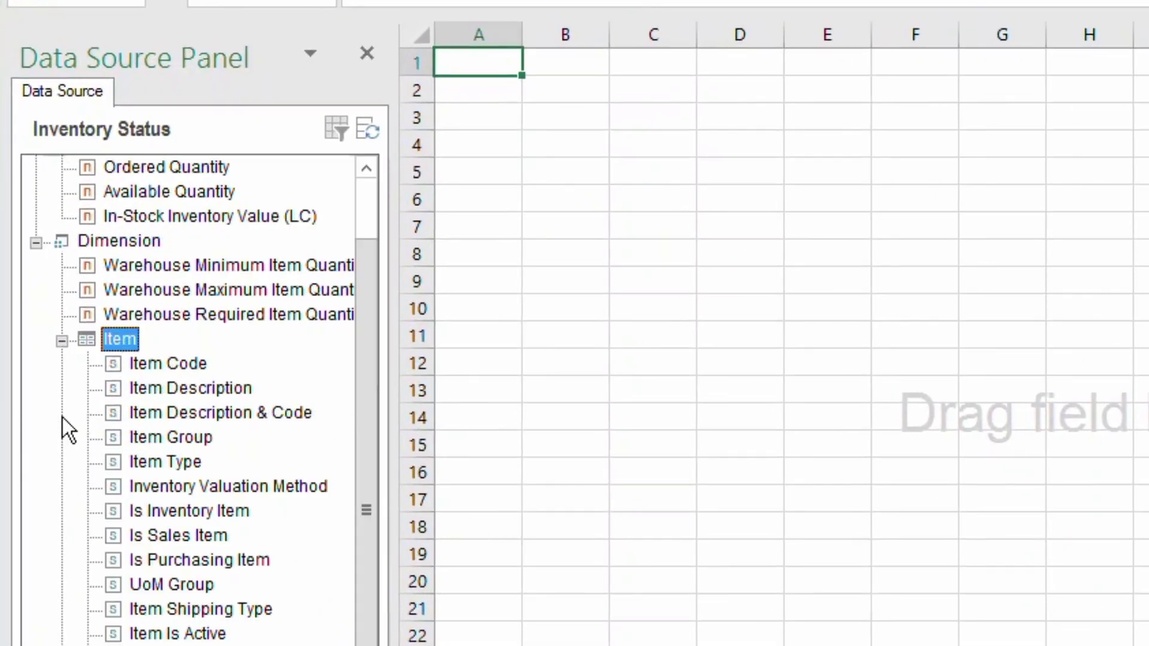
pyautogui.moveTo(179, 413); pyautogui.dragTo(681, 212)
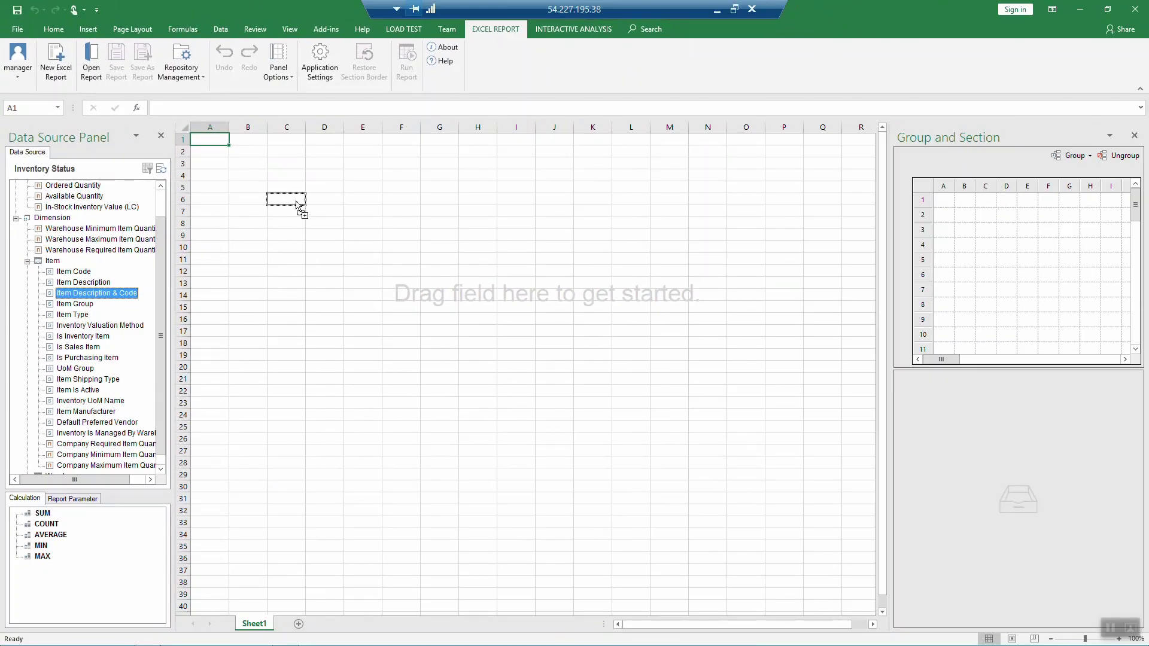
pyautogui.moveTo(297, 205); pyautogui.dragTo(325, 205)
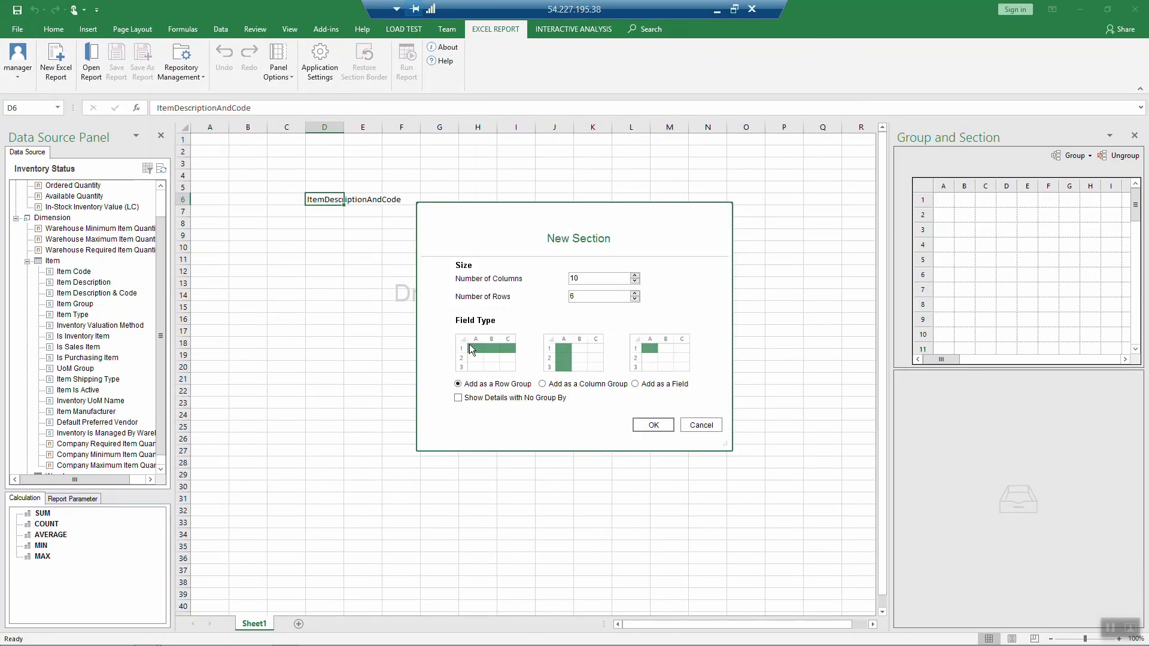
pyautogui.click(657, 424)
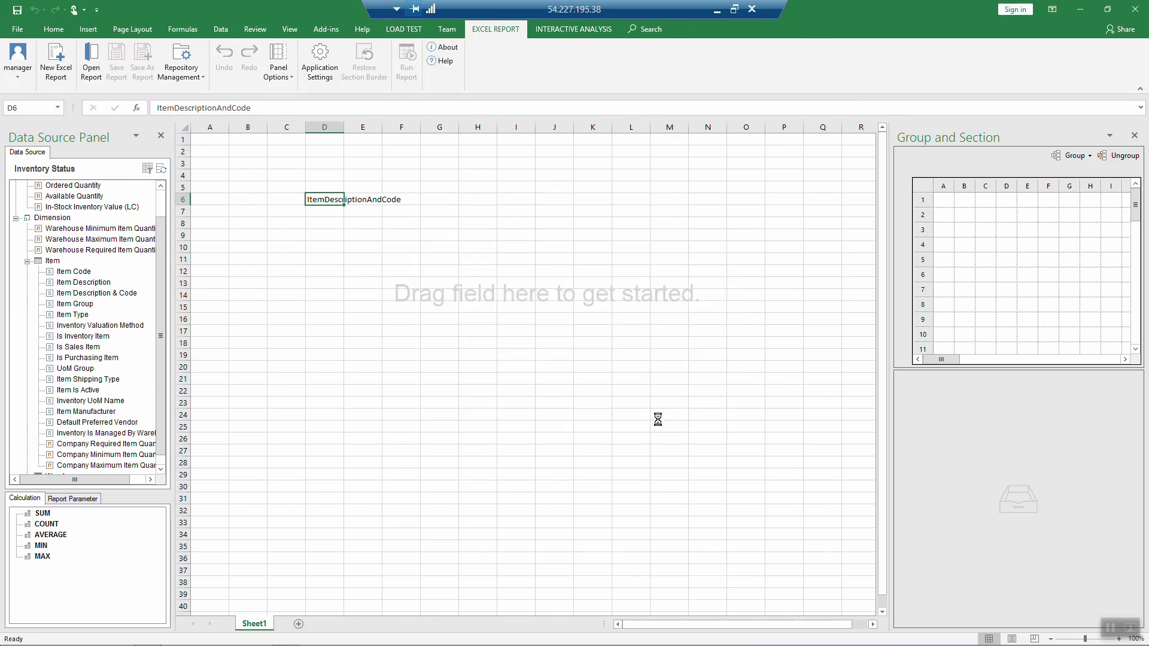
# Step: Add In-Stock, Committed, Ordered, Available Quantity and In-Stock Inventory Value (LC) columns, then run the report
pyautogui.click(160, 206)
pyautogui.moveTo(74, 196); pyautogui.dragTo(426, 204)
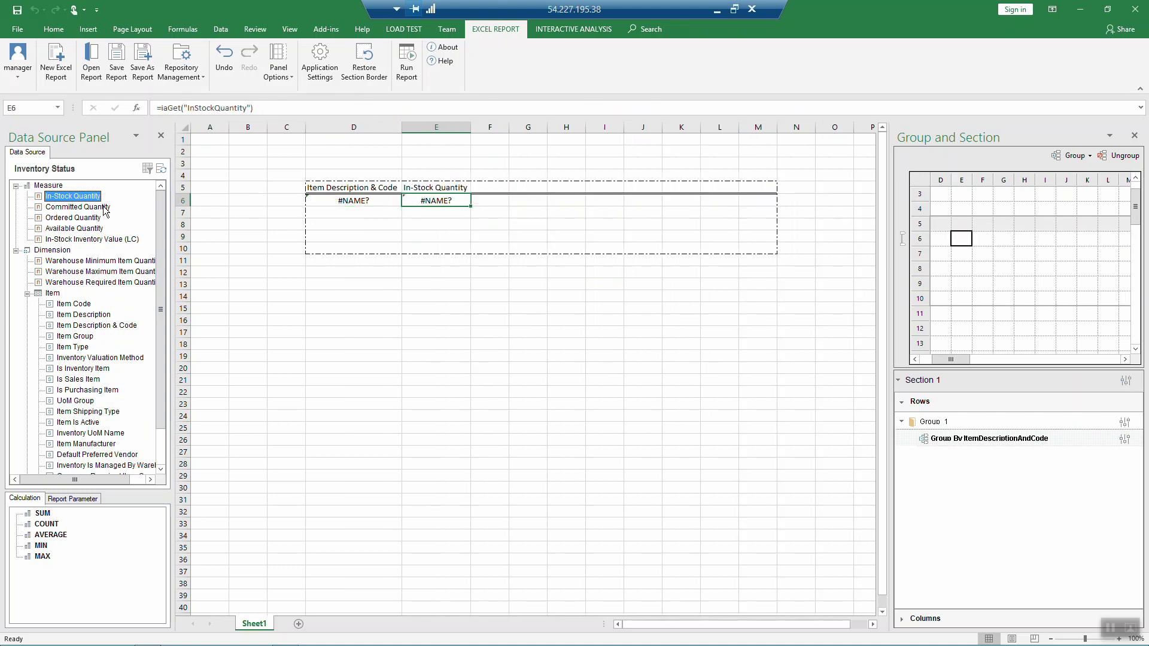
pyautogui.moveTo(99, 206); pyautogui.dragTo(488, 200)
pyautogui.moveTo(70, 219); pyautogui.dragTo(565, 208)
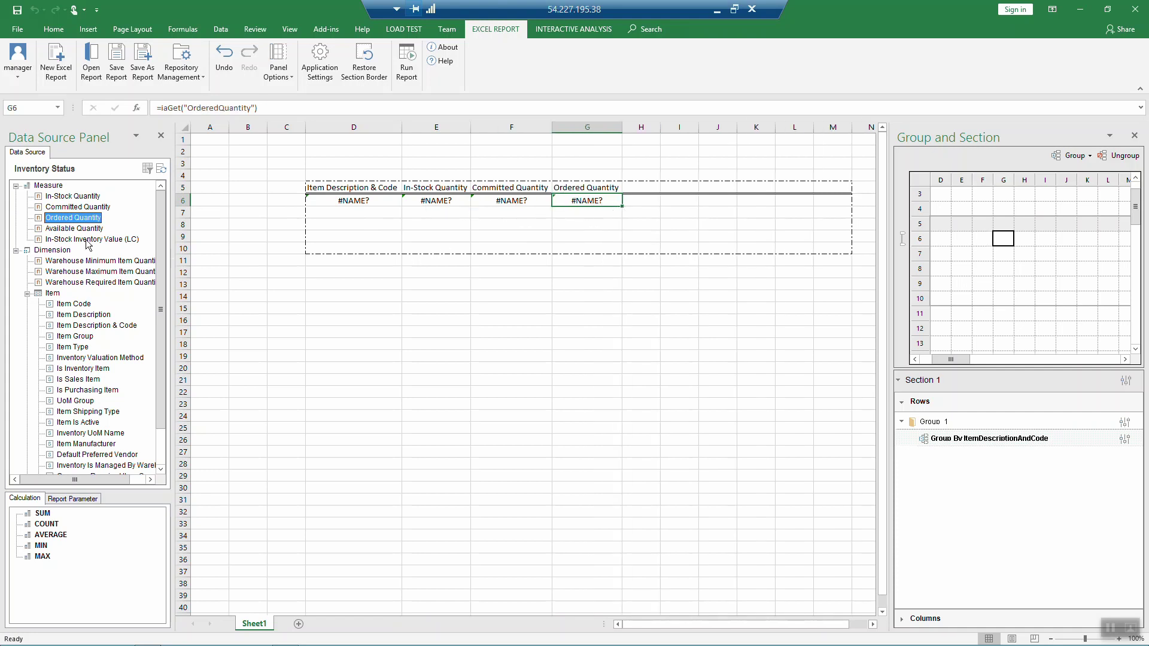
pyautogui.moveTo(67, 229); pyautogui.dragTo(628, 205)
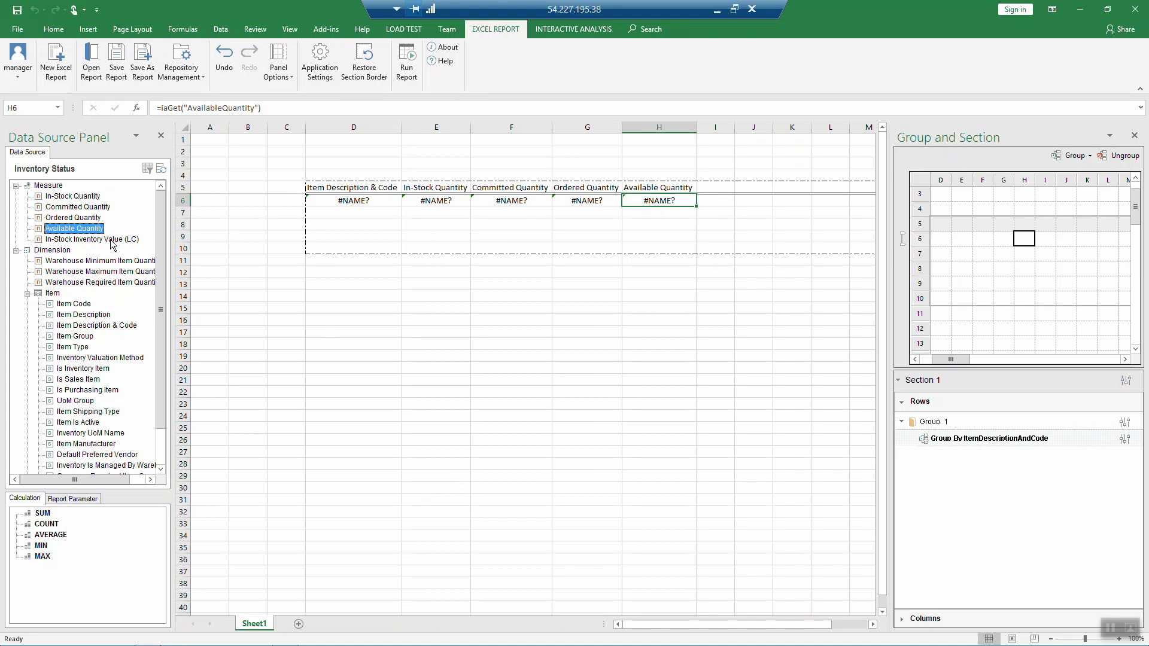
pyautogui.moveTo(113, 239); pyautogui.dragTo(730, 204)
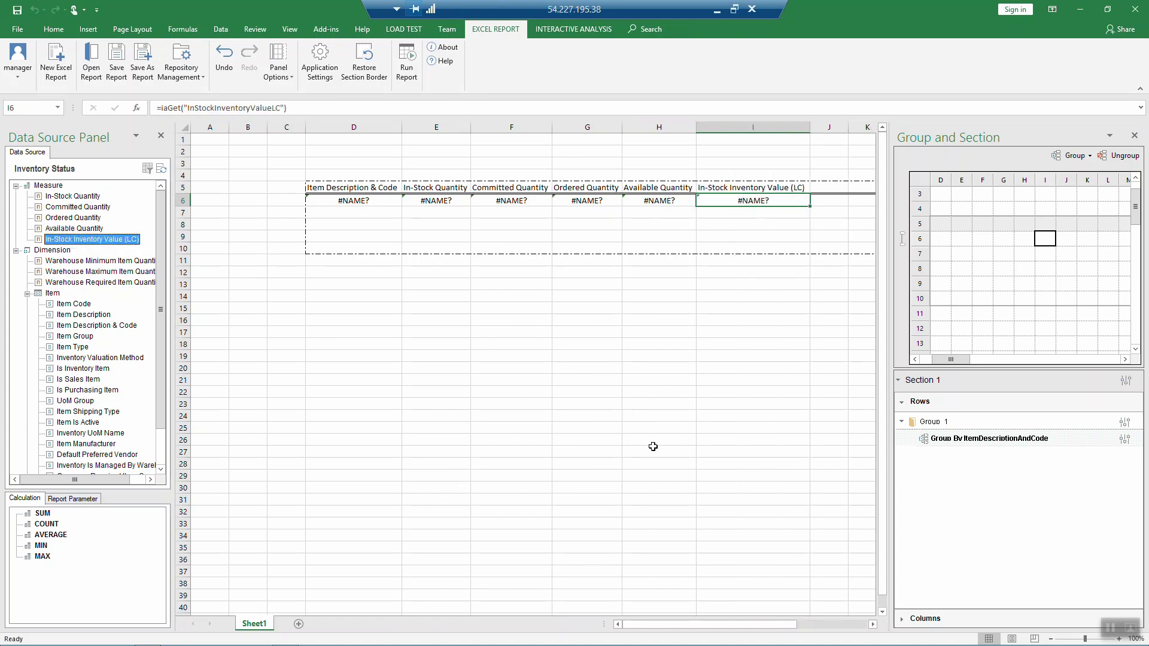
pyautogui.click(413, 73)
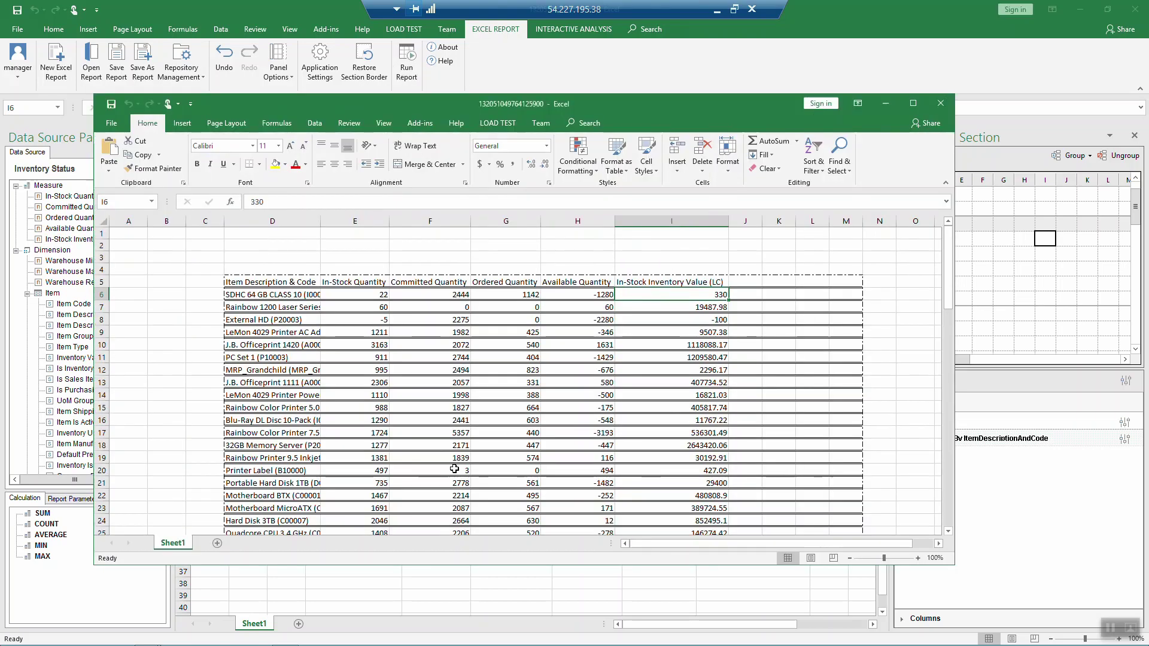
pyautogui.scroll(-6, 457, 429)
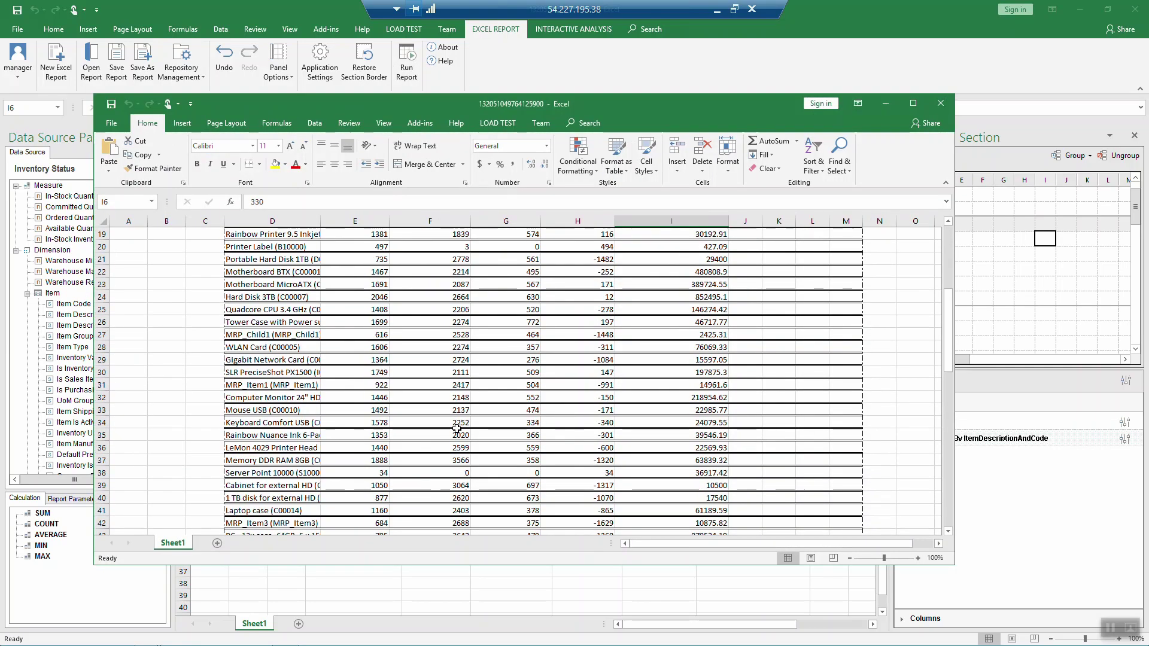
pyautogui.scroll(6, 456, 428)
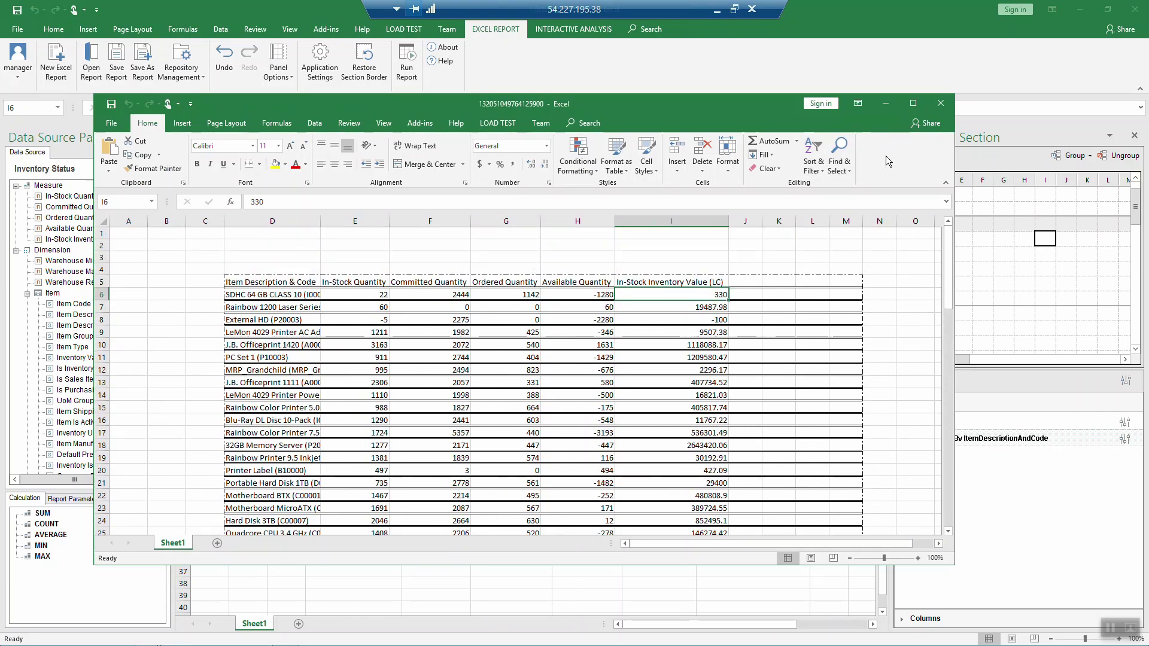
pyautogui.click(940, 104)
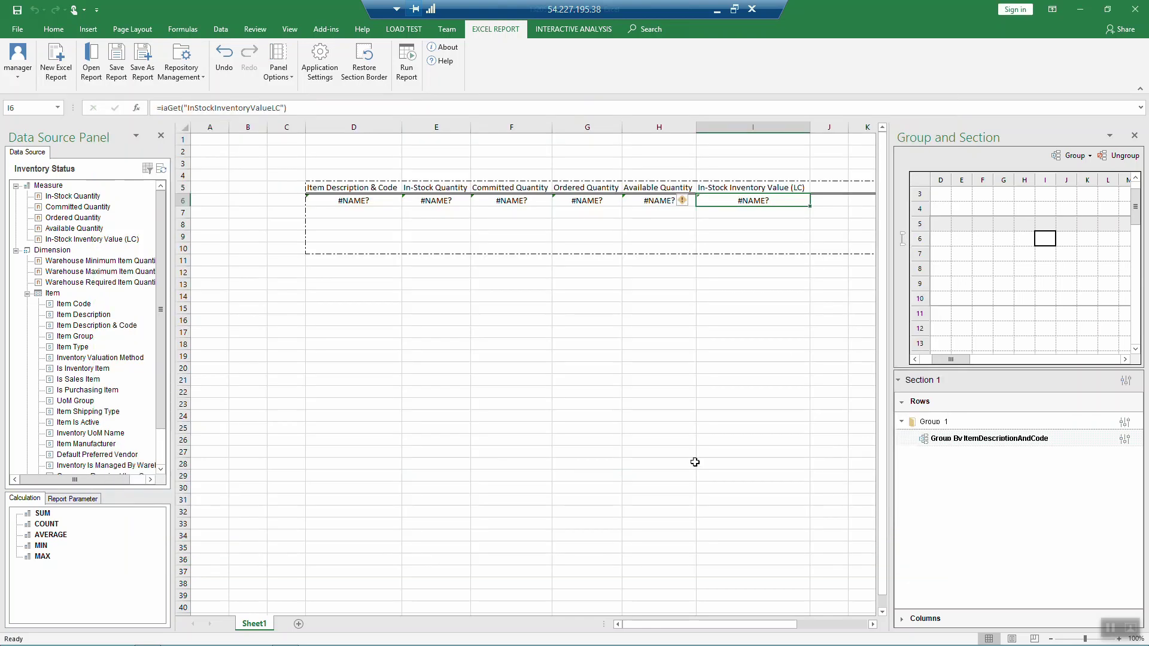
# Step: Insert a new blank column before column D
pyautogui.click(365, 127)
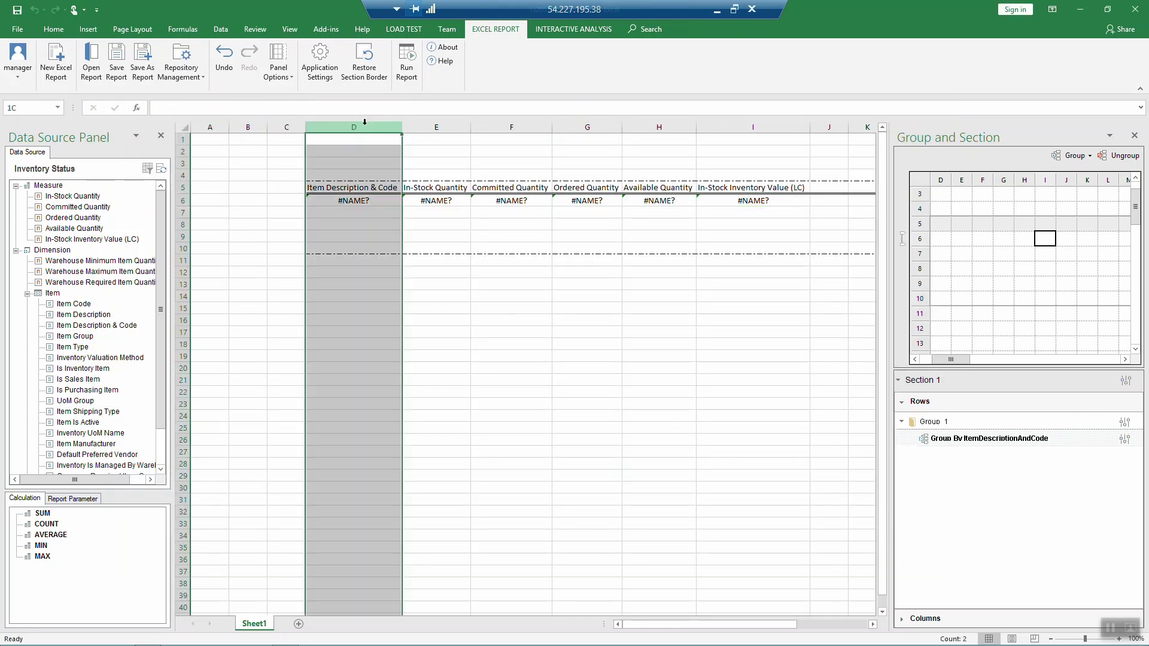
pyautogui.rightClick(366, 129)
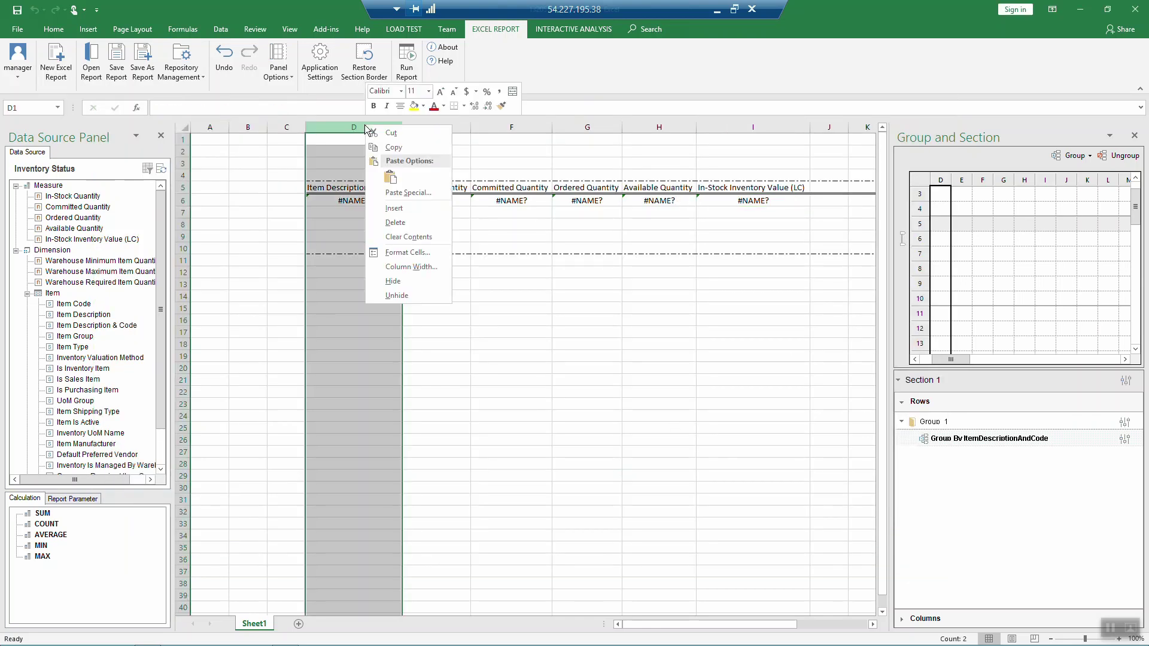
pyautogui.click(396, 208)
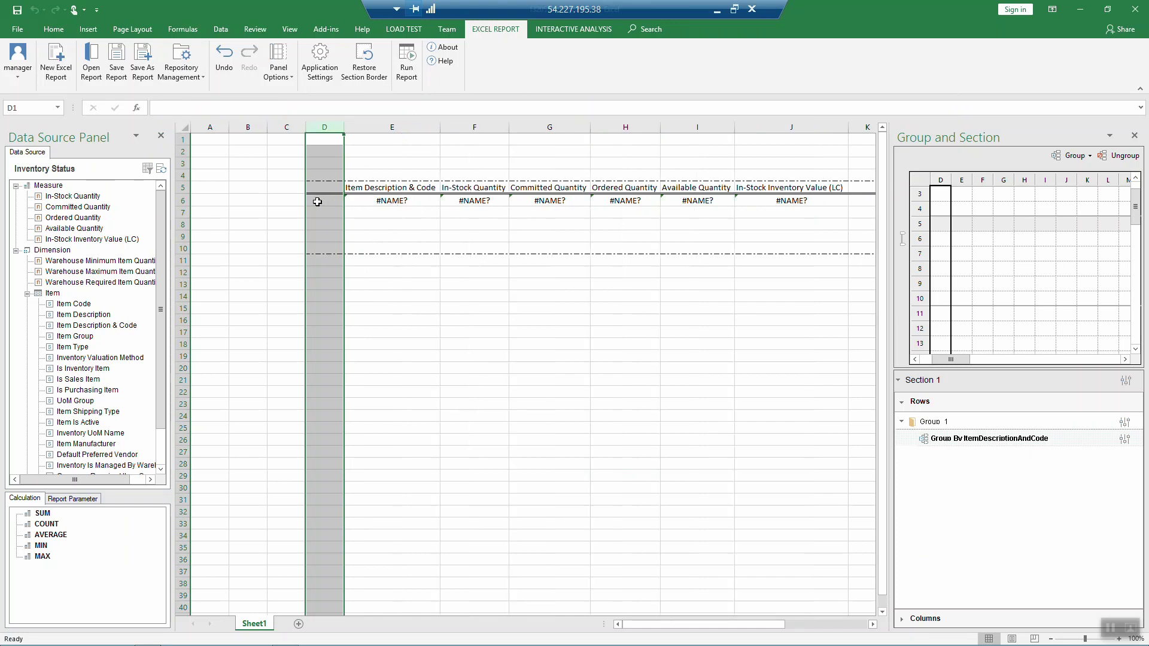
# Step: Add an Item > Item Group parent group above row 6 and rerun the report
pyautogui.click(183, 202)
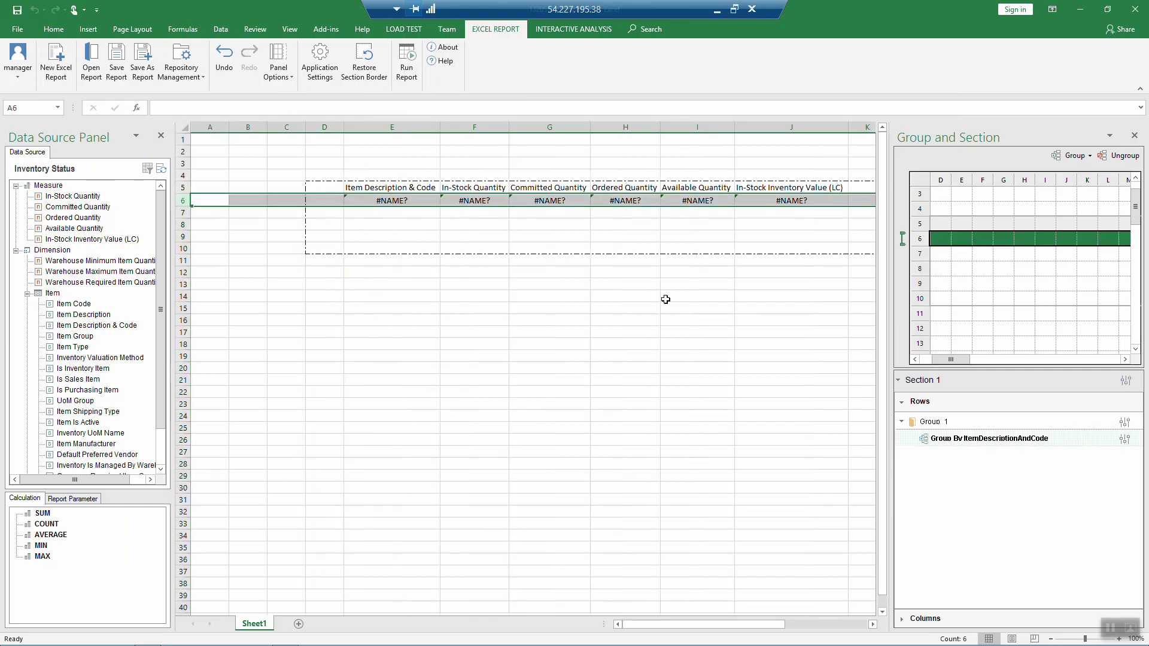
pyautogui.click(1075, 157)
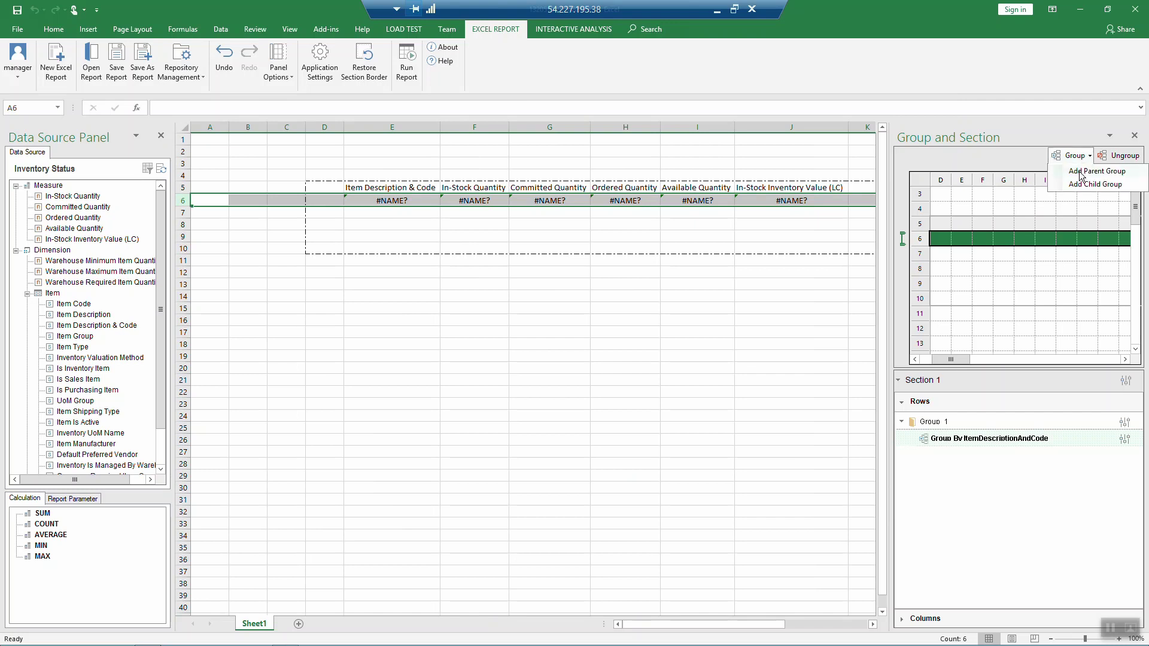
pyautogui.click(1081, 172)
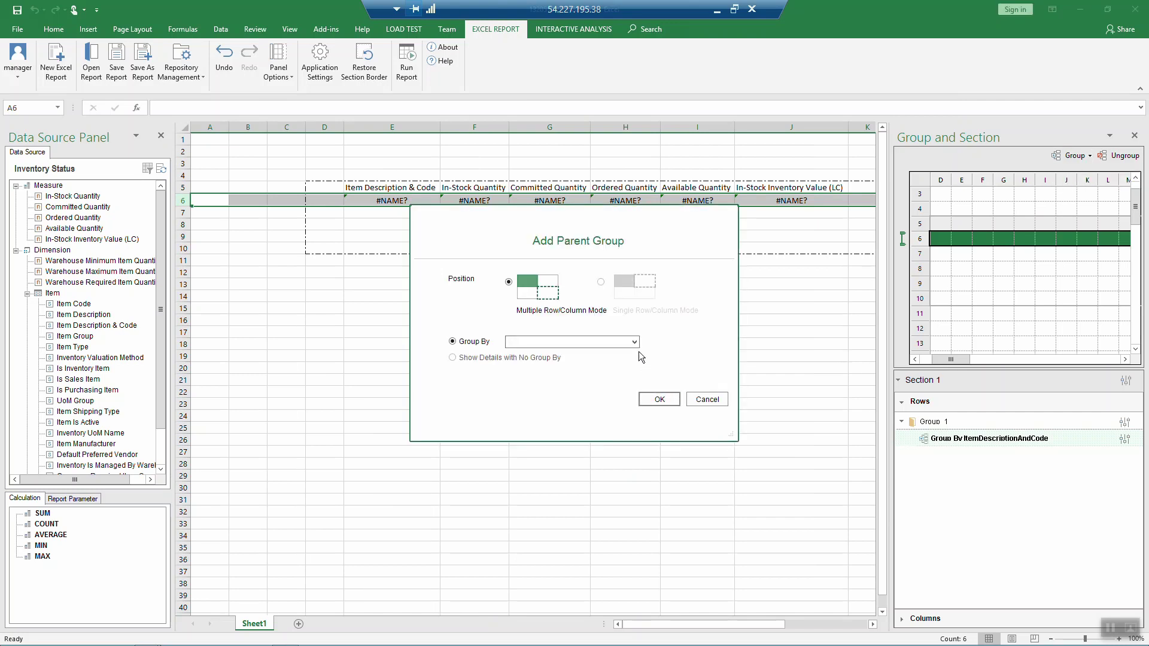
pyautogui.click(635, 343)
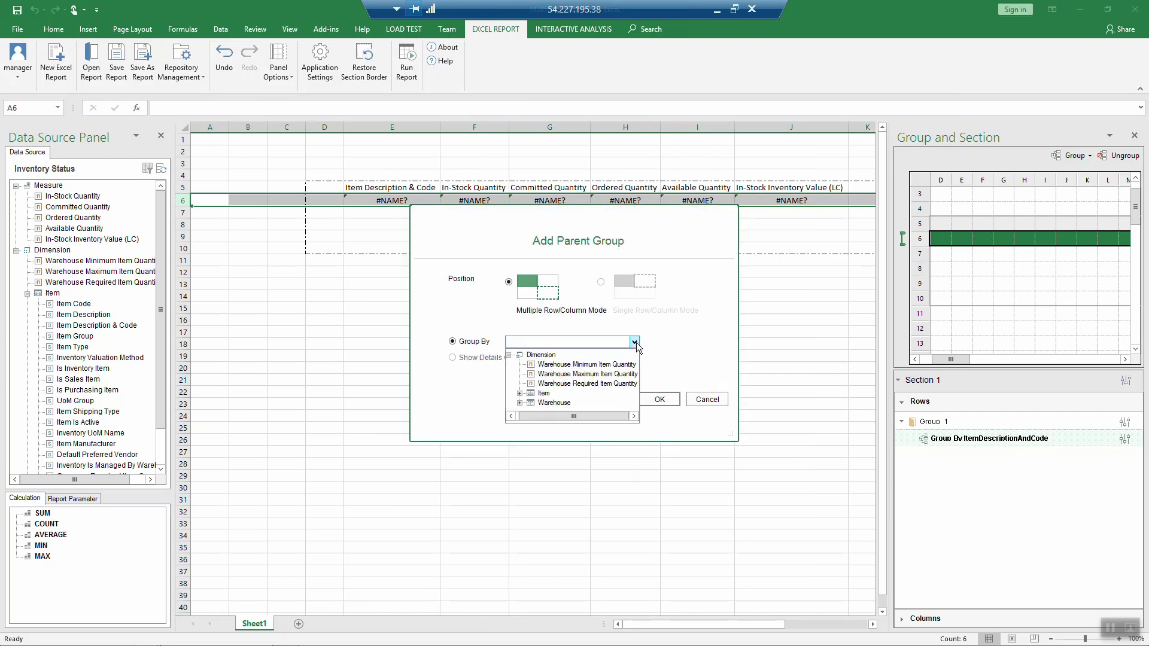
pyautogui.click(520, 393)
pyautogui.click(572, 394)
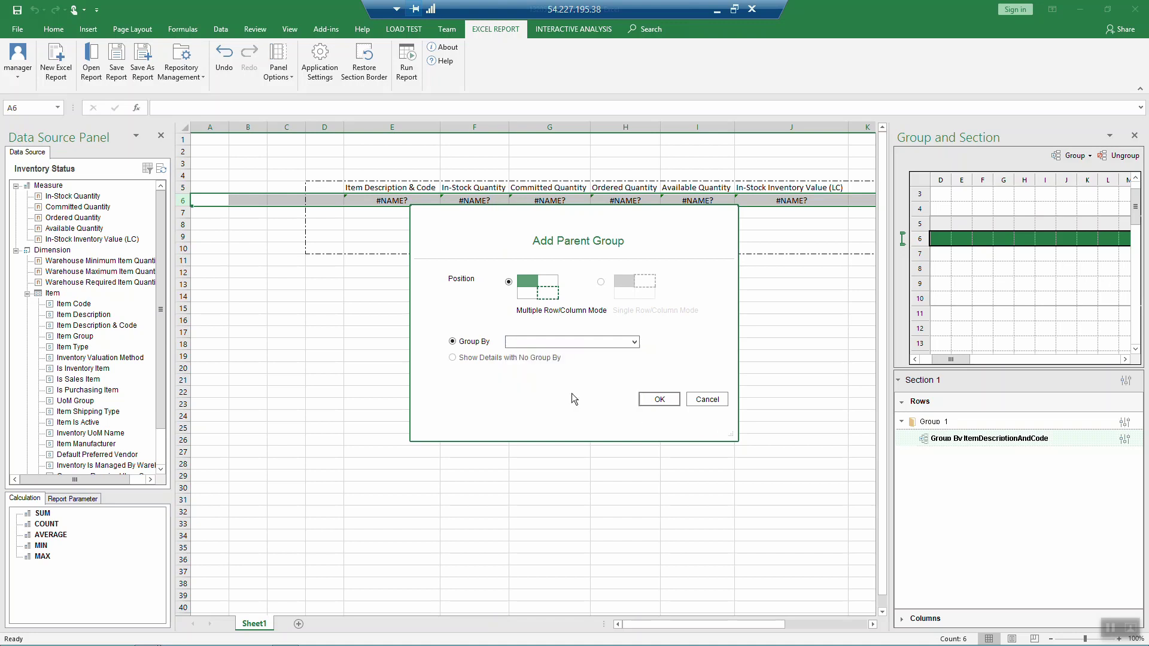
pyautogui.click(661, 399)
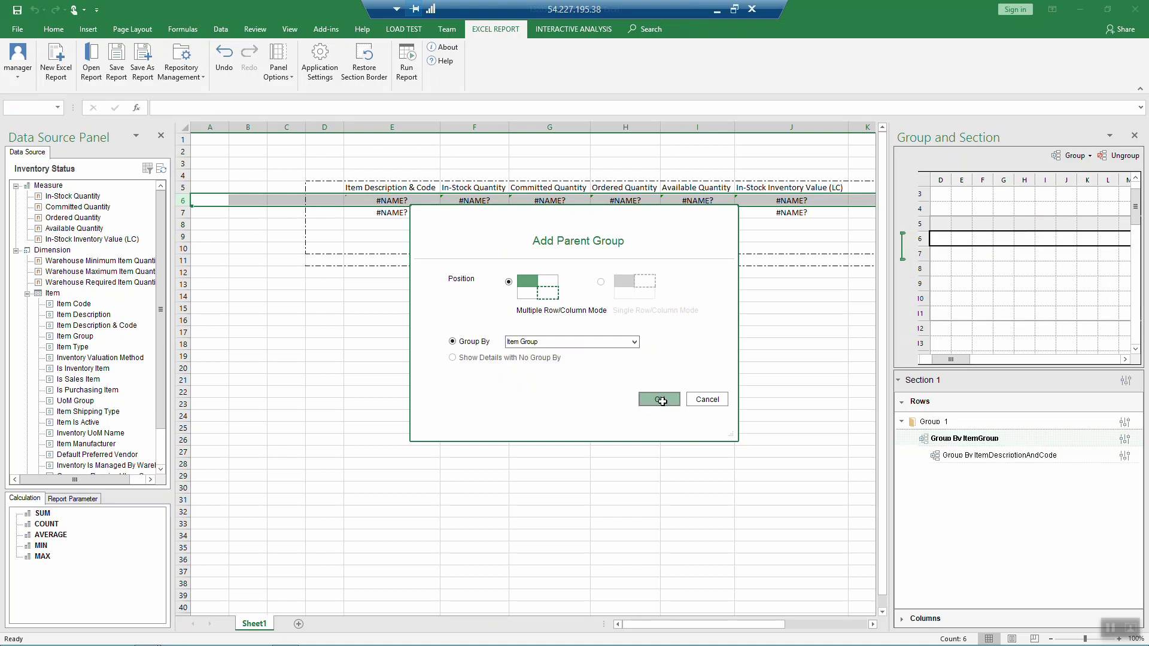
pyautogui.click(407, 60)
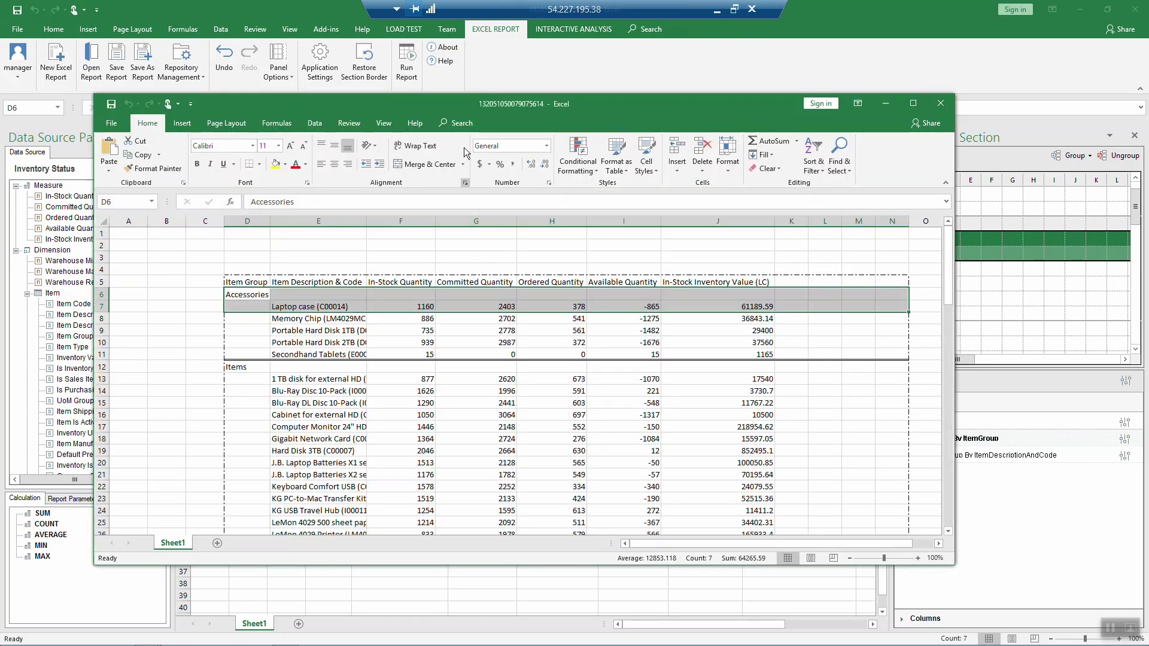
# Step: Maximize the generated report, scroll through the item groups, and close it
pyautogui.doubleClick(461, 107)
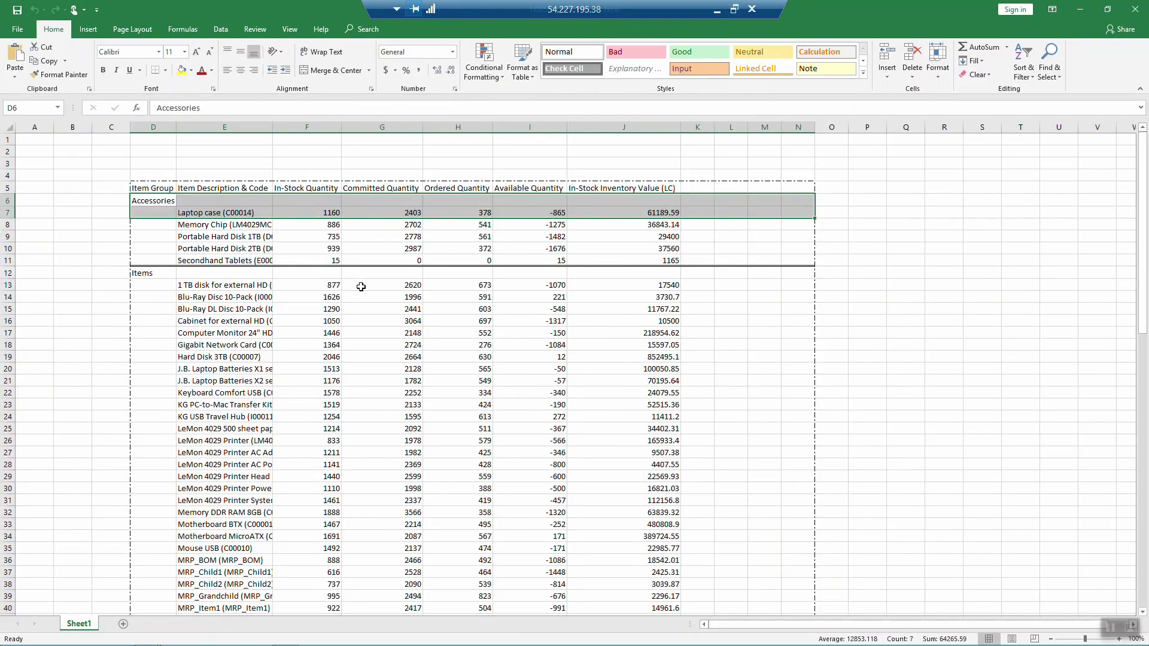
pyautogui.scroll(-18, 361, 286)
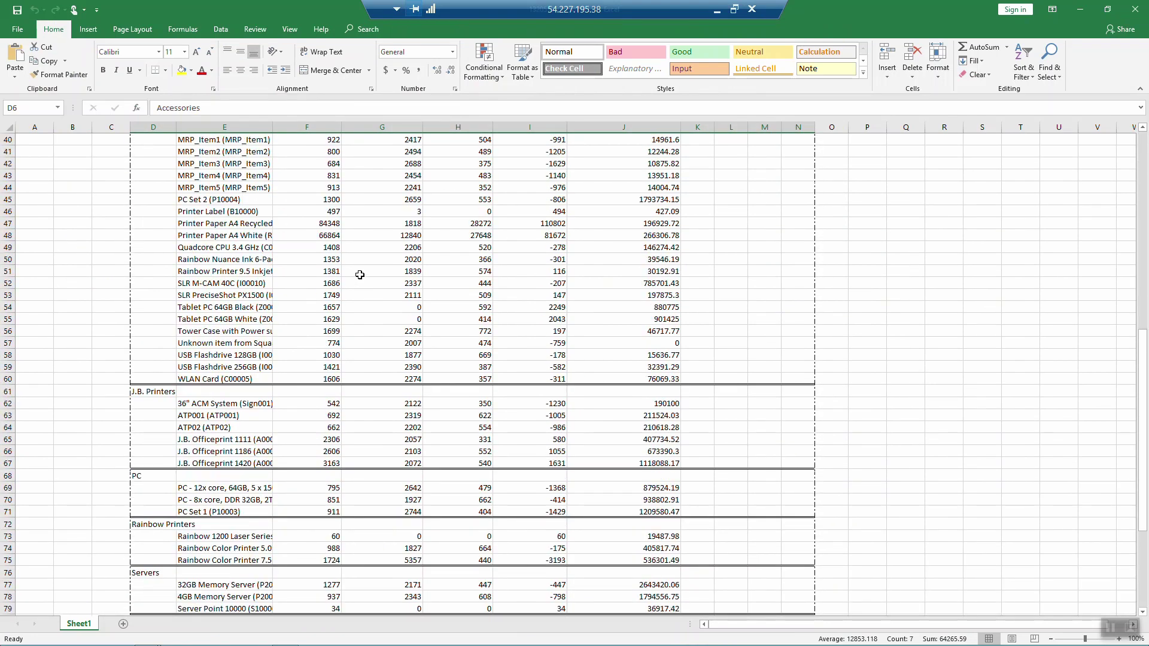
pyautogui.scroll(-4, 360, 275)
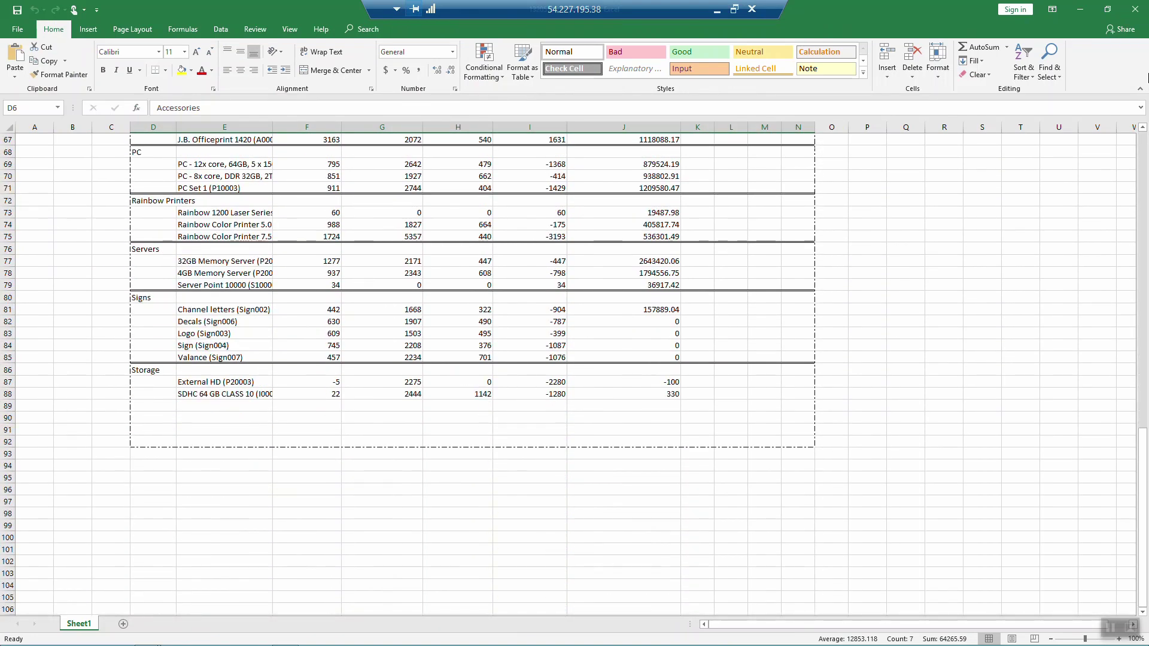
pyautogui.click(1130, 12)
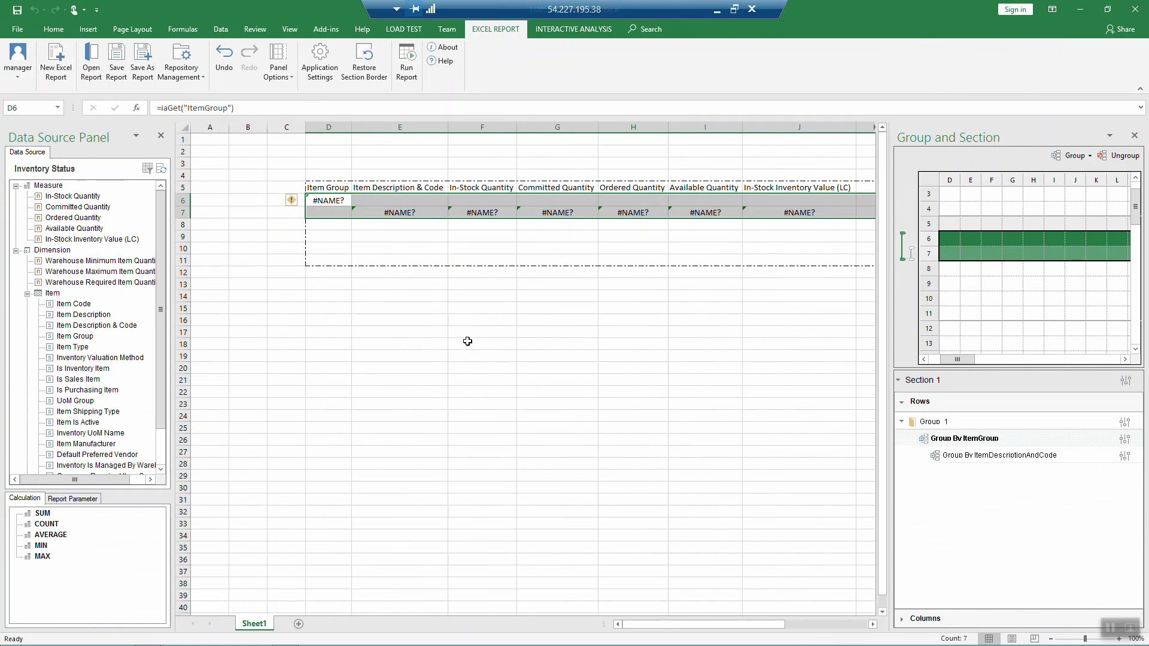
# Step: Enter the label 'Totals:' in cell E9
pyautogui.click(404, 234)
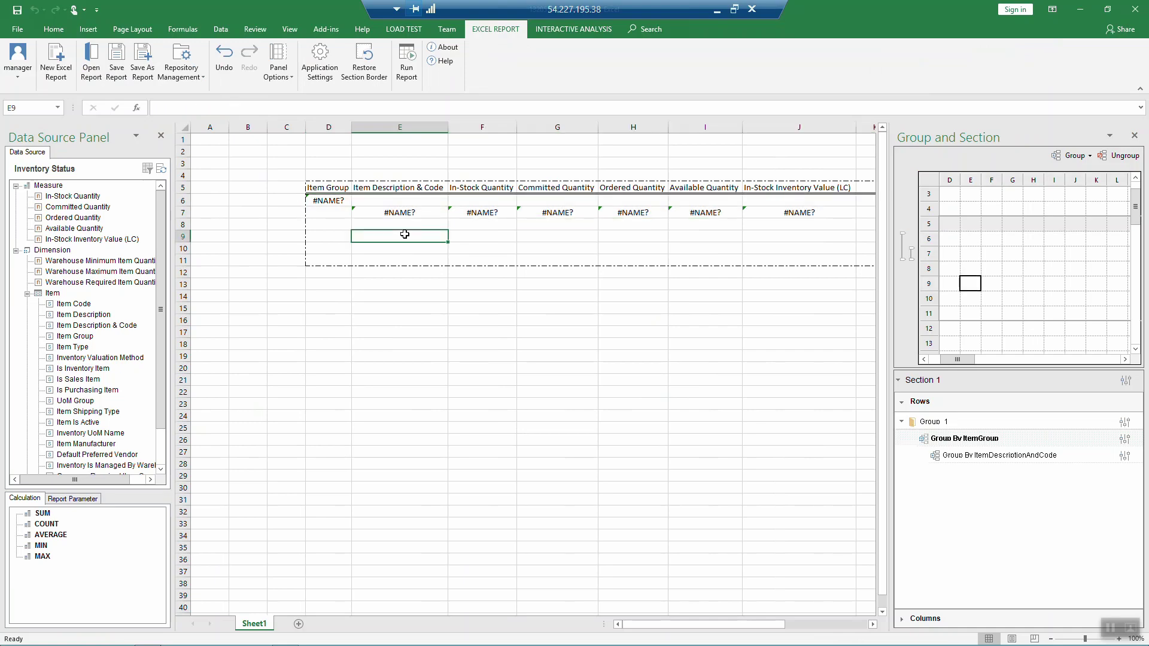
pyautogui.write('Tota')
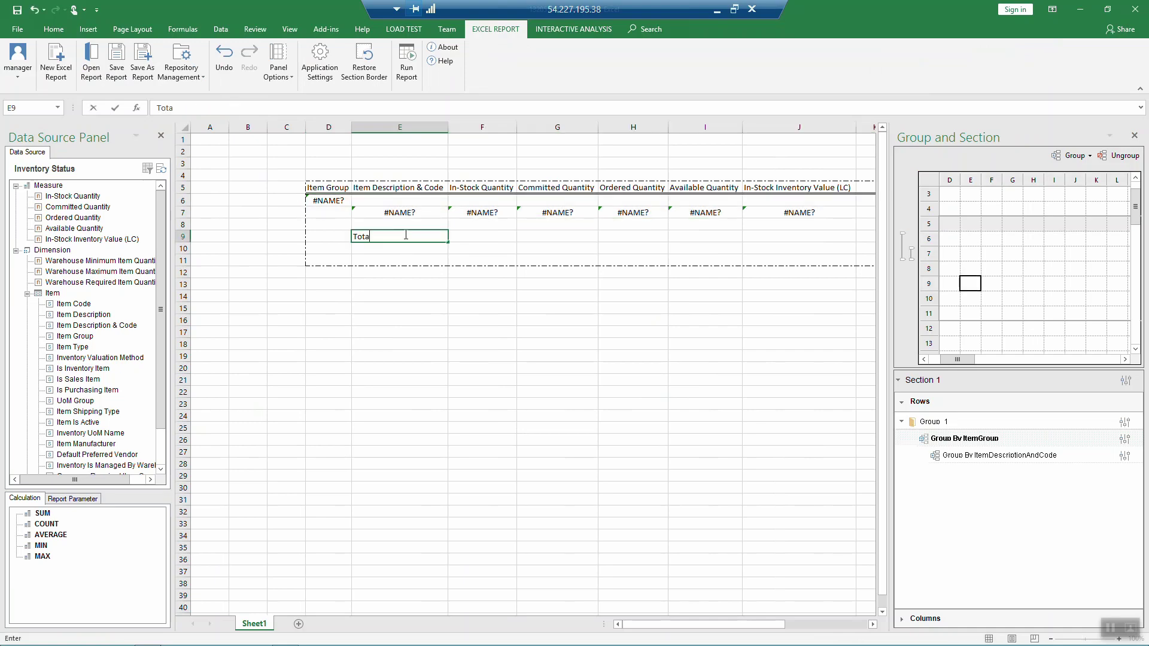
pyautogui.write('ls')
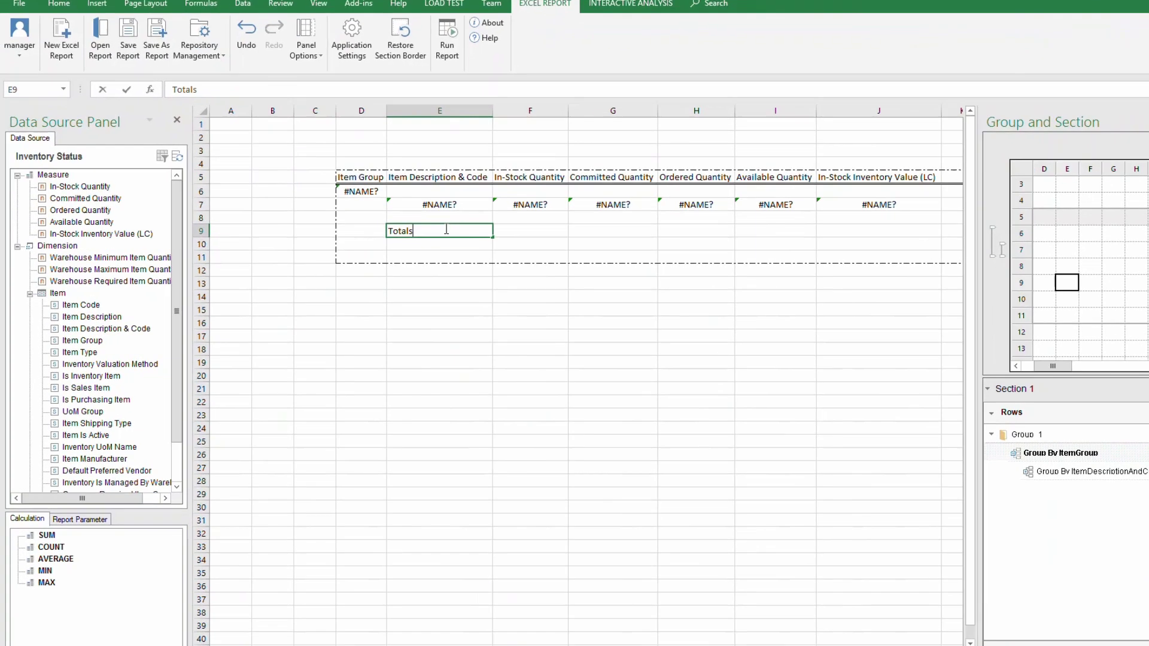
pyautogui.write(':')
# Step: Add SUM totals in F9 and G9 referencing F7 and G7
pyautogui.press('Tab')
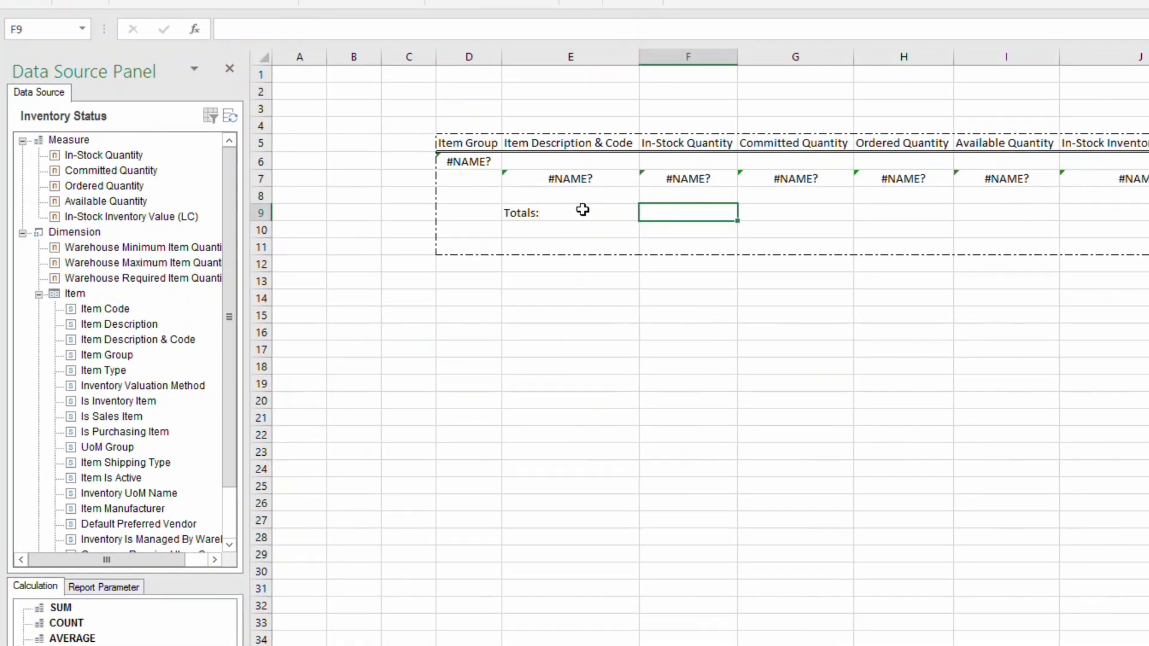
pyautogui.click(61, 608)
pyautogui.moveTo(61, 607); pyautogui.dragTo(679, 211)
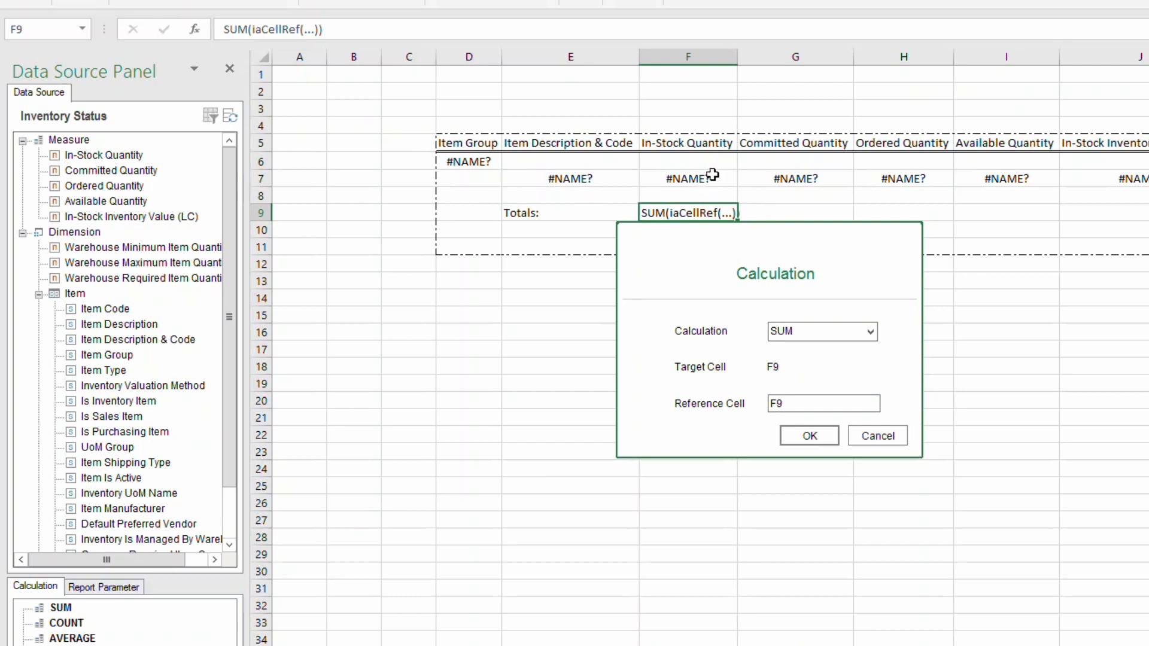
pyautogui.click(801, 404)
pyautogui.press('BackSpace')
pyautogui.write('7')
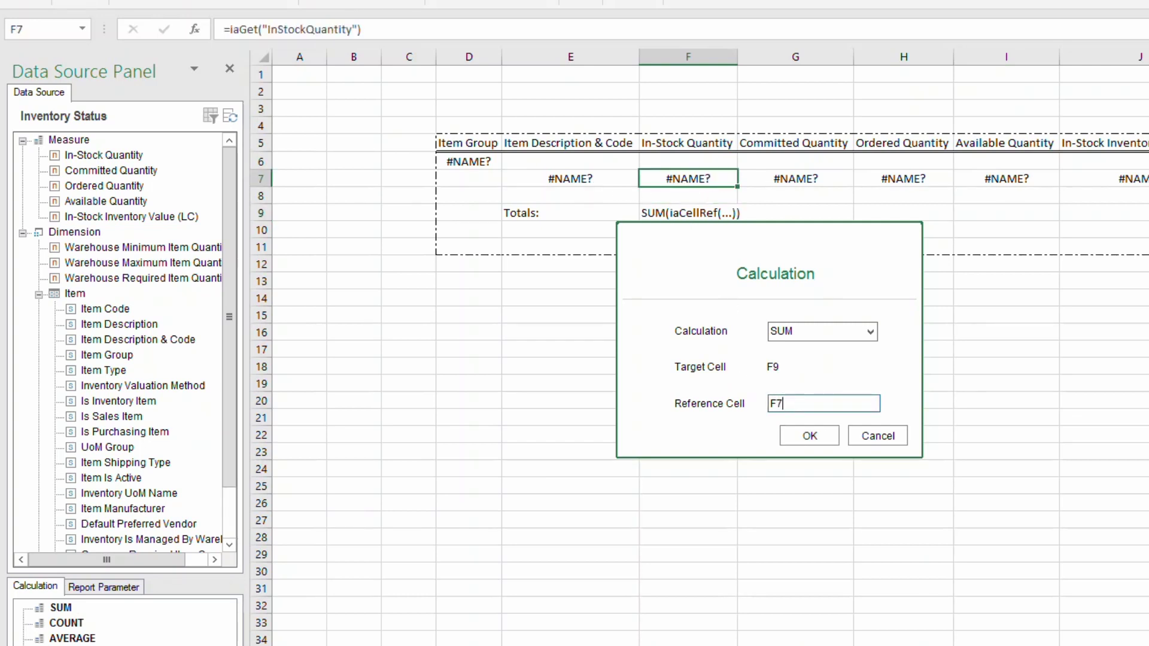
pyautogui.click(820, 441)
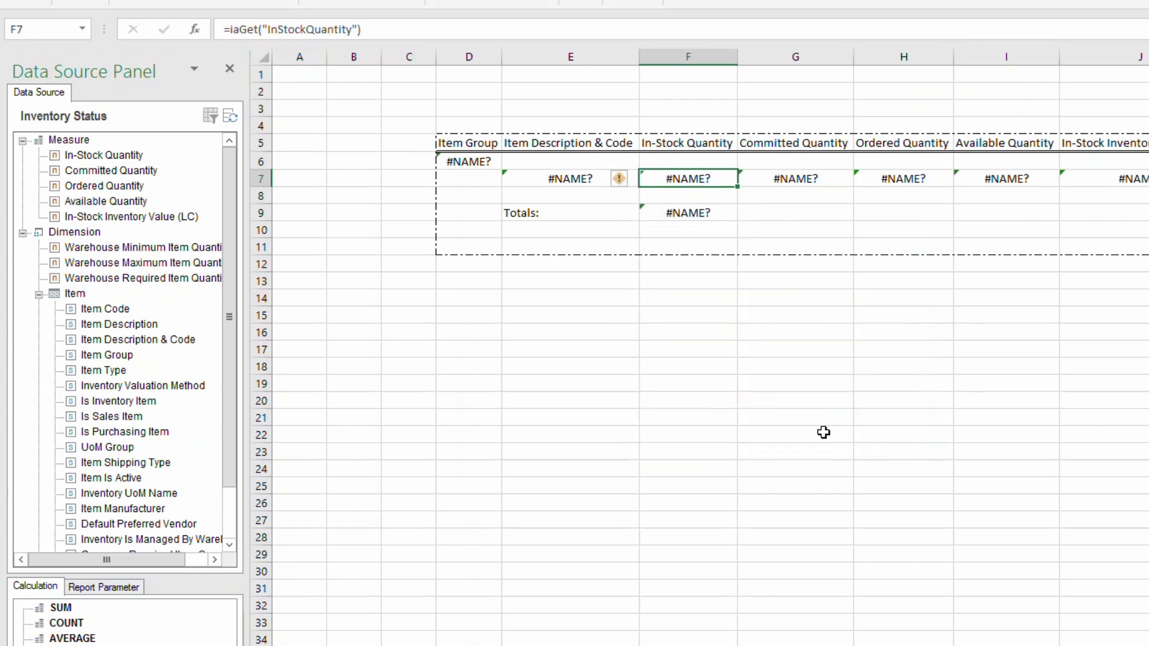
pyautogui.click(61, 608)
pyautogui.moveTo(61, 608); pyautogui.dragTo(816, 230)
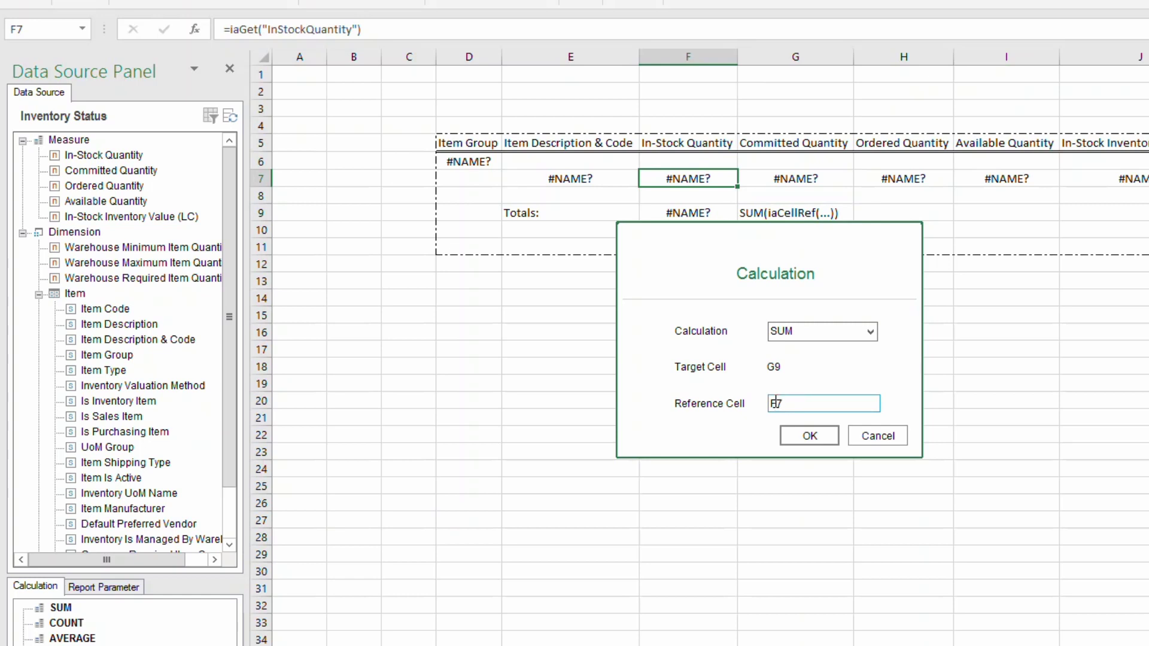
pyautogui.moveTo(771, 403); pyautogui.dragTo(776, 403)
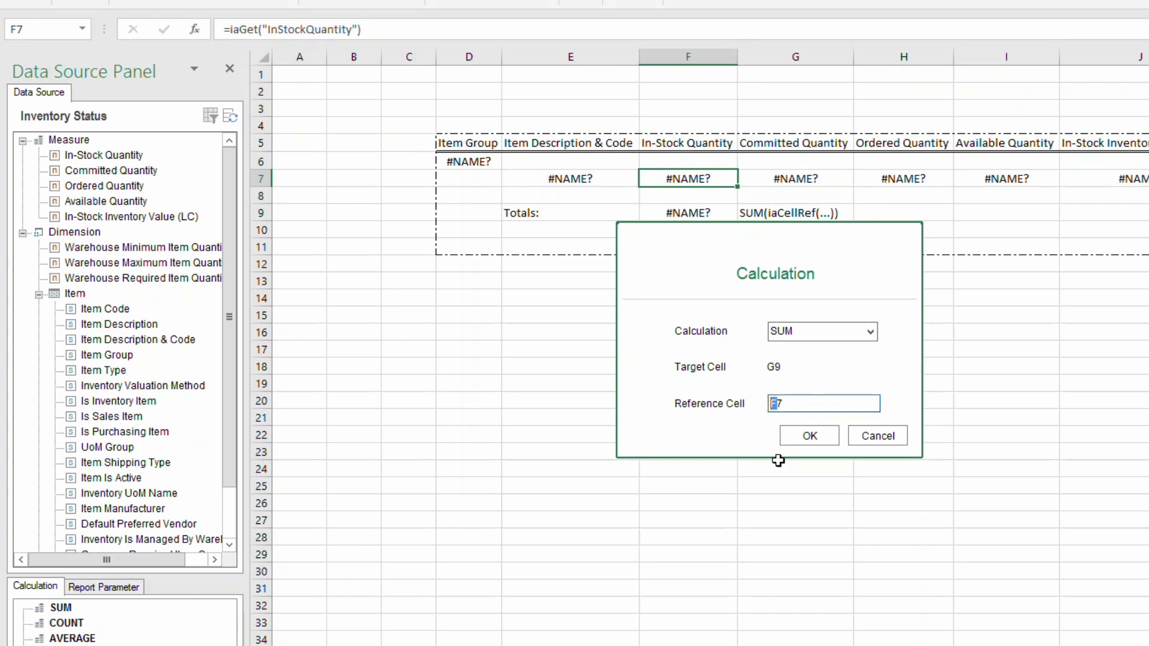
pyautogui.write('G')
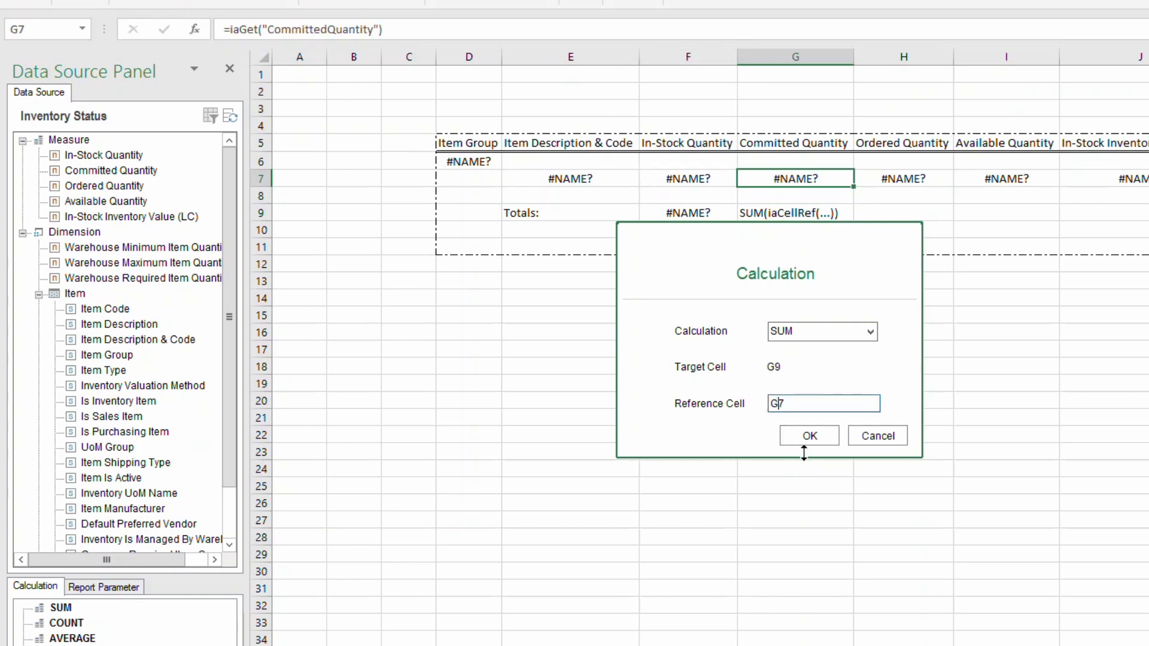
pyautogui.click(806, 436)
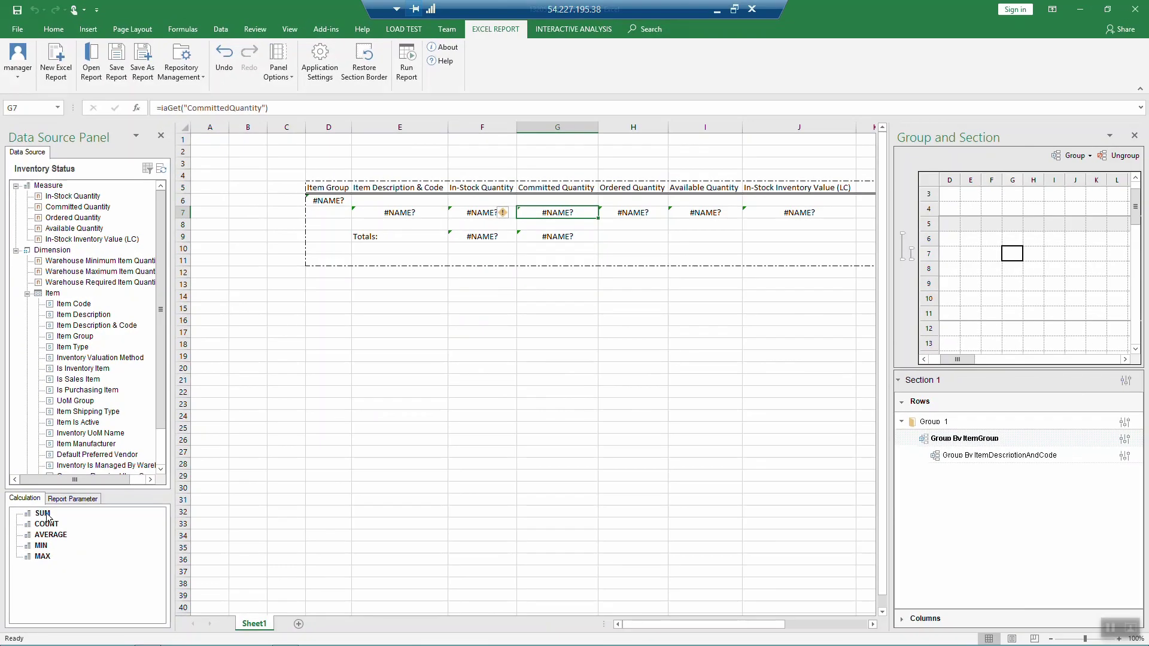
# Step: Add SUM totals in H9, I9 and J9 referencing H7, I7 and J7
pyautogui.moveTo(48, 516); pyautogui.dragTo(636, 238)
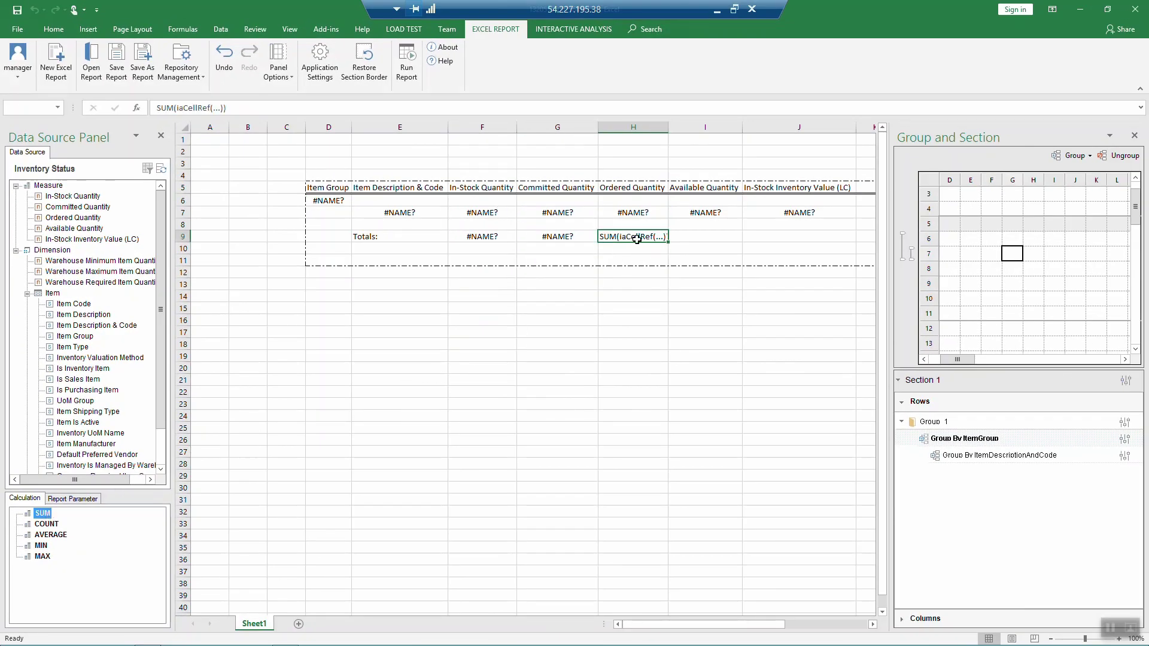
pyautogui.write('H7')
pyautogui.click(562, 389)
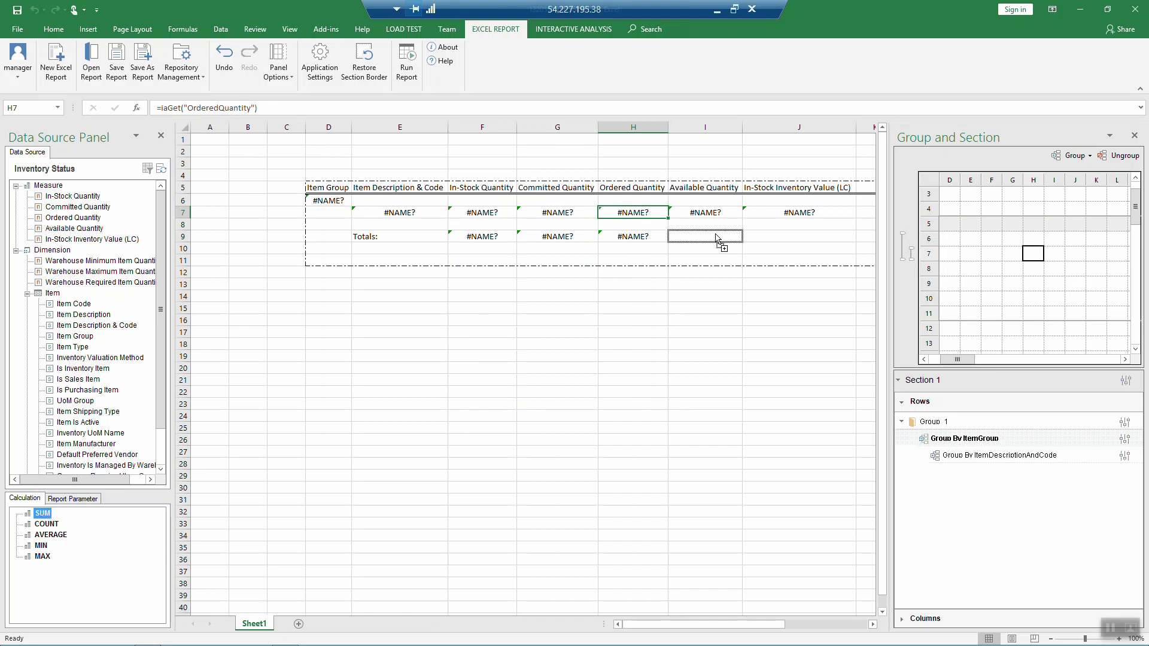
pyautogui.moveTo(718, 239); pyautogui.dragTo(718, 239)
pyautogui.click(543, 369)
pyautogui.write('I7')
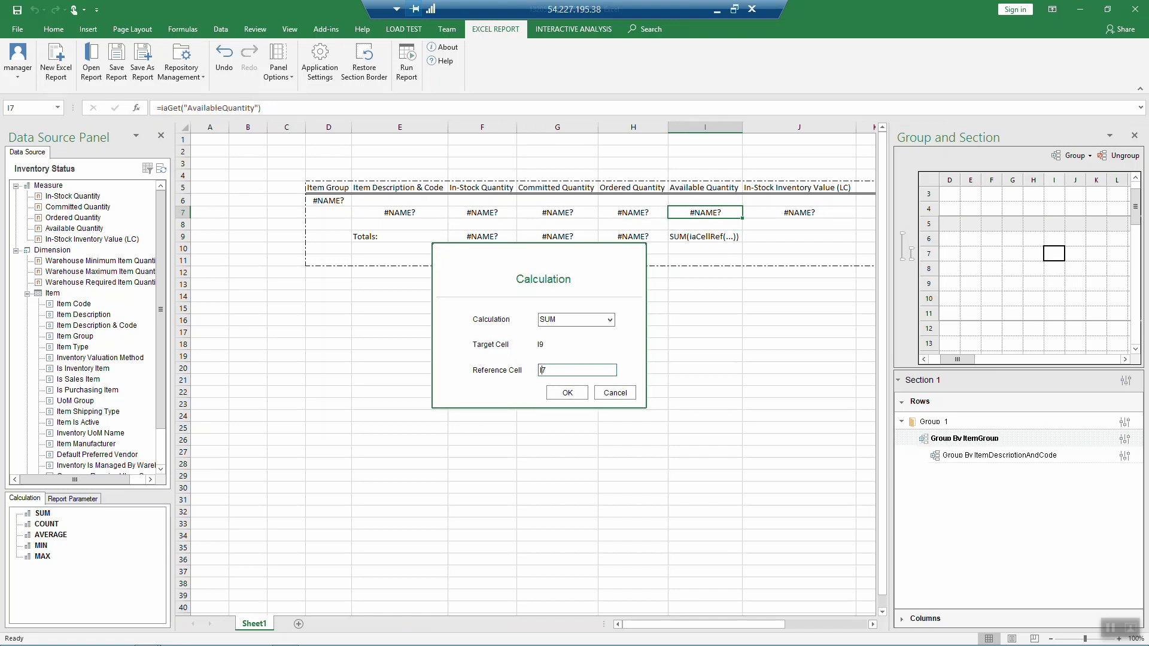
pyautogui.click(567, 393)
pyautogui.moveTo(43, 513); pyautogui.dragTo(781, 249)
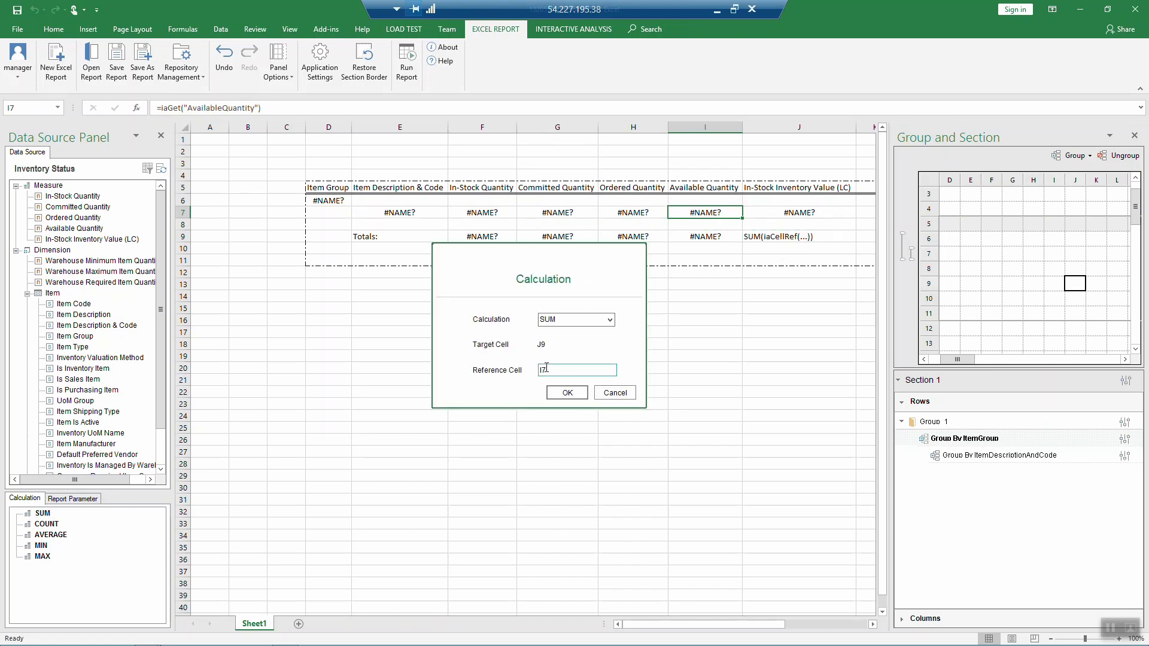
pyautogui.click(542, 370)
pyautogui.write('J')
pyautogui.click(566, 397)
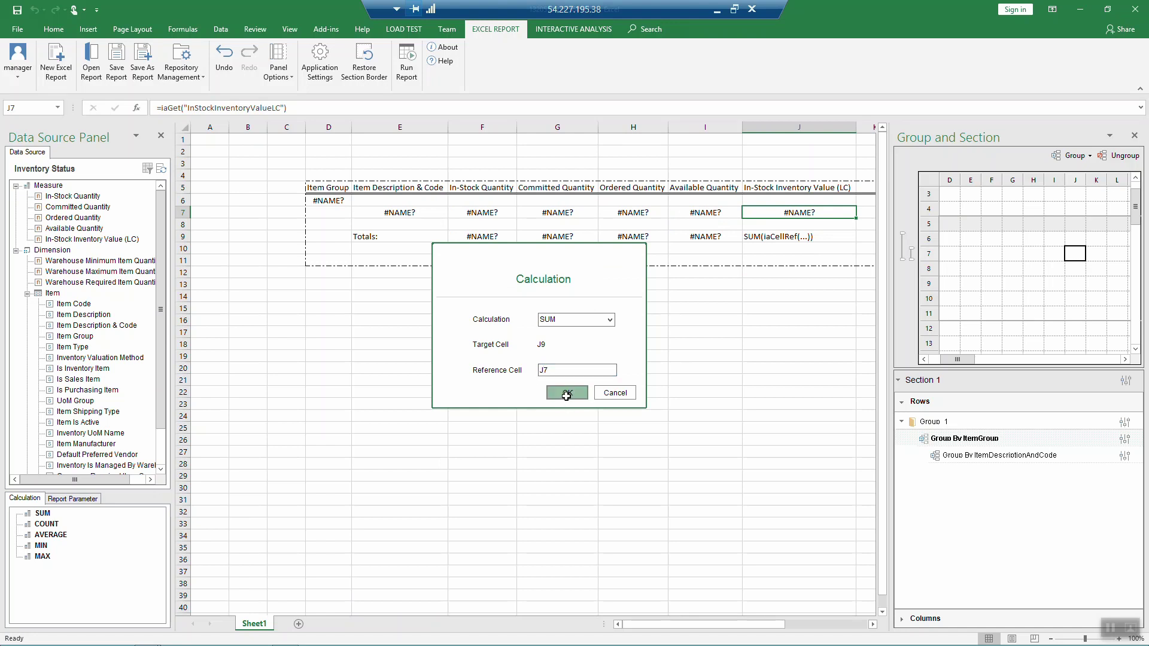
pyautogui.click(409, 77)
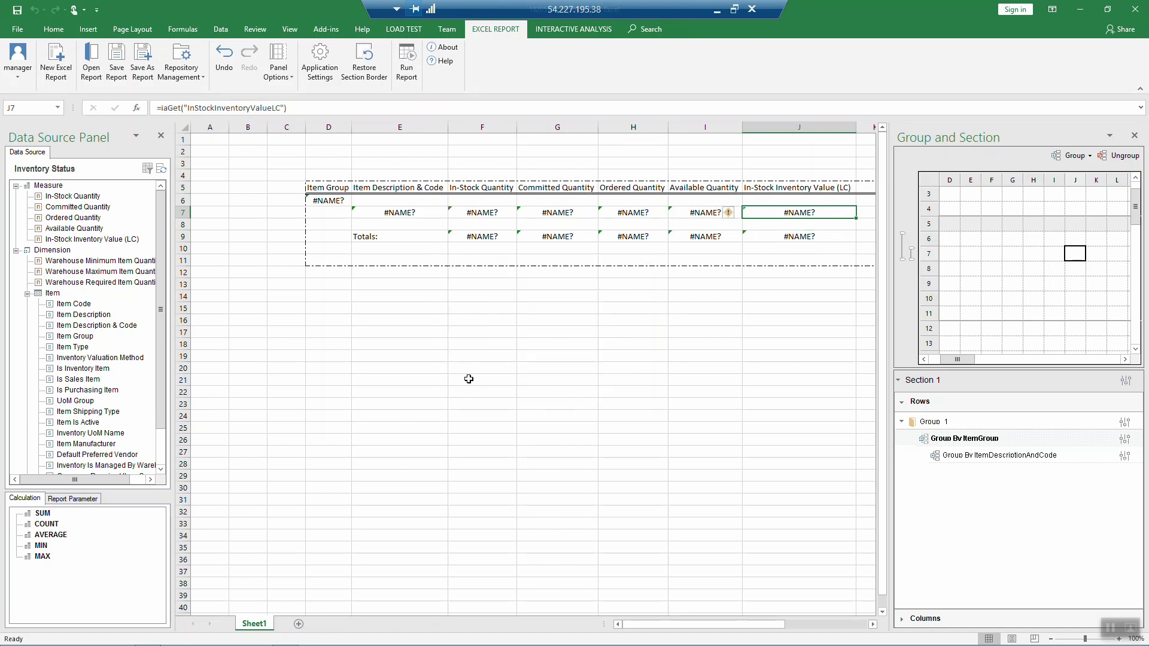
pyautogui.scroll(-20, 469, 378)
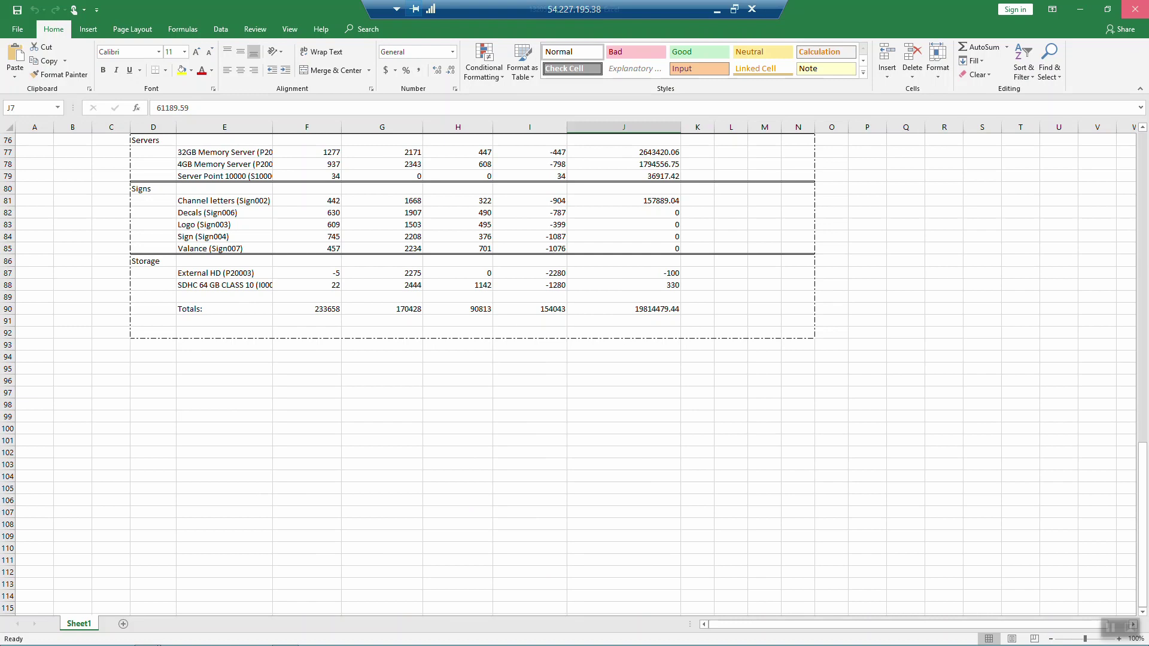
pyautogui.click(1135, 9)
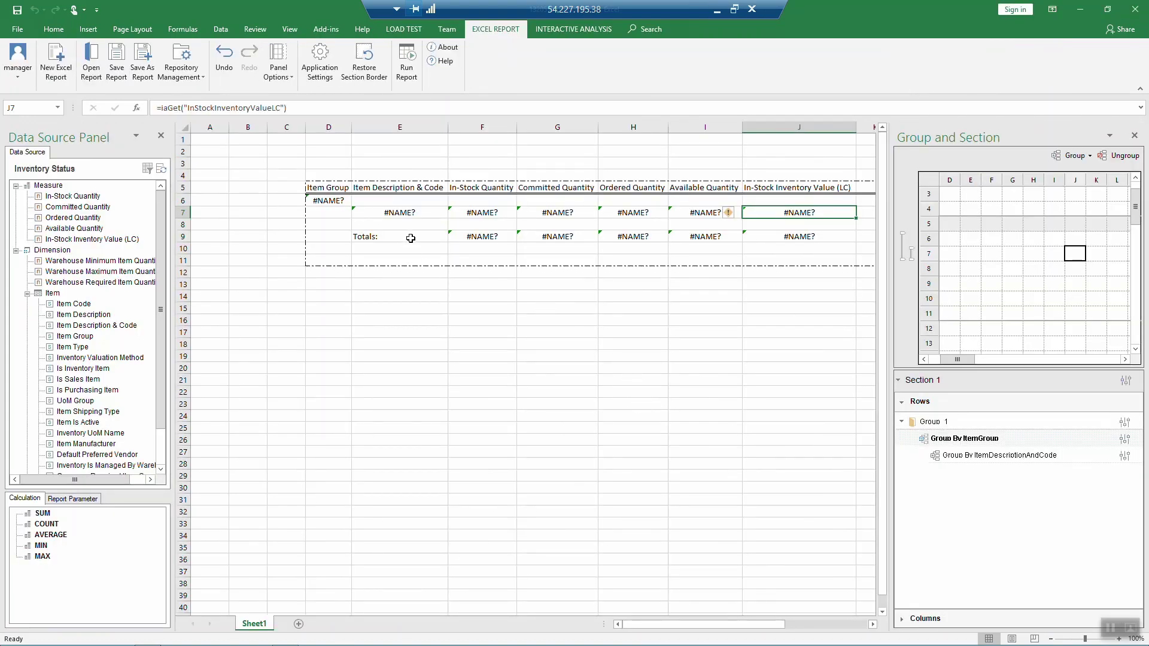
# Step: Format the F9:I9 totals as Number with 2 decimals
pyautogui.moveTo(478, 237); pyautogui.dragTo(670, 236)
pyautogui.rightClick(685, 236)
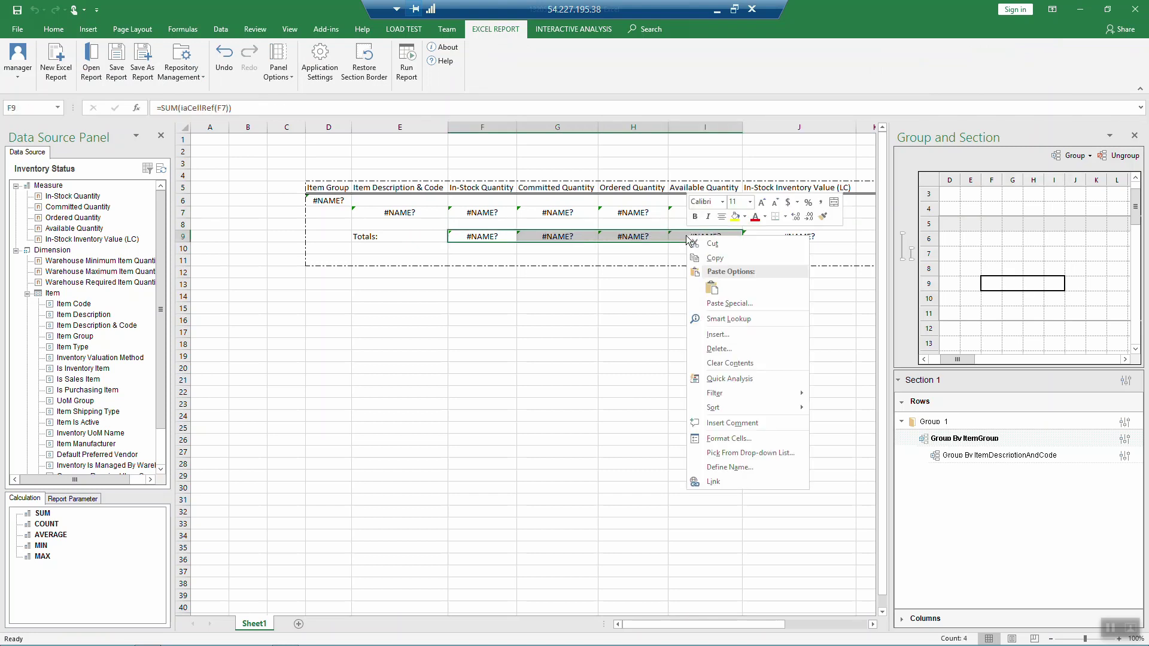
pyautogui.click(726, 439)
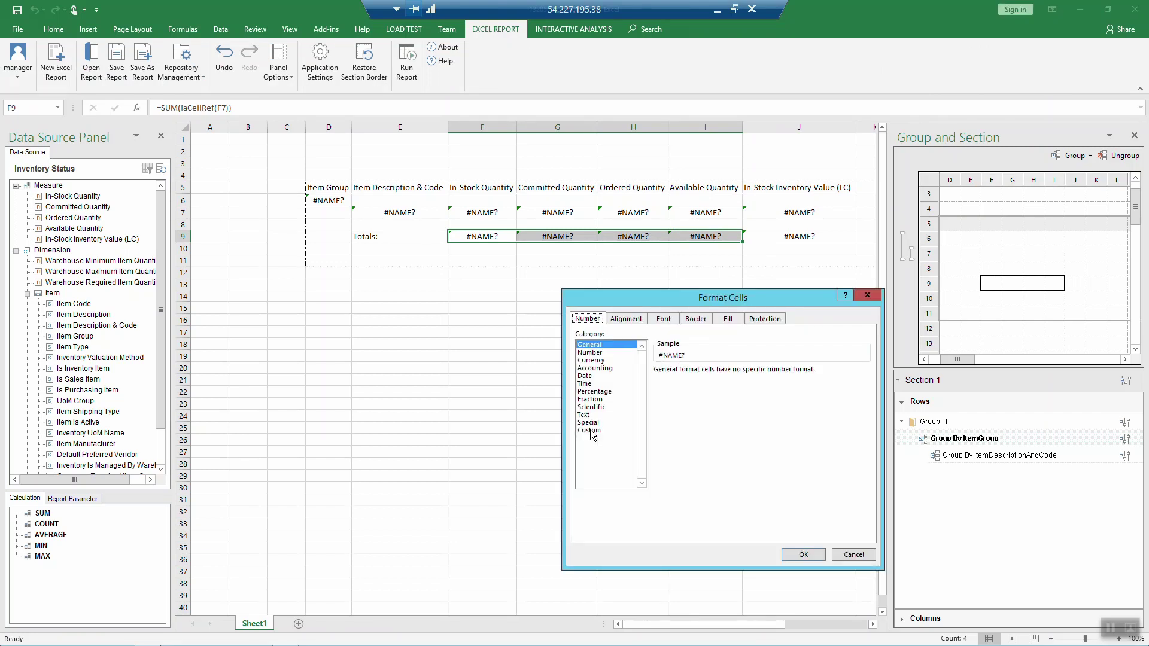
pyautogui.click(589, 352)
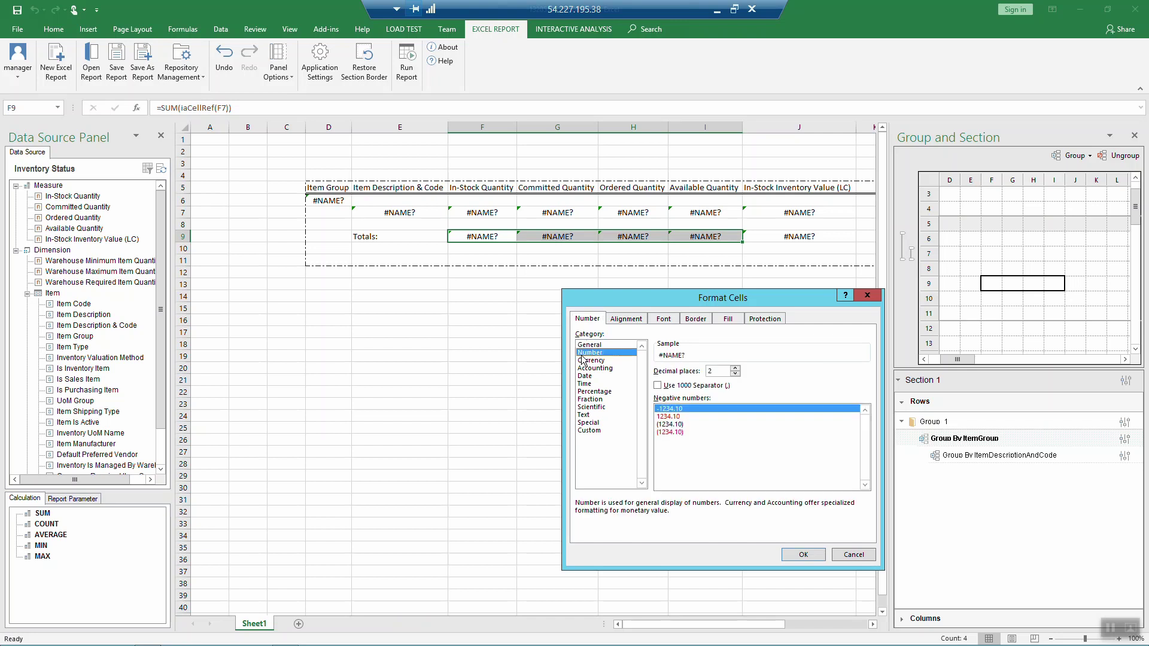
pyautogui.click(795, 554)
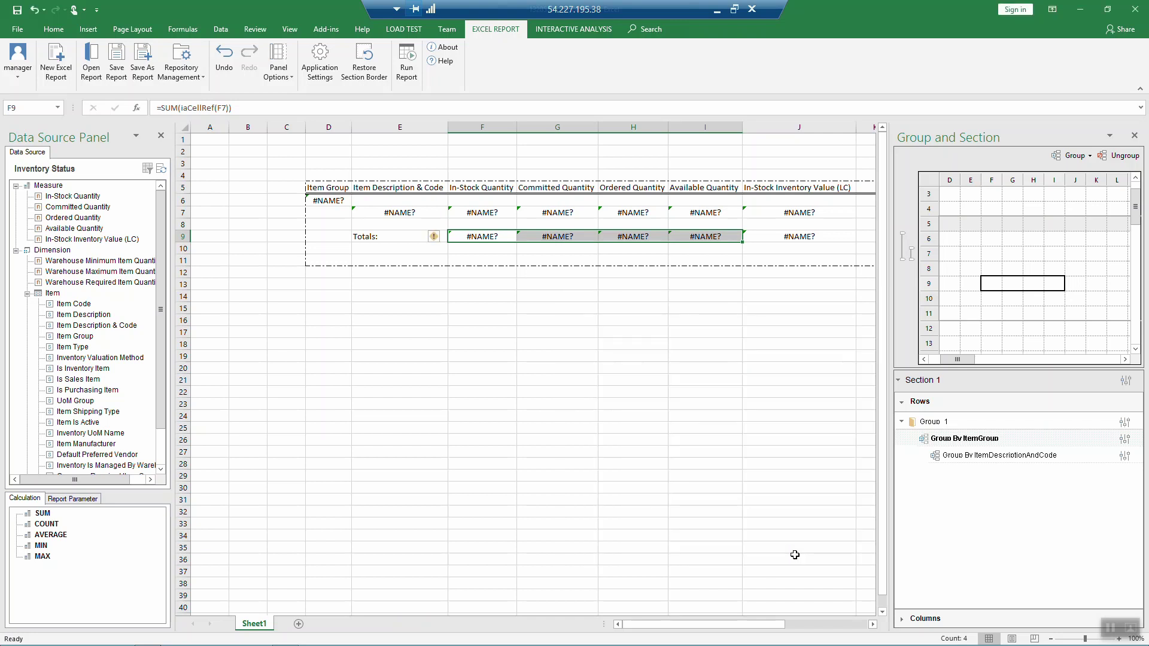
# Step: Apply $ Currency format with 2 decimals to J7:J9
pyautogui.click(819, 240)
pyautogui.moveTo(793, 212); pyautogui.dragTo(795, 237)
pyautogui.rightClick(796, 236)
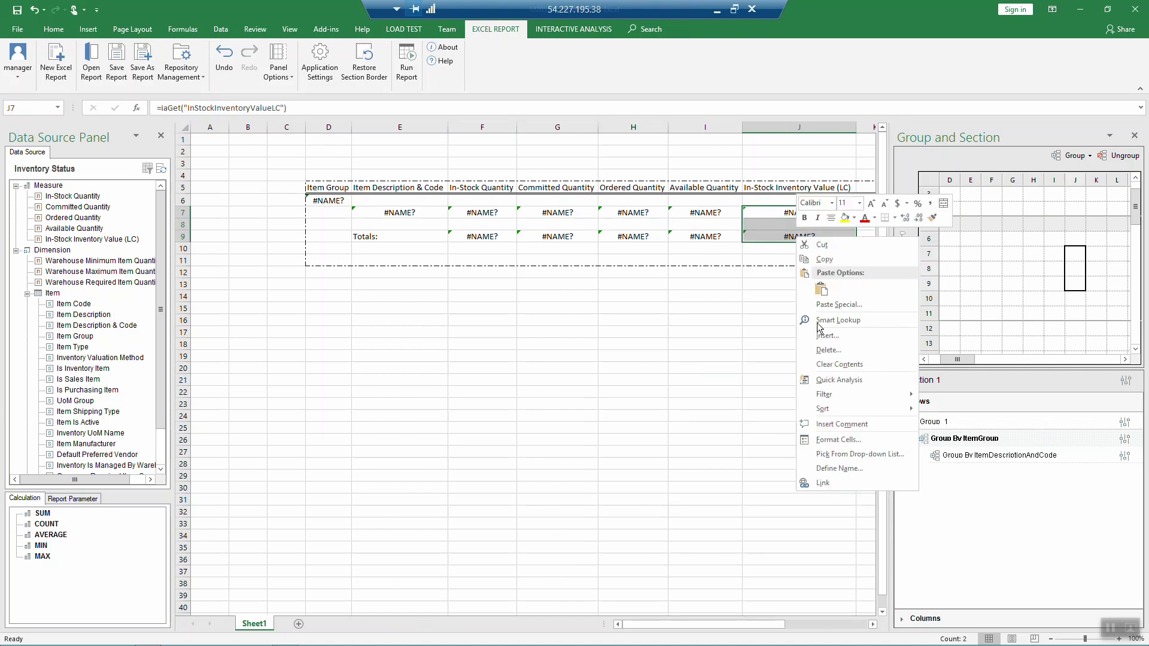
pyautogui.click(833, 440)
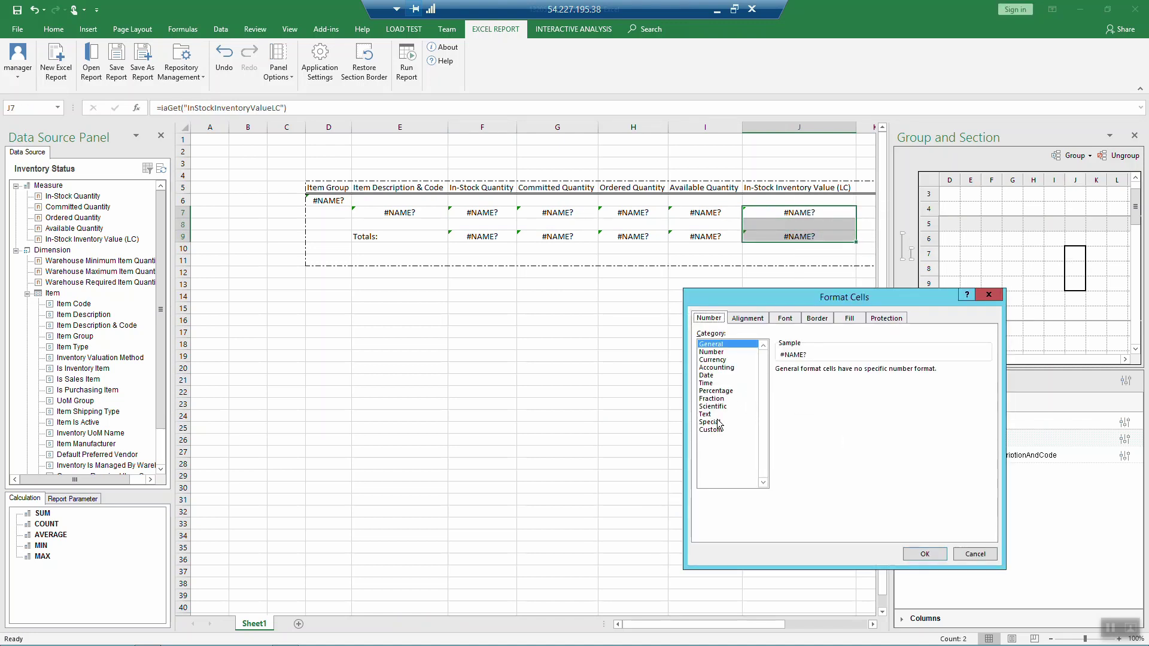
pyautogui.click(713, 359)
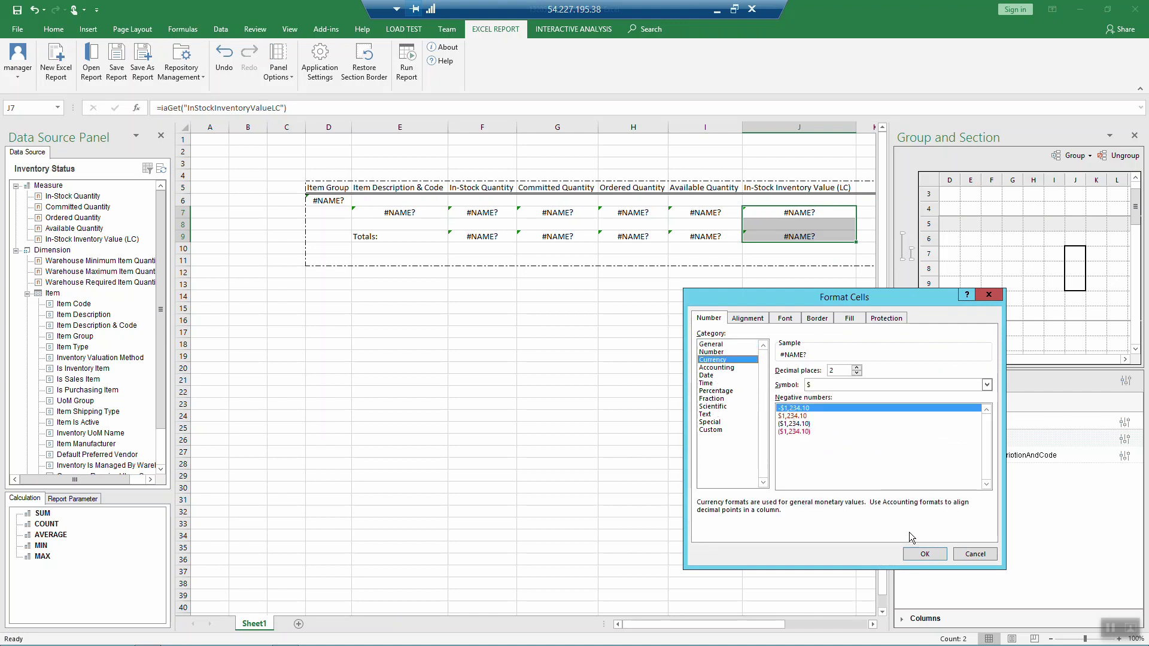
pyautogui.click(922, 554)
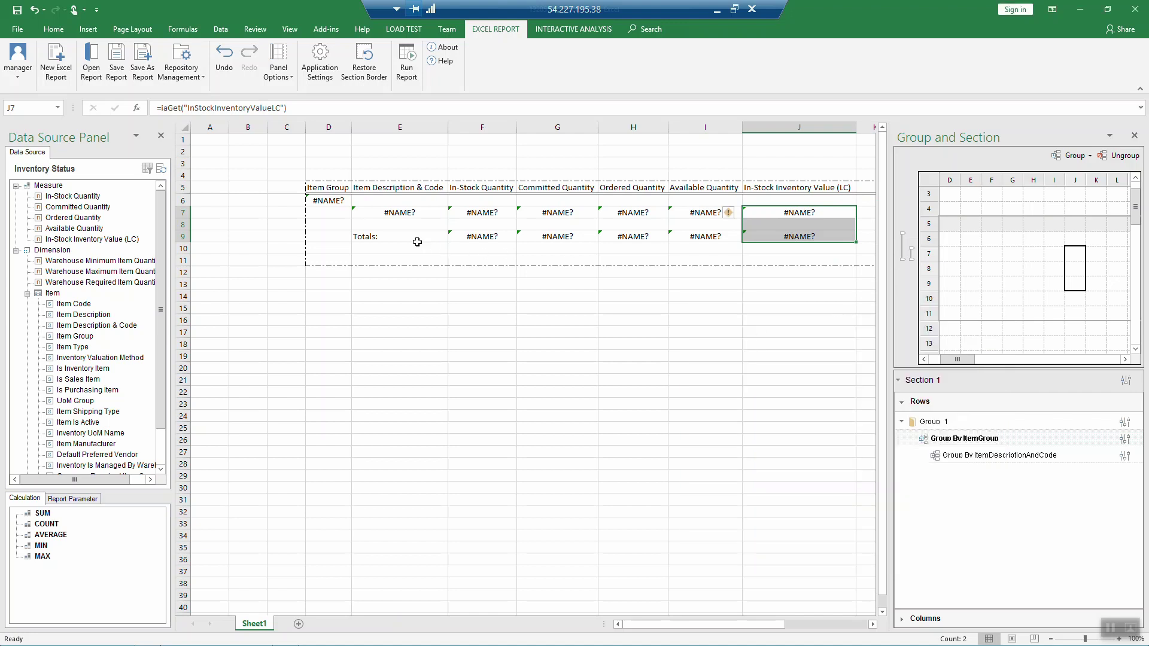
pyautogui.moveTo(419, 237); pyautogui.dragTo(756, 234)
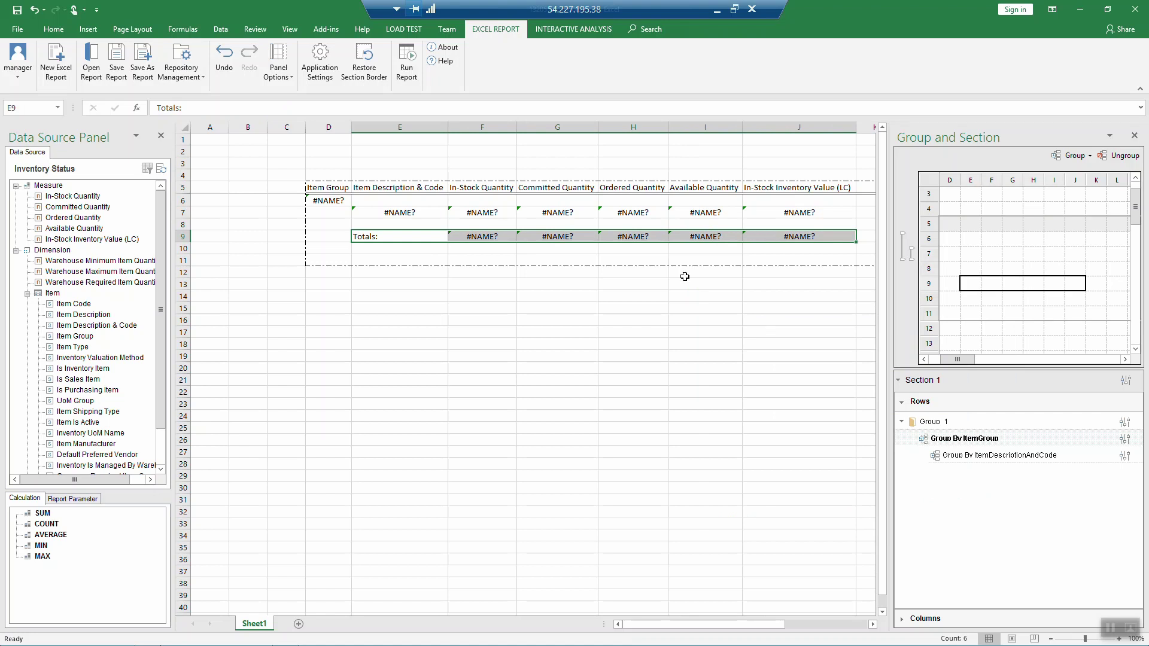
# Step: Make the Totals row E9:J9 bold with red font
pyautogui.click(48, 31)
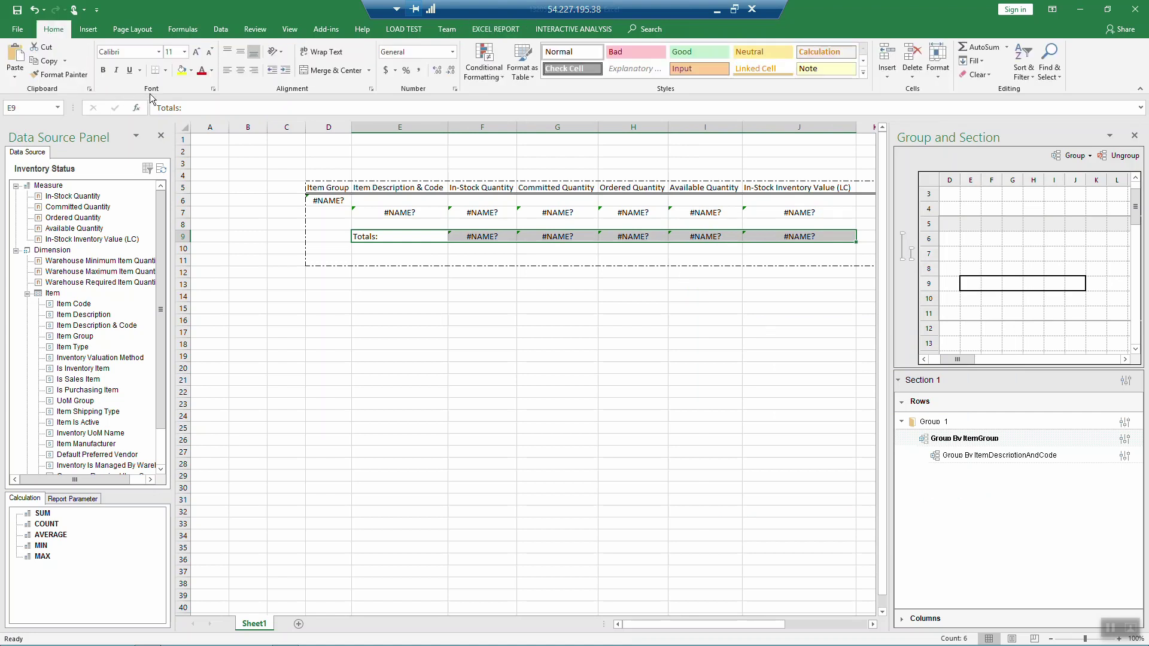
pyautogui.click(202, 71)
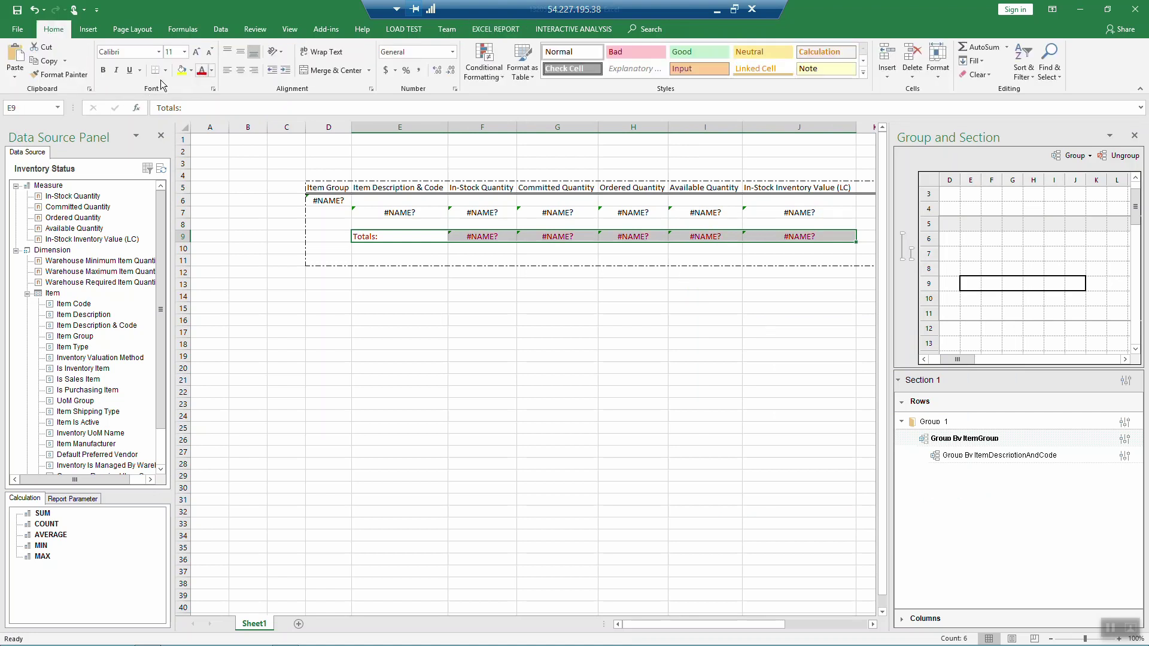
pyautogui.click(103, 70)
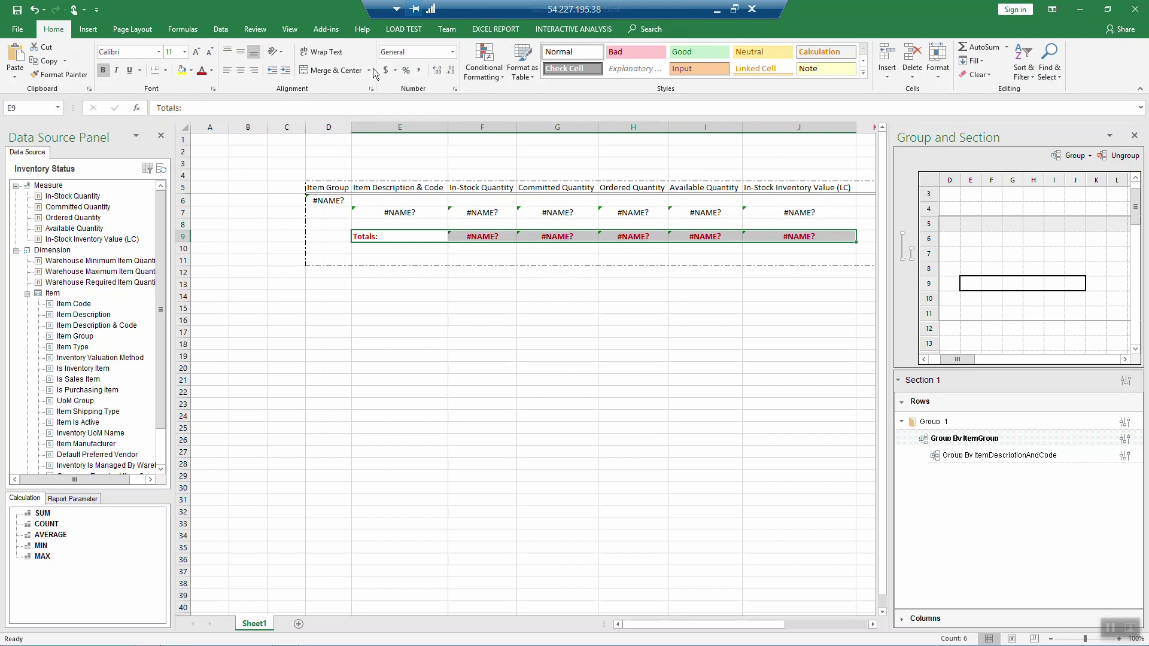
pyautogui.click(491, 30)
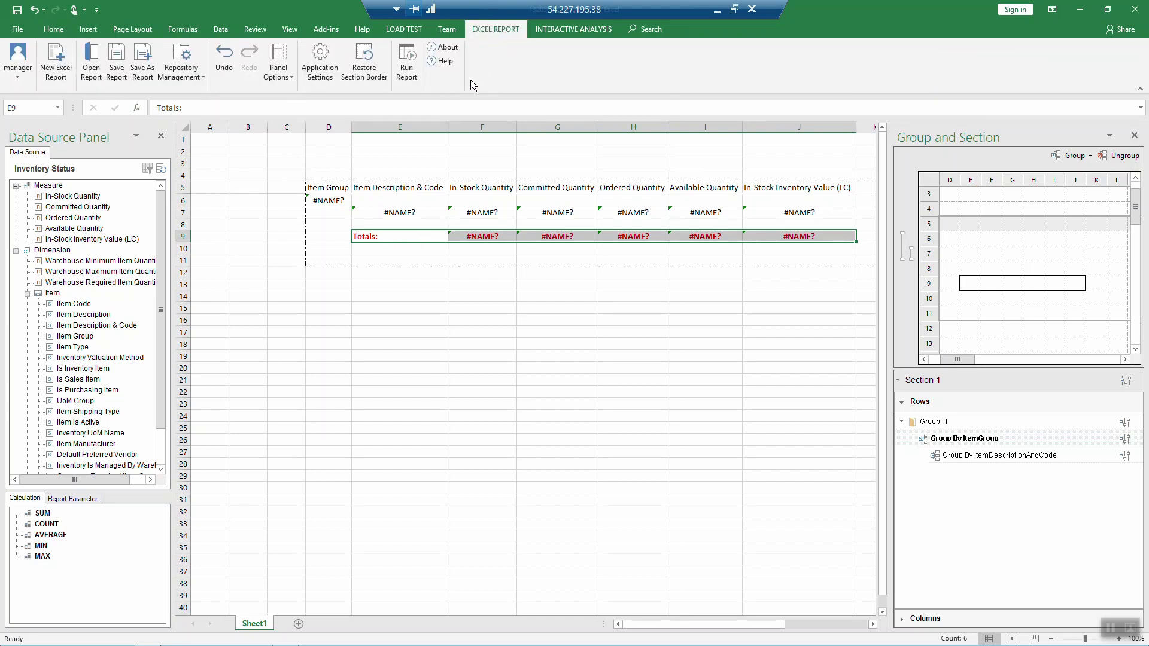
pyautogui.click(407, 73)
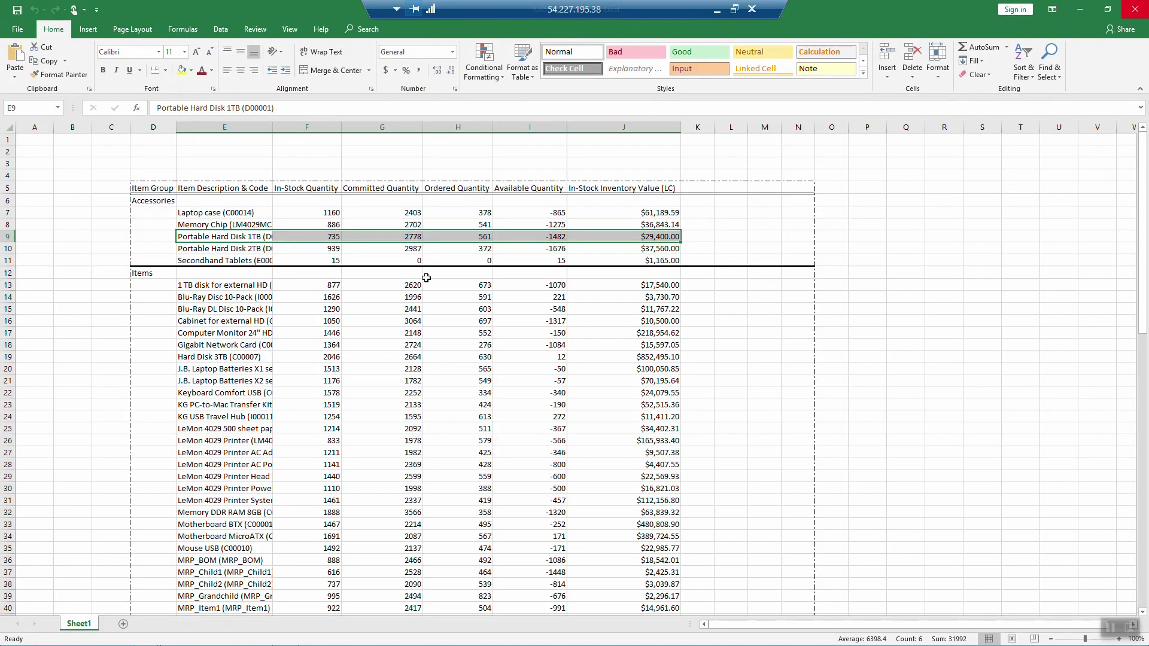
pyautogui.click(318, 265)
pyautogui.scroll(-20, 295, 324)
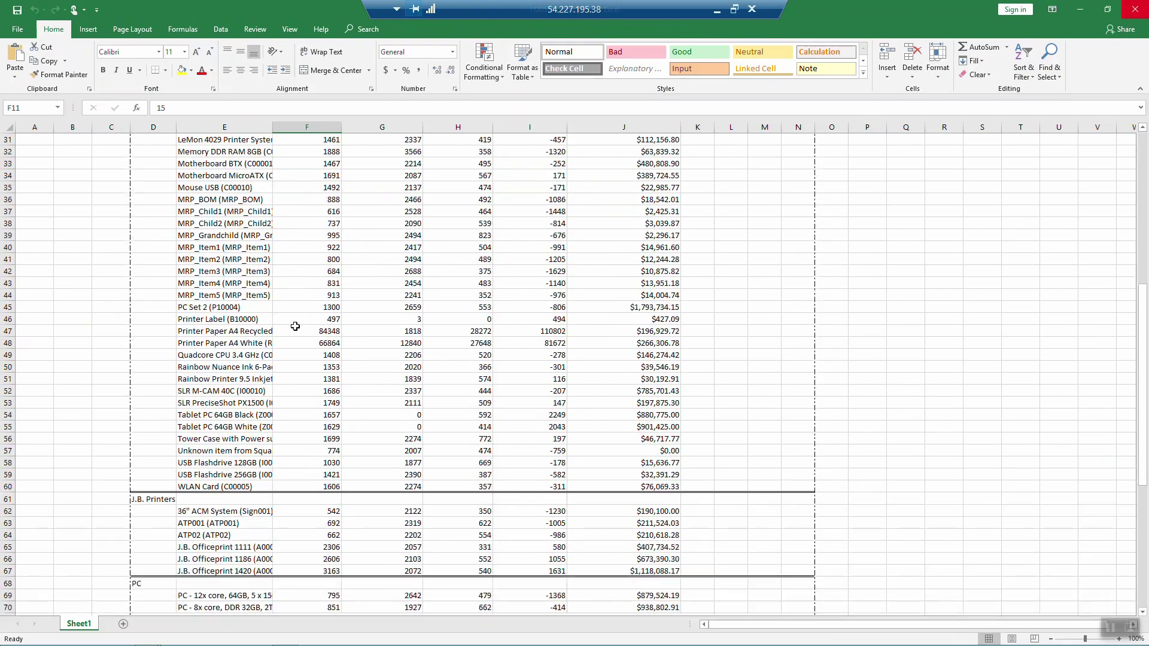
pyautogui.scroll(-2, 296, 327)
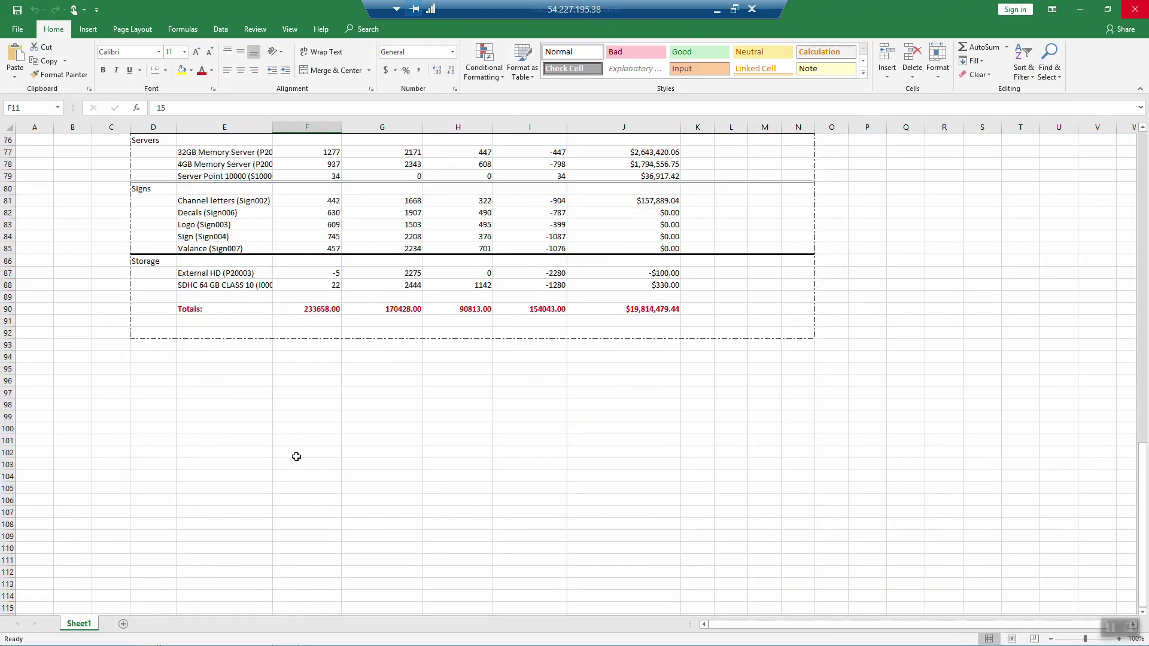
pyautogui.scroll(20, 292, 384)
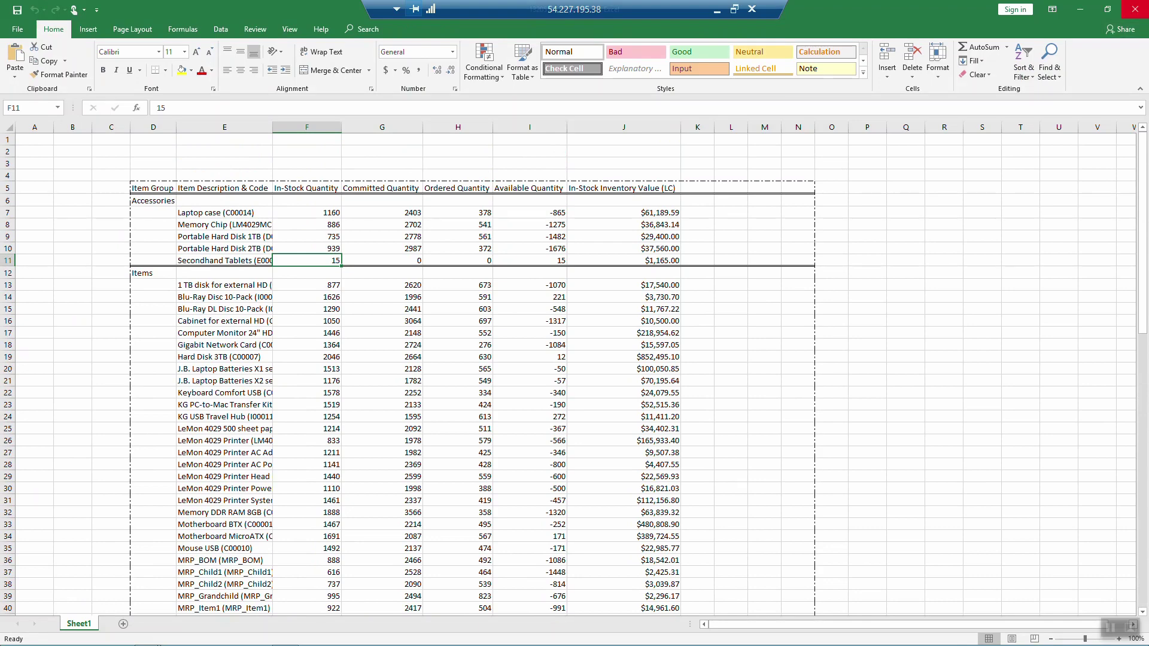
pyautogui.click(1135, 9)
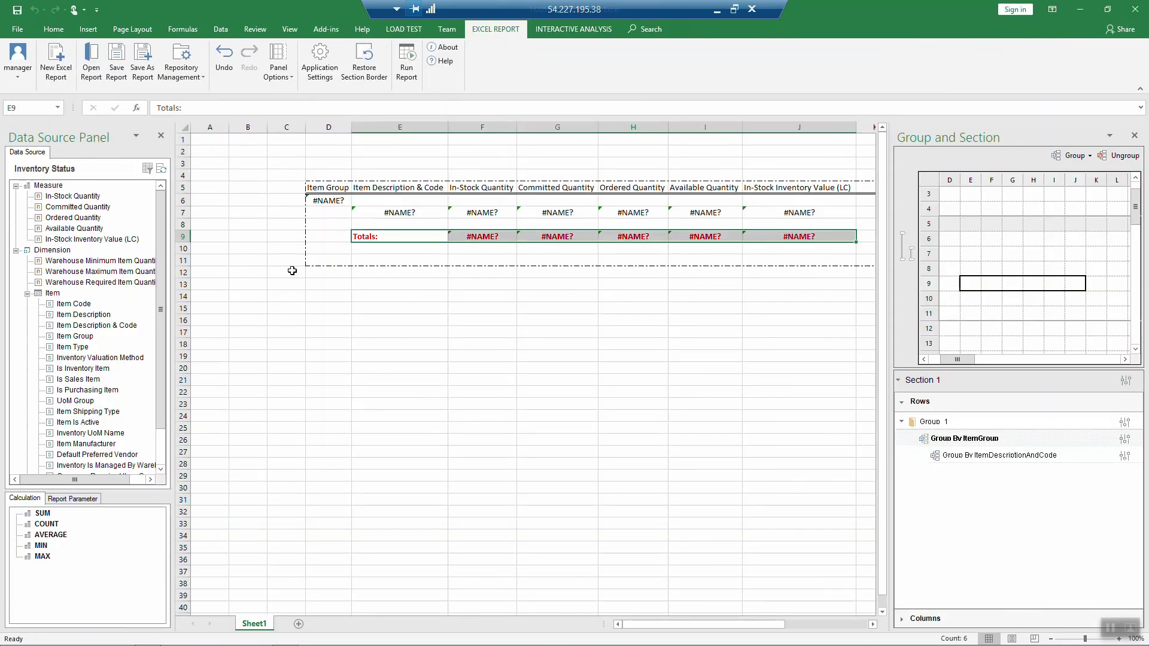
# Step: Extend the Item Group section to rows 6–9, then rerun and review per-group totals
pyautogui.click(184, 237)
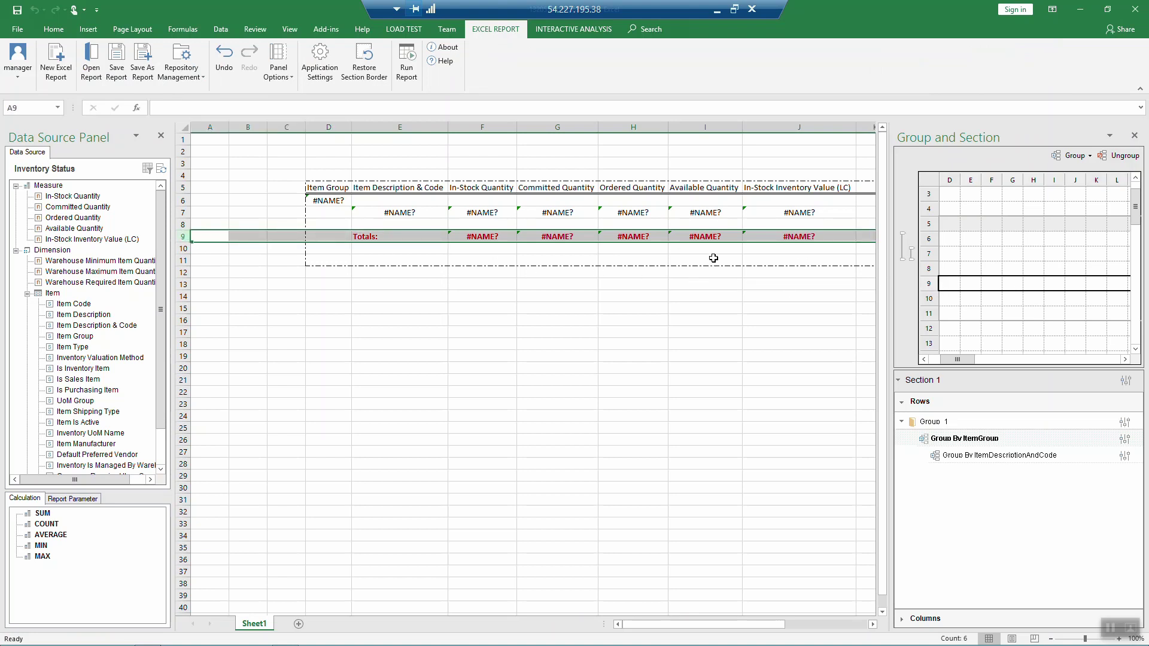
pyautogui.moveTo(903, 260); pyautogui.dragTo(908, 292)
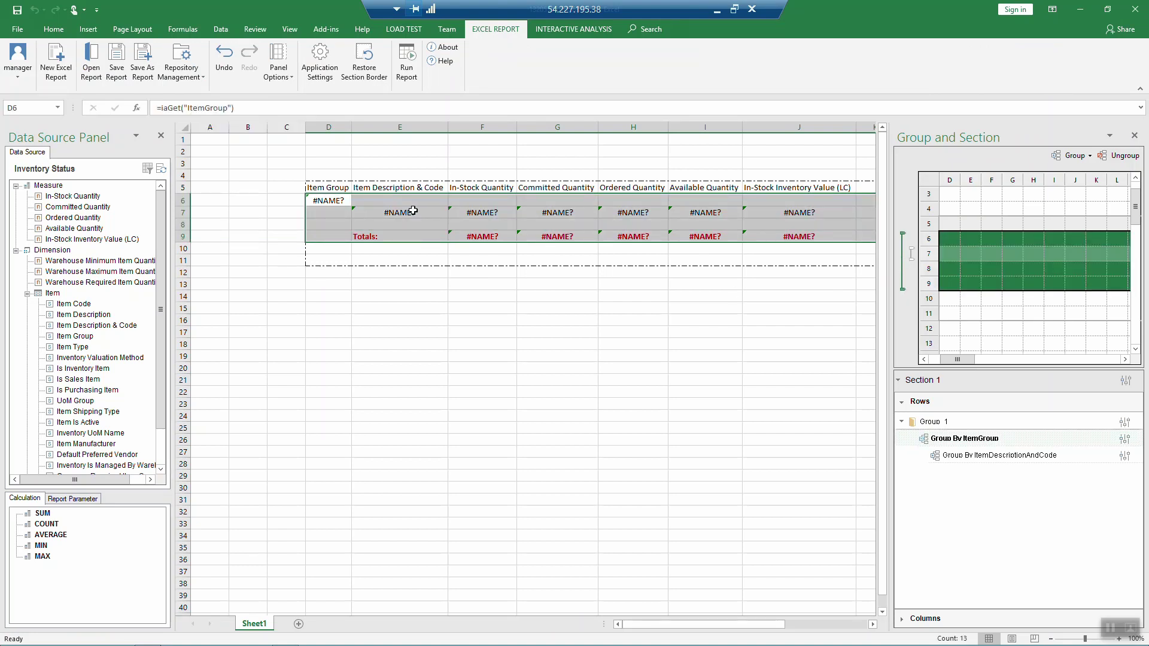
pyautogui.click(407, 63)
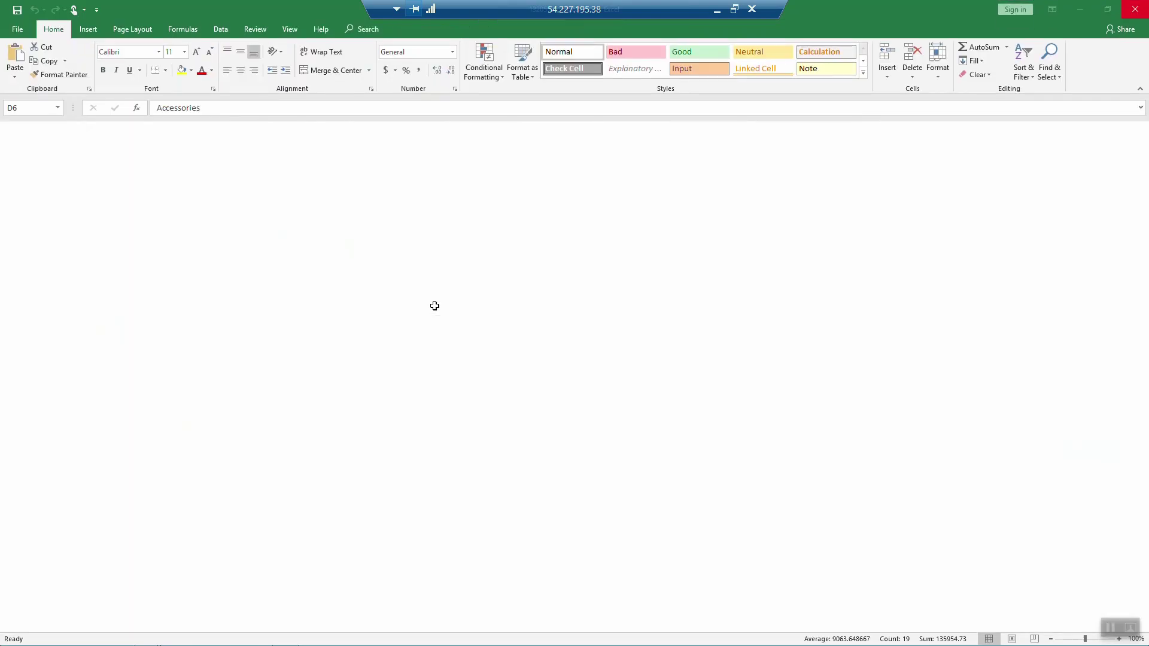
pyautogui.scroll(-19, 345, 353)
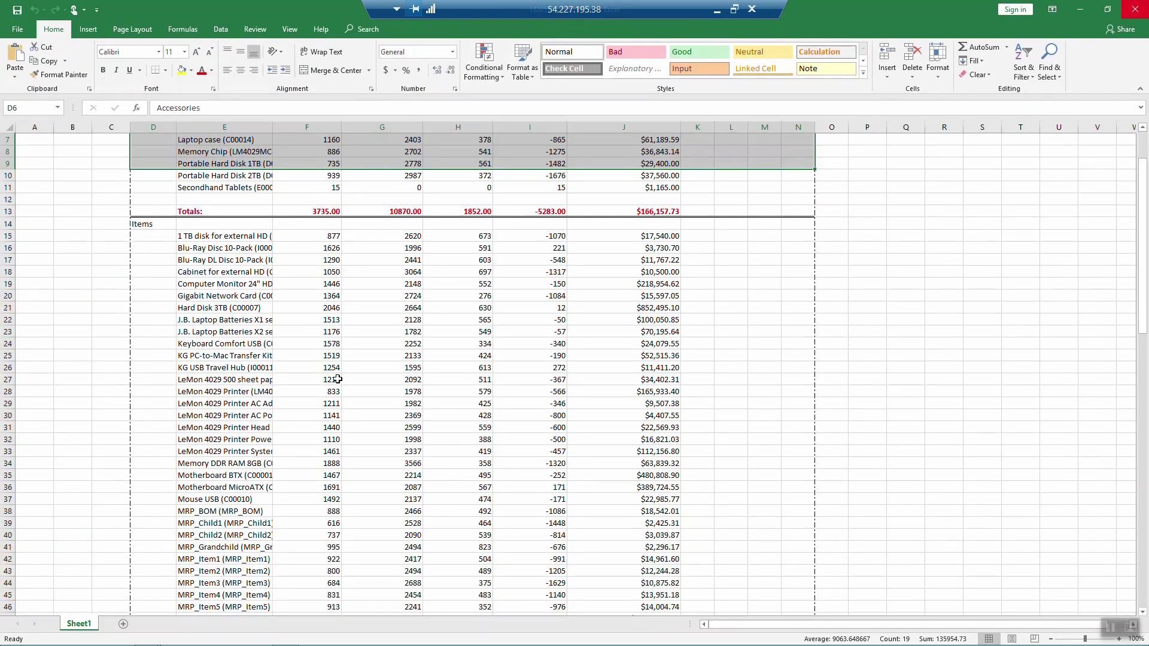
pyautogui.scroll(-7, 338, 368)
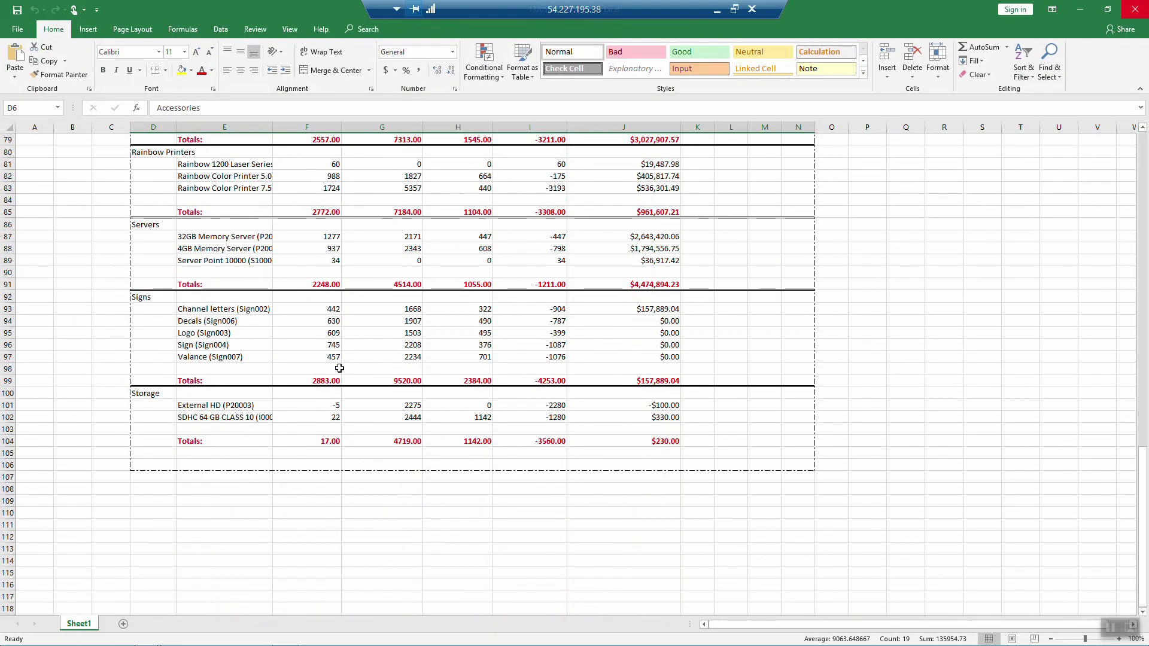
pyautogui.scroll(20, 339, 368)
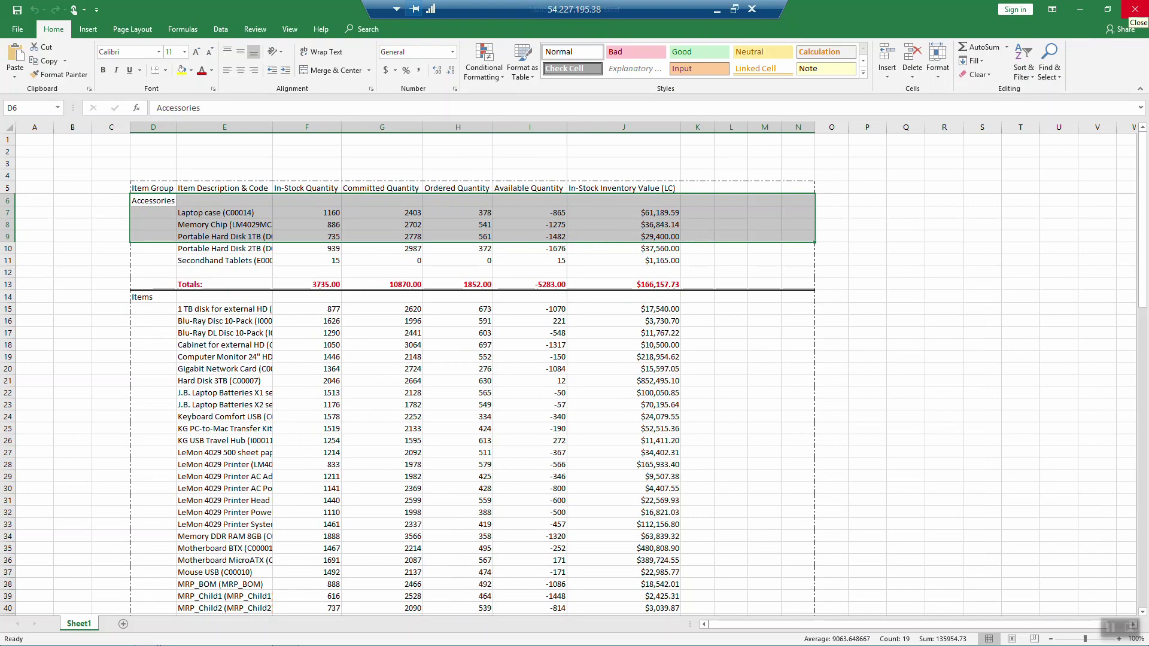
pyautogui.click(1134, 10)
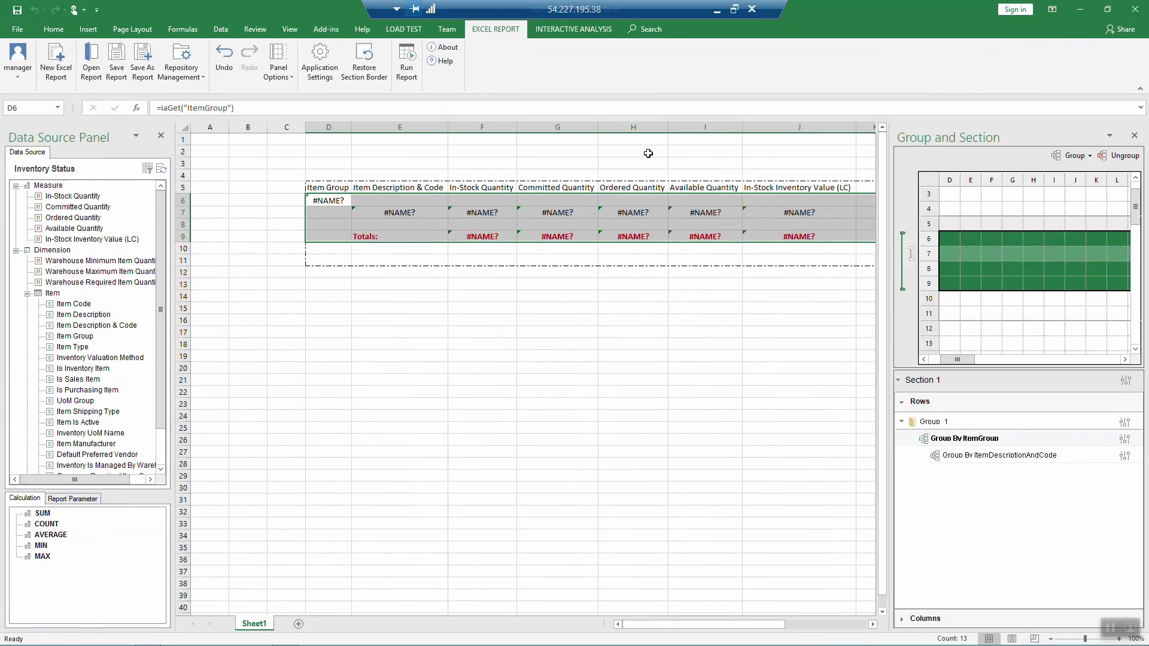
# Step: Add a Warehouse Name column group spanning columns F to J, then run the report
pyautogui.click(467, 124)
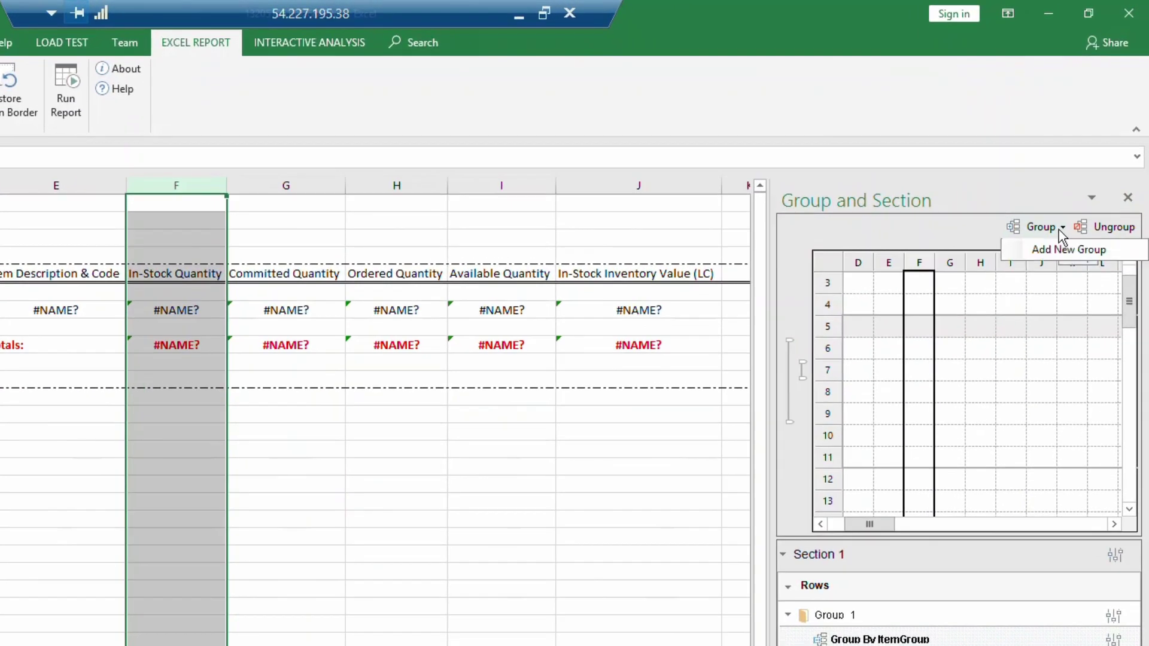
pyautogui.click(1088, 156)
pyautogui.click(1064, 246)
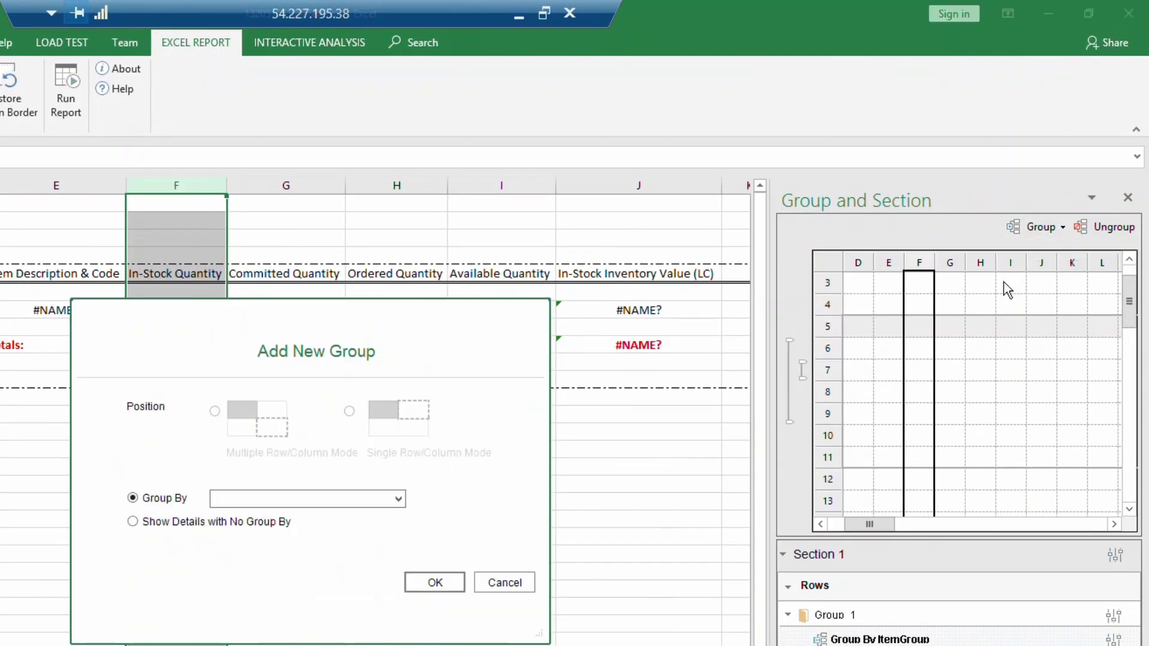
pyautogui.click(397, 499)
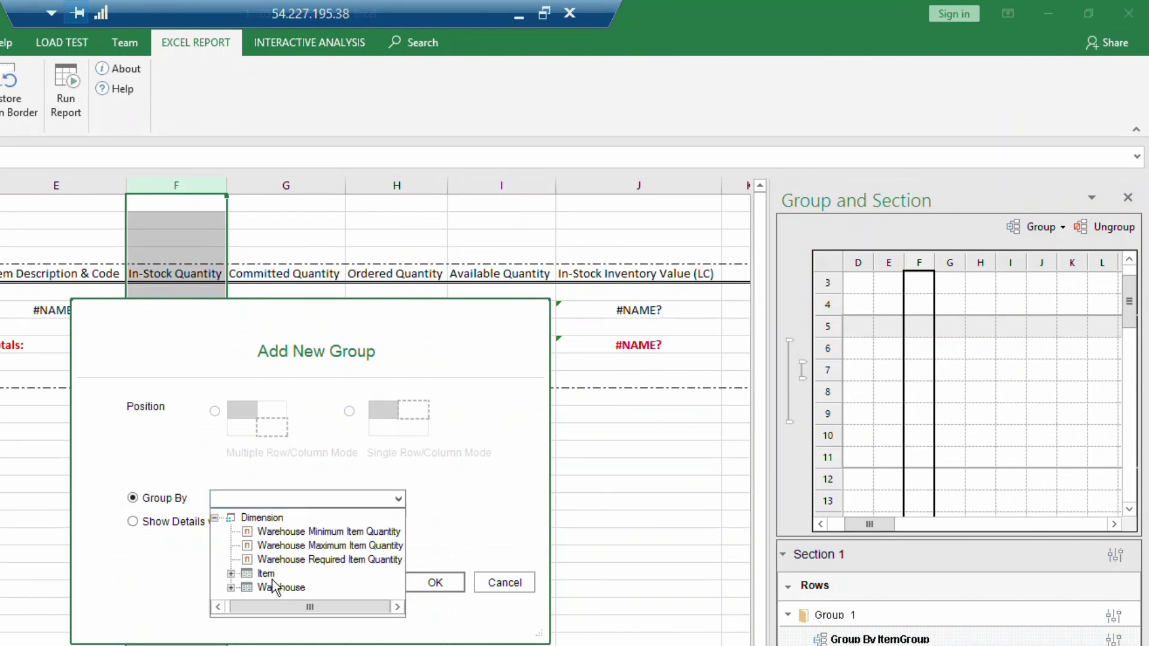
pyautogui.click(231, 588)
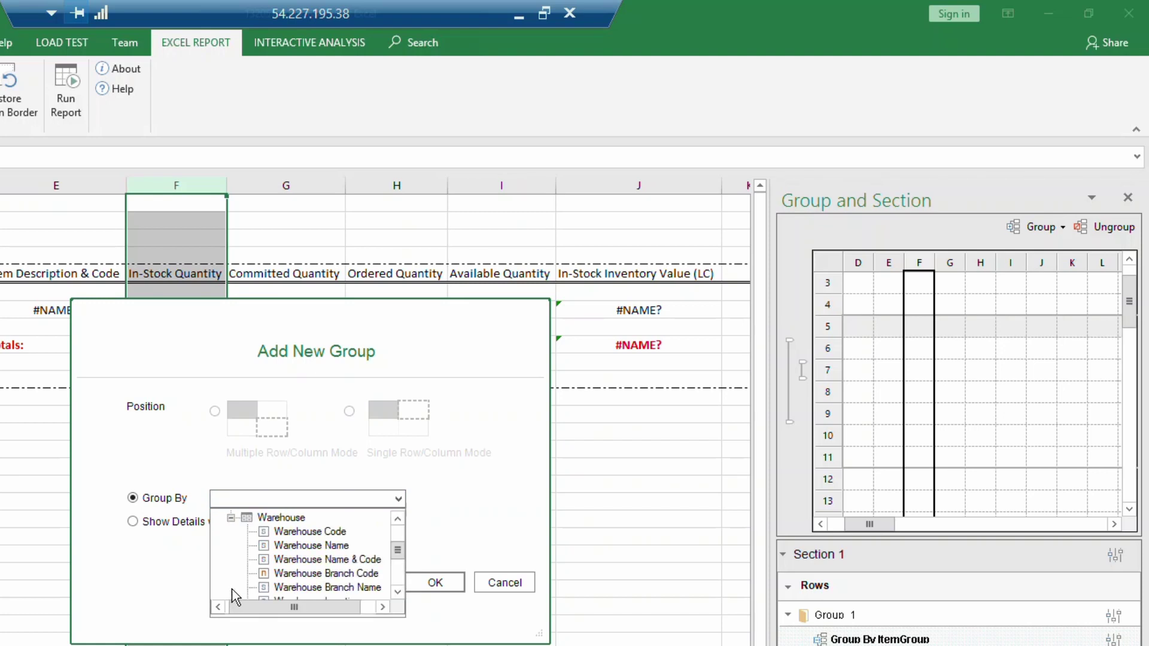
pyautogui.click(305, 546)
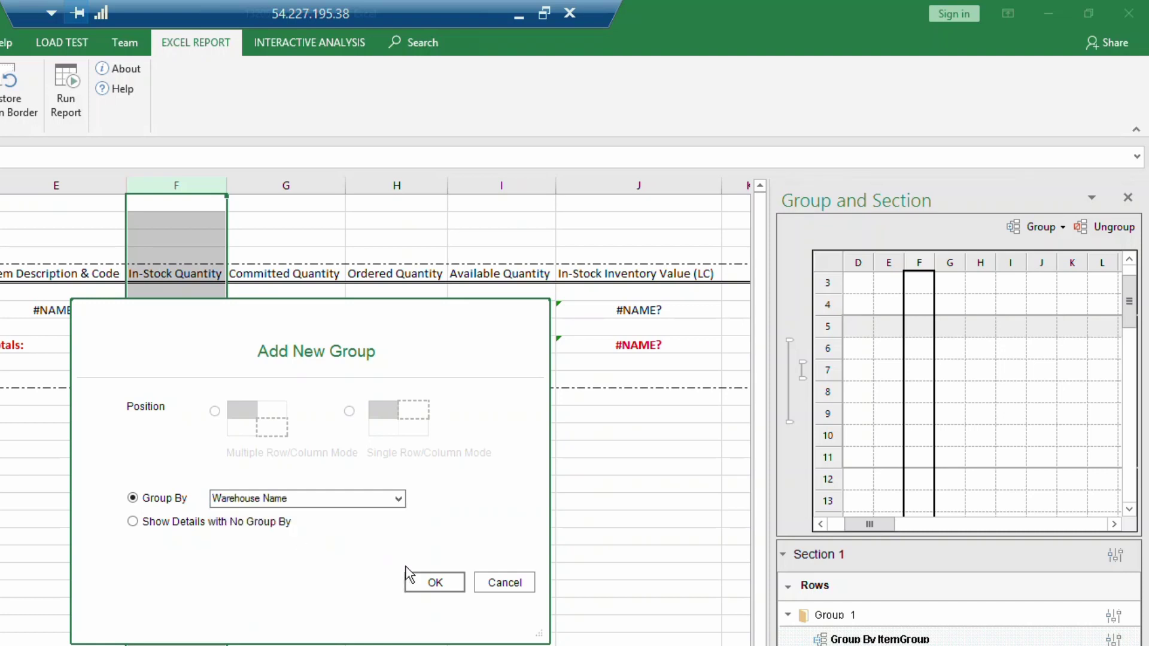
pyautogui.click(435, 581)
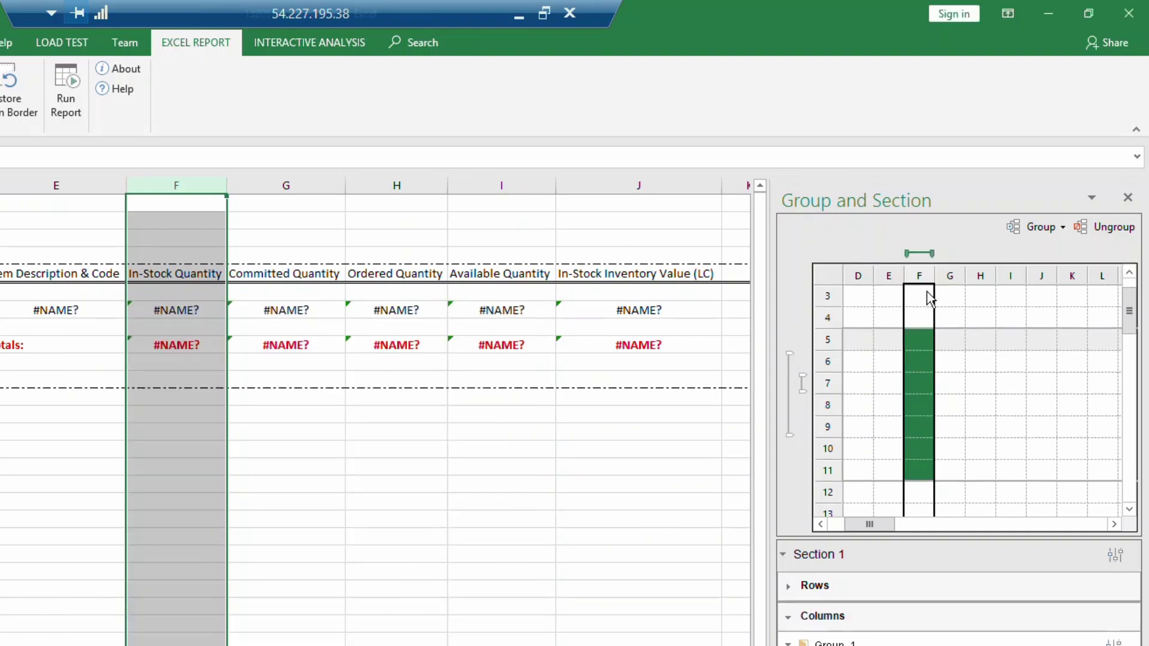
pyautogui.moveTo(933, 254); pyautogui.dragTo(1050, 257)
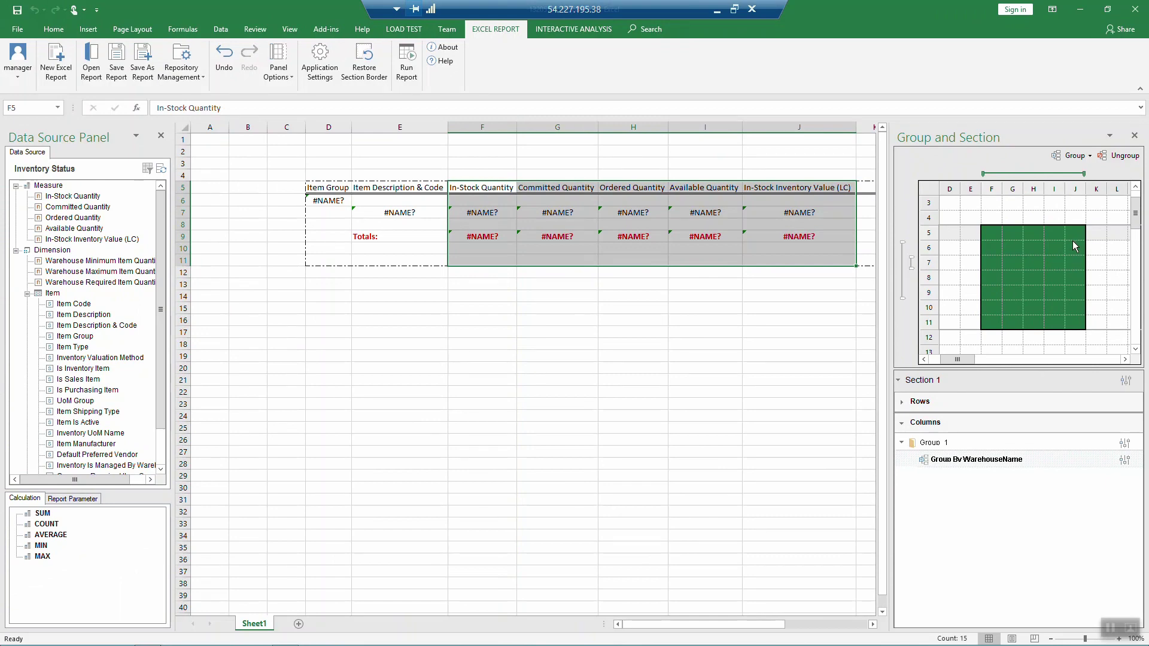
pyautogui.click(407, 61)
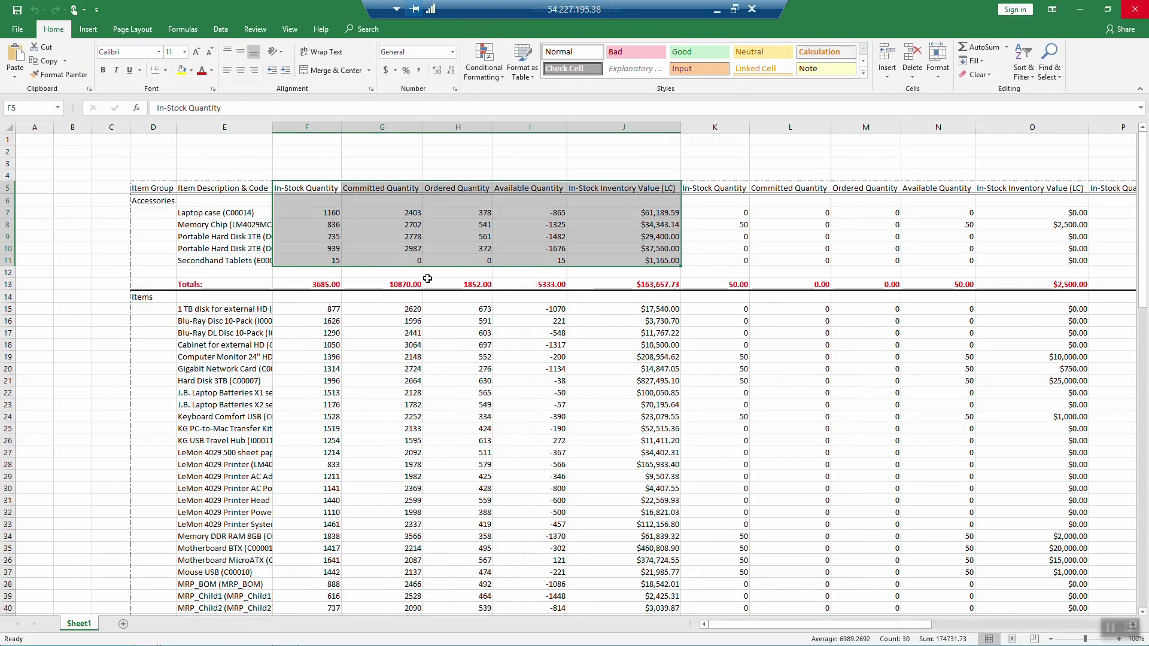
# Step: Close the generated warehouse-grouped results workbook to return to the design layout
pyautogui.click(429, 299)
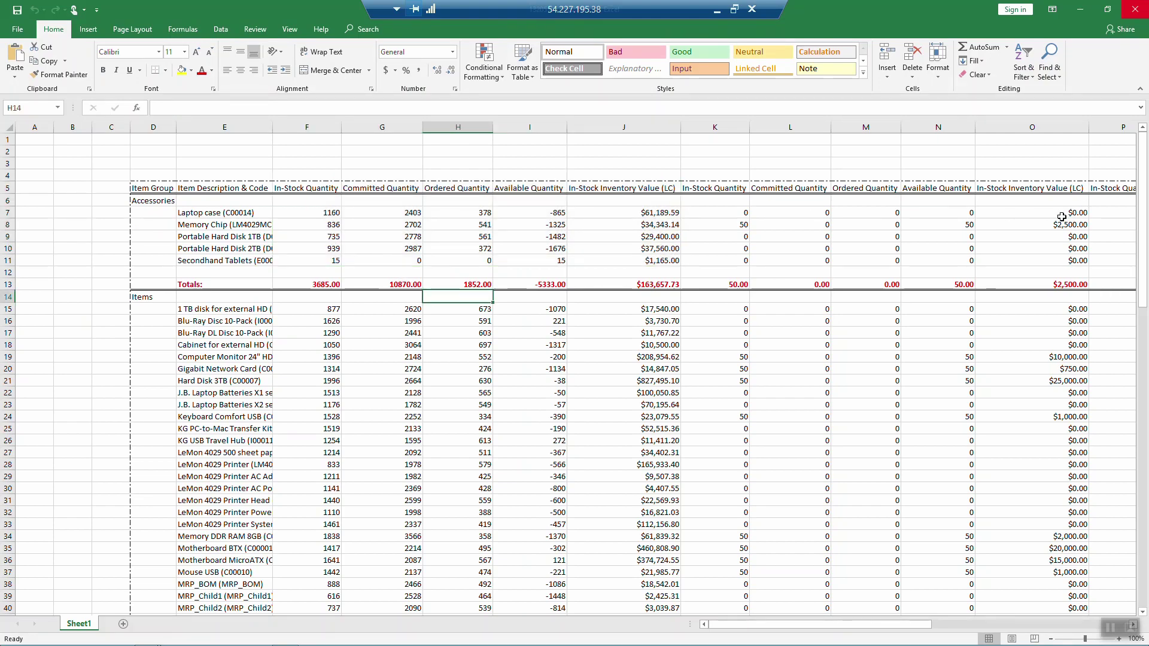
pyautogui.click(966, 625)
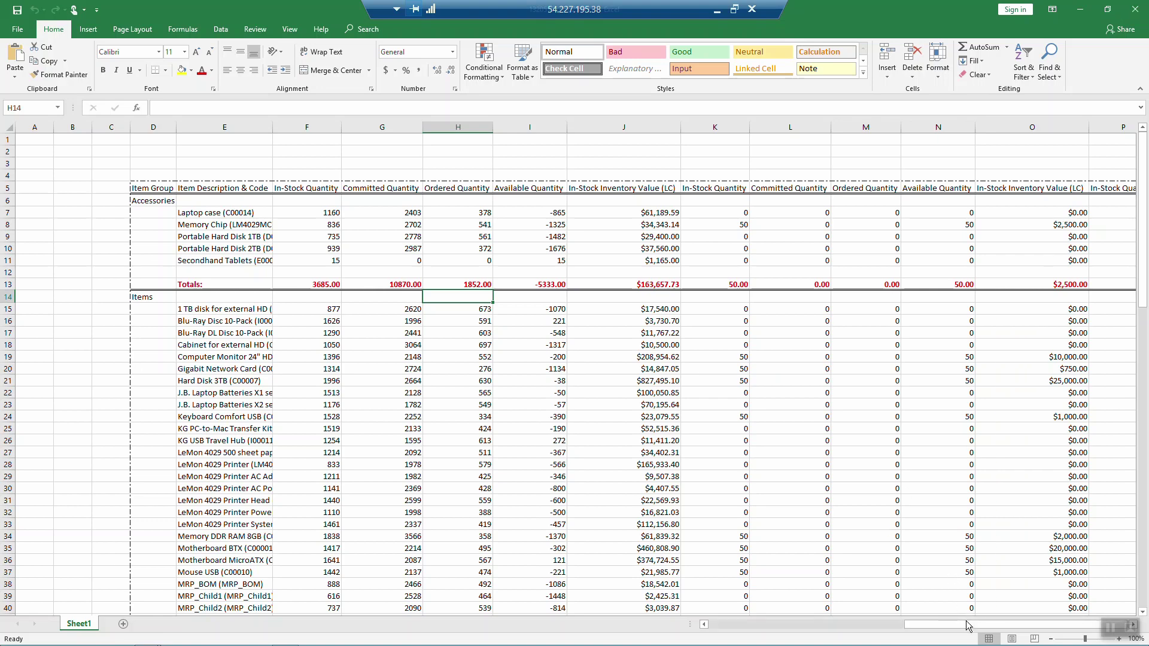
pyautogui.moveTo(959, 626); pyautogui.dragTo(745, 633)
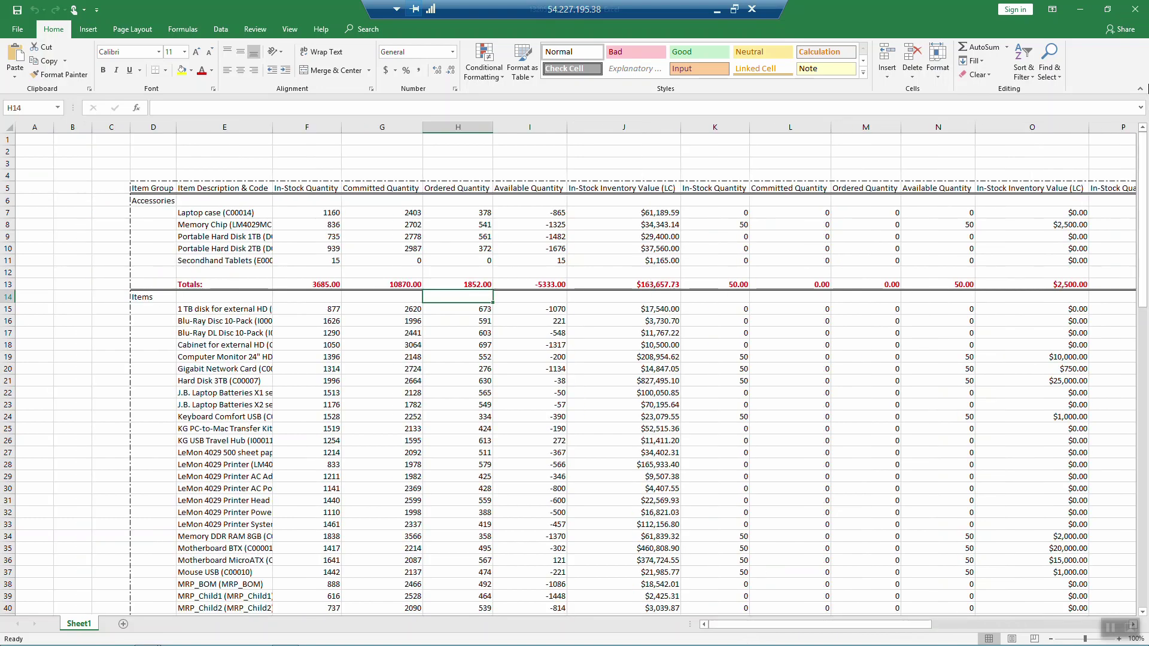
pyautogui.click(1135, 9)
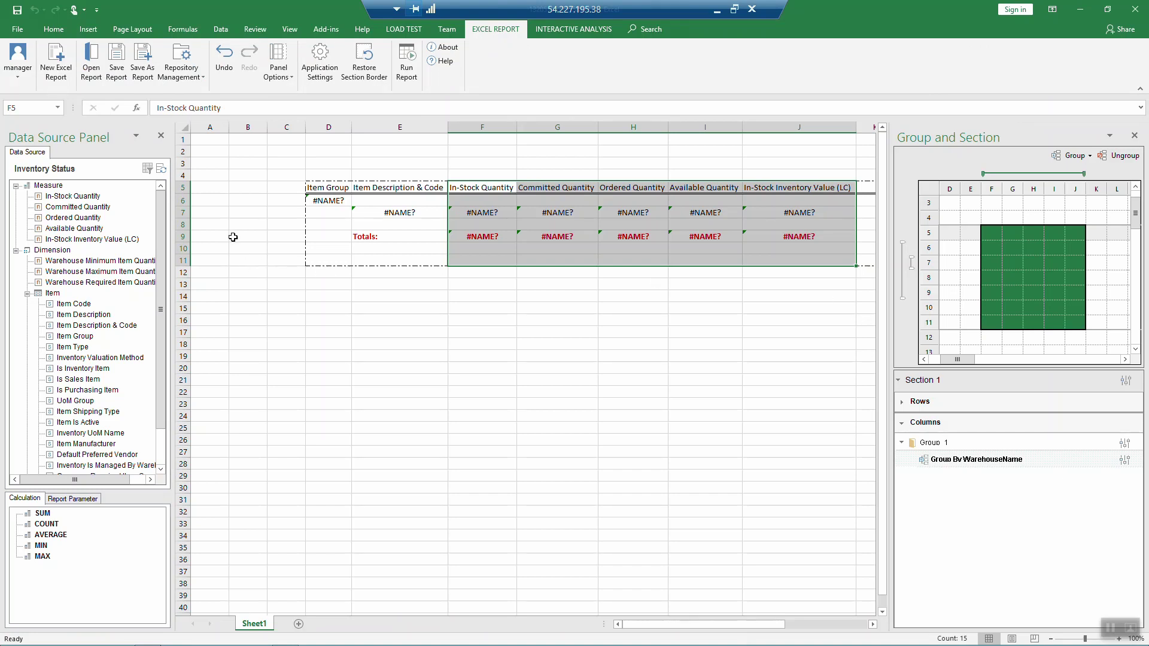
# Step: Insert a blank row 5 above the column headers
pyautogui.click(184, 187)
pyautogui.rightClick(189, 192)
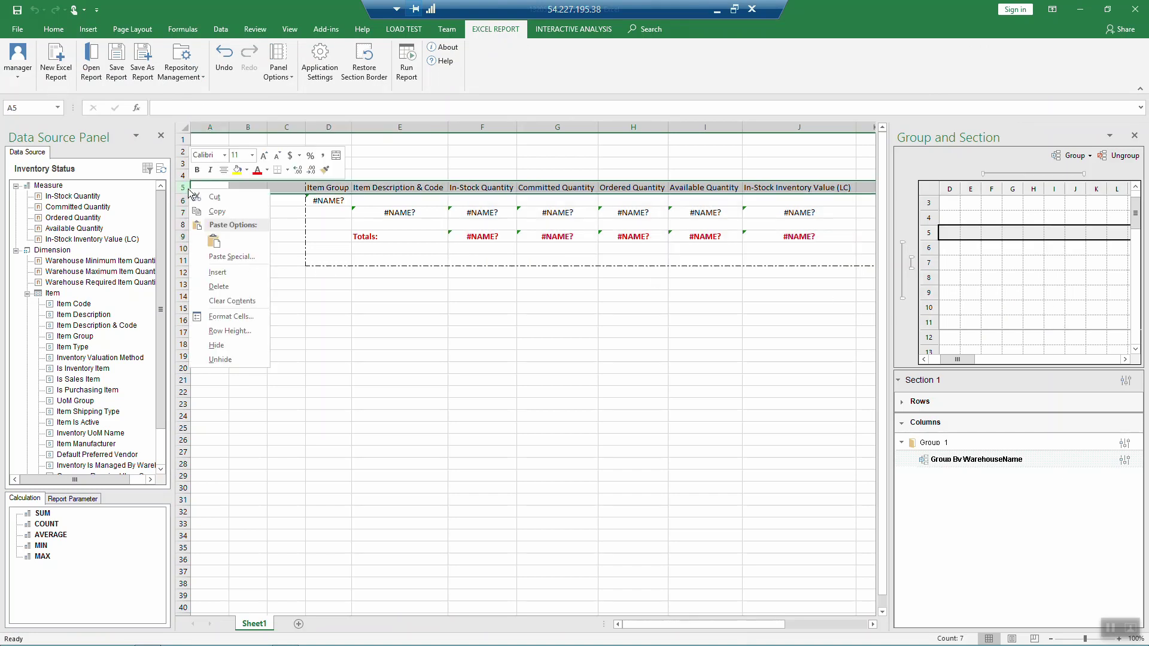
pyautogui.click(217, 272)
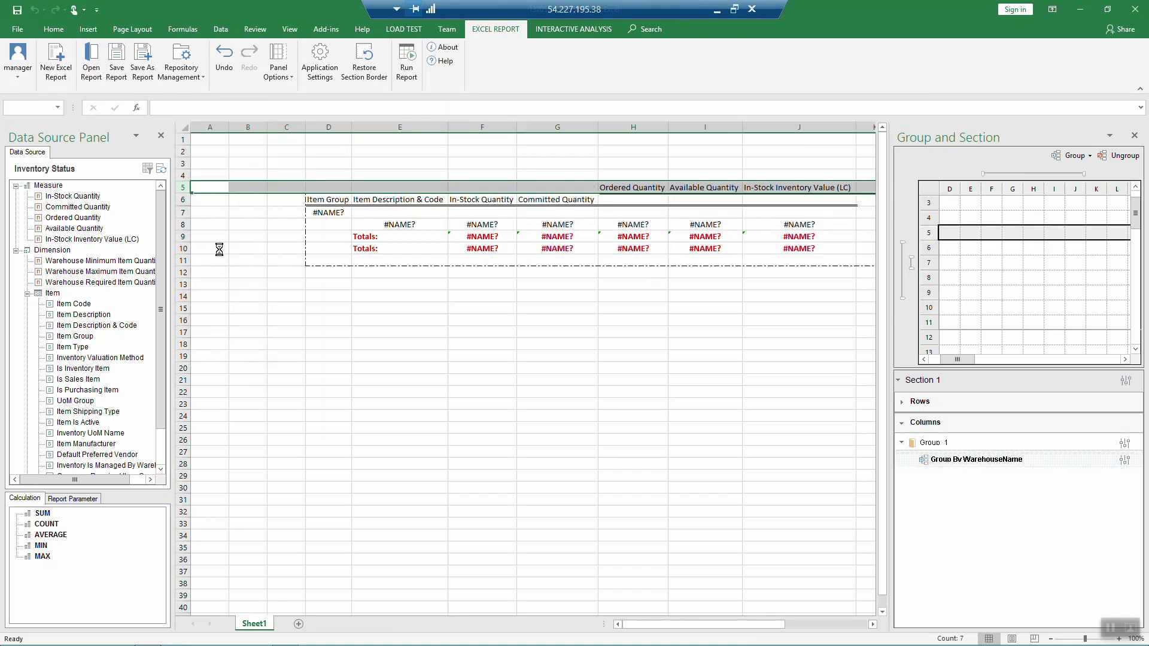
# Step: Place the Warehouse Name & Code field from the Warehouse fields into cell F5
pyautogui.click(464, 186)
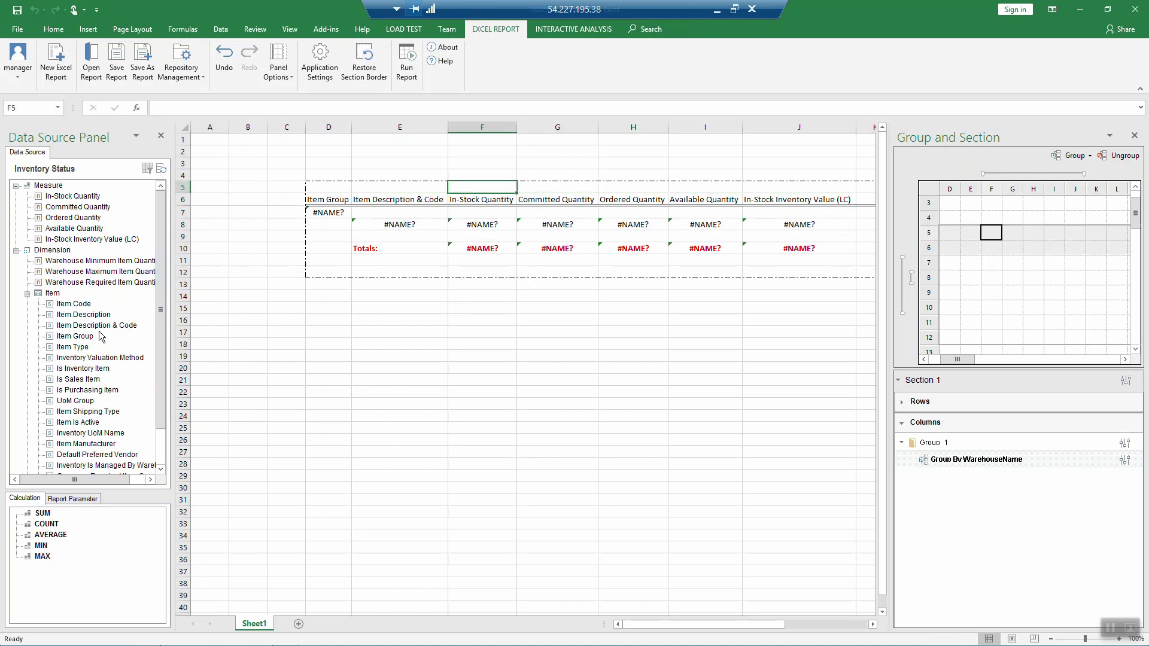
pyautogui.click(28, 294)
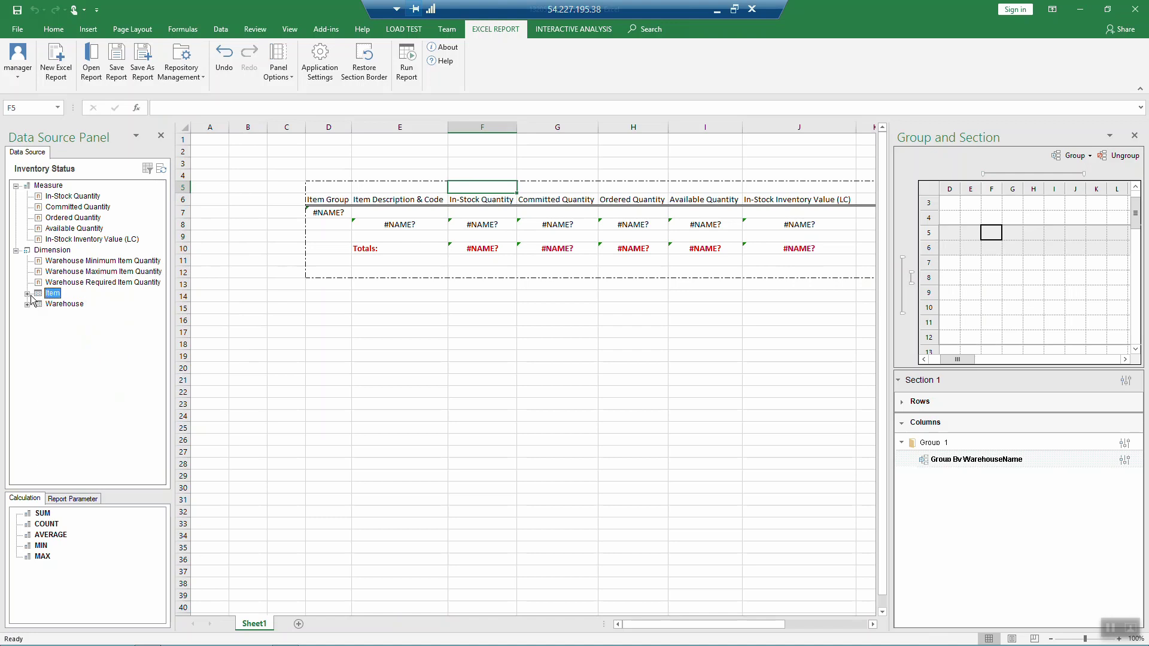
pyautogui.click(27, 304)
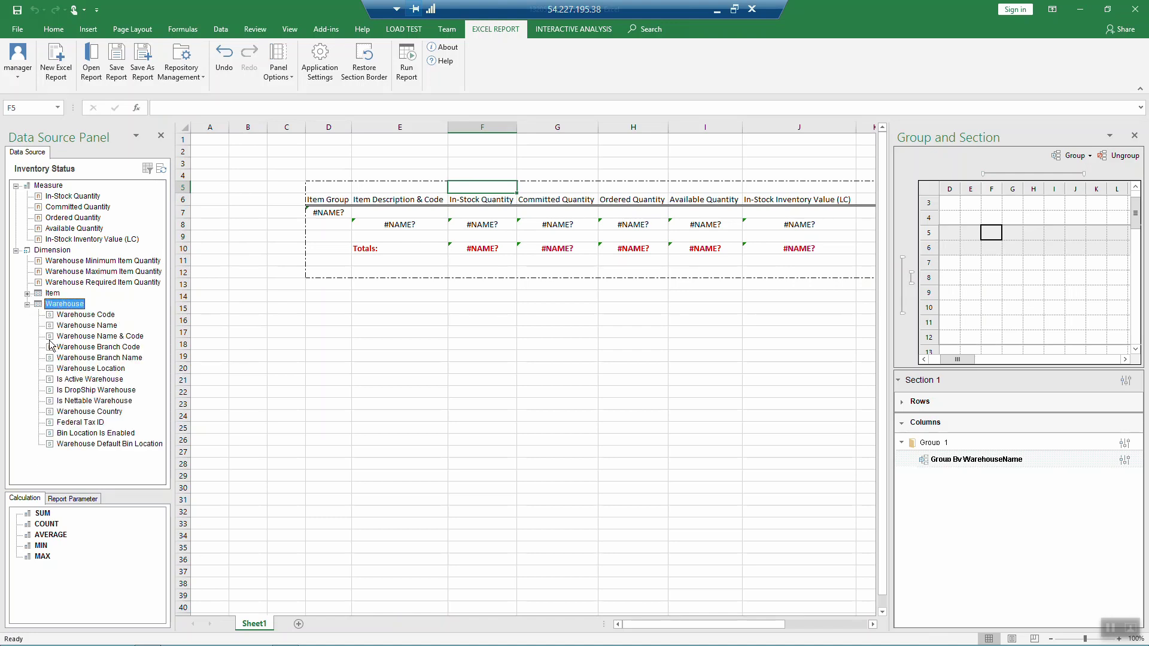
pyautogui.moveTo(74, 339); pyautogui.dragTo(757, 196)
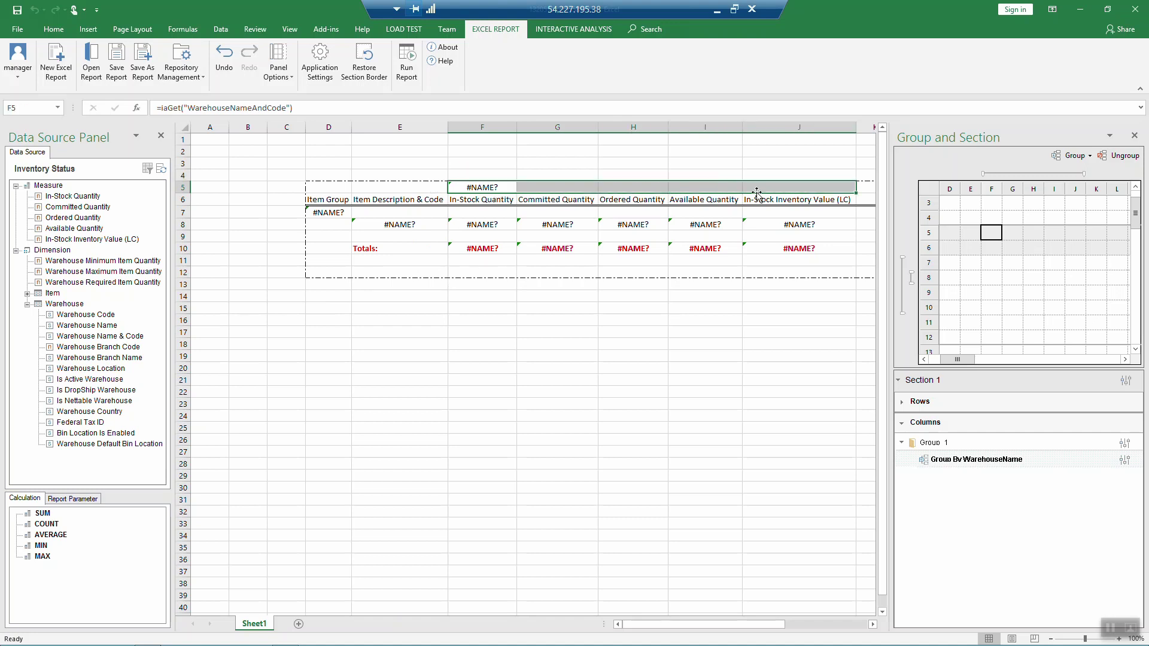
# Step: Merge cells F5:J5 through Format Cells alignment settings
pyautogui.rightClick(527, 189)
pyautogui.click(583, 395)
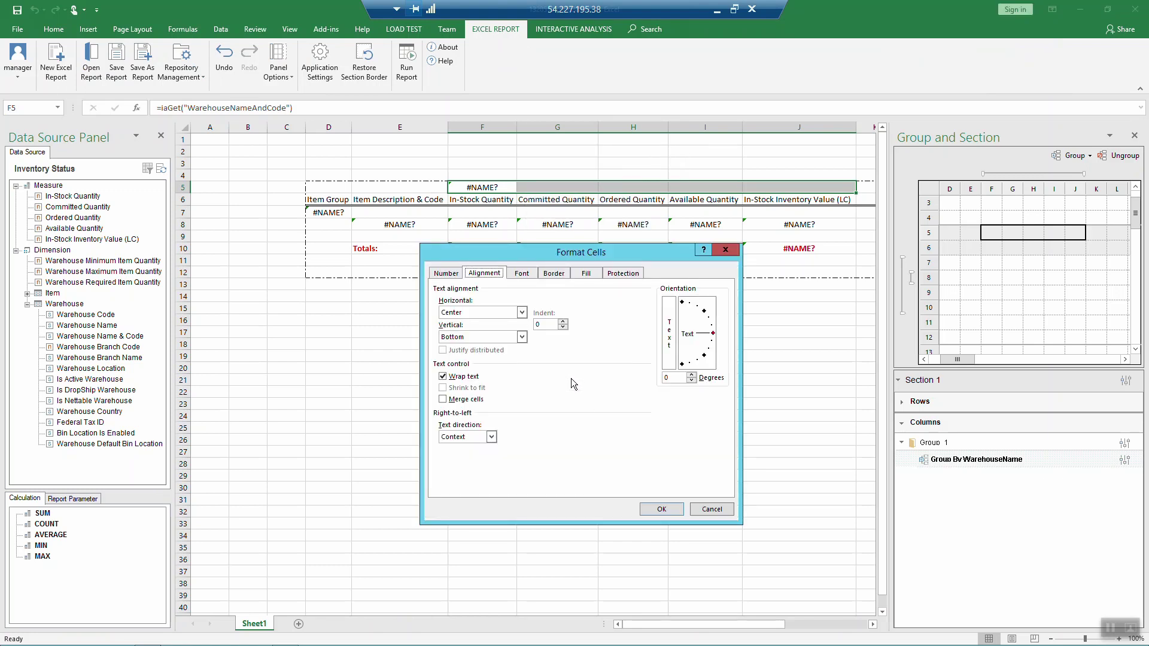
pyautogui.click(445, 399)
pyautogui.click(659, 506)
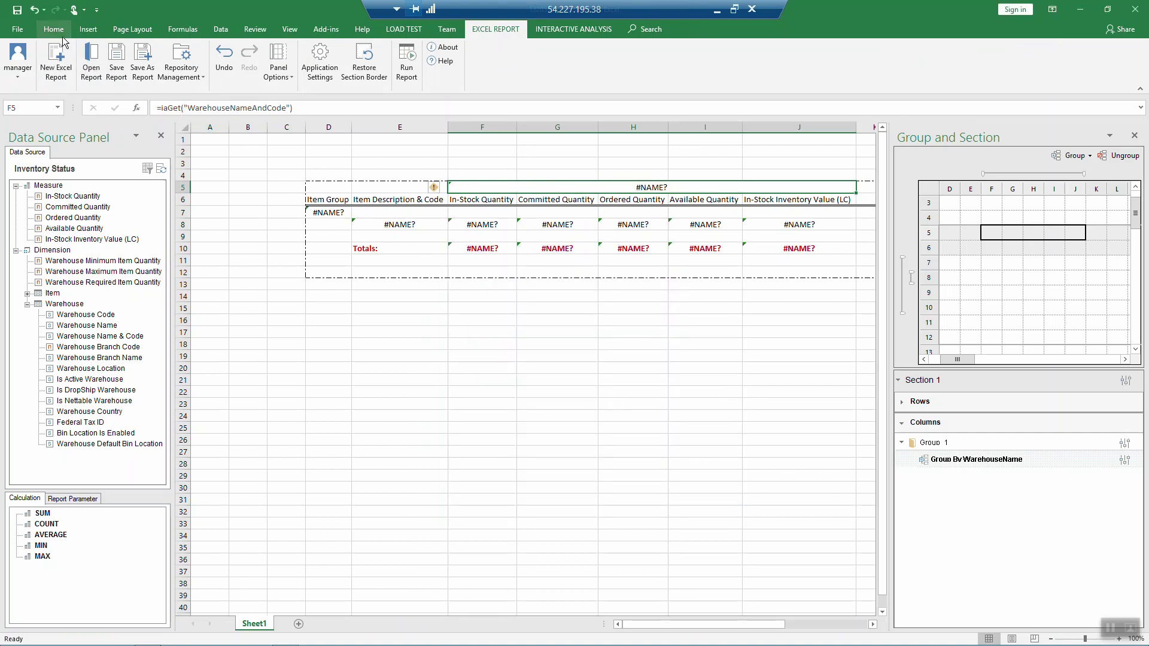
# Step: Format the warehouse heading with blue-grey font colour, size 14, and bold
pyautogui.click(62, 31)
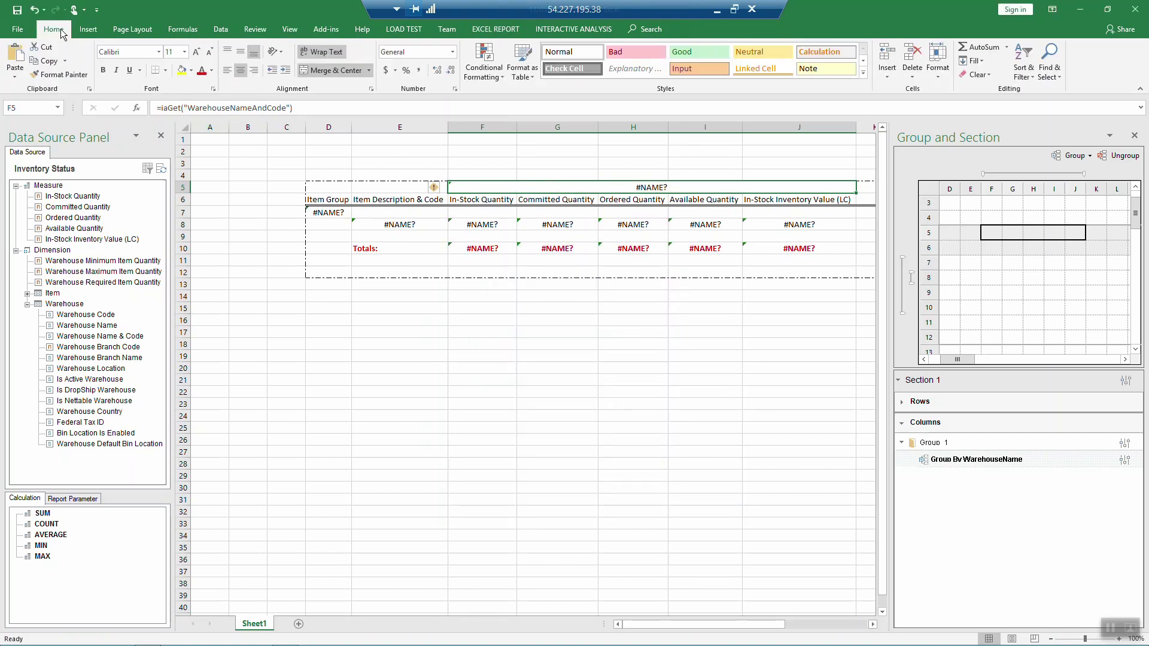
pyautogui.click(212, 70)
pyautogui.click(242, 111)
pyautogui.click(184, 51)
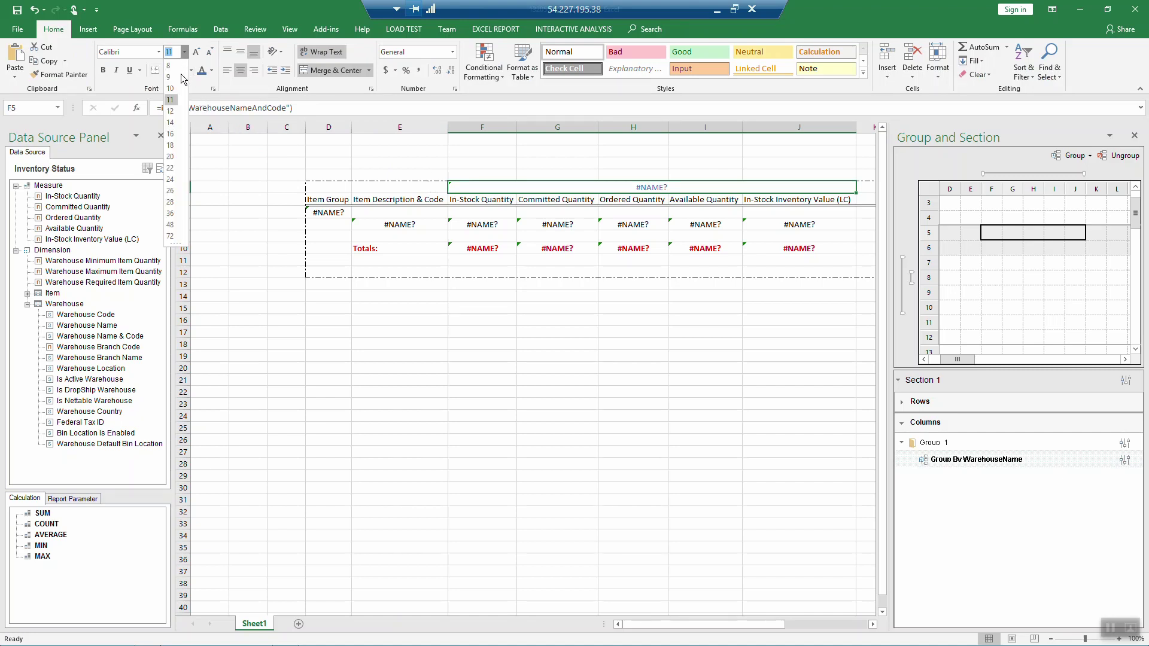
pyautogui.click(174, 122)
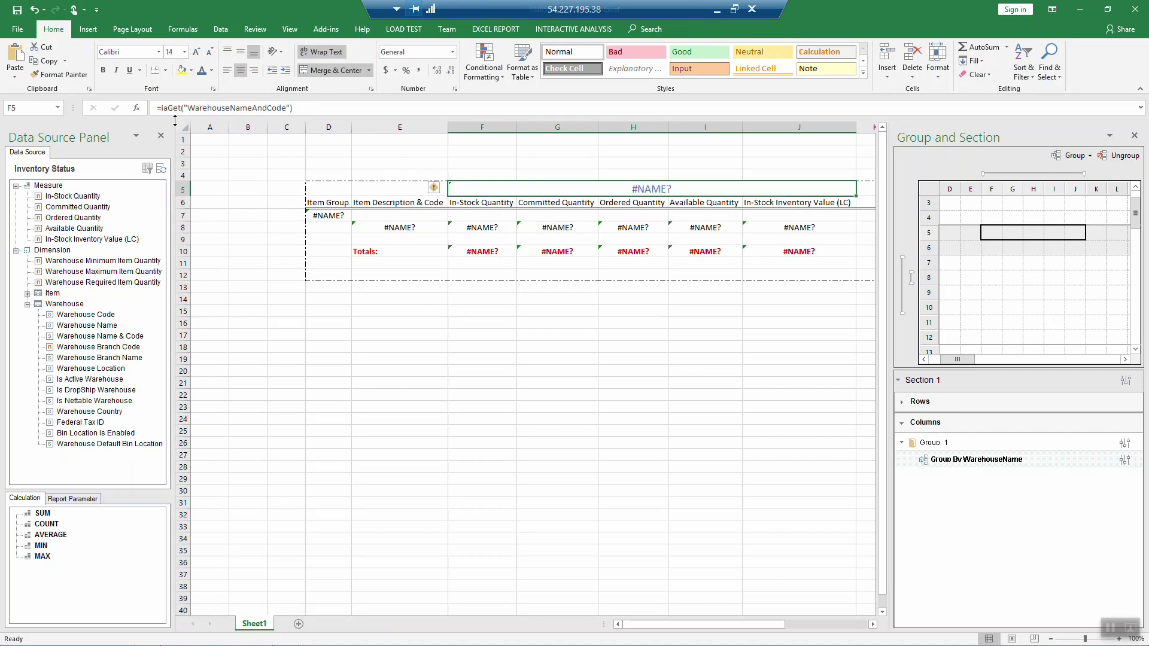
pyautogui.click(103, 70)
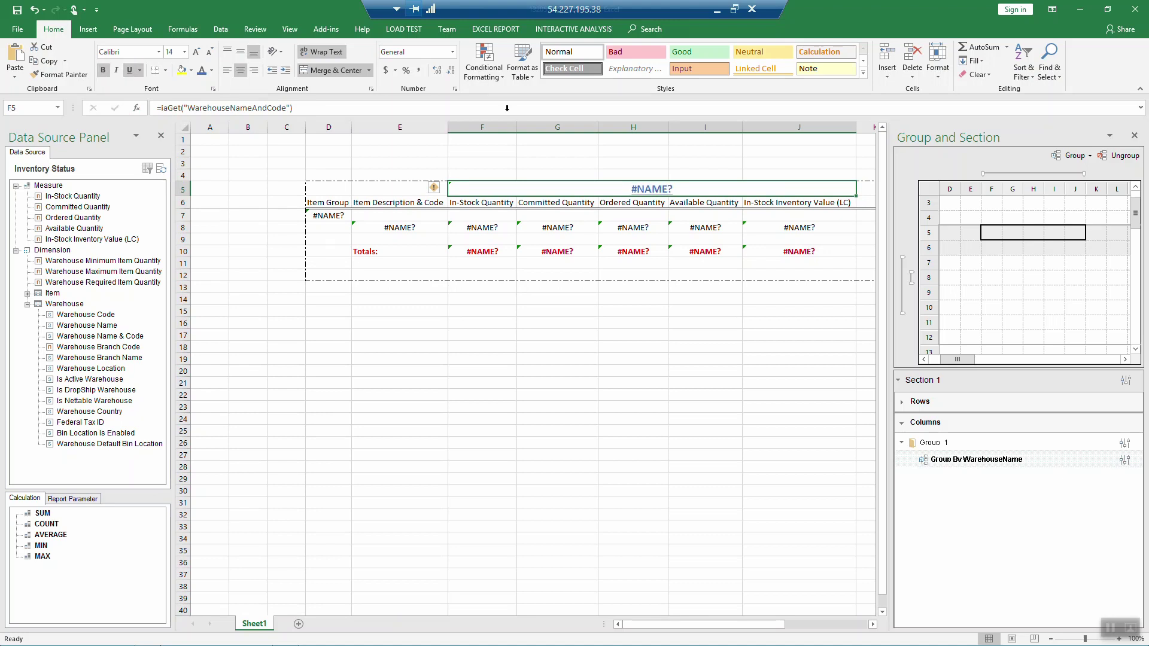
pyautogui.click(496, 29)
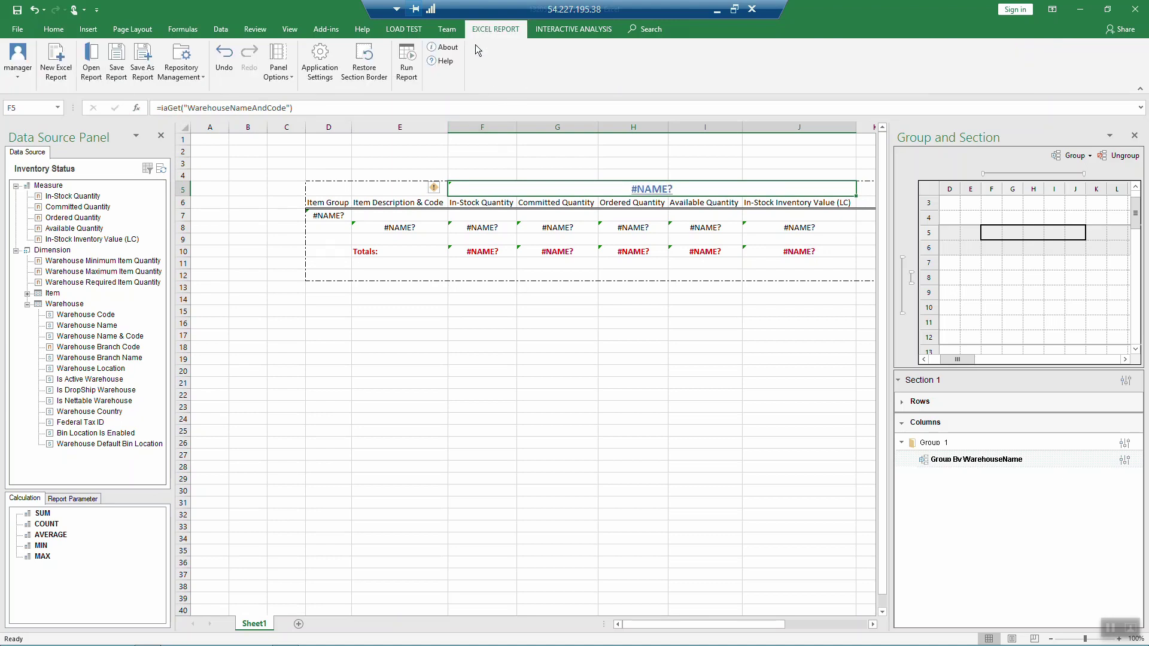
pyautogui.click(405, 71)
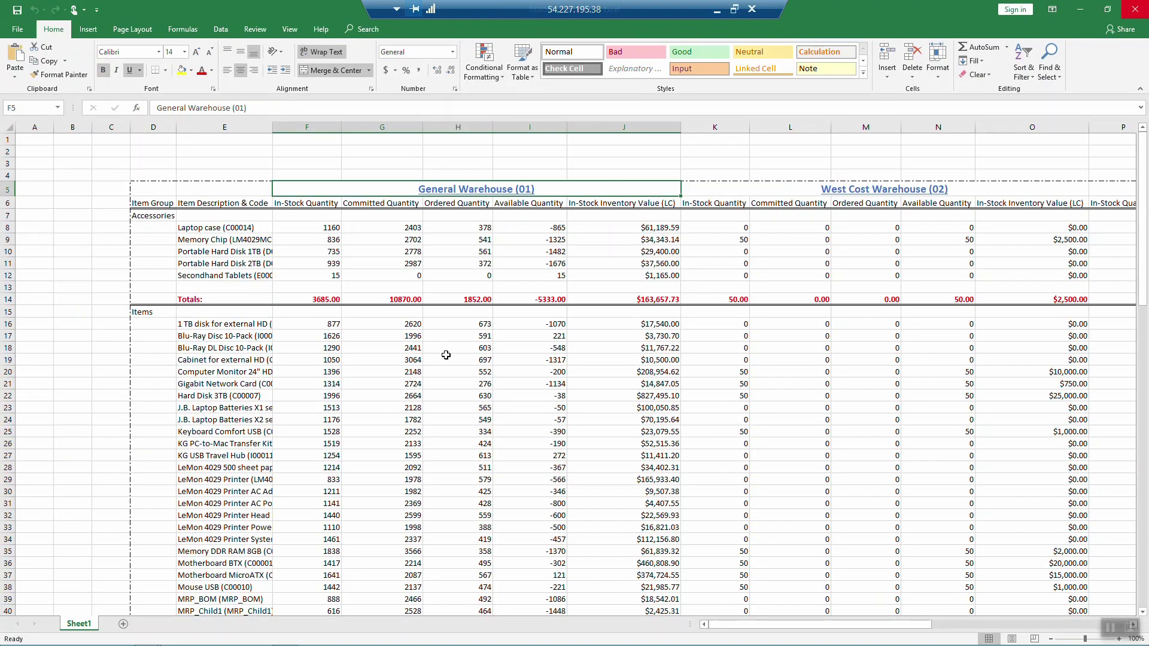
pyautogui.scroll(-19, 474, 380)
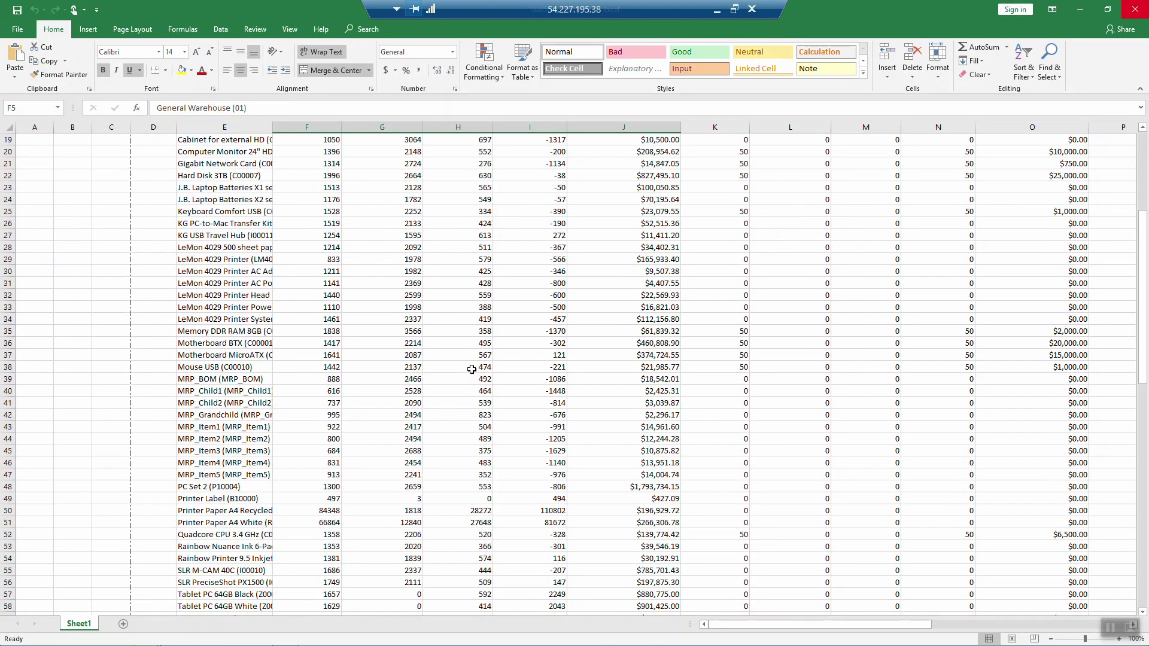
pyautogui.scroll(6, 475, 368)
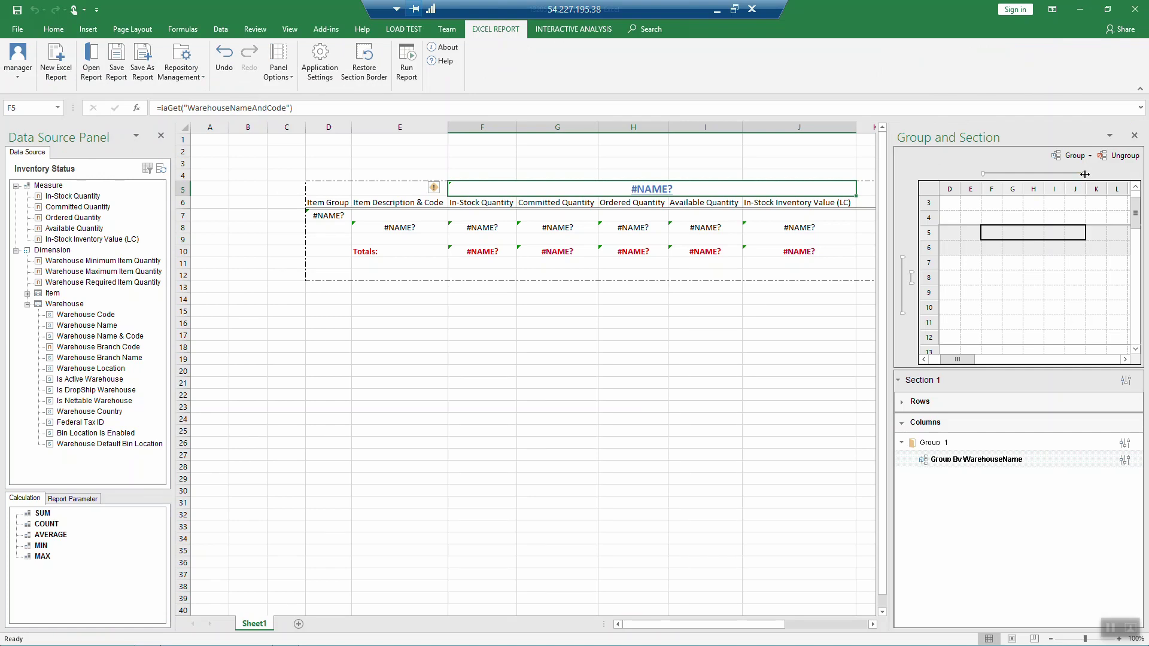
# Step: Extend the warehouse column group to column K and narrow K into a spacer
pyautogui.moveTo(1084, 174); pyautogui.dragTo(1105, 173)
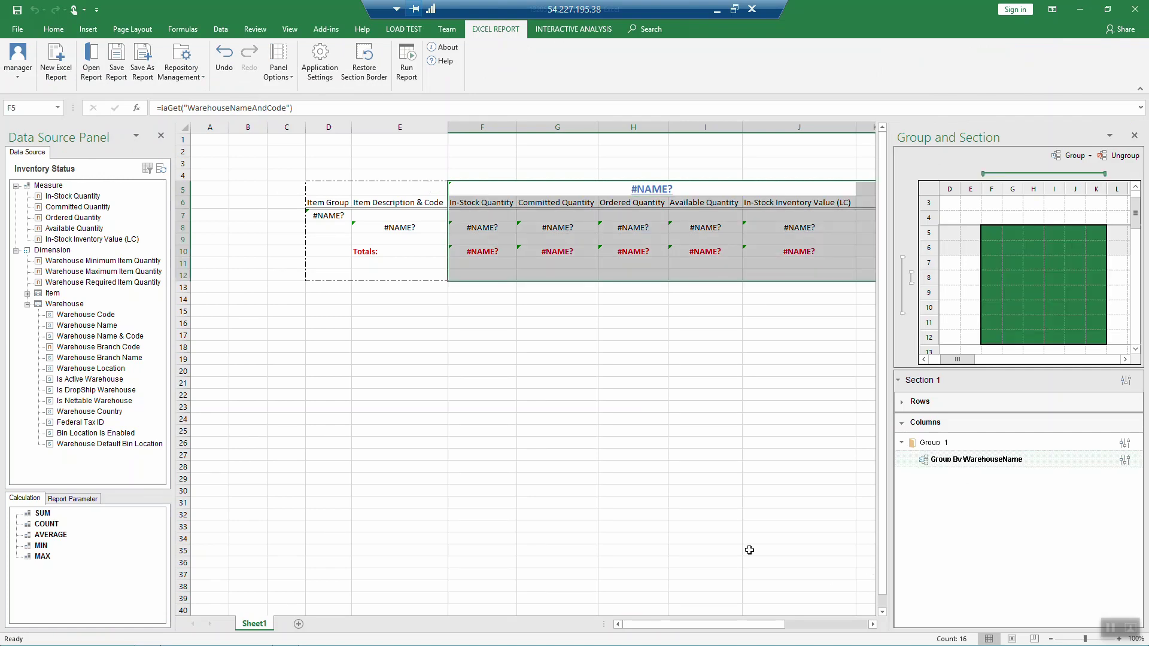
pyautogui.moveTo(747, 625); pyautogui.dragTo(805, 613)
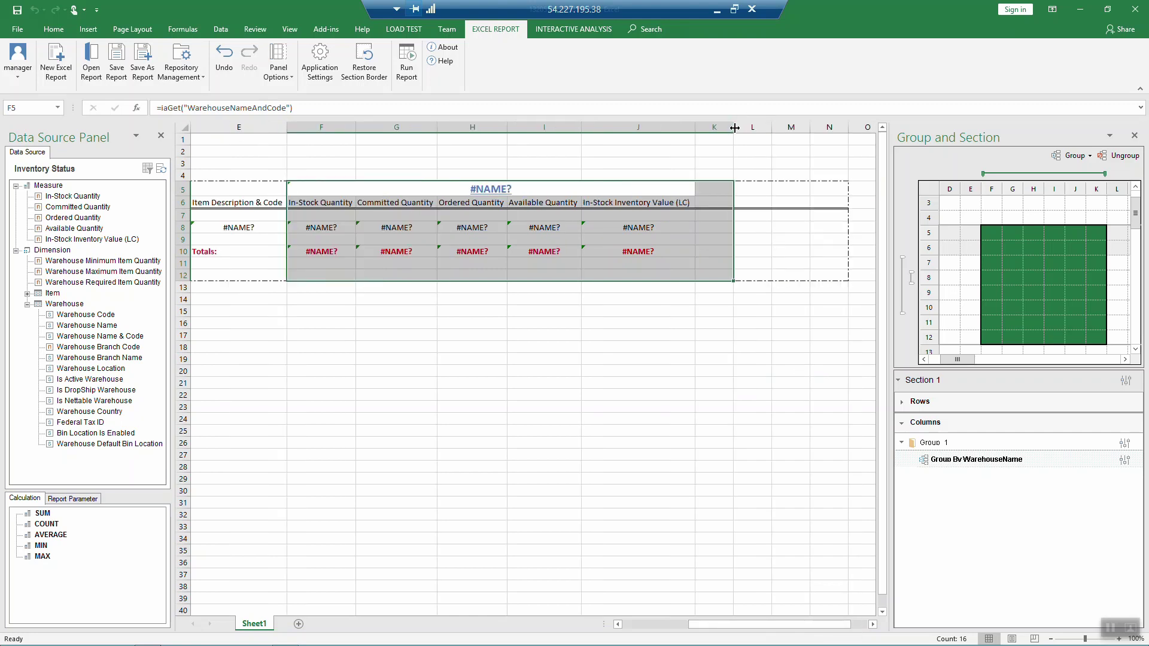
pyautogui.moveTo(735, 127); pyautogui.dragTo(711, 127)
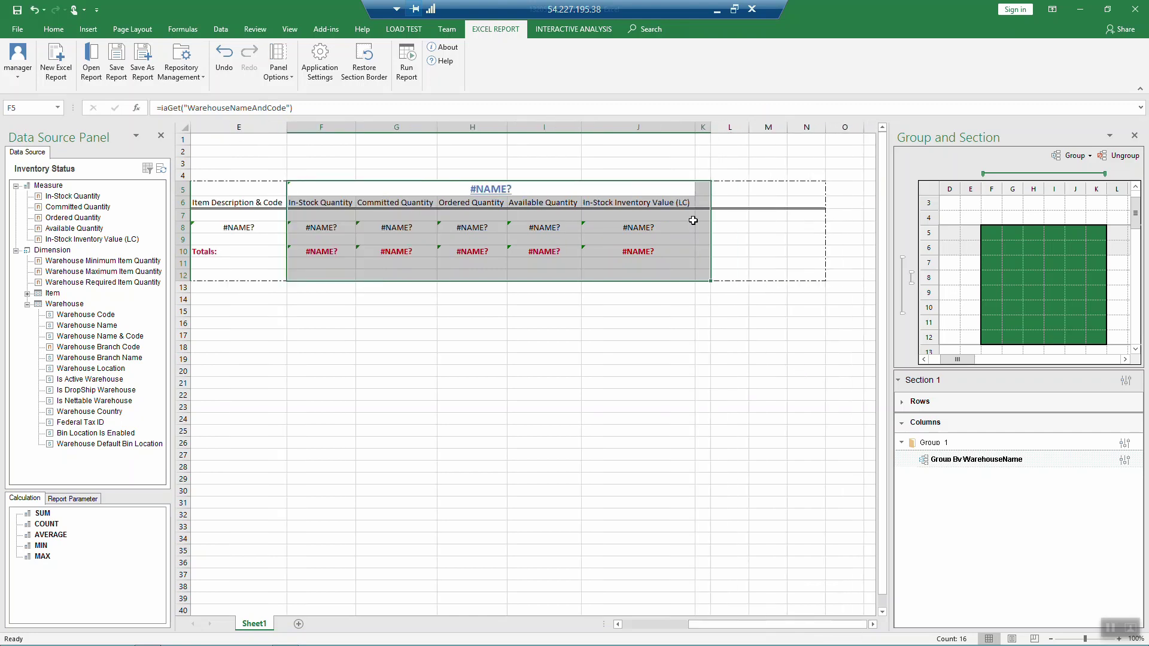
pyautogui.click(642, 625)
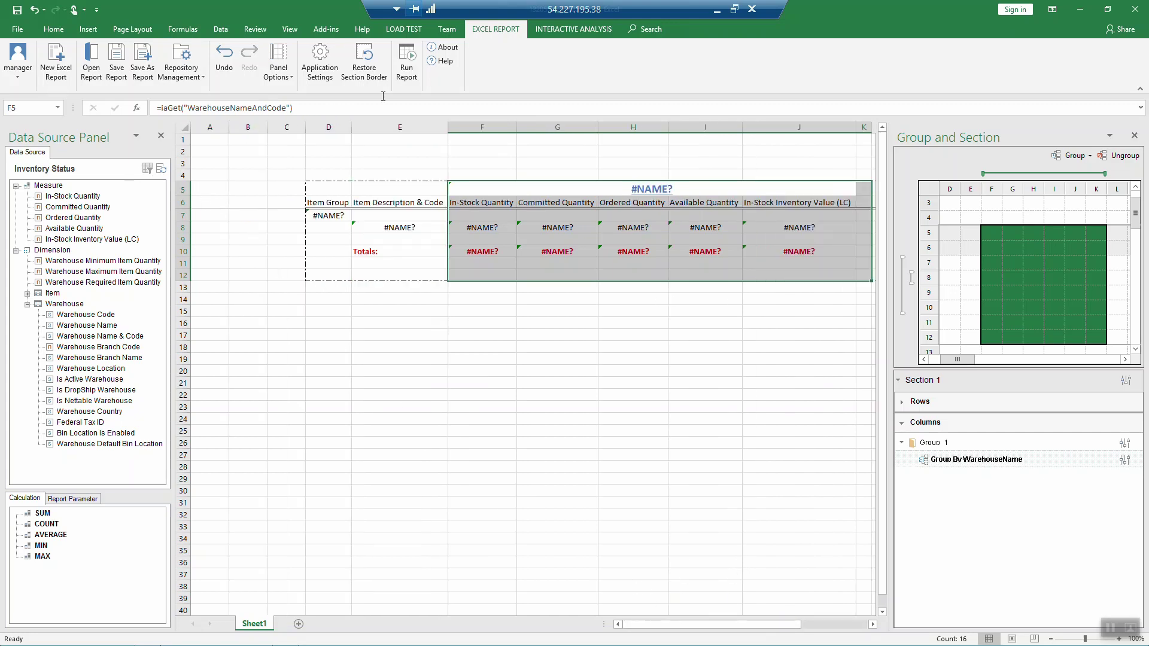
# Step: Run the report to check warehouse block spacing, then close the output workbook
pyautogui.click(407, 63)
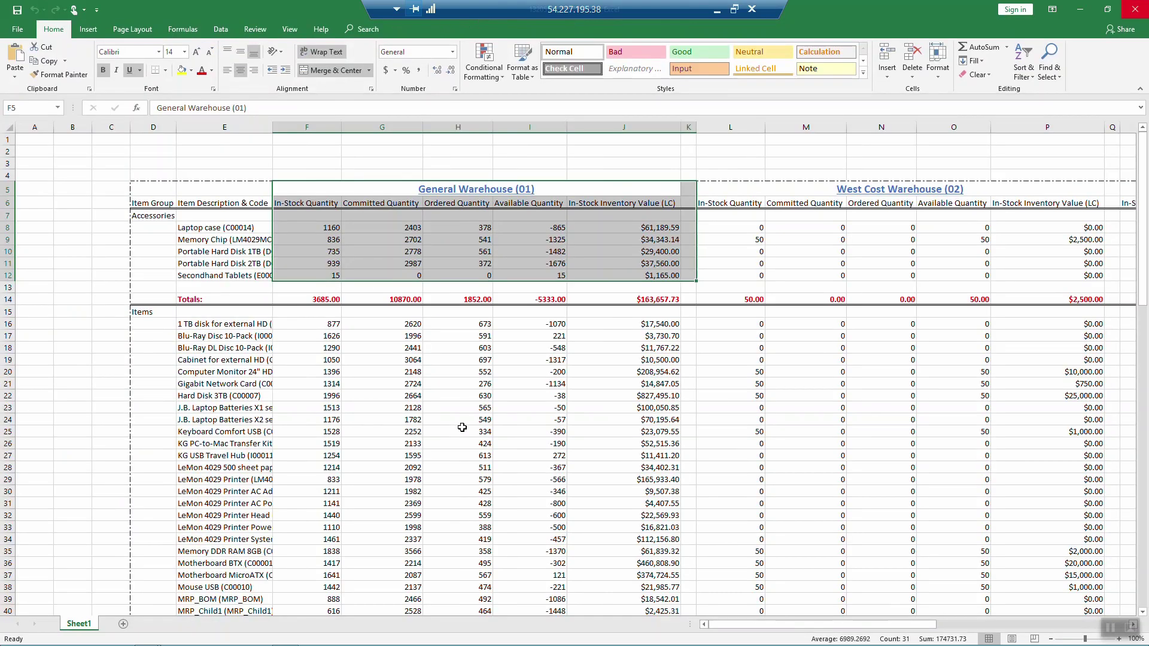
pyautogui.click(484, 410)
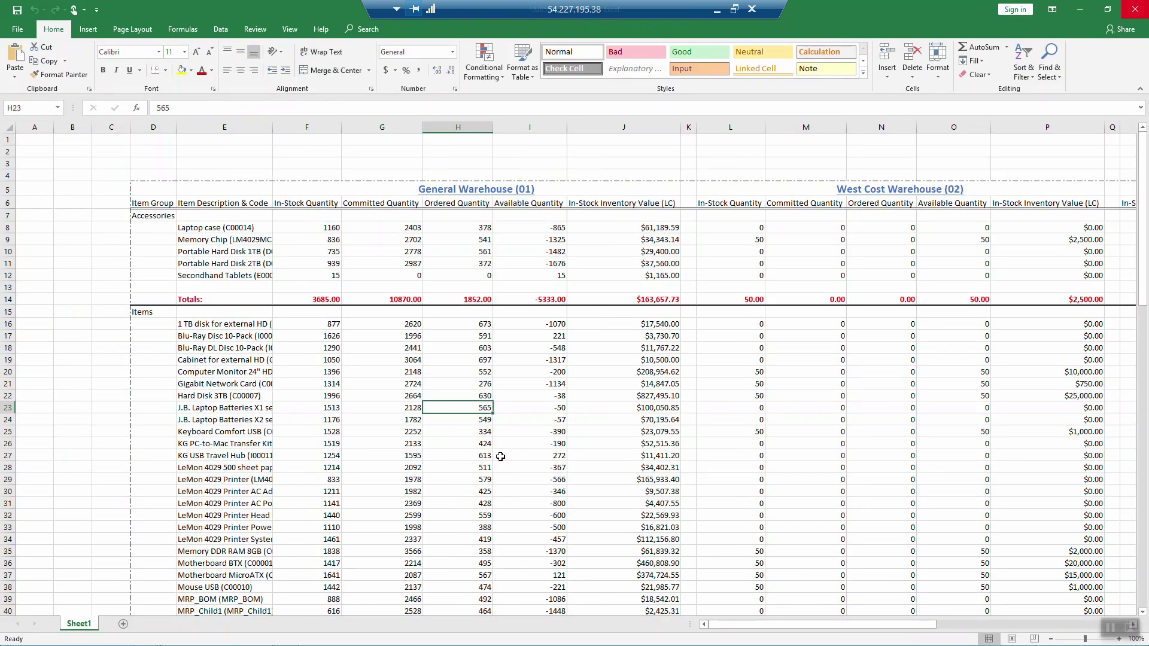
pyautogui.click(1135, 9)
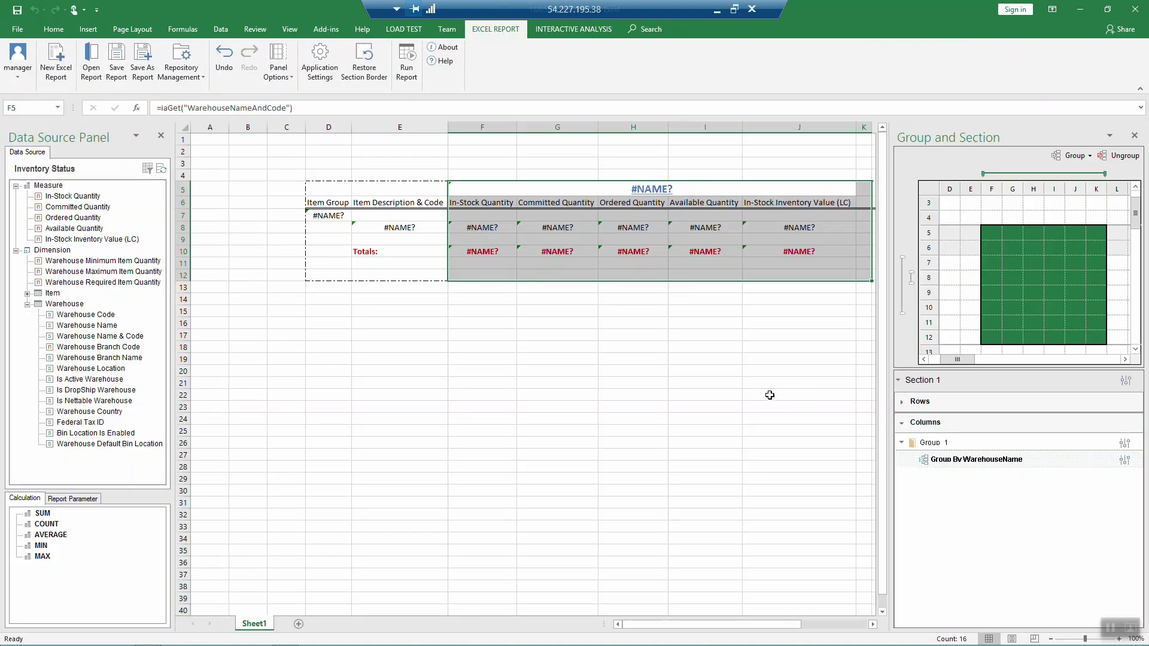
# Step: Save As Report into the Inventory folder named 'Inventry report by item groups and WH'
pyautogui.click(141, 64)
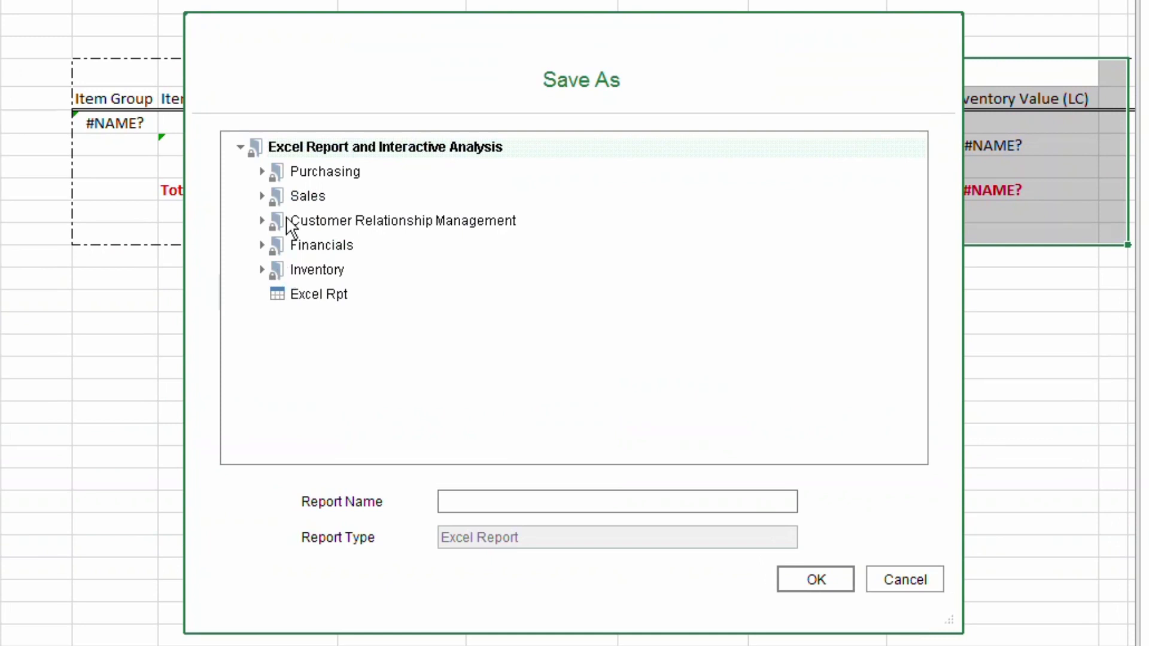
pyautogui.click(272, 269)
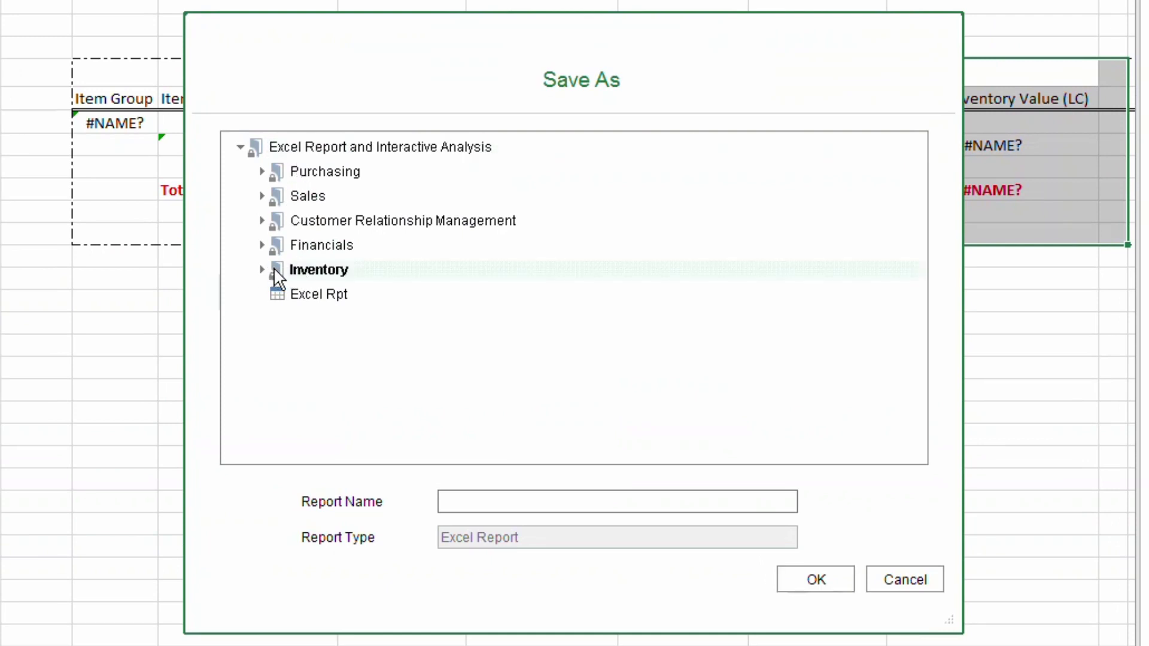
pyautogui.click(500, 500)
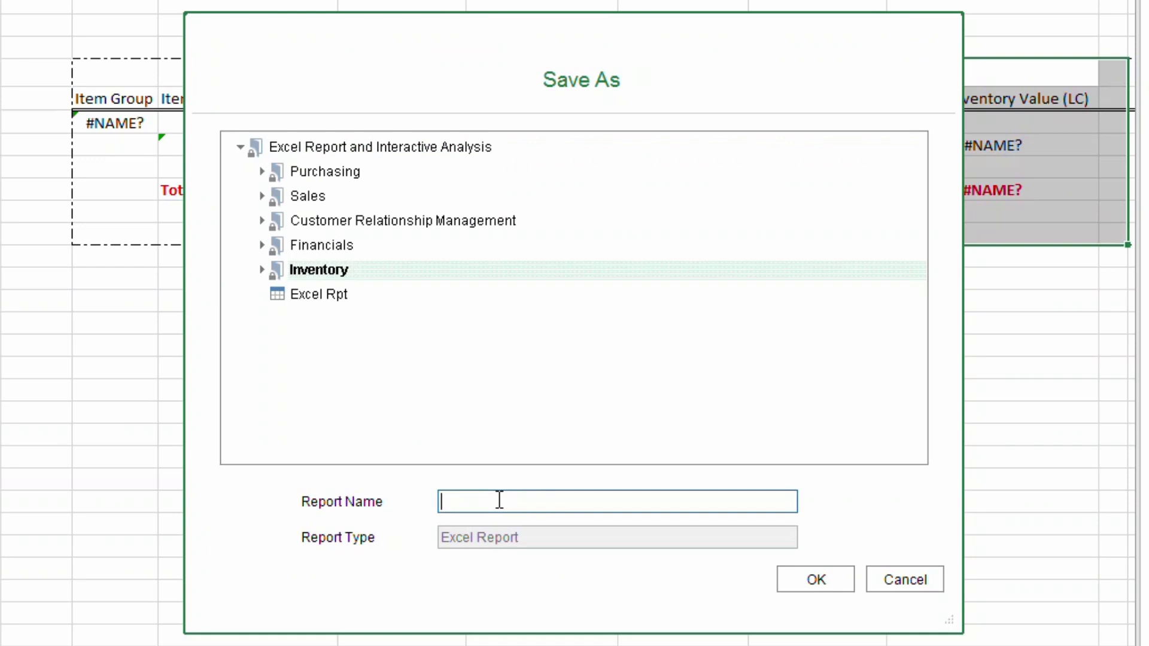
pyautogui.write('Inventry report by item groups and W')
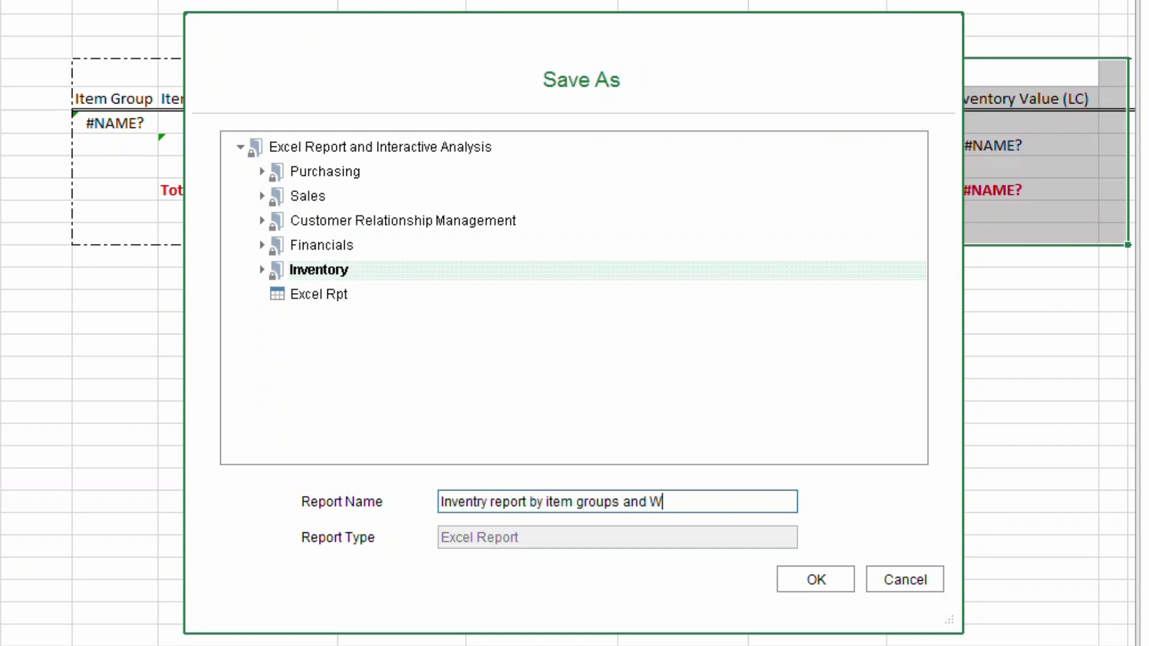
pyautogui.write('H')
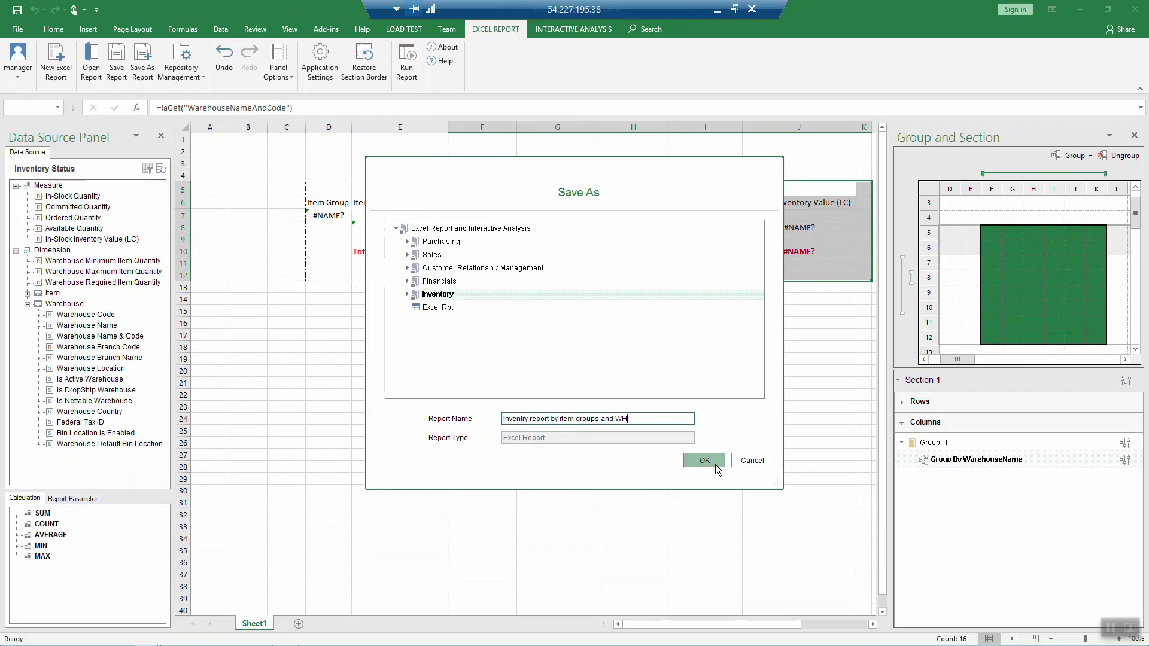
pyautogui.click(704, 460)
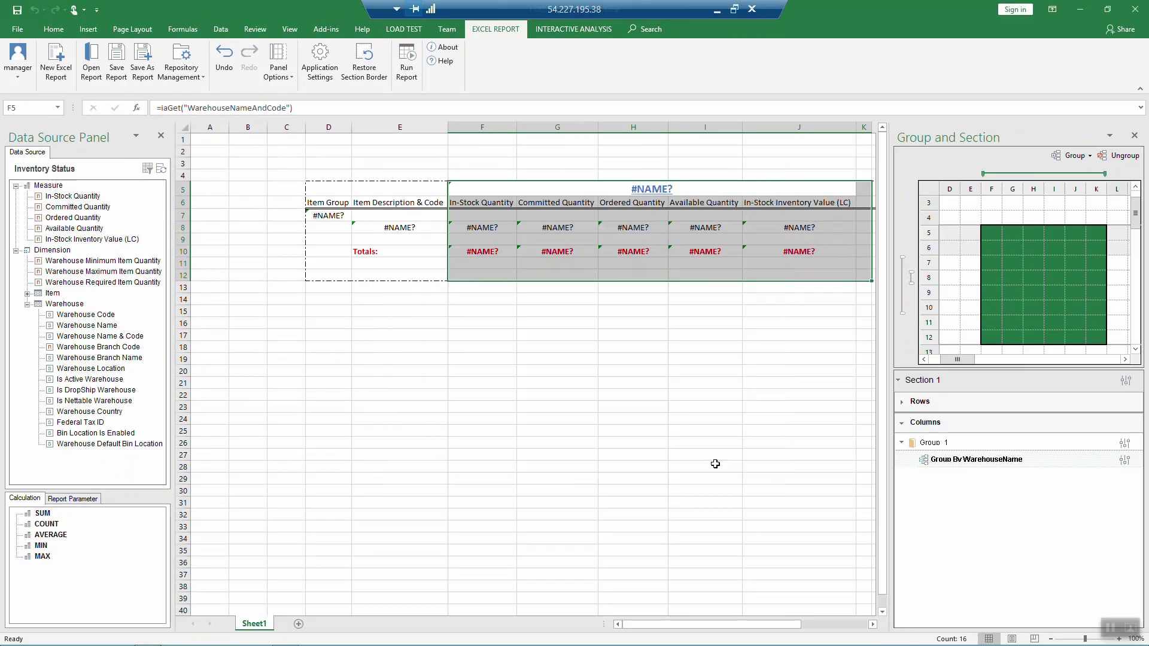
# Step: Close Excel and exit SAP Business One via File > Exit, confirming
pyautogui.click(1135, 13)
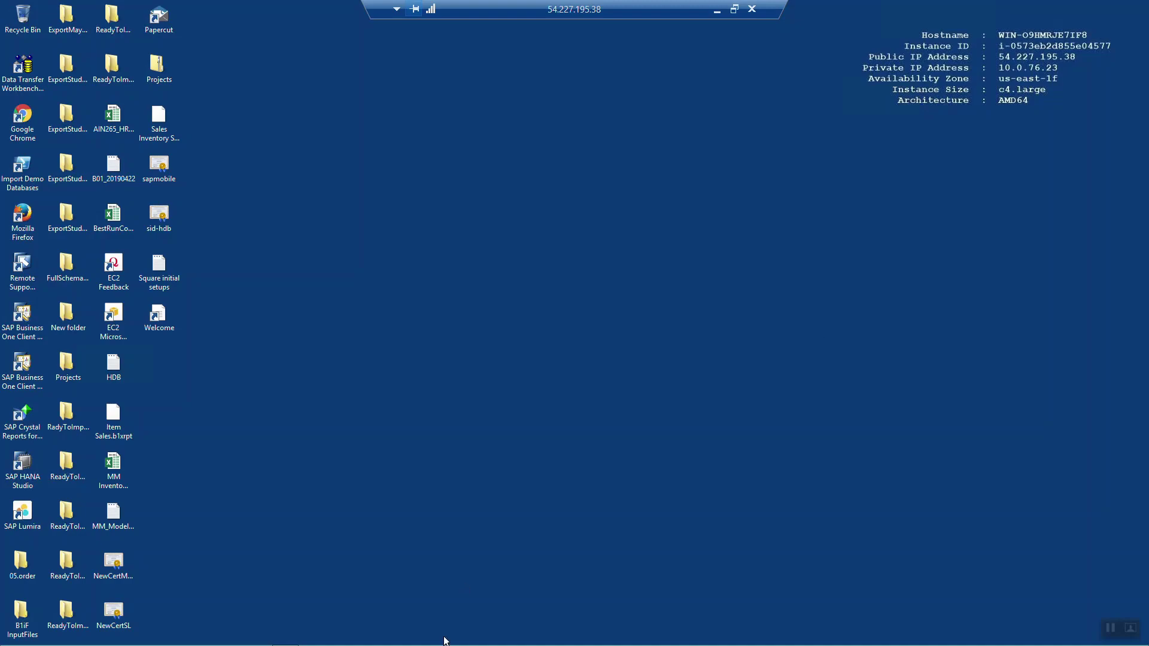
pyautogui.click(285, 639)
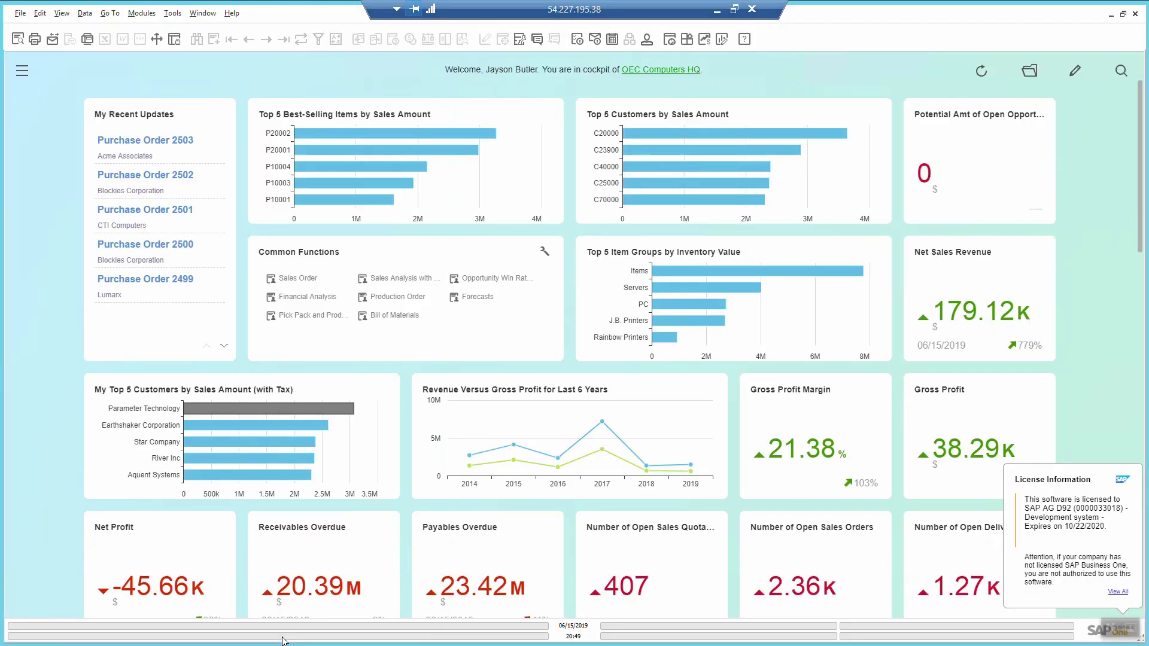
pyautogui.click(20, 13)
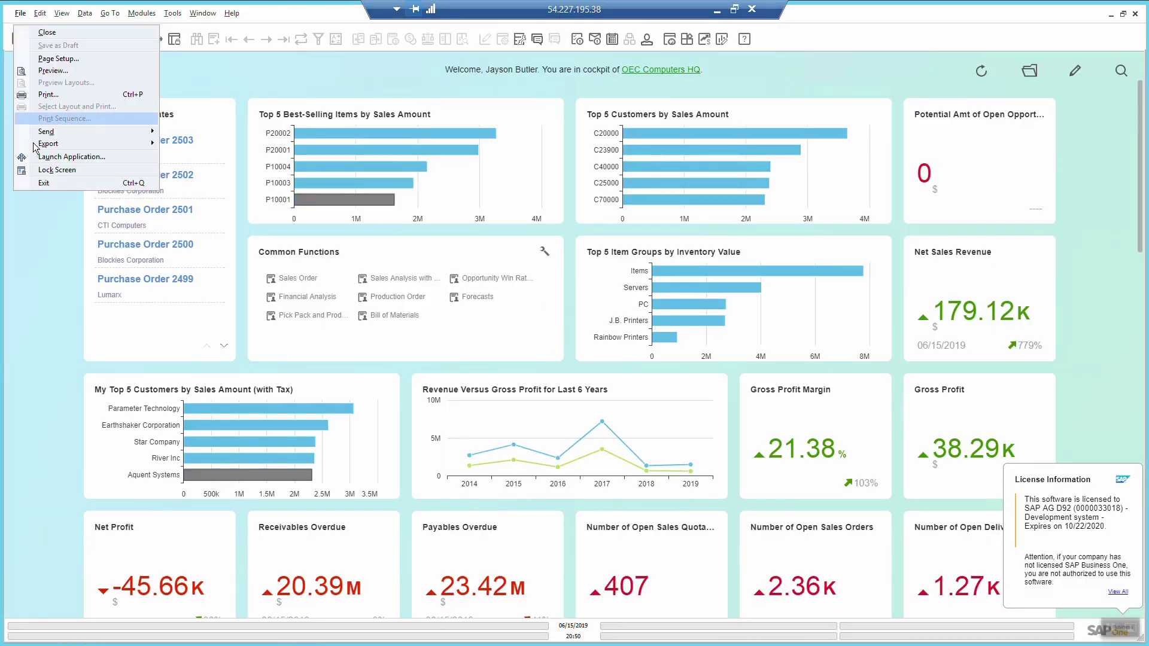
pyautogui.click(47, 182)
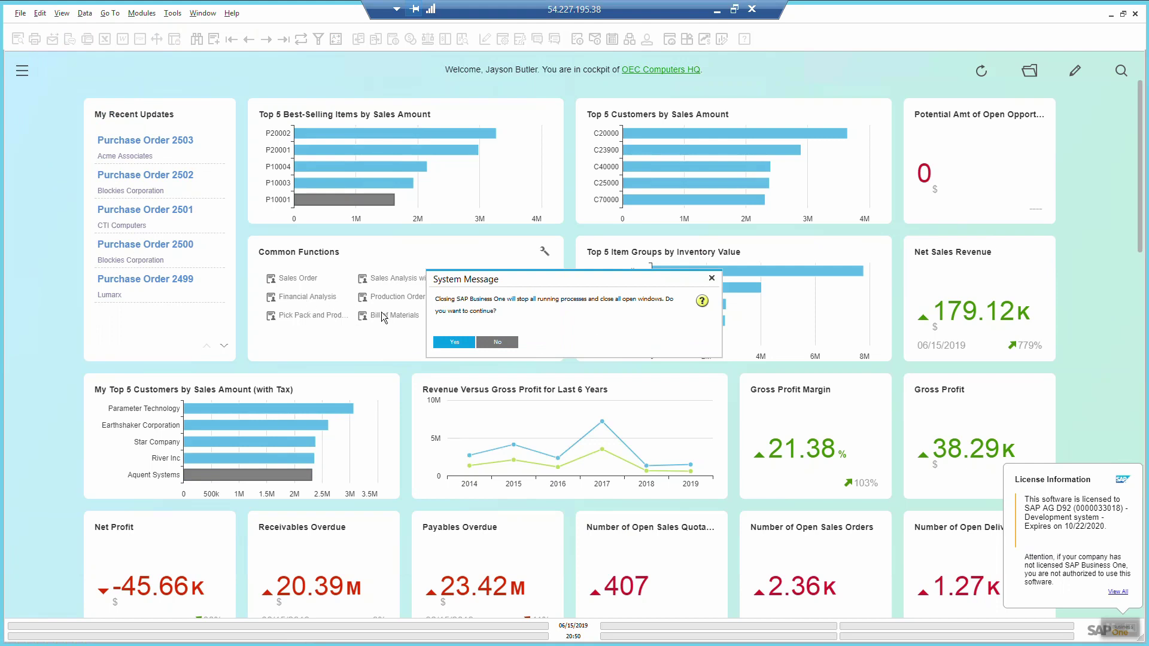
pyautogui.click(452, 343)
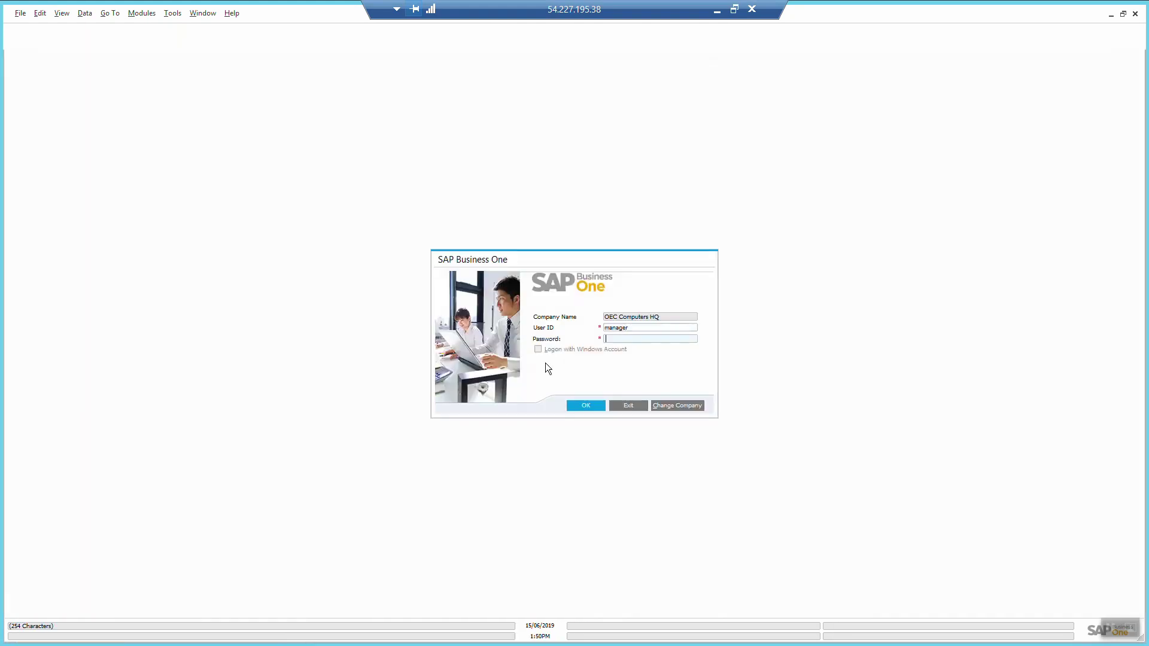
# Step: Log back in with the password and expand the Inventory module folder's reports
pyautogui.write('••')
pyautogui.press('Return')
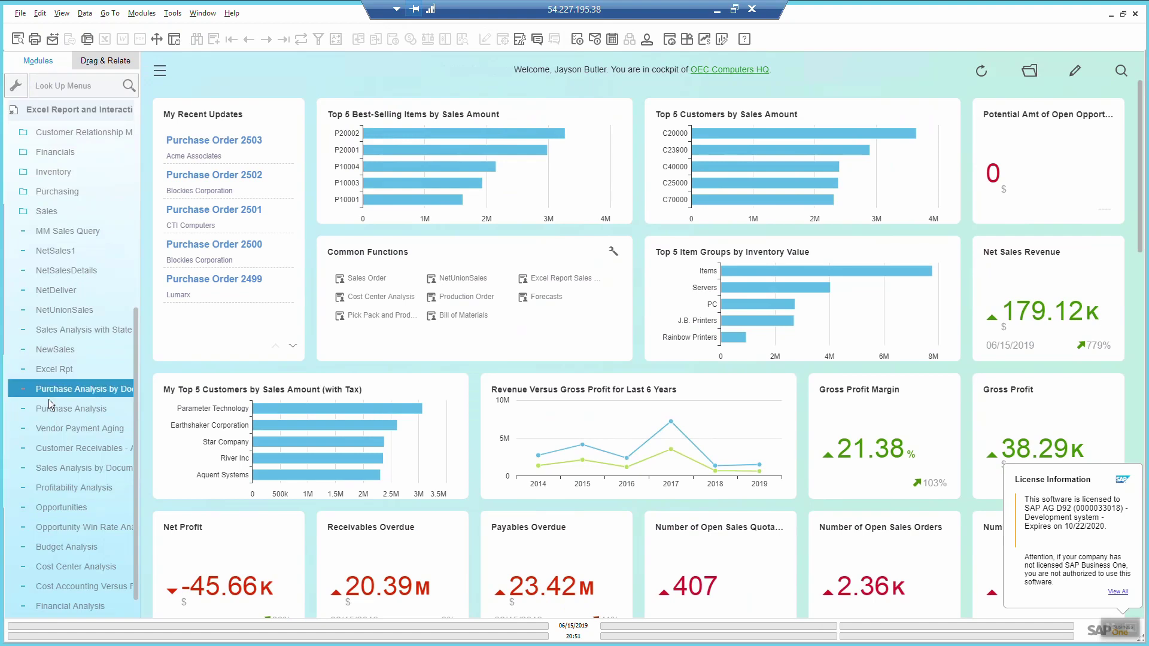
pyautogui.click(69, 174)
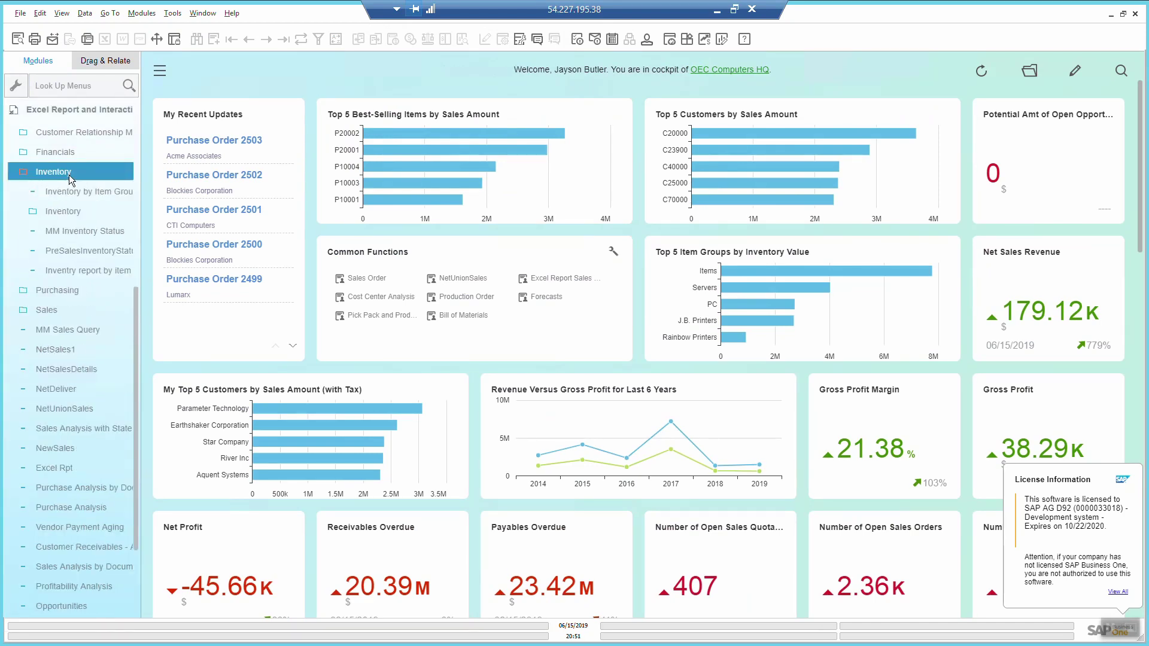
pyautogui.click(89, 276)
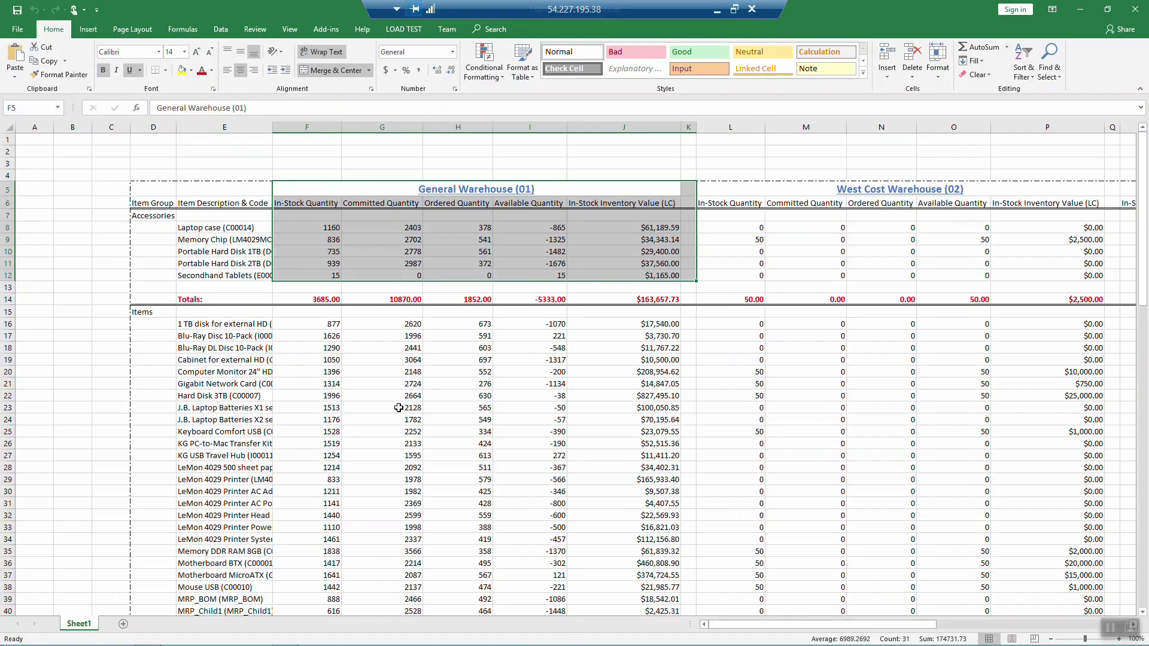
# Step: Close the generated report and launch the Excel Report and Interactive Analysis Designer
pyautogui.click(399, 408)
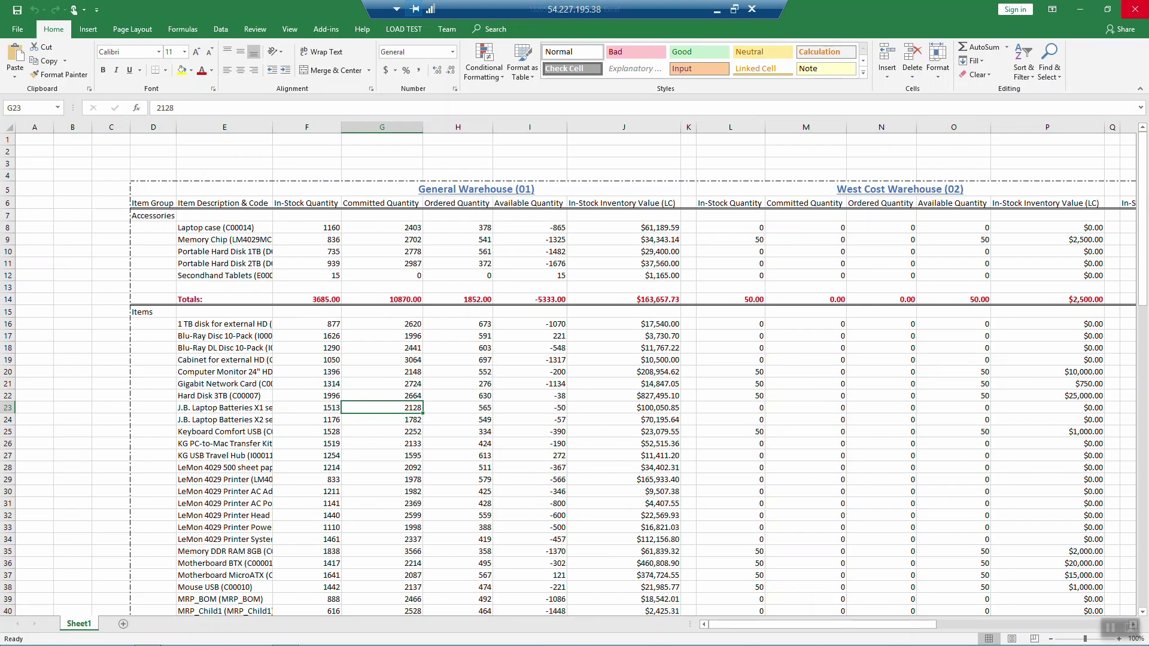
pyautogui.click(1136, 10)
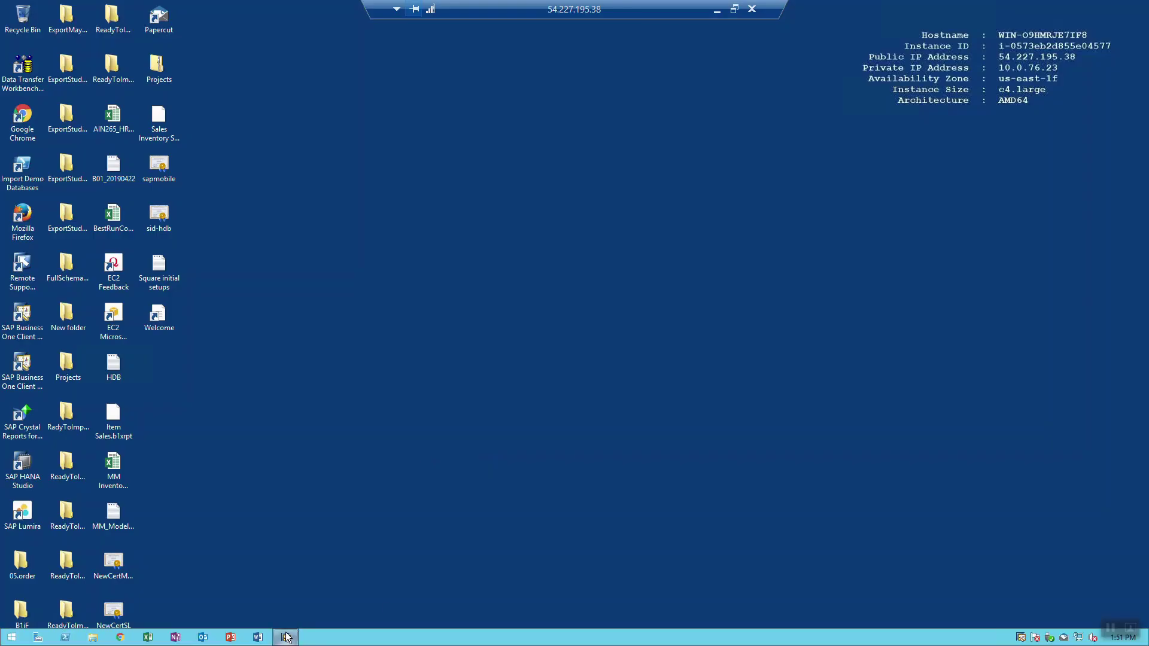
pyautogui.click(286, 636)
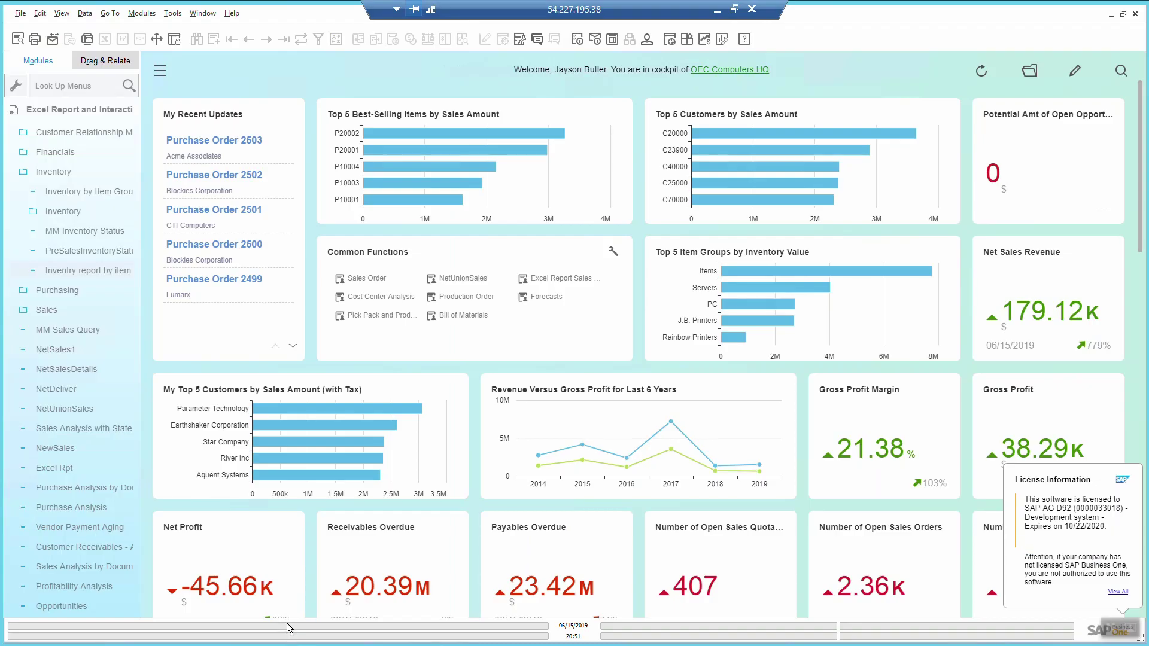
pyautogui.click(172, 14)
pyautogui.click(197, 77)
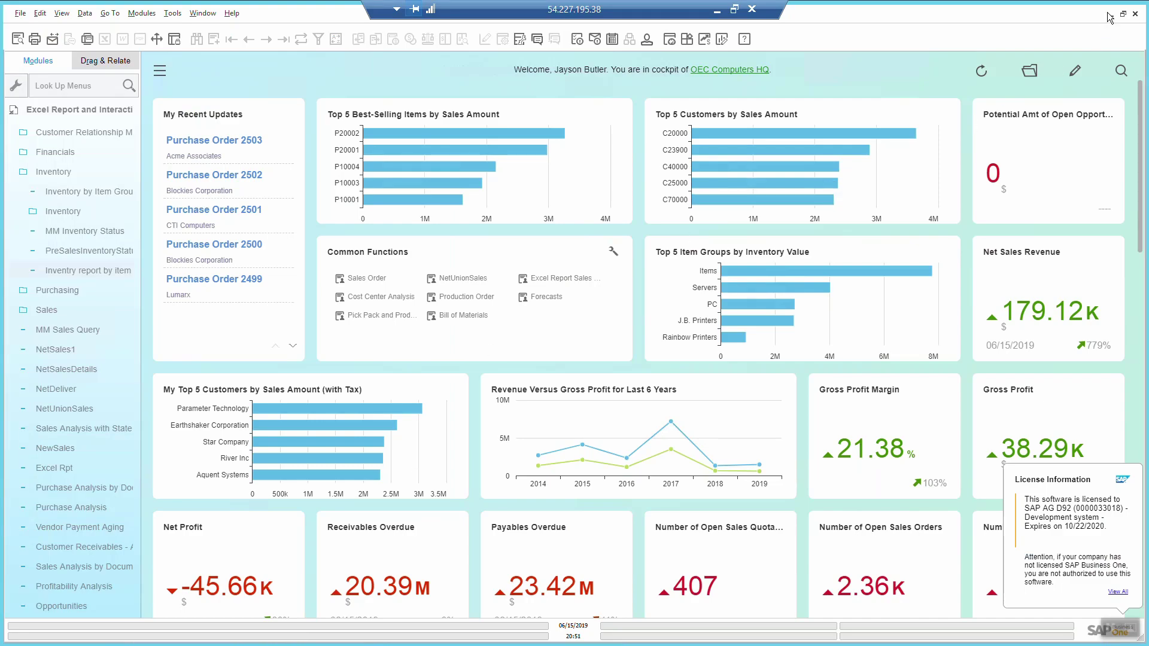
# Step: Open 'Inventry report by item groups and WH' from the Inventory folder and maximize Excel
pyautogui.click(1109, 15)
pyautogui.click(579, 127)
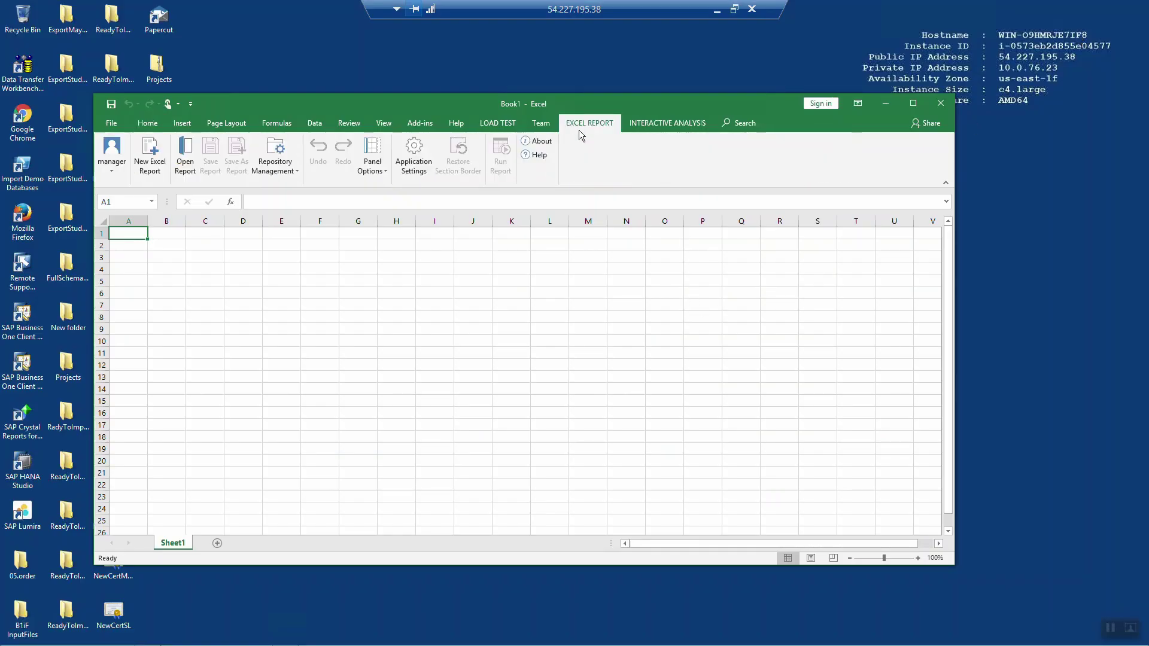
pyautogui.click(187, 154)
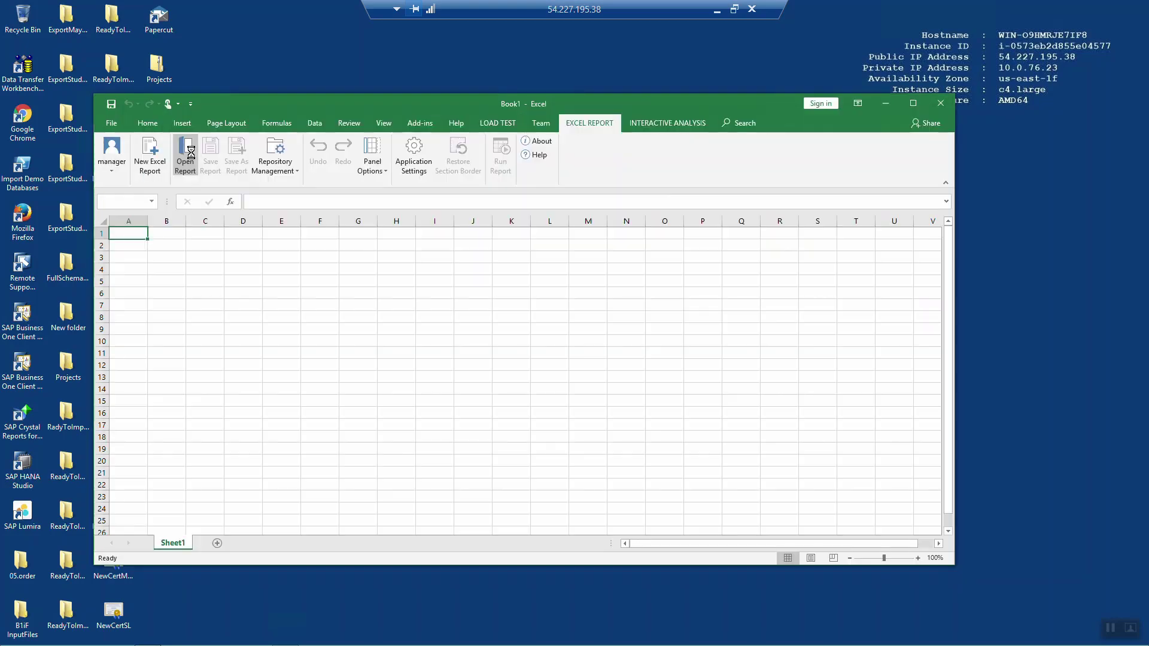
pyautogui.click(357, 323)
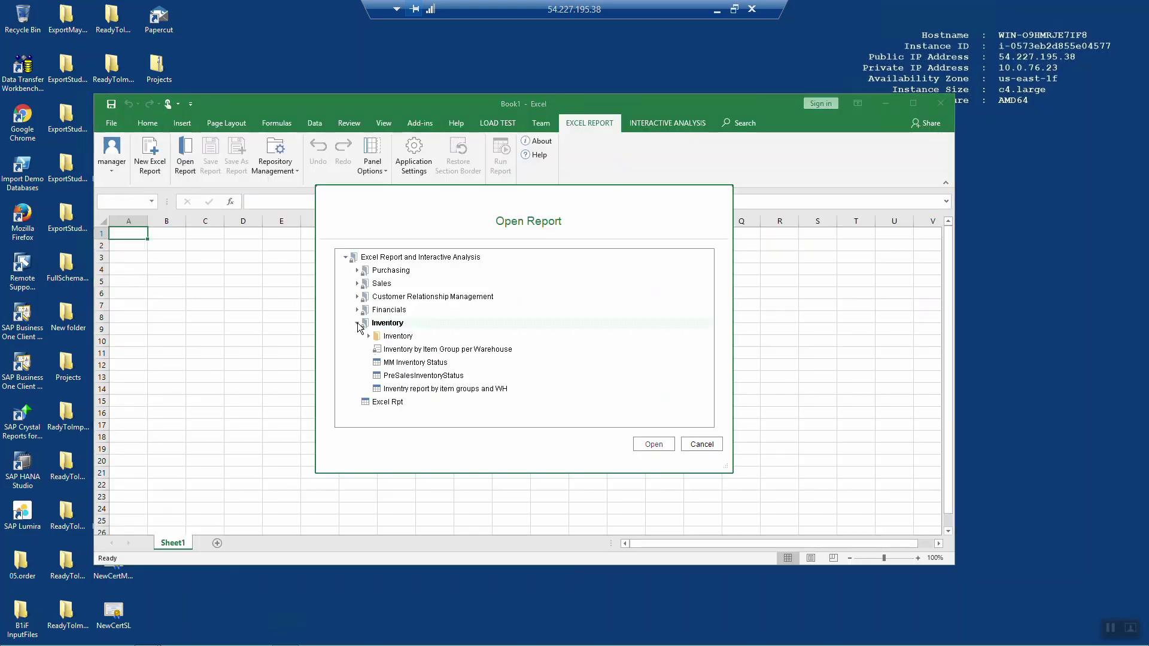
pyautogui.click(390, 390)
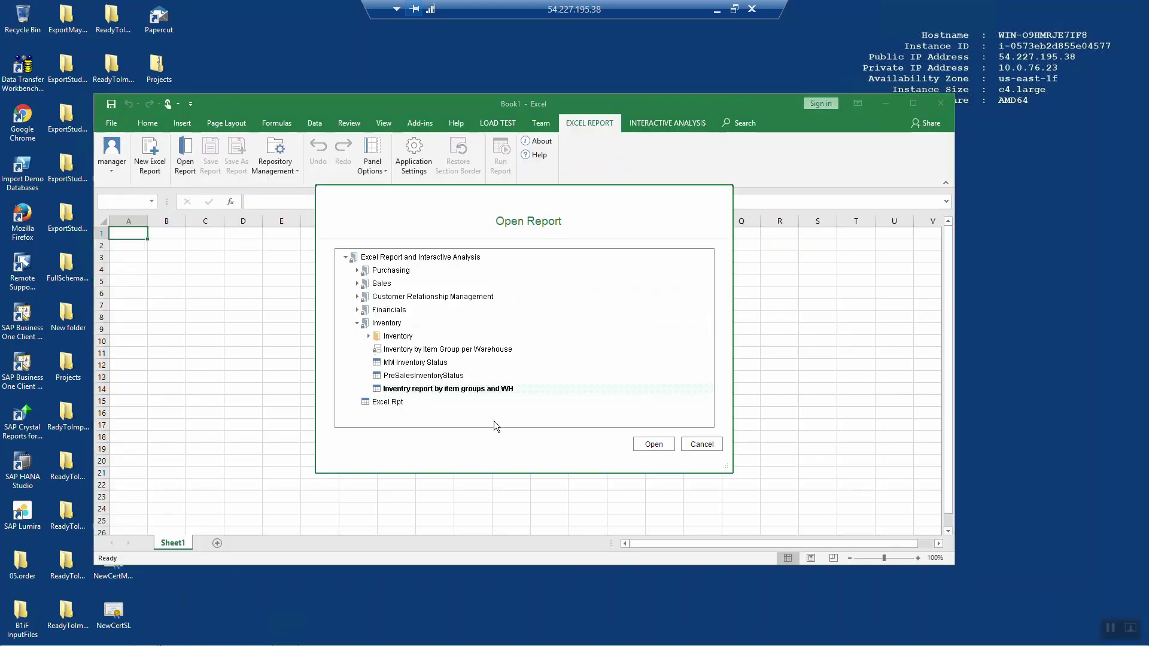
pyautogui.click(653, 449)
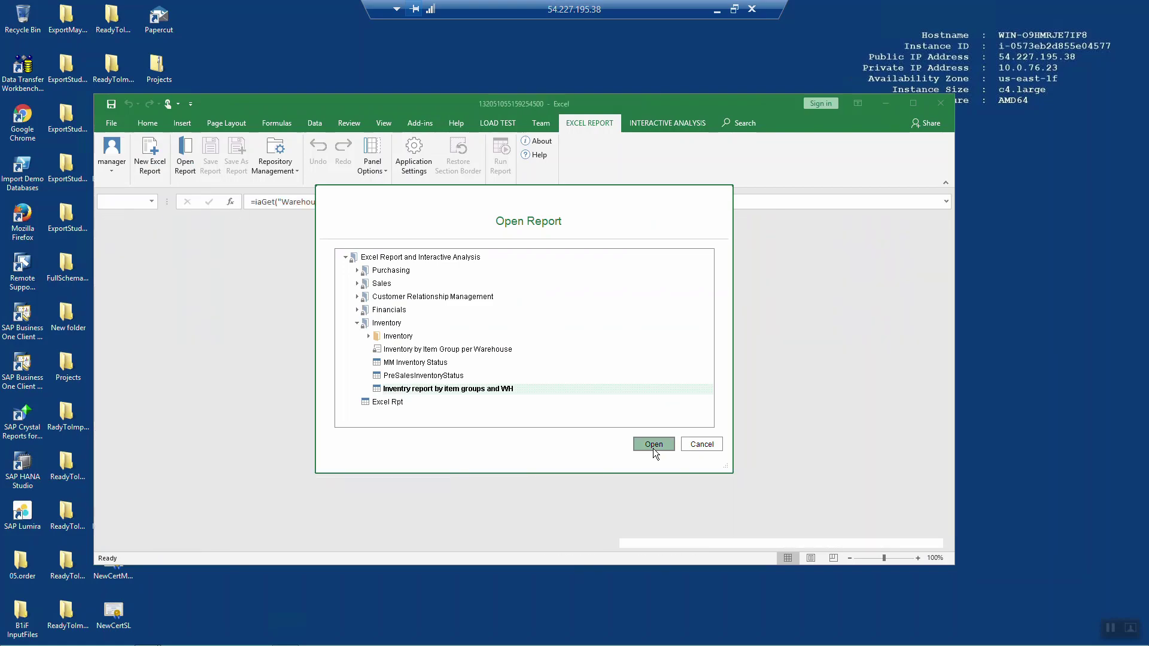
pyautogui.click(913, 102)
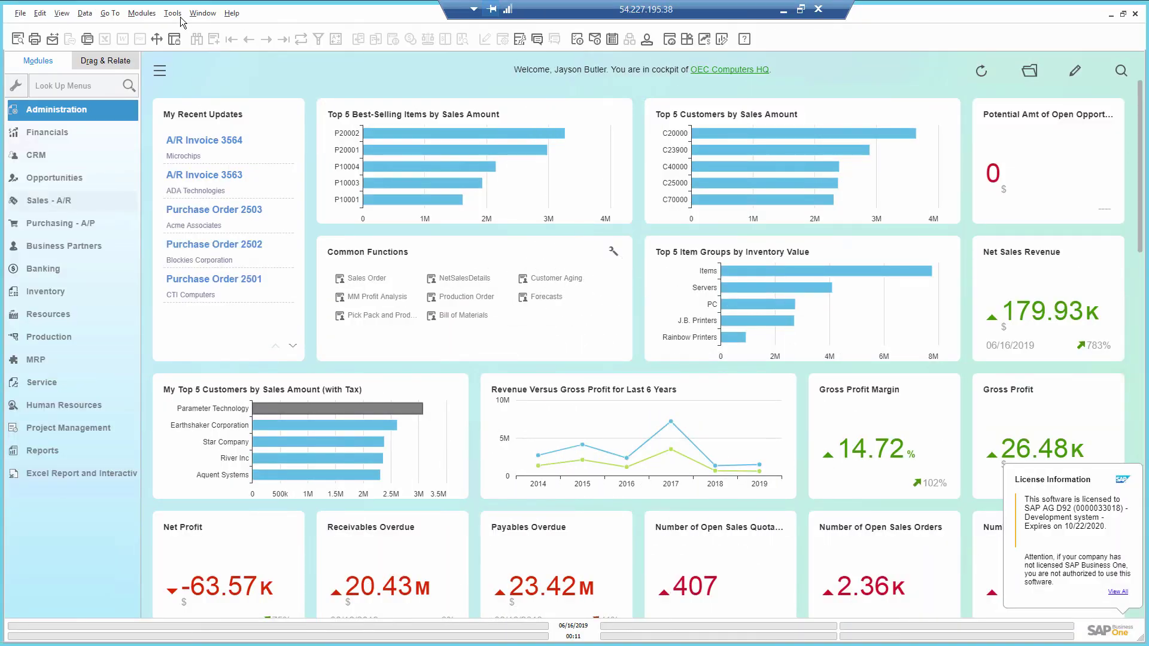
# Step: Launch the Excel Report and Interactive Analysis Designer again from SAP's Tools menu
pyautogui.click(173, 13)
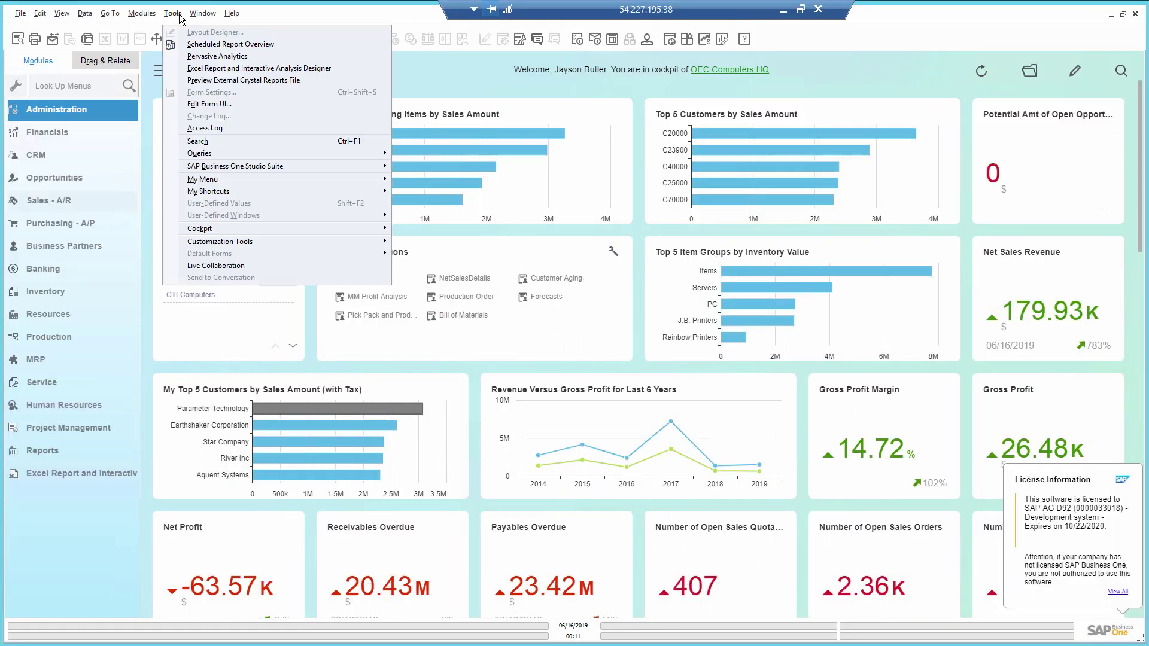
pyautogui.click(192, 68)
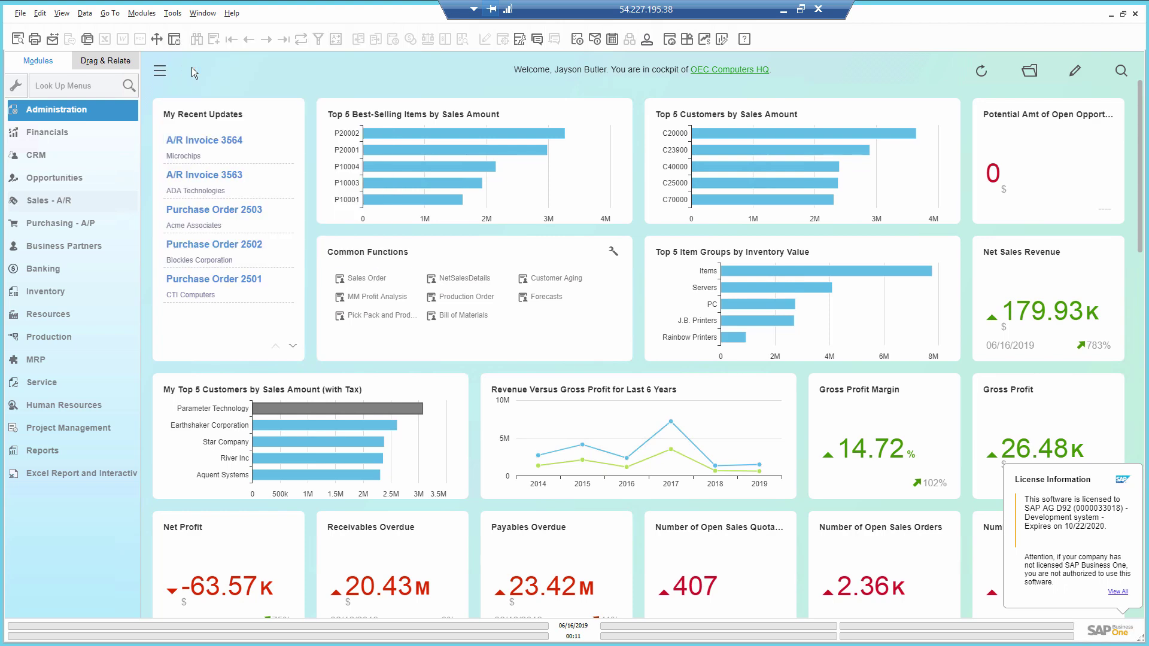
pyautogui.click(1110, 14)
# Step: Use Open Report to load Customer Aging from the Sales folder
pyautogui.click(590, 123)
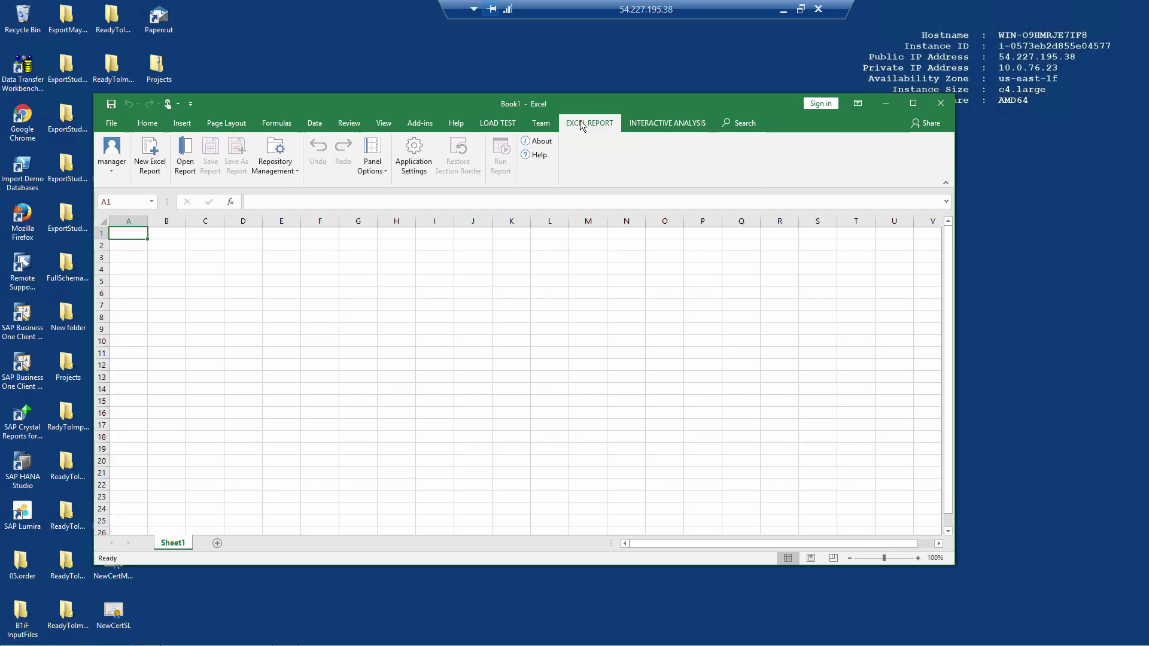
pyautogui.click(185, 157)
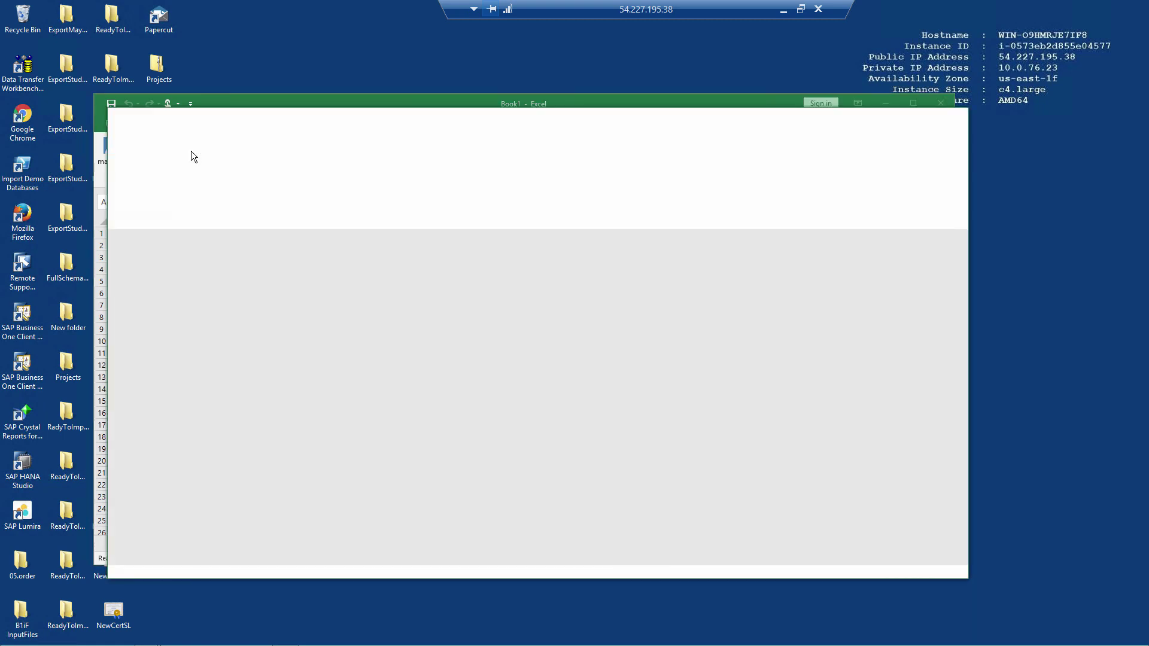
pyautogui.click(357, 285)
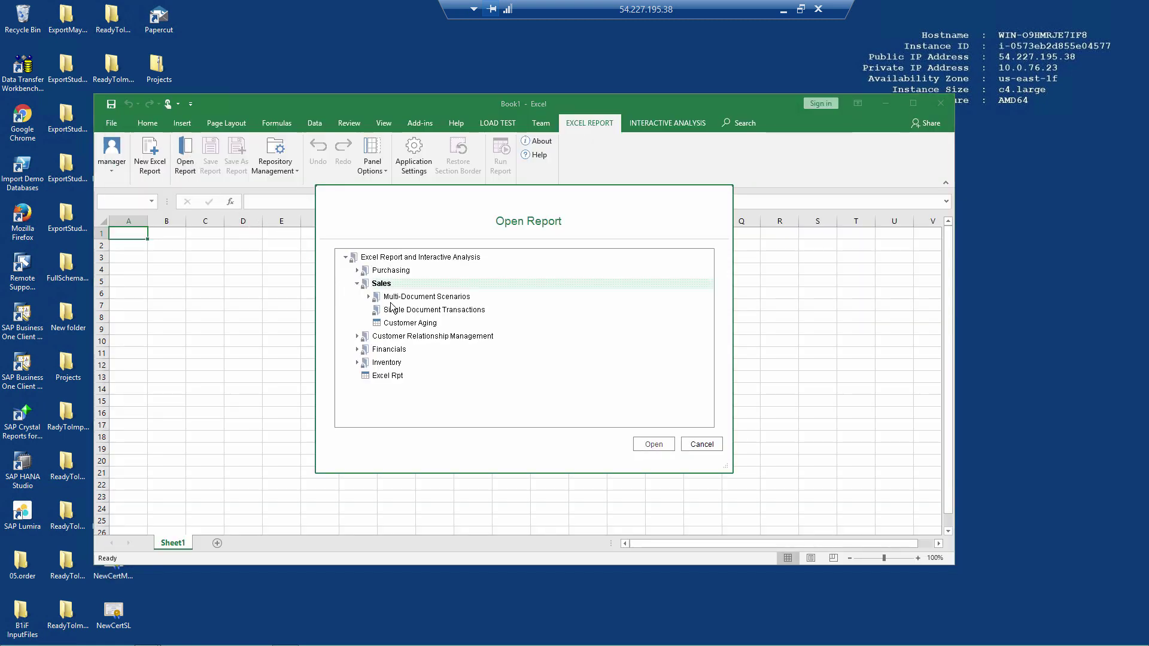
pyautogui.click(405, 324)
pyautogui.click(653, 444)
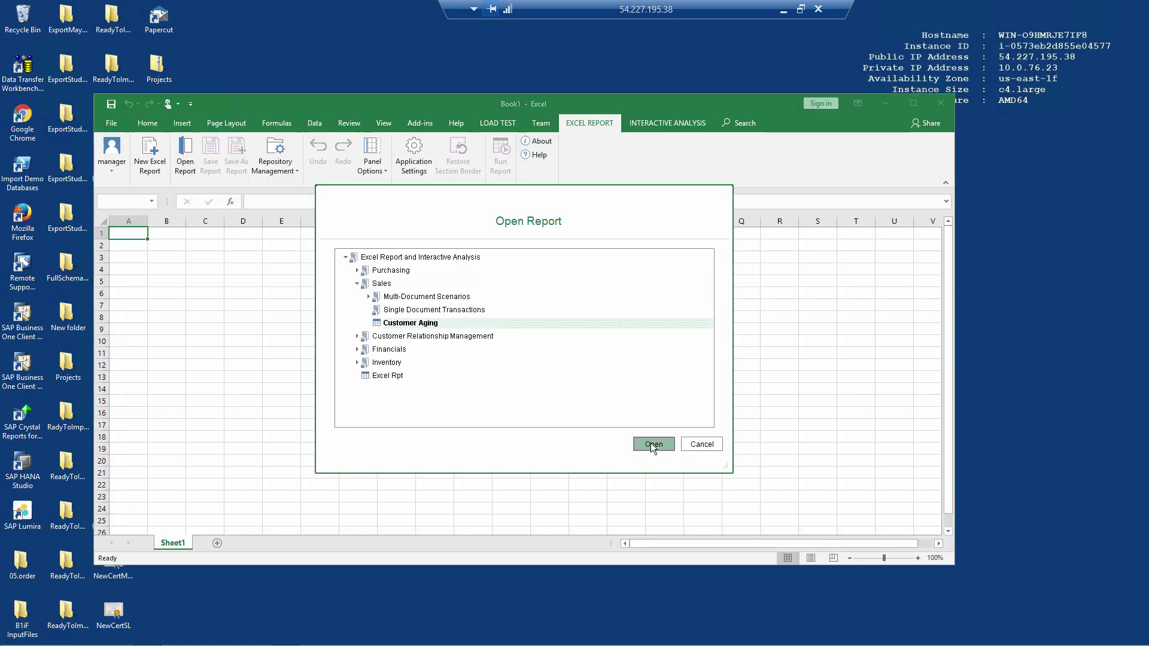
# Step: Maximize Excel, run Customer Aging, review its aging buckets, then close the output
pyautogui.click(913, 103)
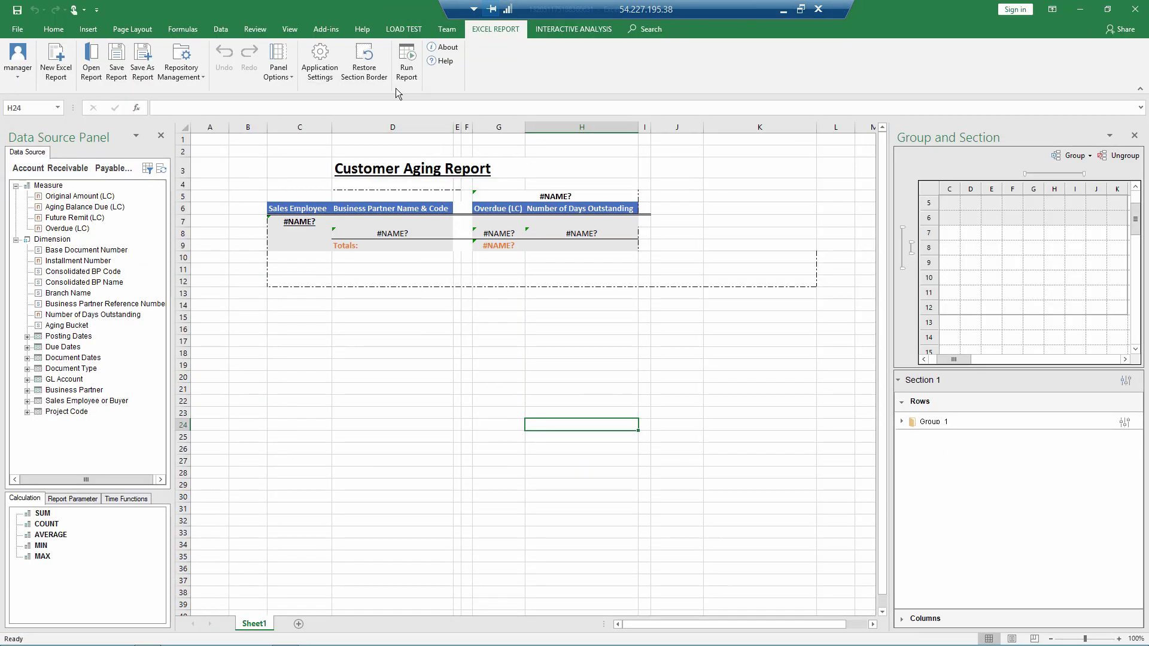
pyautogui.click(407, 63)
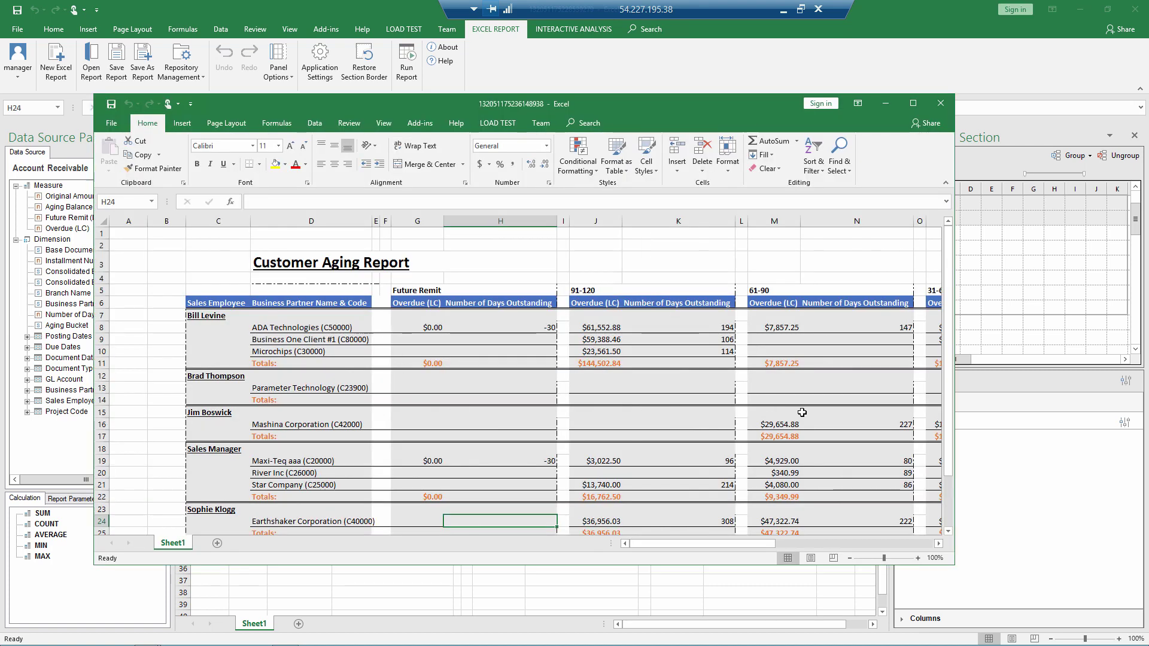
pyautogui.click(791, 543)
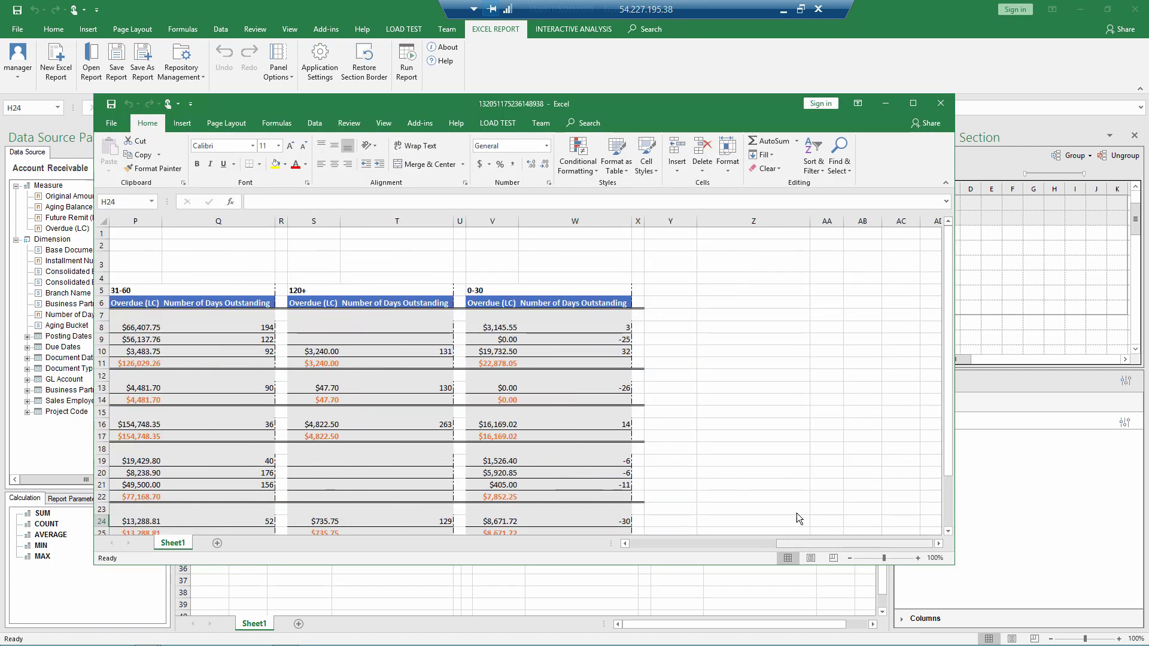
pyautogui.click(940, 103)
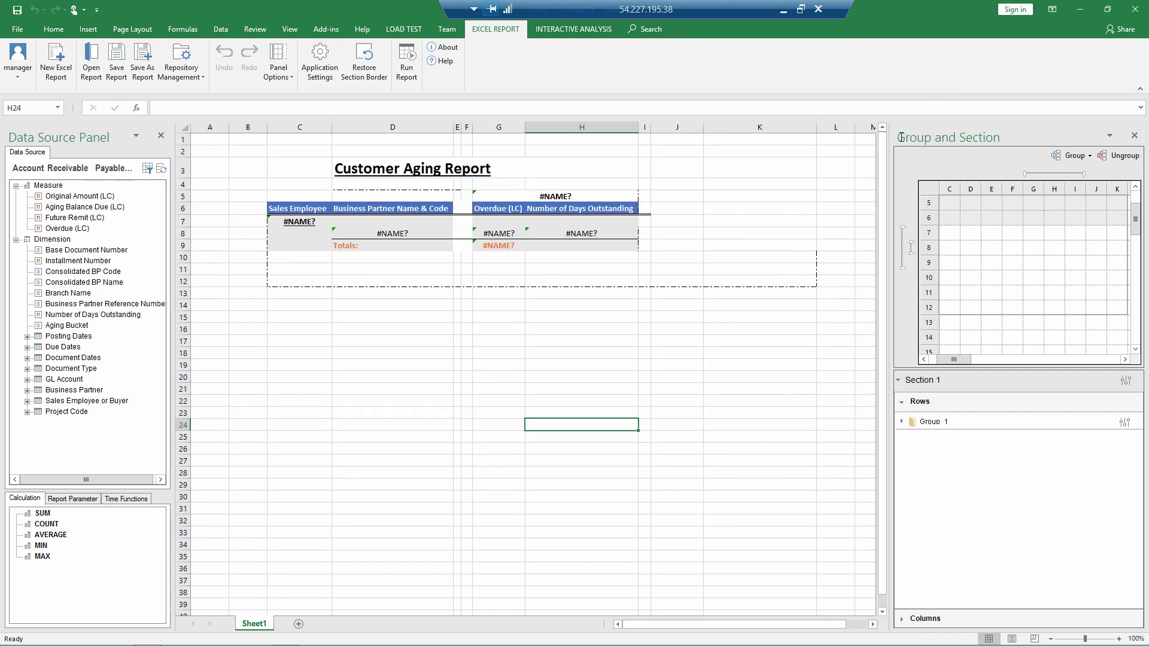
pyautogui.click(550, 248)
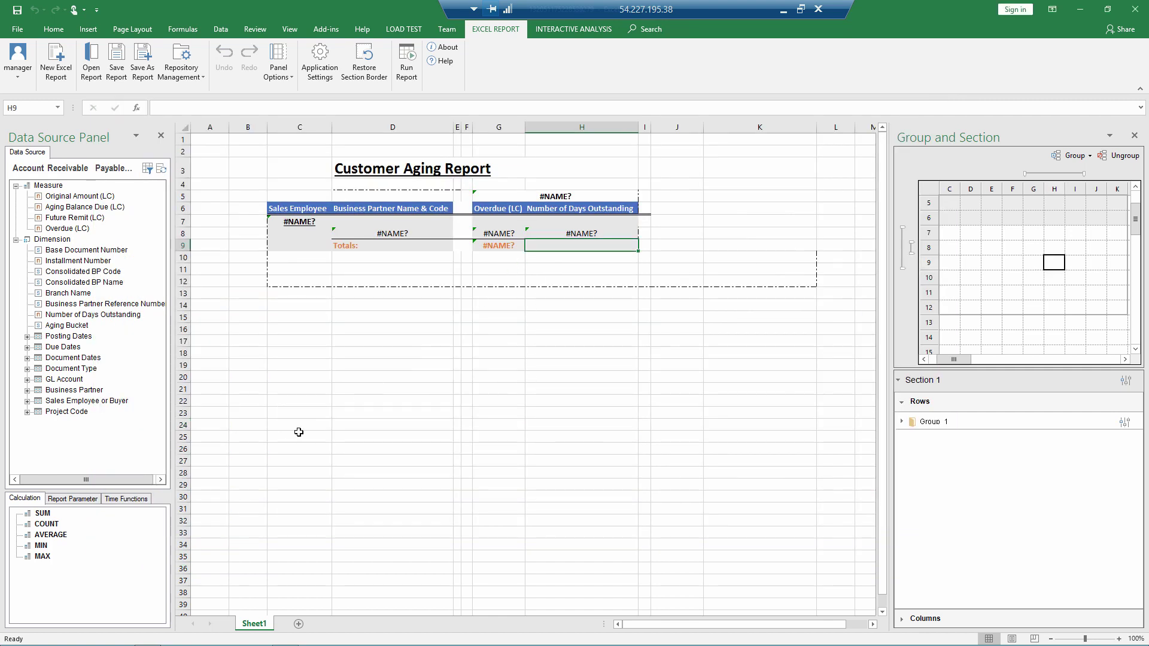
# Step: Put an AVERAGE of H8 (Number of Days Outstanding) in totals cell H9
pyautogui.moveTo(50, 537); pyautogui.dragTo(567, 254)
pyautogui.click(551, 370)
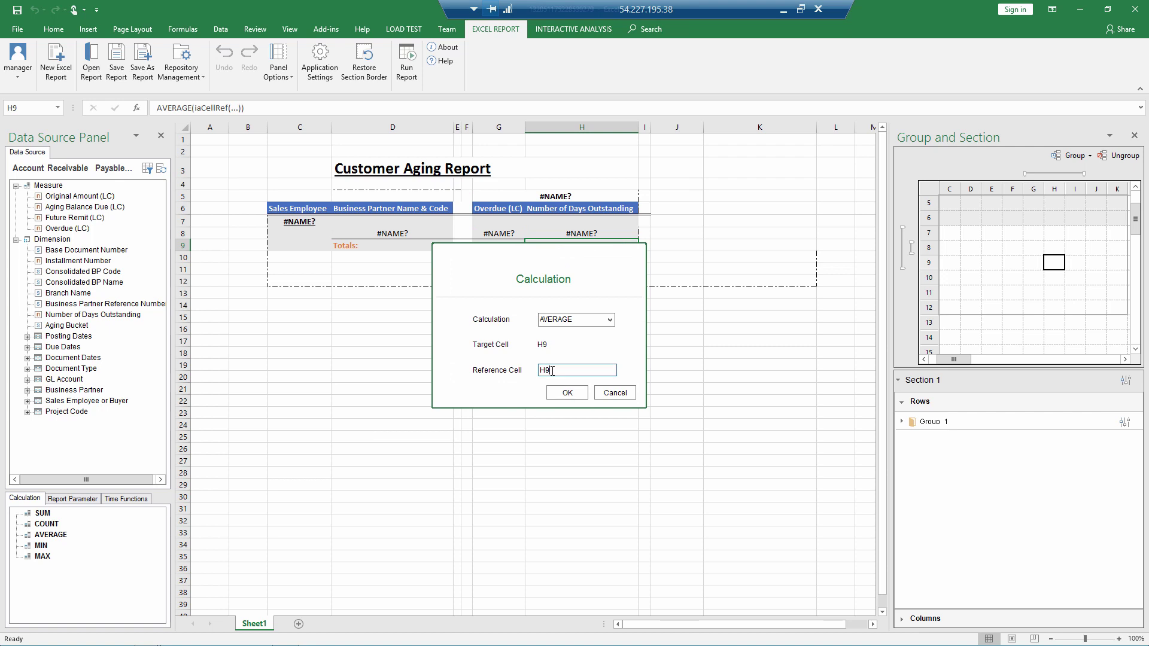
pyautogui.write('8')
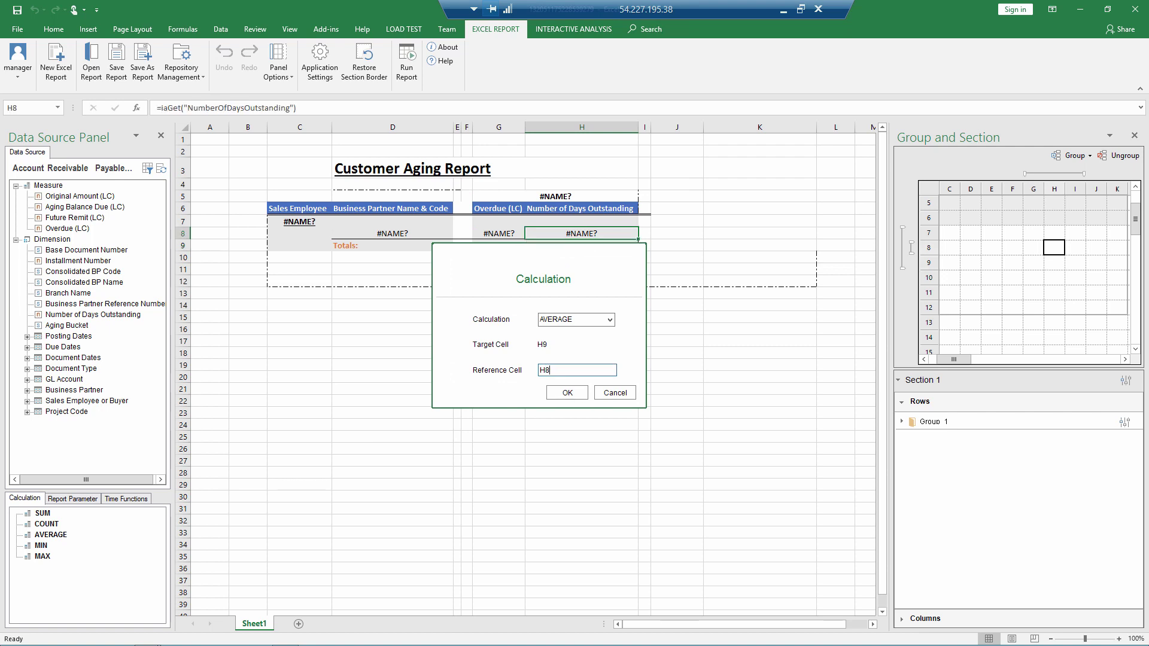
pyautogui.click(562, 394)
pyautogui.click(563, 395)
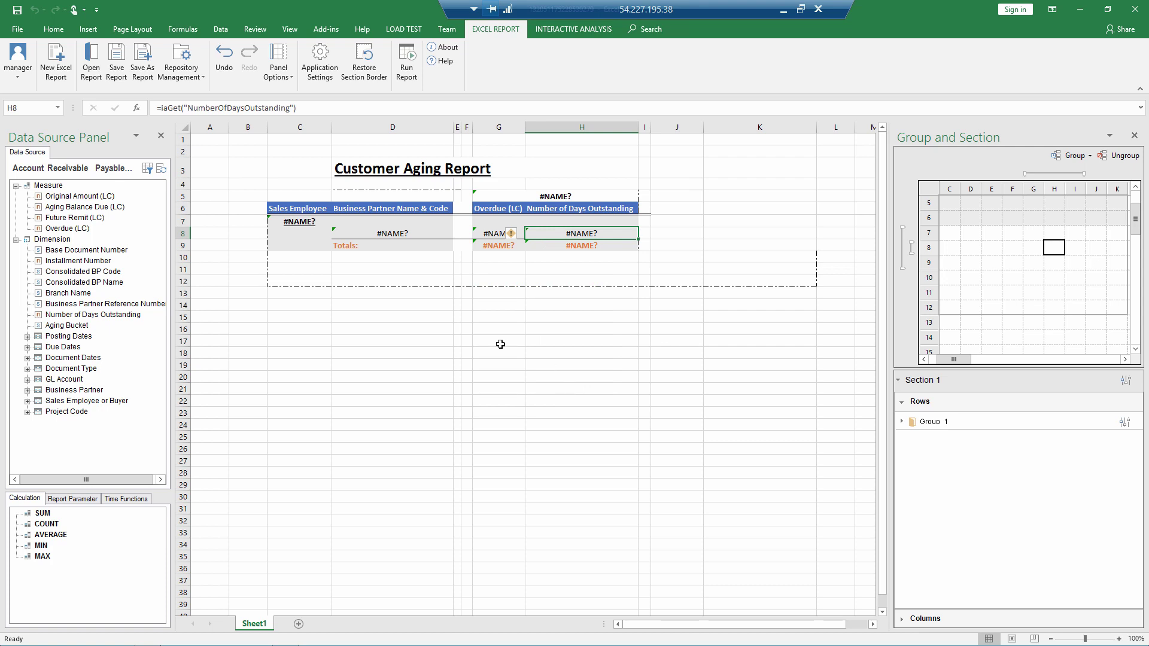
# Step: Confirm the query parameters: Aging Date 2019.06.15, Business Partner Type C, Aging Bucket Size 30
pyautogui.click(147, 170)
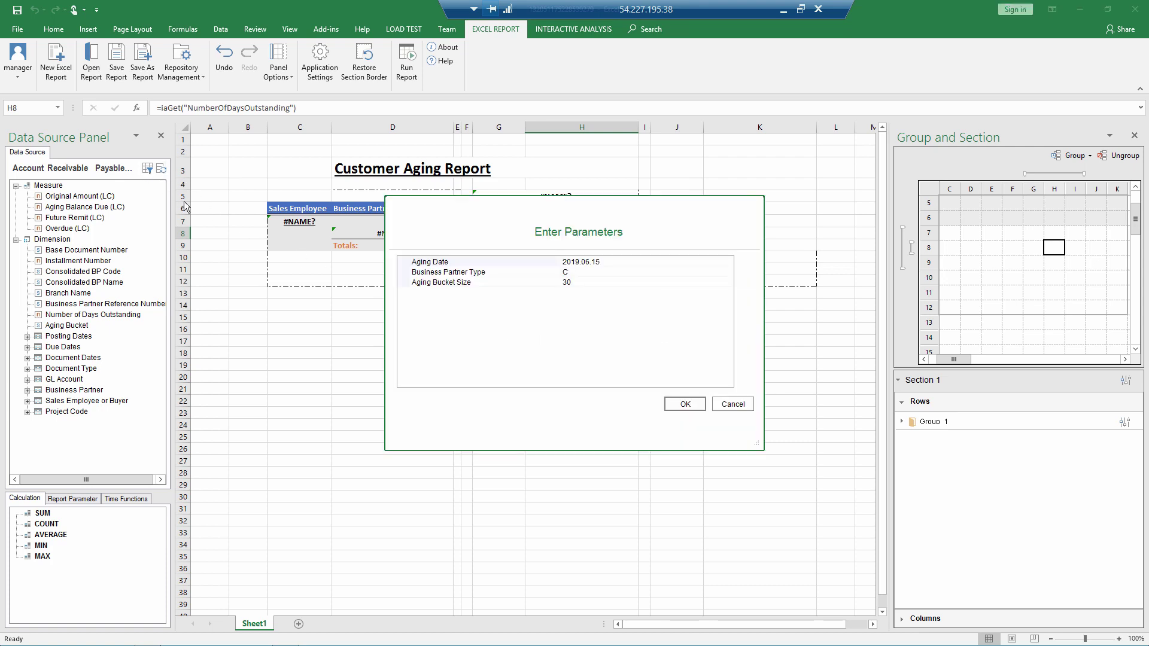
pyautogui.click(665, 262)
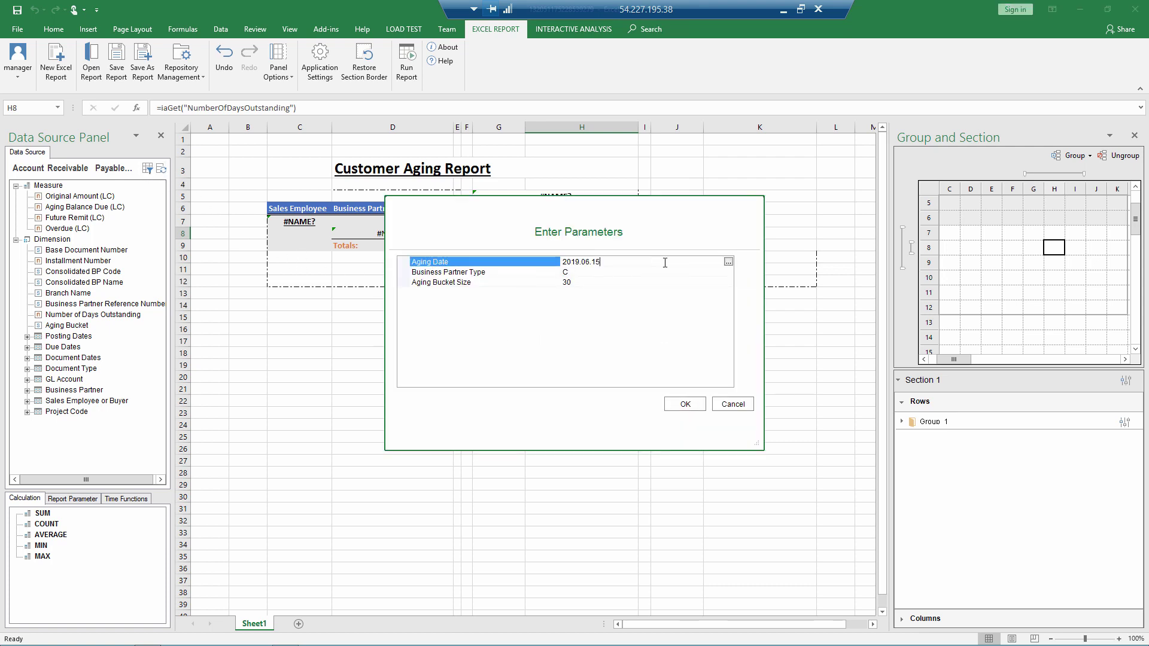
pyautogui.click(728, 262)
pyautogui.click(729, 263)
pyautogui.click(642, 271)
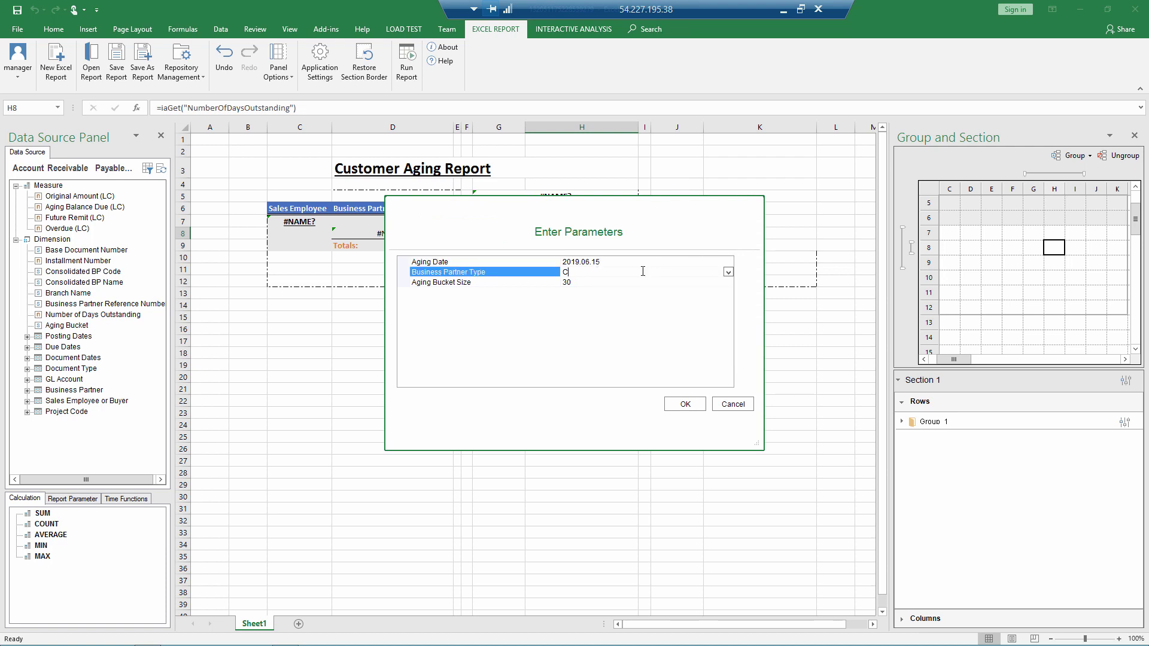
pyautogui.click(728, 272)
pyautogui.click(729, 272)
pyautogui.click(721, 281)
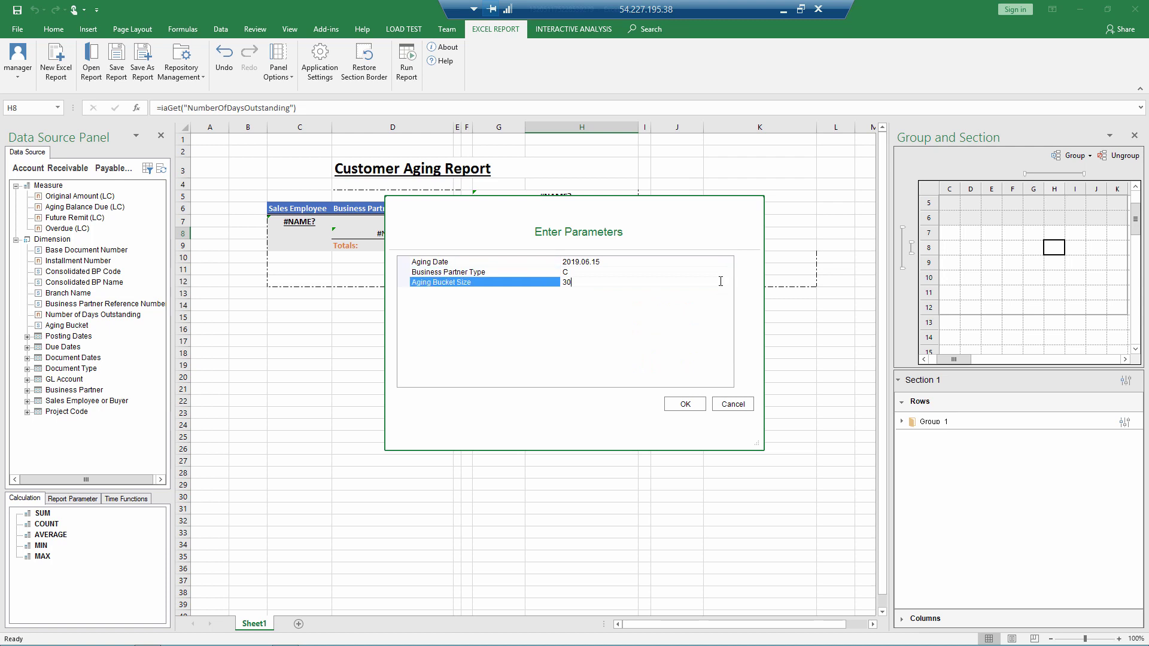
pyautogui.click(682, 404)
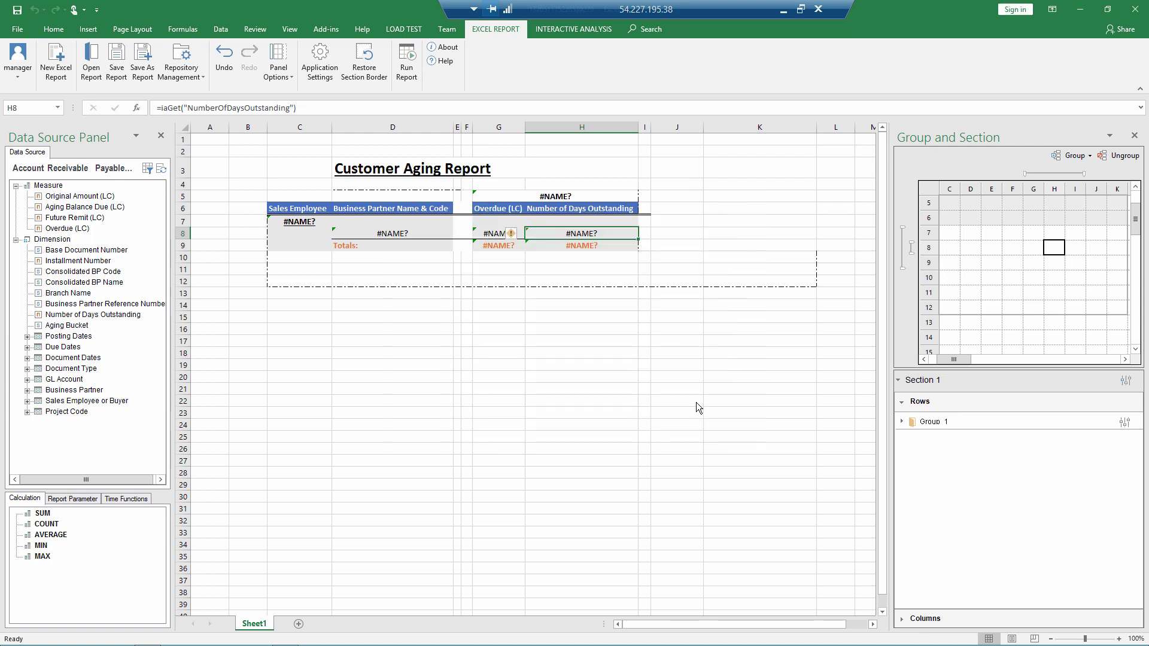
# Step: Add a Bucket Size report parameter linked to P_AgingBucketSize, Integer with default 30
pyautogui.click(72, 500)
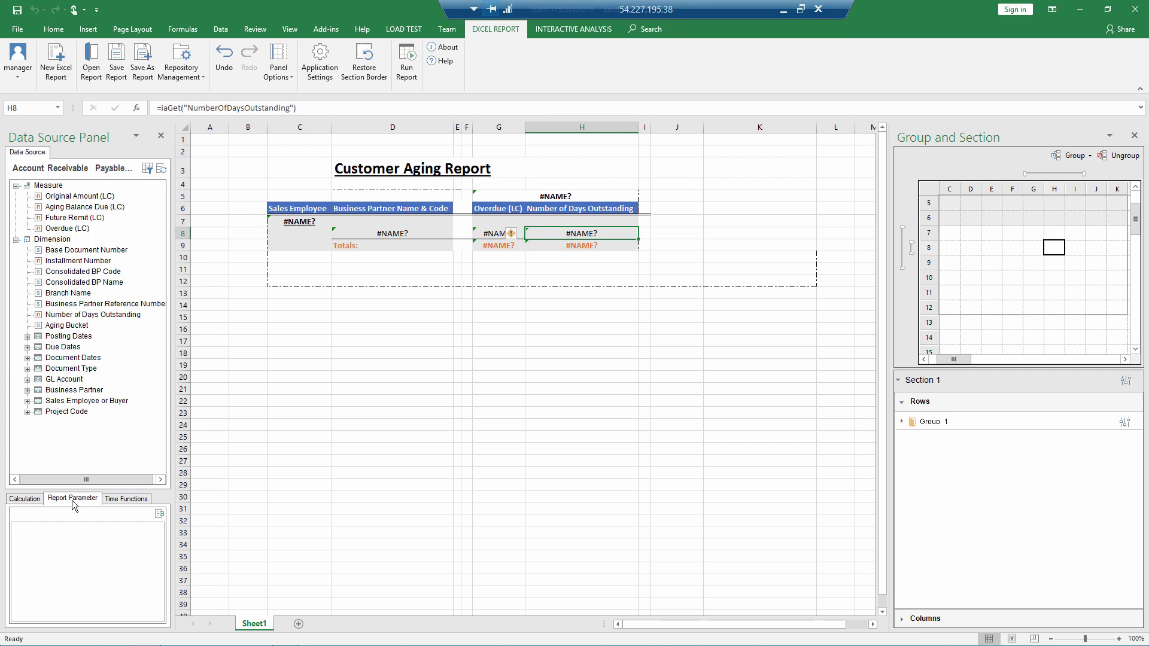
pyautogui.click(159, 513)
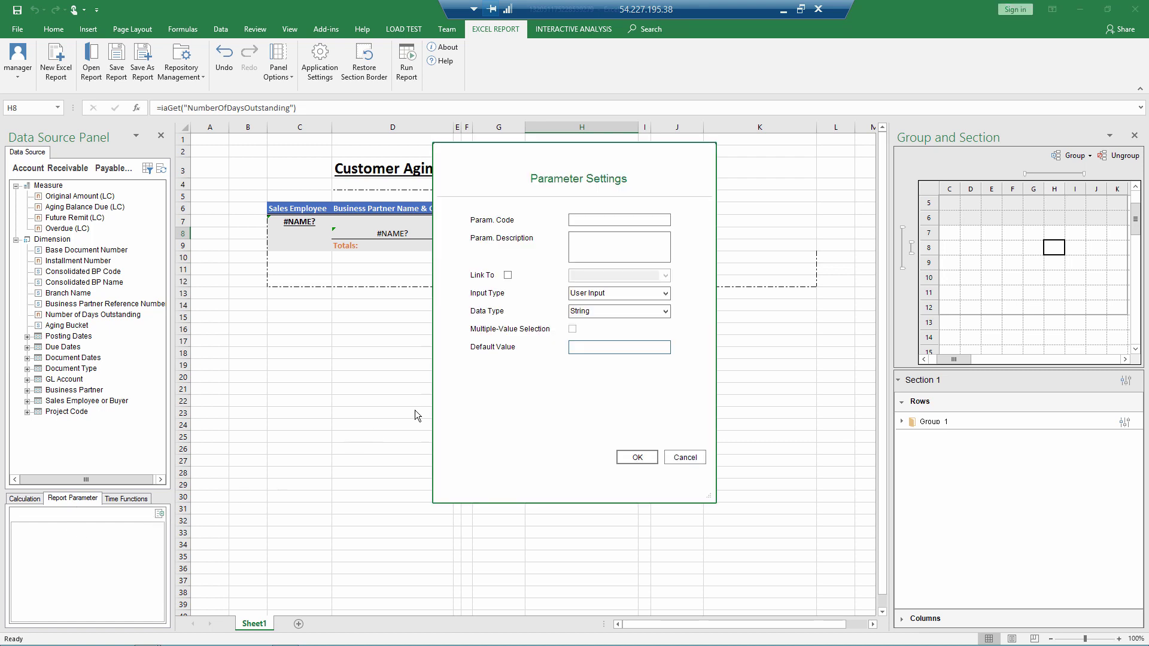
pyautogui.click(599, 221)
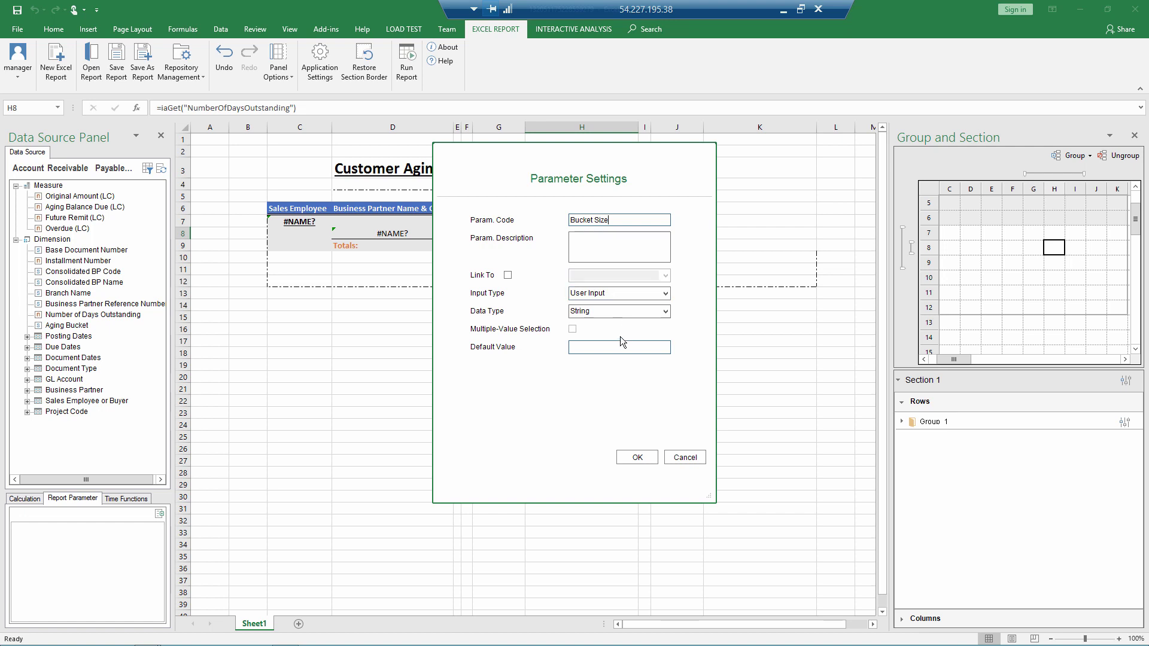
pyautogui.click(507, 275)
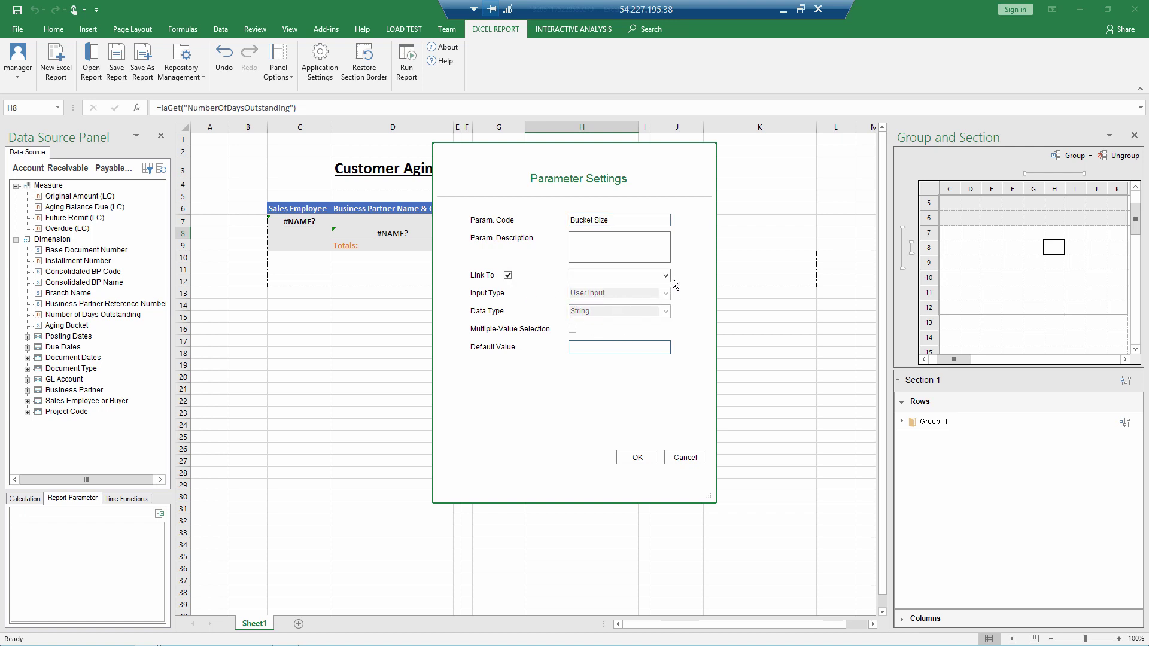
pyautogui.click(666, 275)
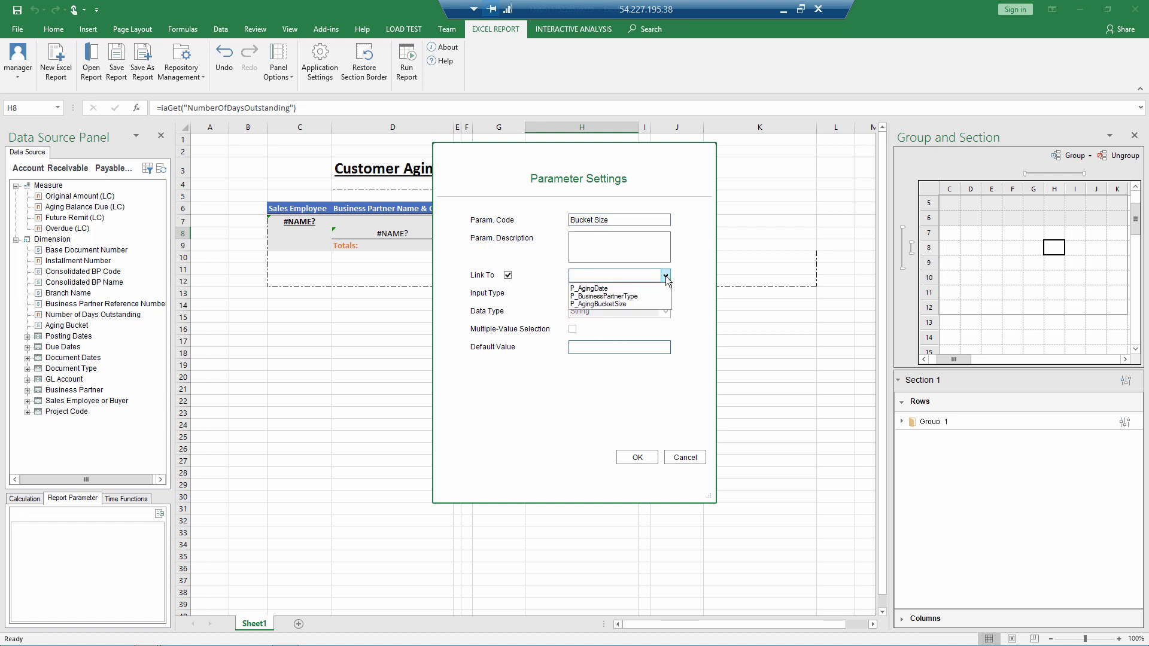
pyautogui.click(629, 304)
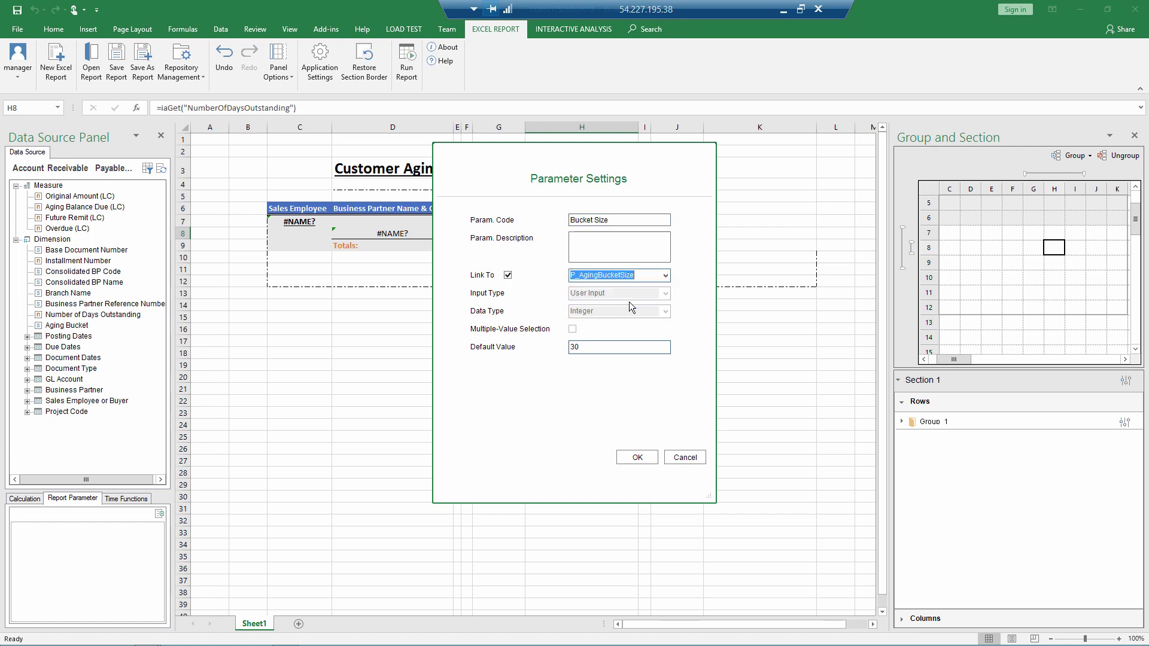
pyautogui.click(630, 458)
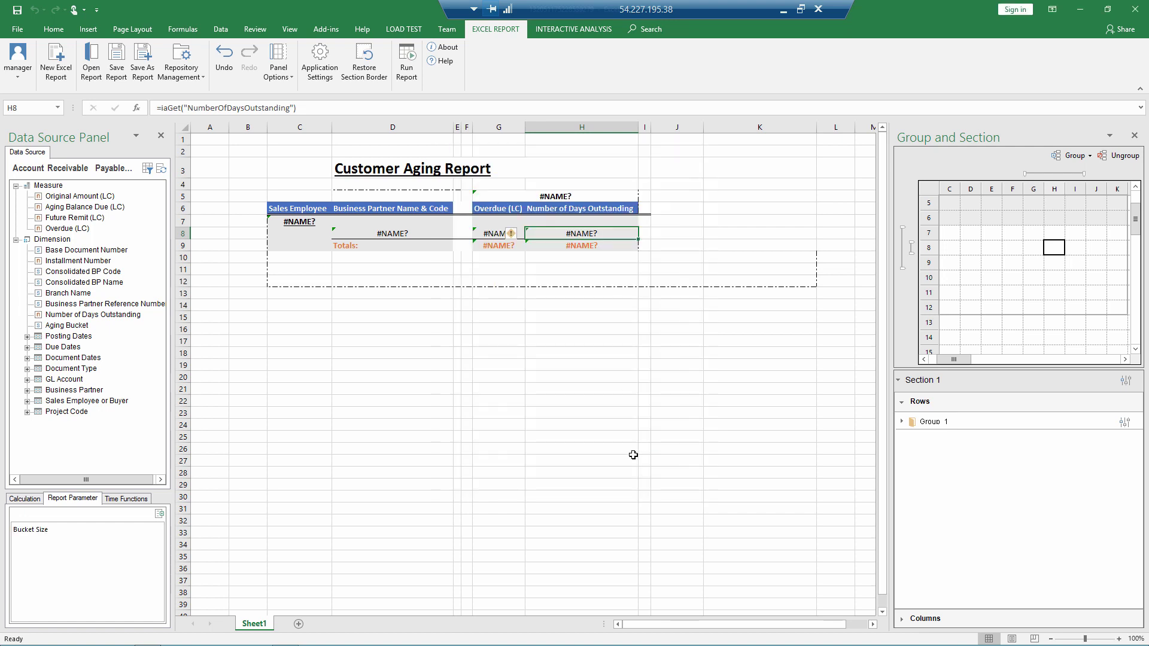
# Step: Run the report with Bucket Size 15, review the 15-day buckets, then close the output
pyautogui.click(408, 63)
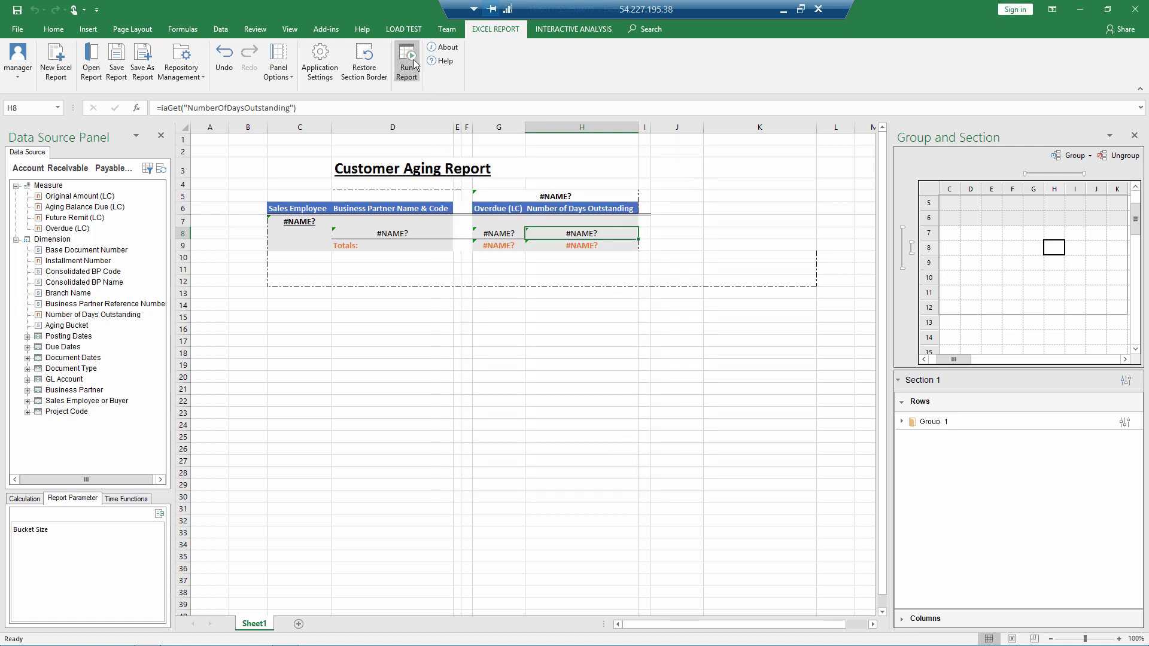
pyautogui.doubleClick(606, 351)
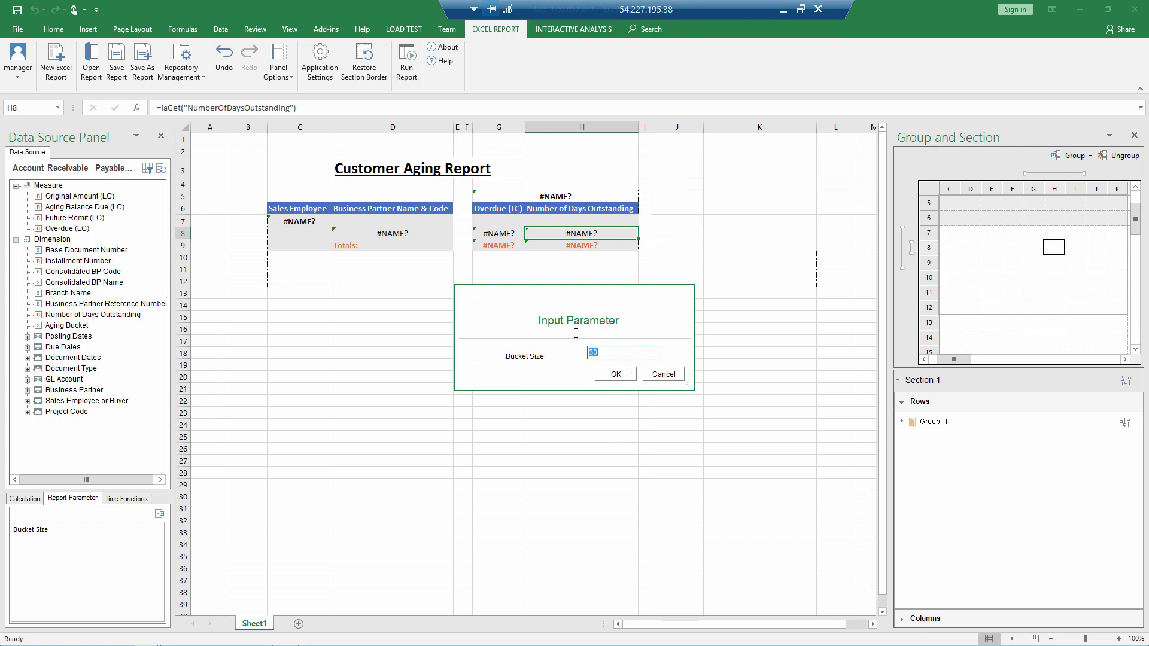
pyautogui.click(608, 371)
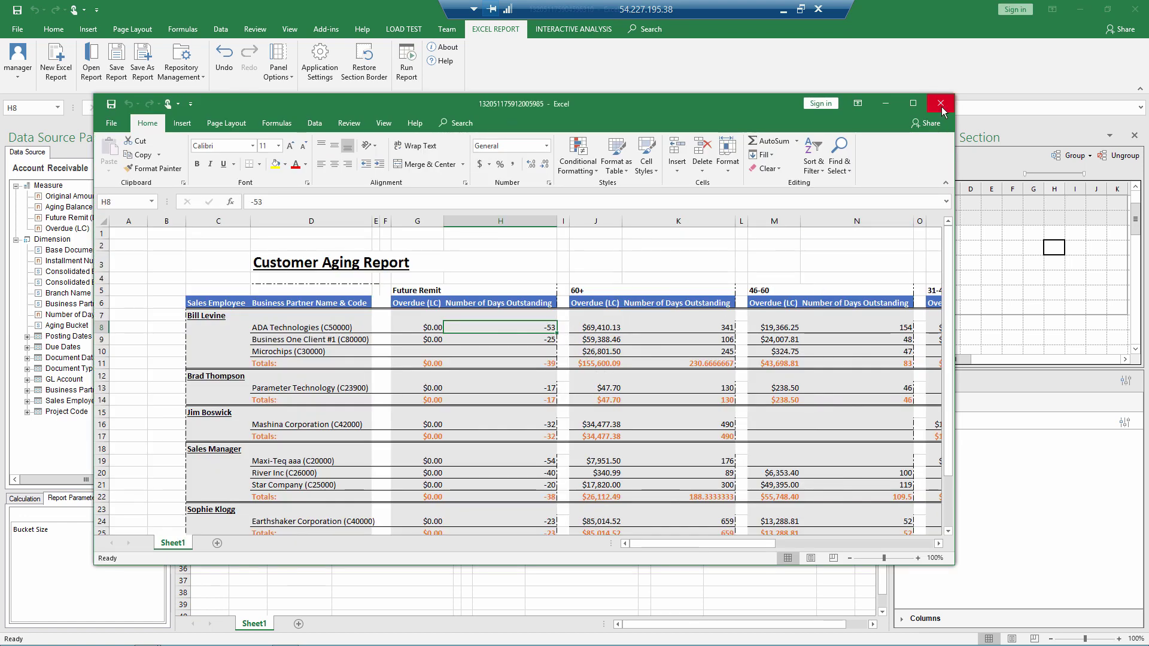
pyautogui.click(941, 104)
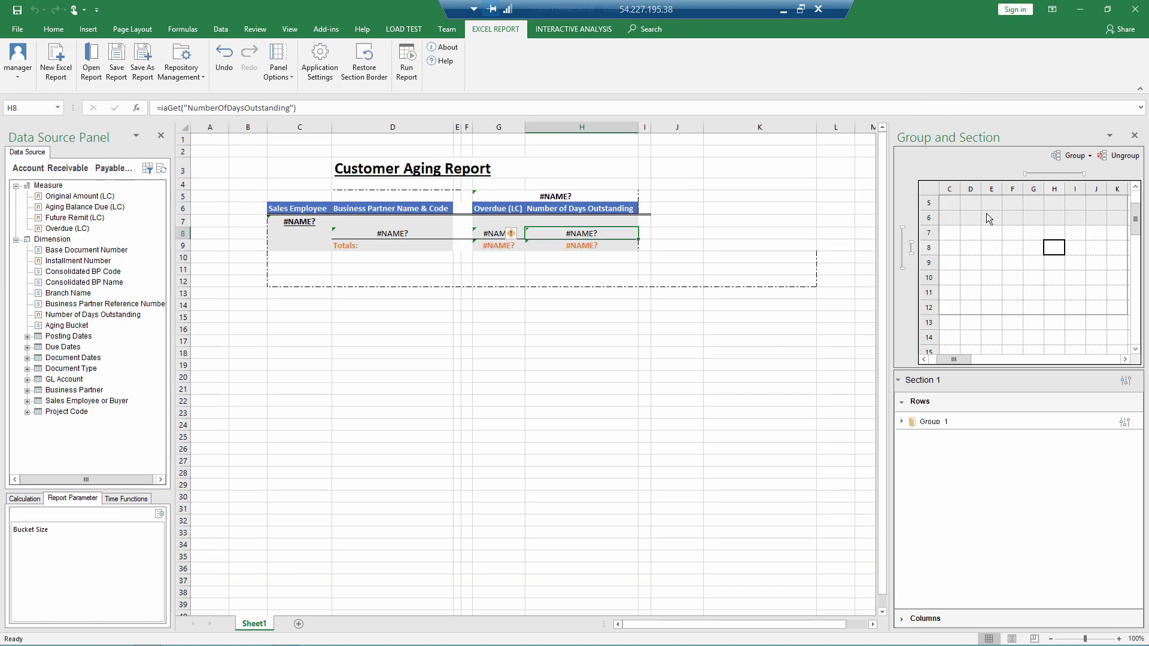
# Step: Change the Group By AgingBucket sort order for Aging Bucket from Descending to Ascending
pyautogui.click(1057, 173)
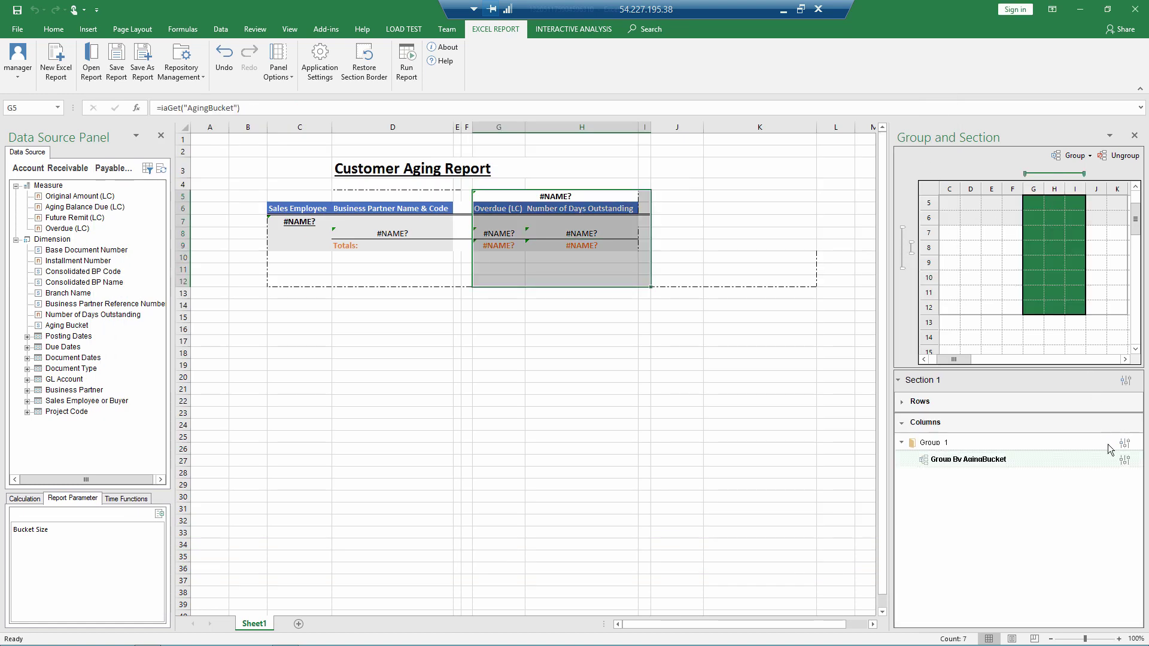
pyautogui.click(1125, 461)
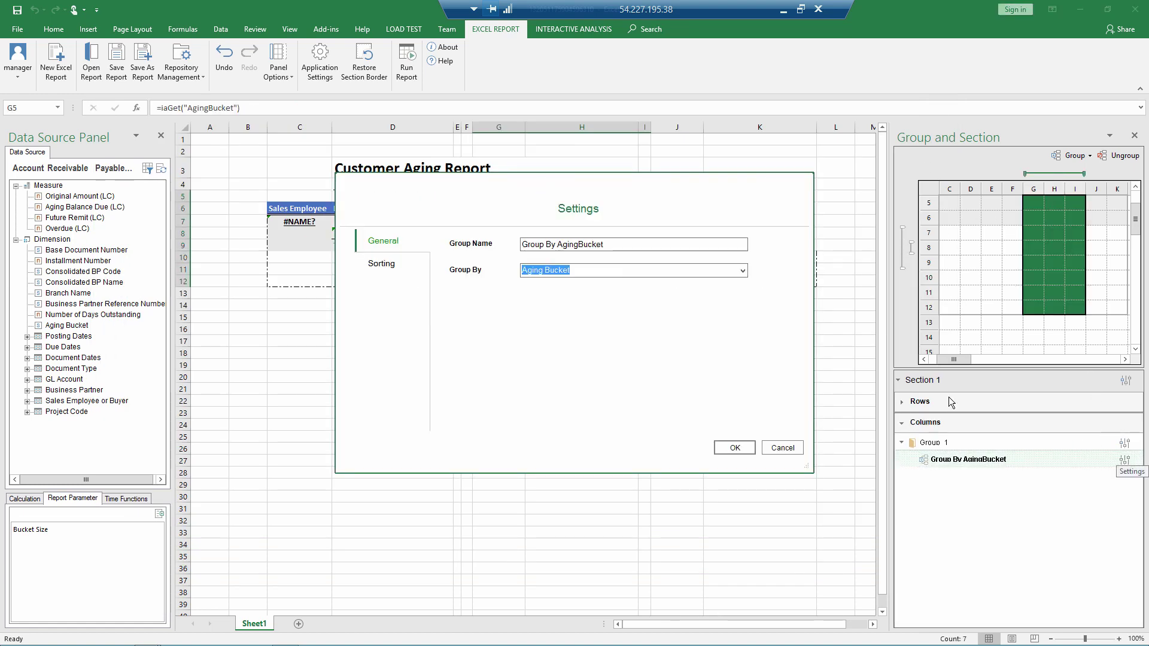
pyautogui.click(412, 264)
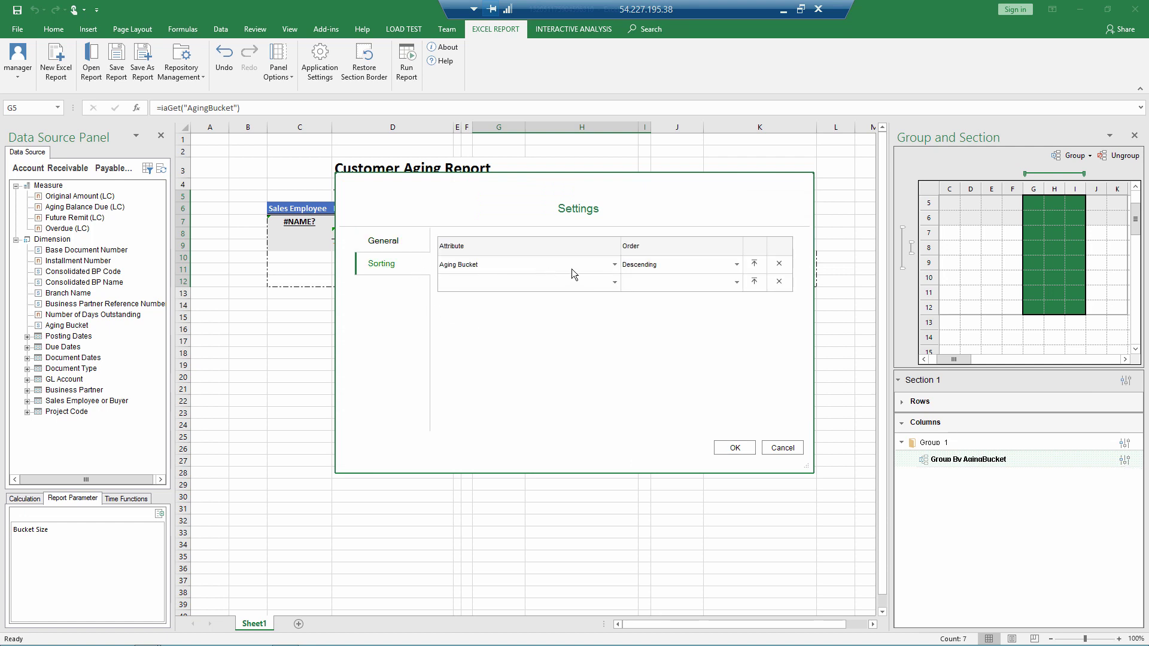
pyautogui.click(734, 266)
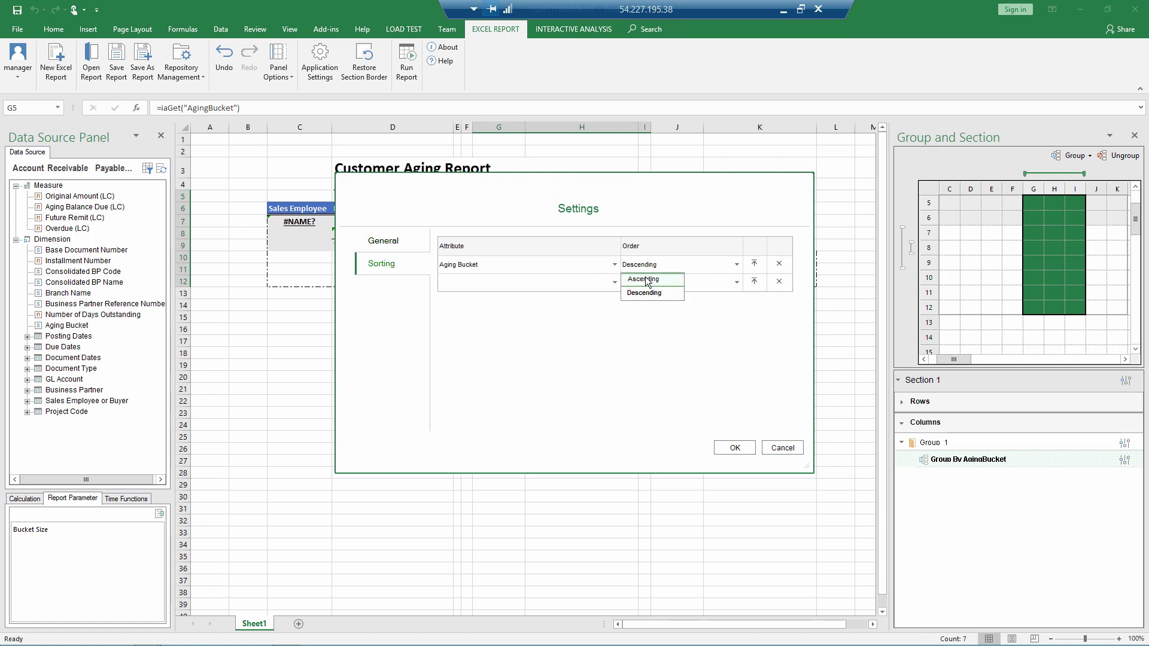
pyautogui.click(643, 279)
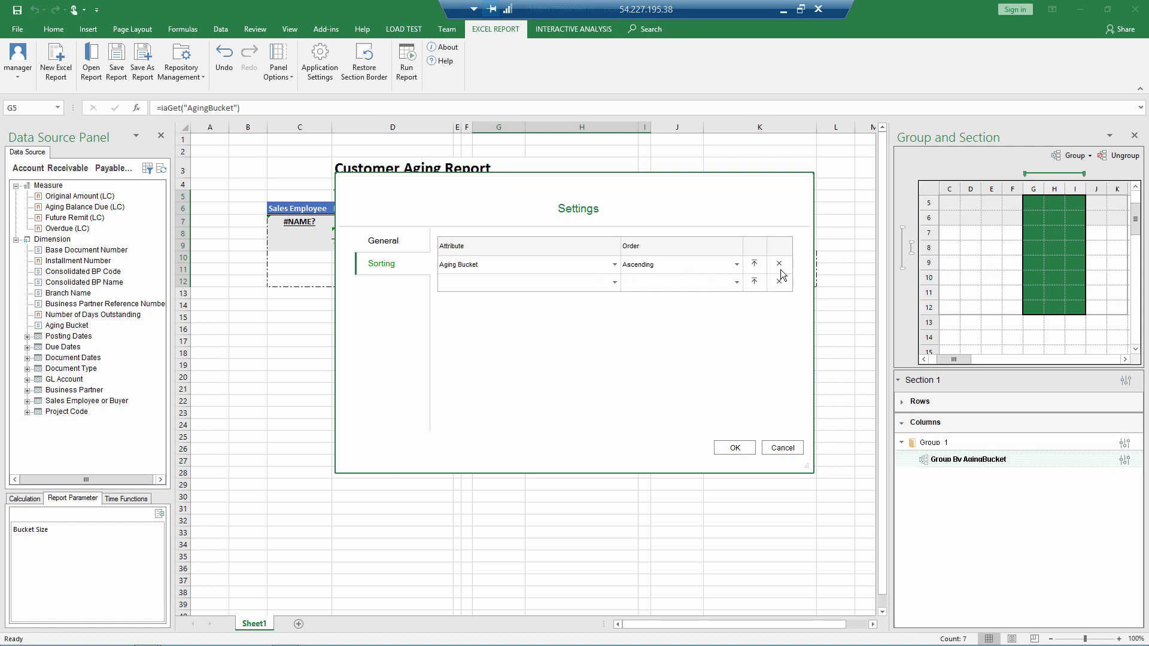
pyautogui.click(736, 448)
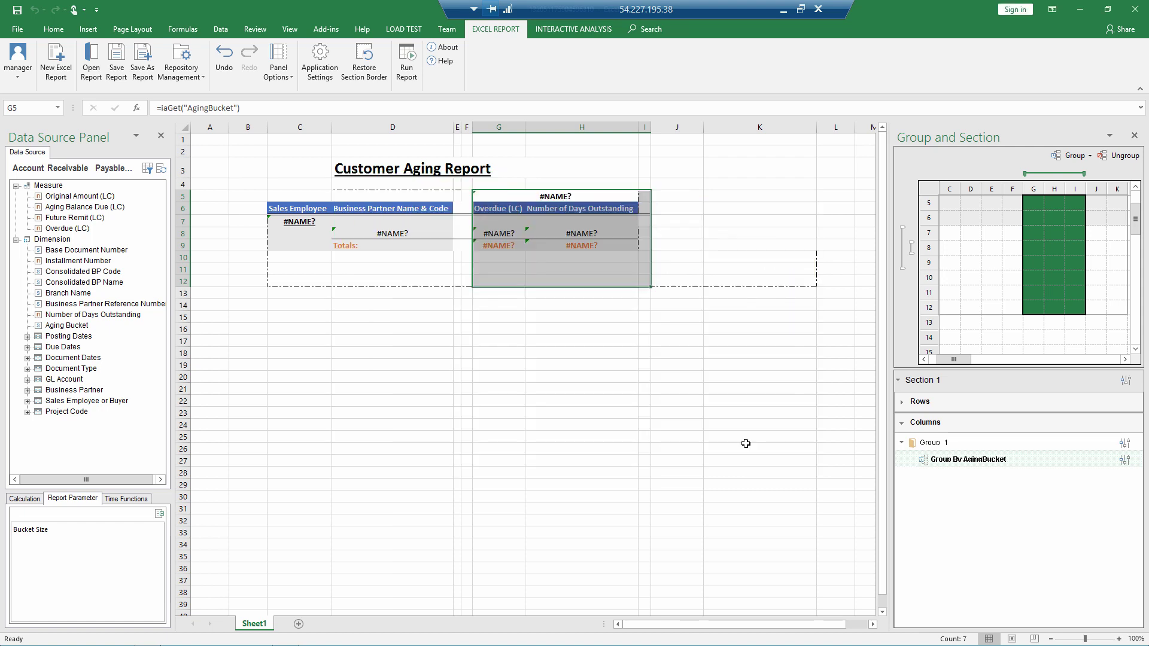
# Step: Rerun with Bucket Size 15, check the ascending 0-15, 16-30, 31-45 columns, and close the output
pyautogui.click(410, 71)
pyautogui.doubleClick(602, 349)
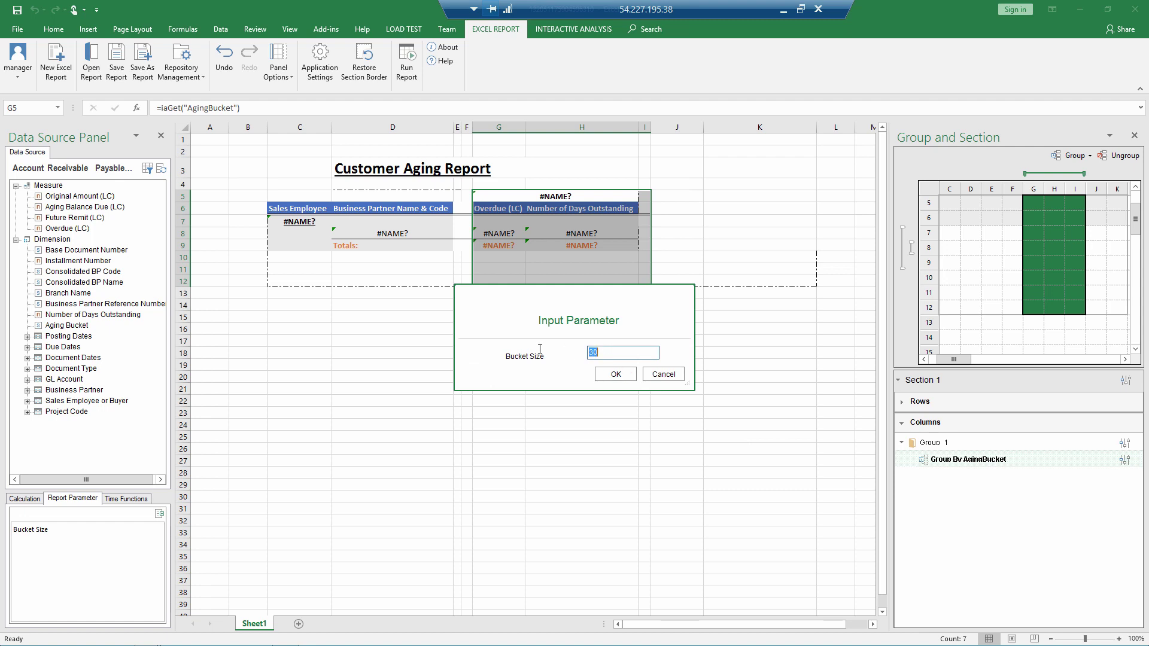
pyautogui.click(608, 375)
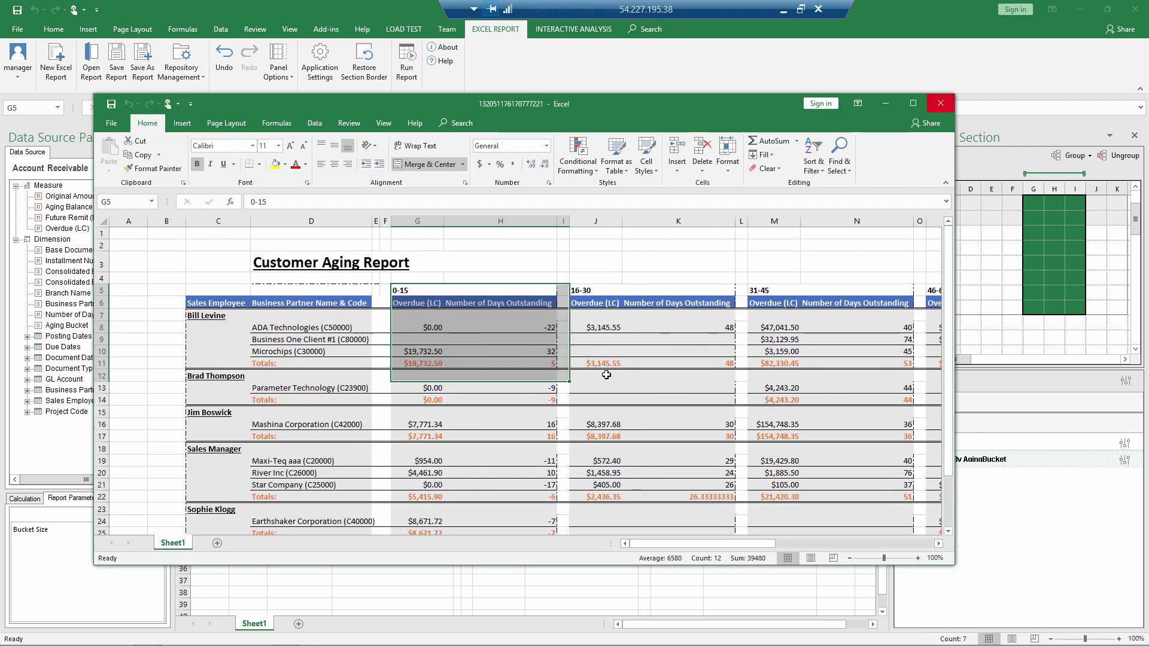
pyautogui.click(940, 108)
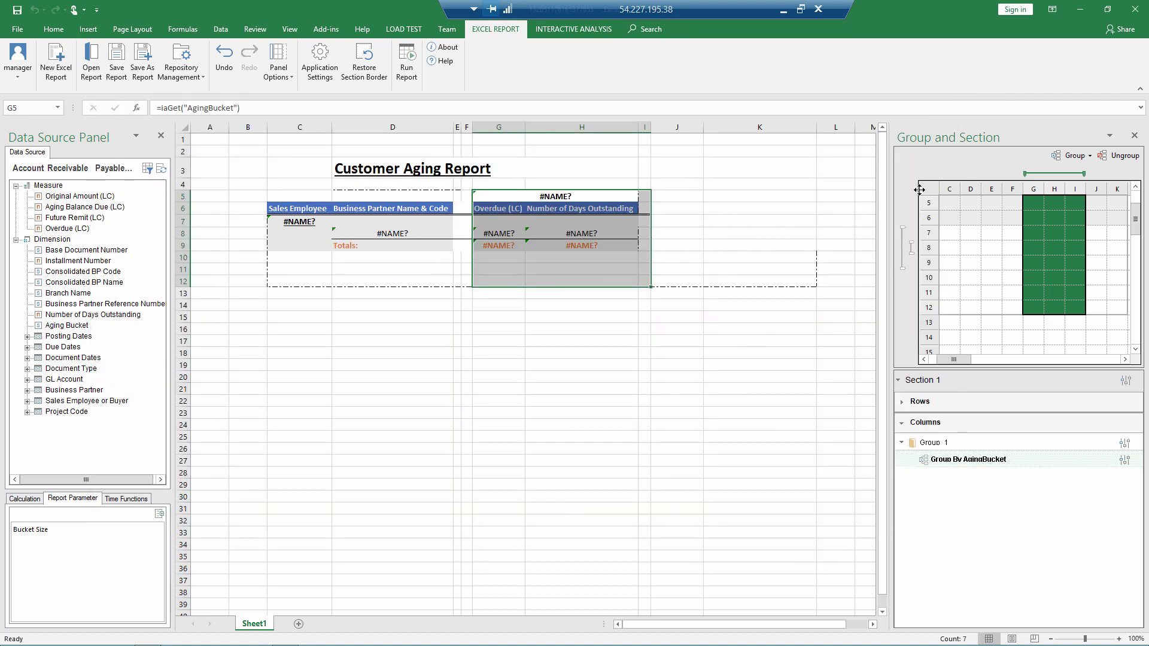
# Step: Insert two blank rows (rows 5–6) above the report table
pyautogui.click(184, 197)
pyautogui.moveTo(184, 197); pyautogui.dragTo(184, 210)
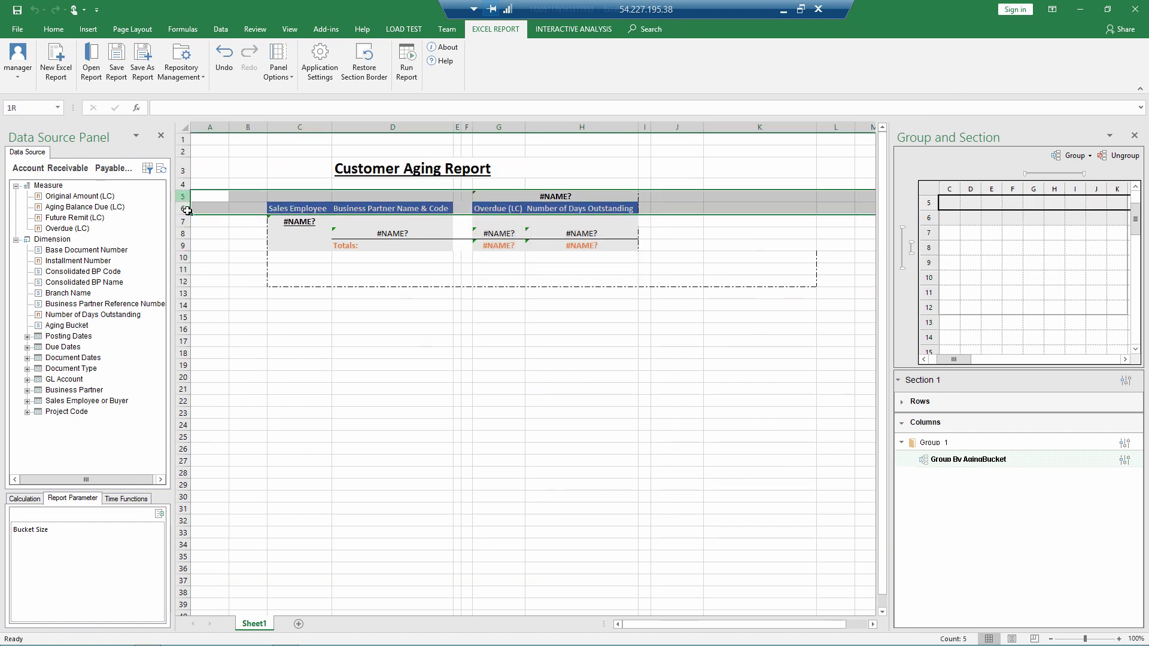
pyautogui.rightClick(180, 196)
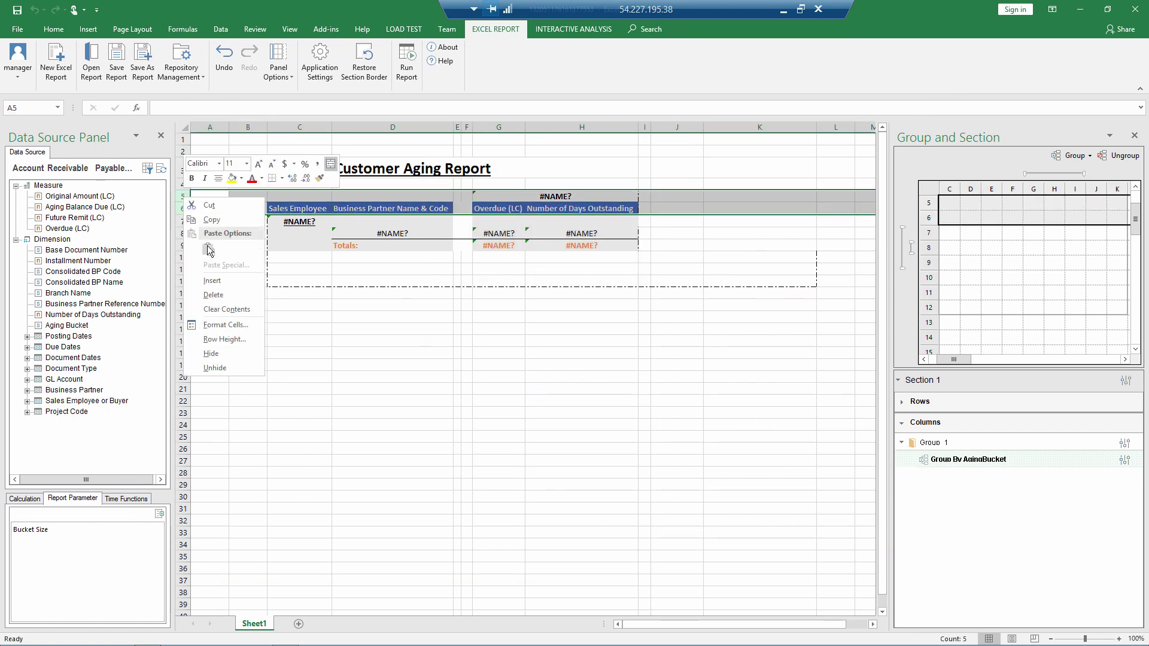
pyautogui.click(213, 281)
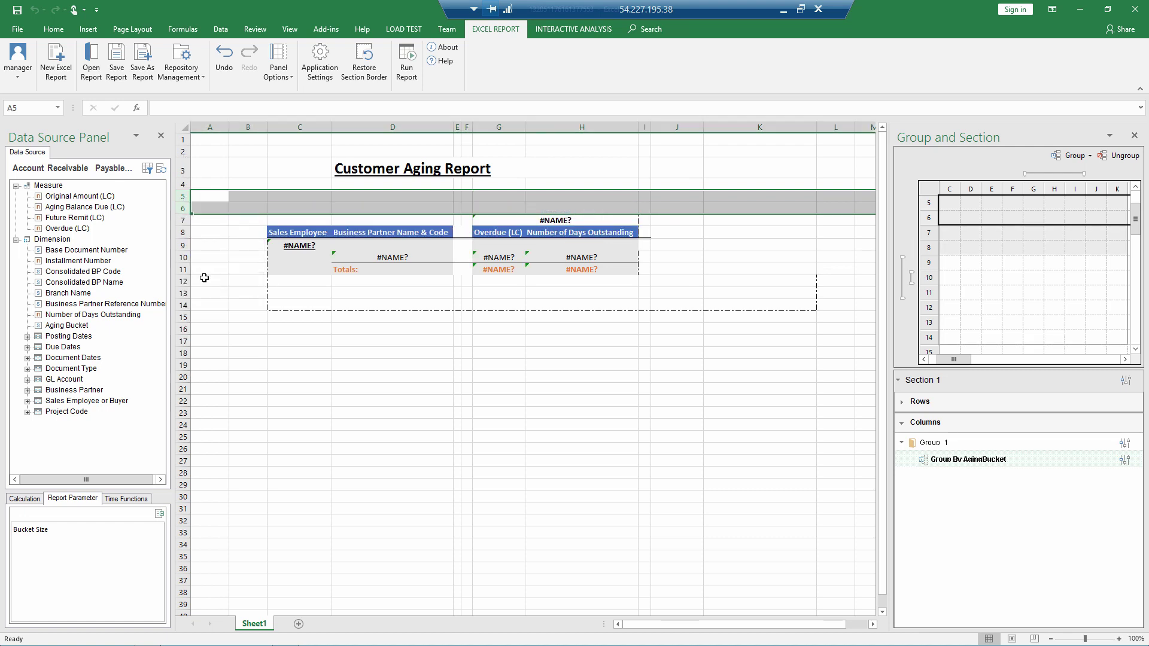
# Step: Label C5 'Bucket Size:' and place the Bucket Size parameter in D5
pyautogui.click(319, 196)
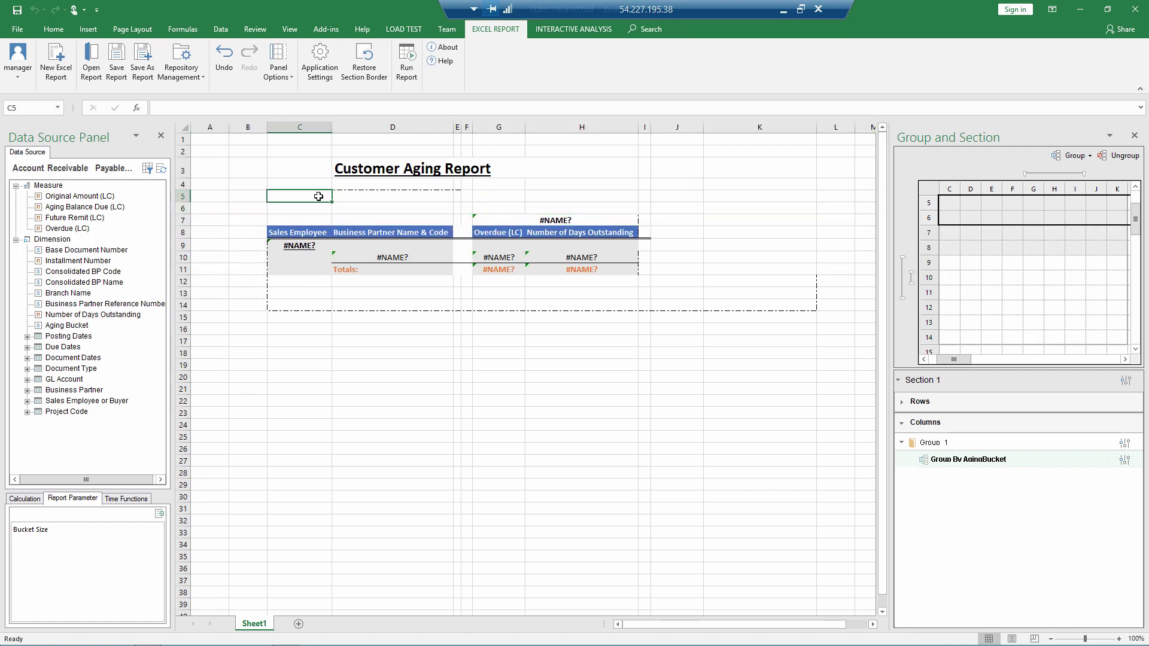
pyautogui.write('Buc')
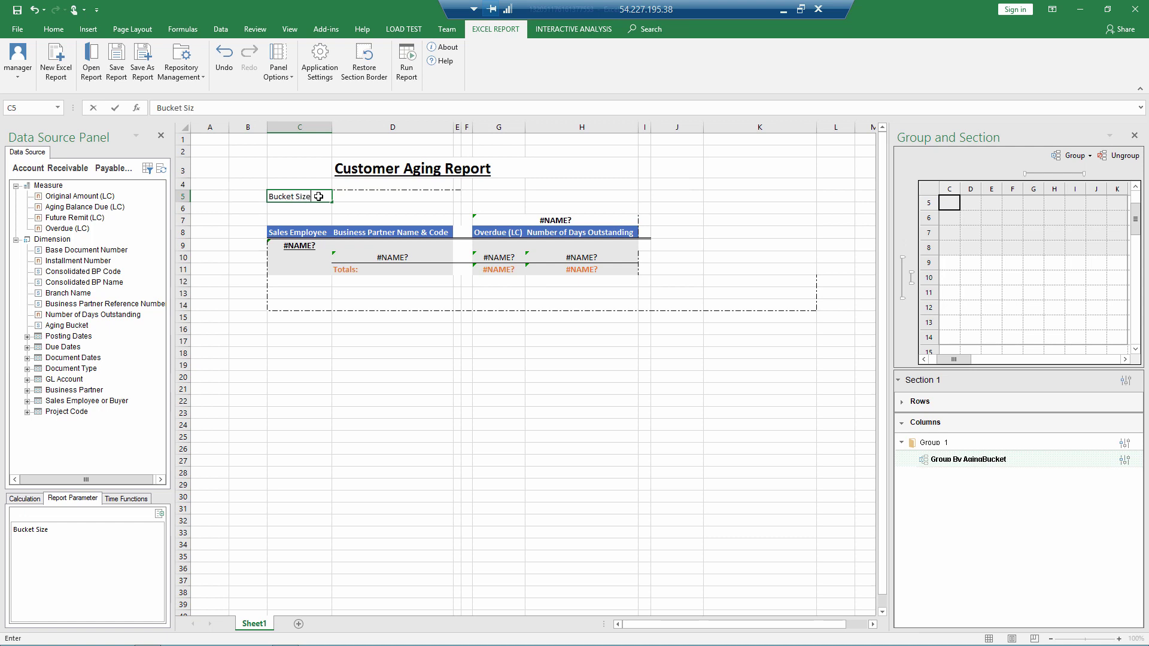
pyautogui.write('ket Size:')
pyautogui.press('Tab')
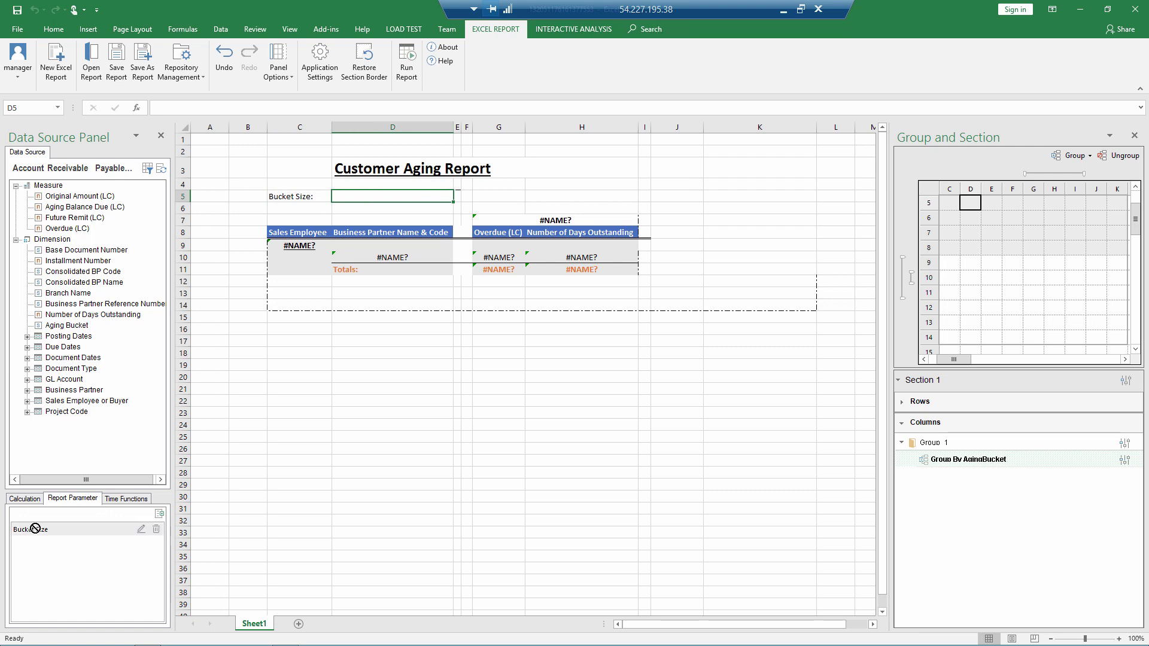
pyautogui.moveTo(33, 530); pyautogui.dragTo(370, 209)
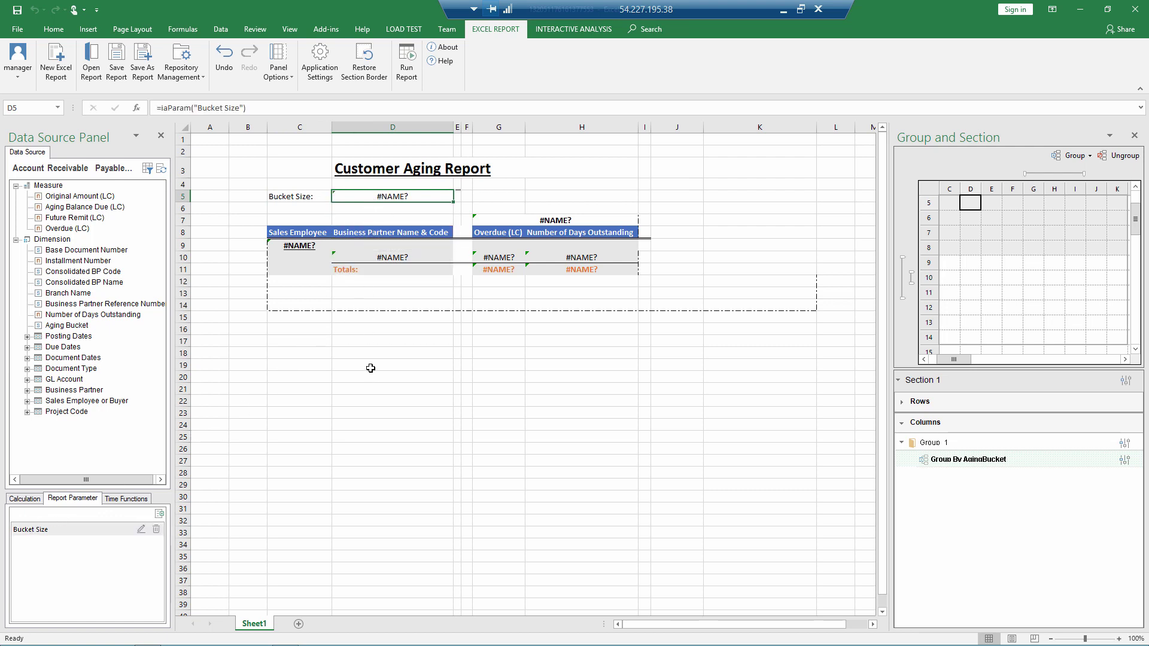
# Step: Add a trial Posting Dates: Posting Date = 2019 filter to the column group, then delete it
pyautogui.click(1125, 443)
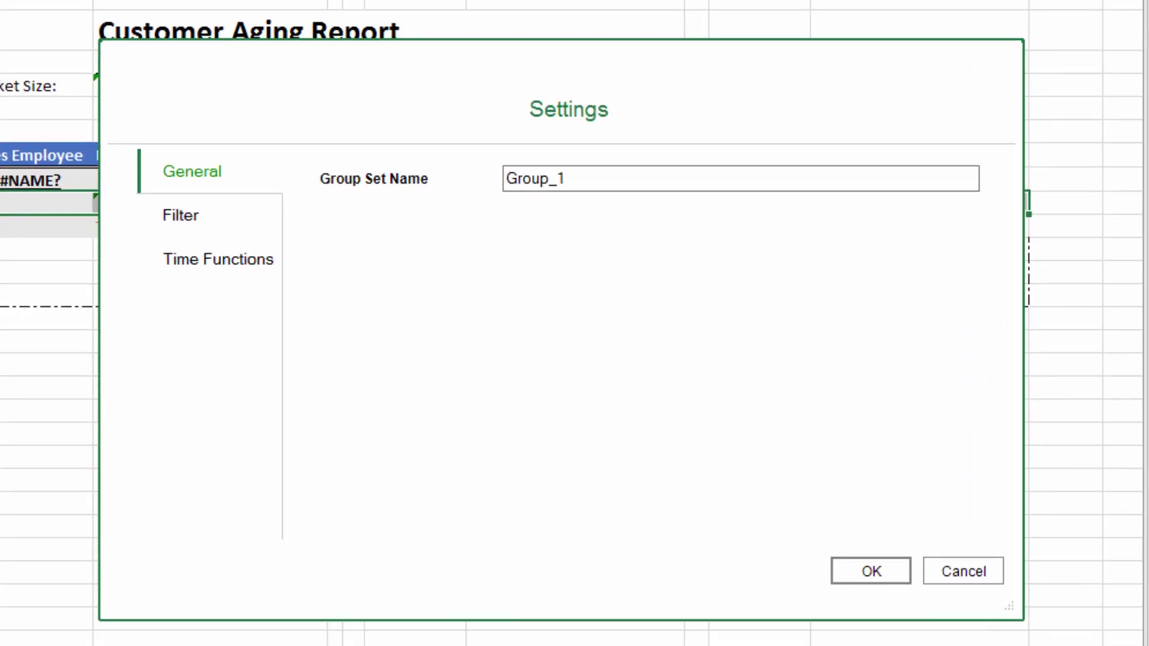
pyautogui.click(187, 215)
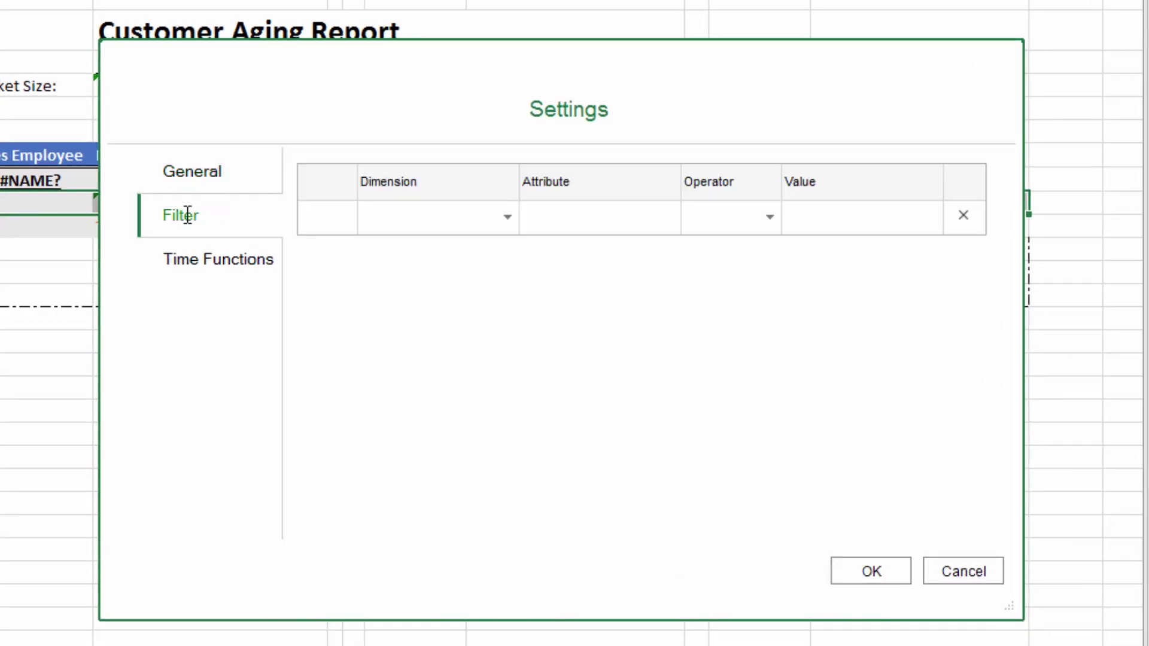
pyautogui.click(501, 218)
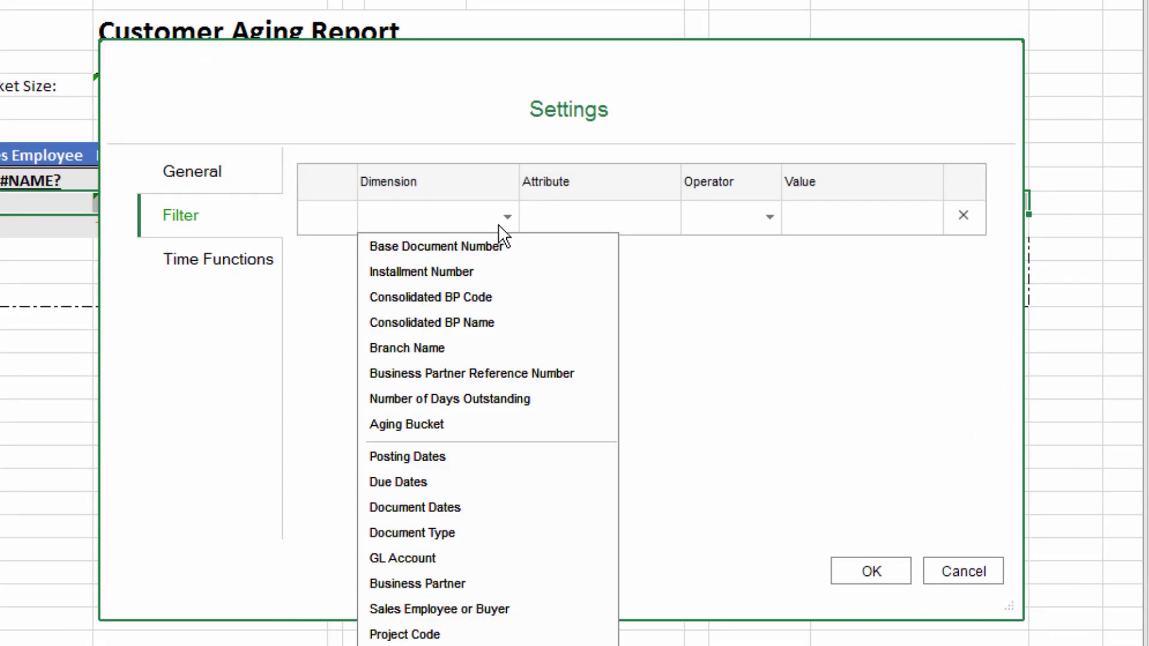
pyautogui.click(436, 457)
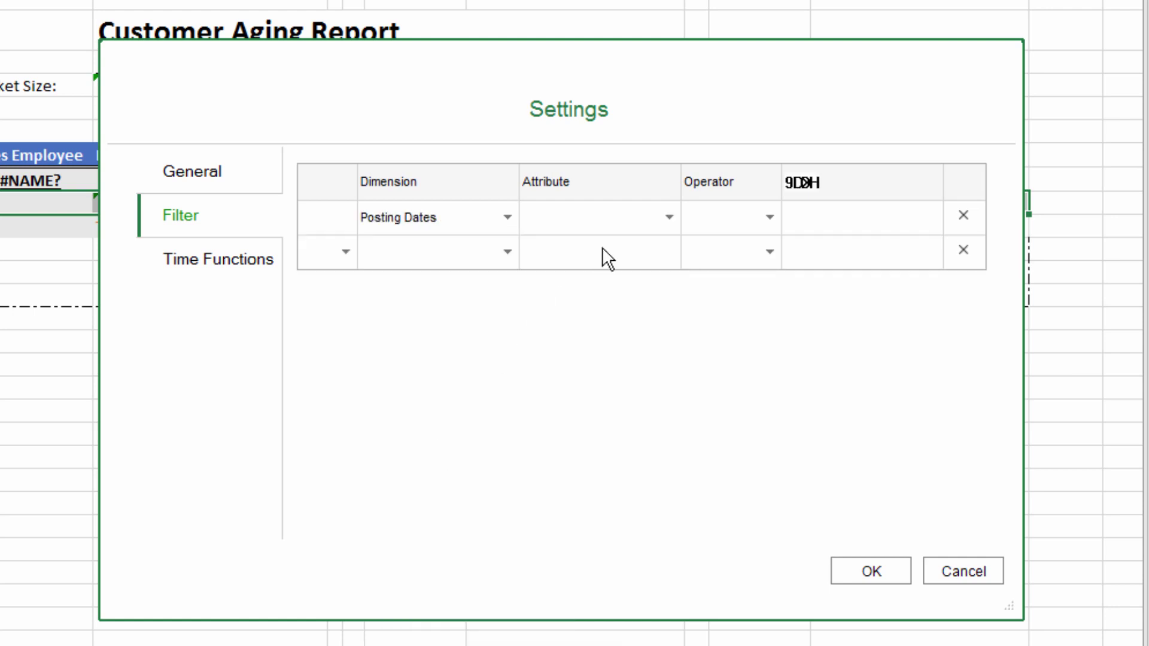
pyautogui.click(665, 219)
pyautogui.click(643, 249)
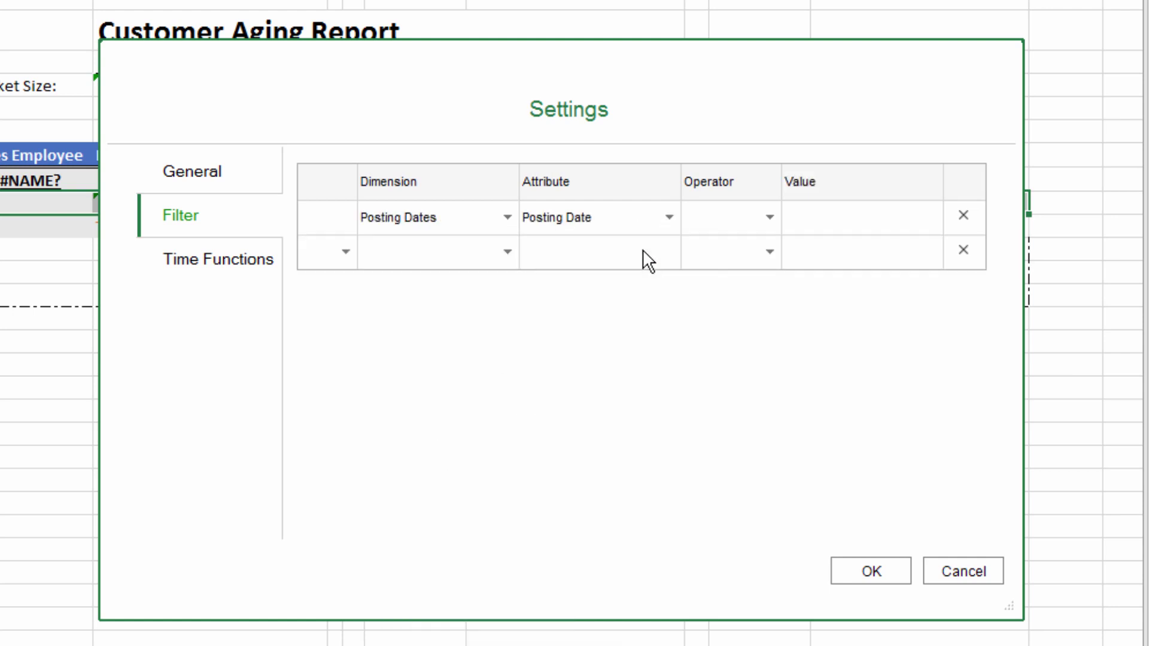
pyautogui.click(760, 222)
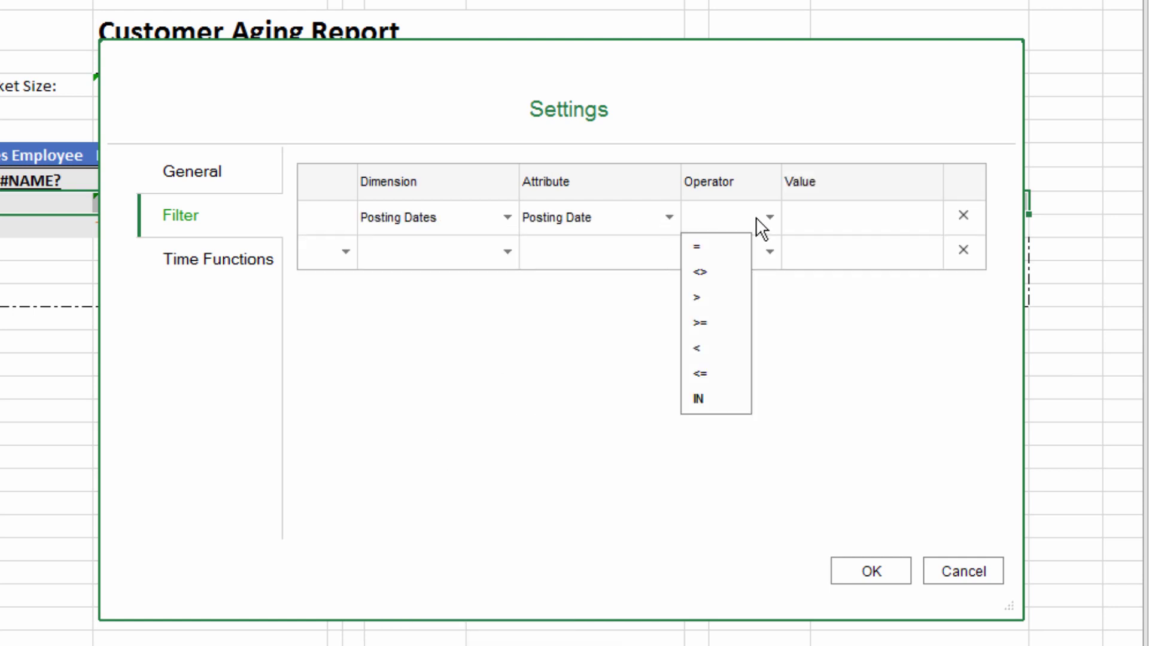
pyautogui.click(724, 248)
pyautogui.click(930, 217)
pyautogui.click(845, 217)
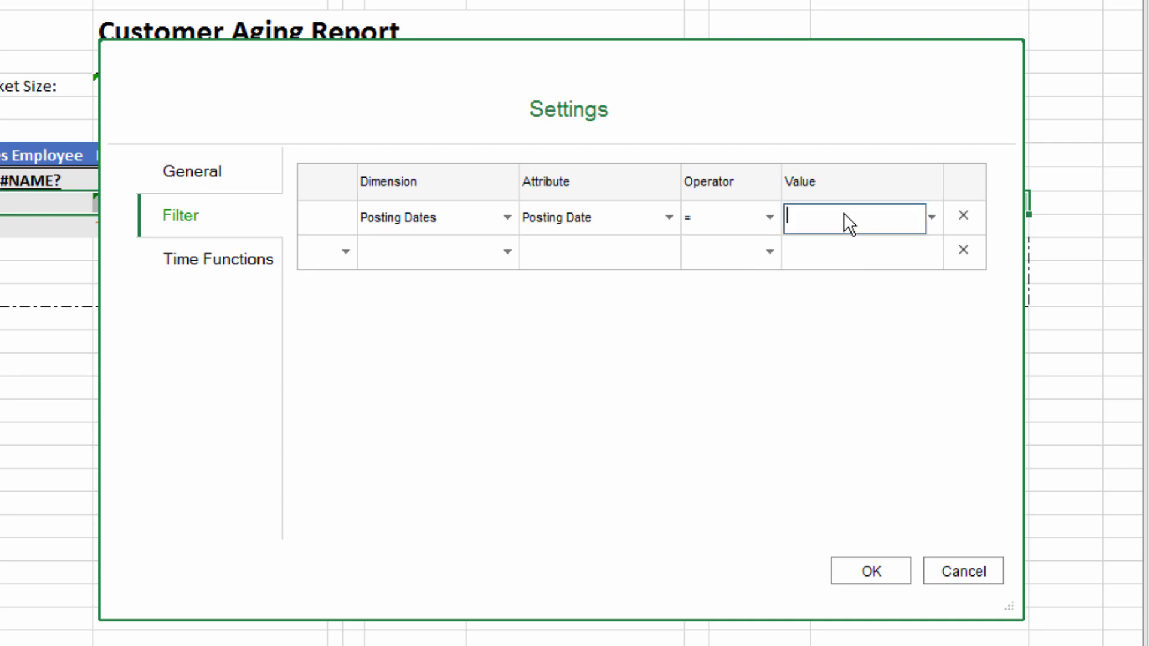
pyautogui.write('20198')
pyautogui.press('BackSpace')
pyautogui.click(961, 215)
# Step: Inspect the group's time functions, where Posting Date = YTD( ), and list the available functions
pyautogui.click(216, 259)
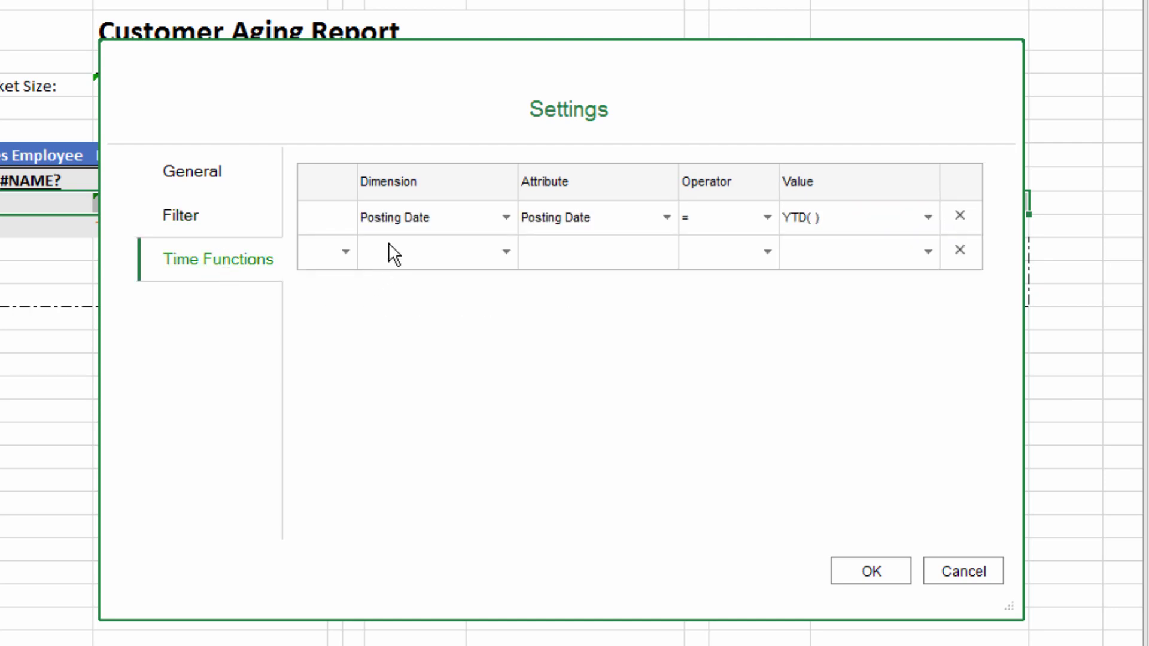
pyautogui.click(397, 218)
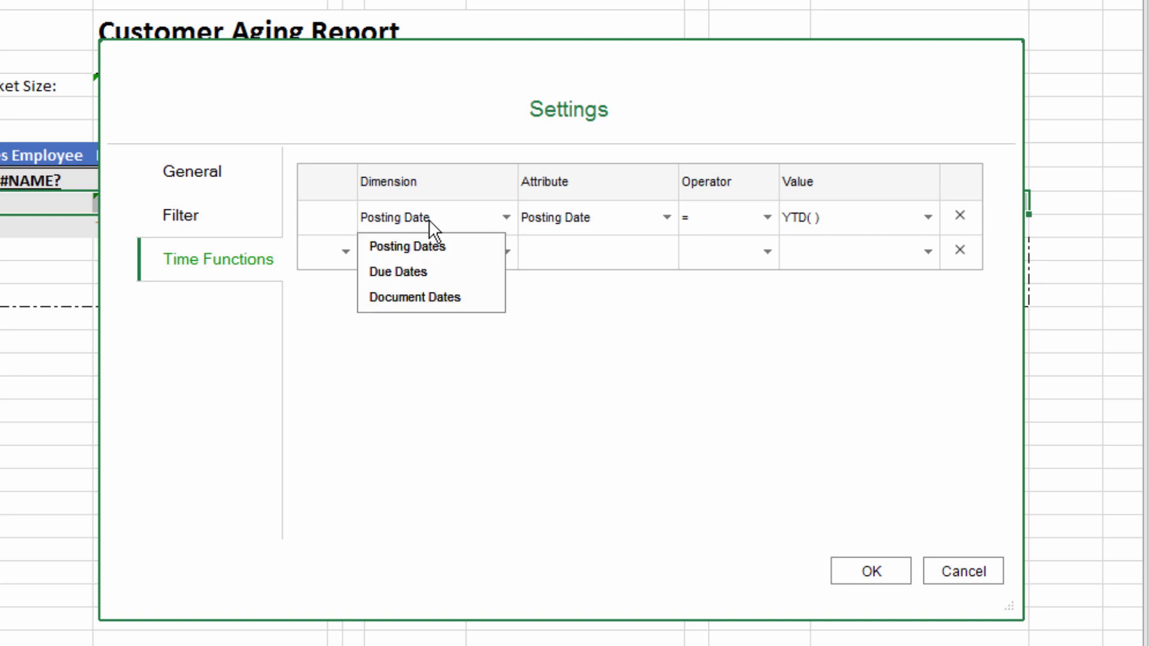
pyautogui.click(567, 217)
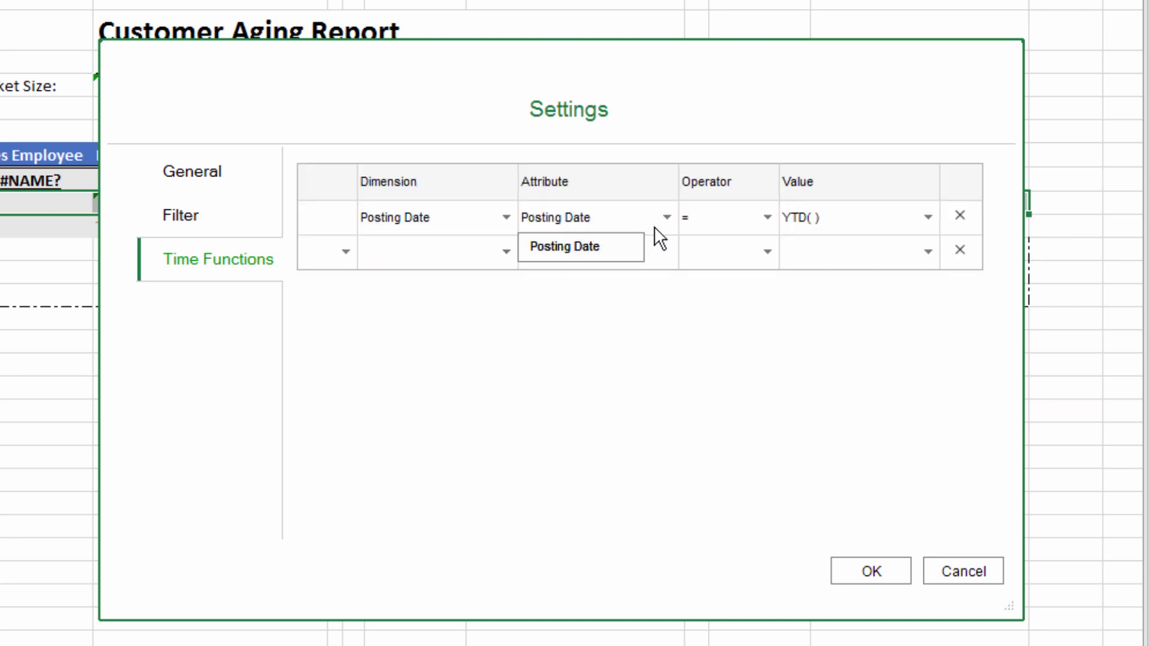
pyautogui.click(902, 214)
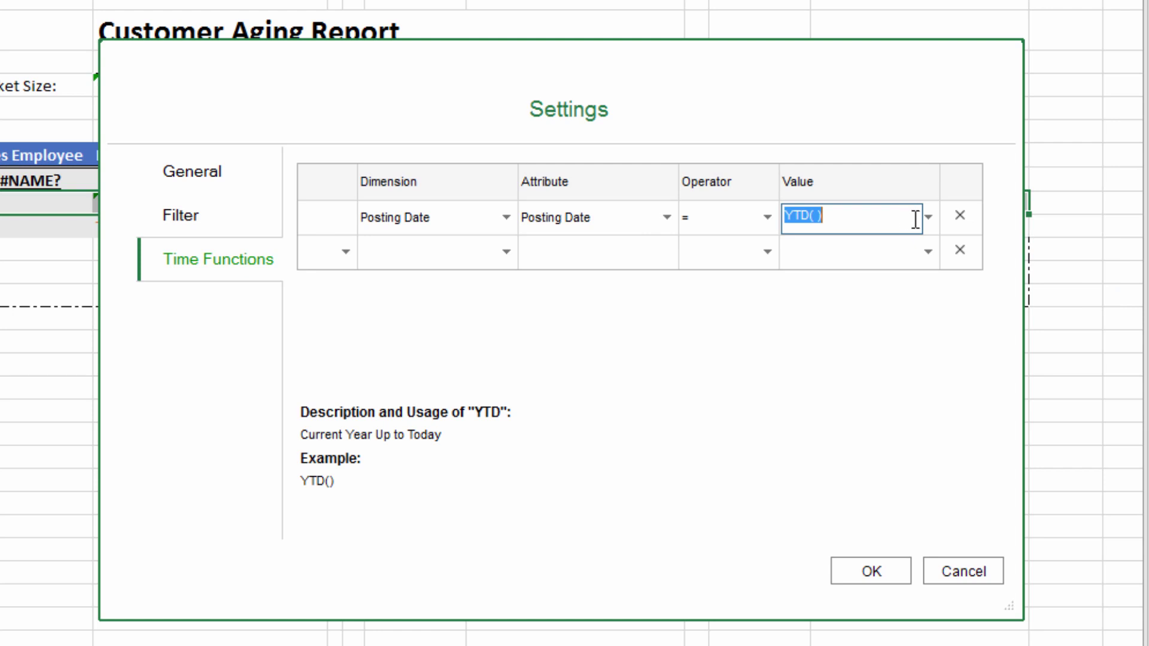
pyautogui.click(928, 218)
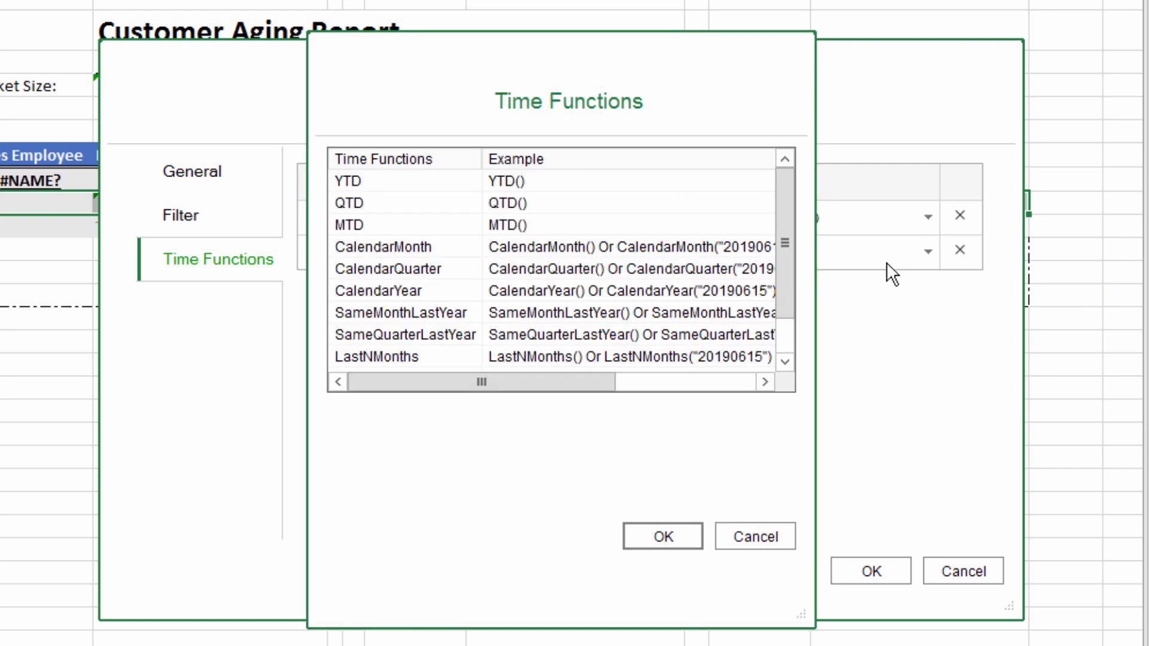
pyautogui.click(512, 181)
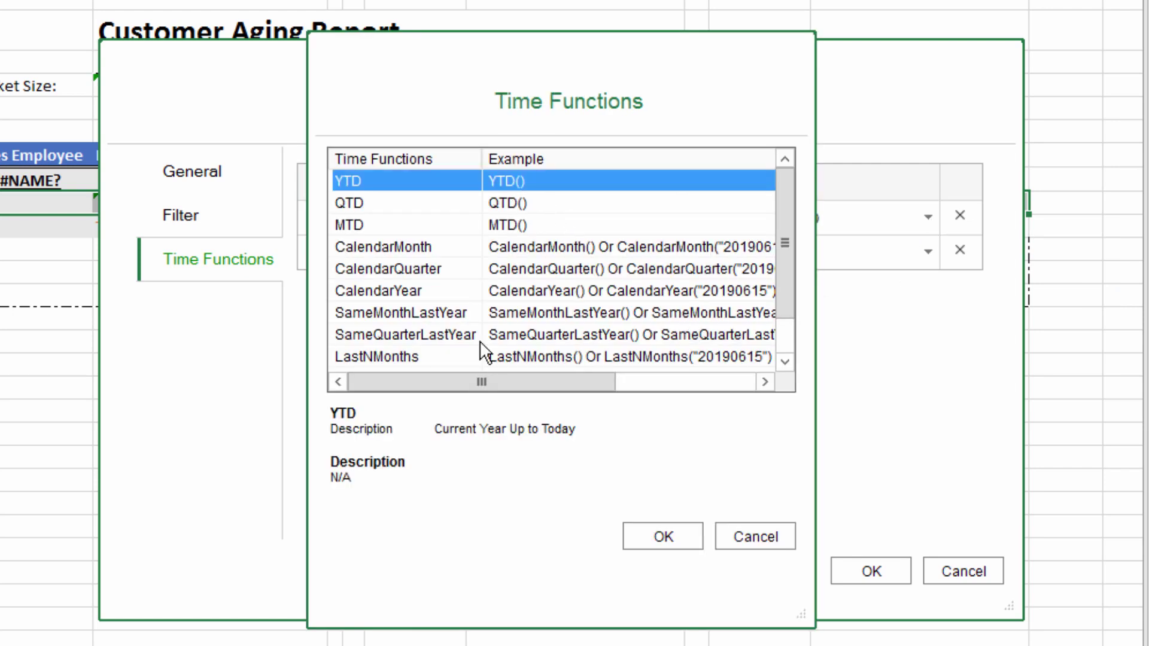
pyautogui.click(516, 245)
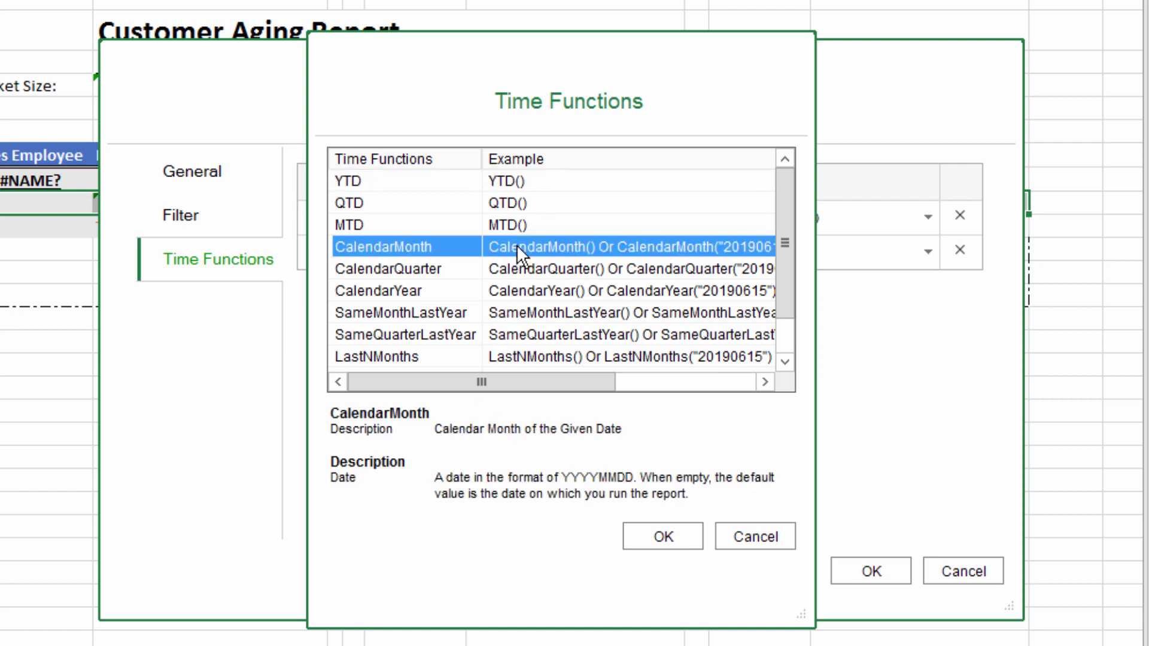
pyautogui.click(512, 317)
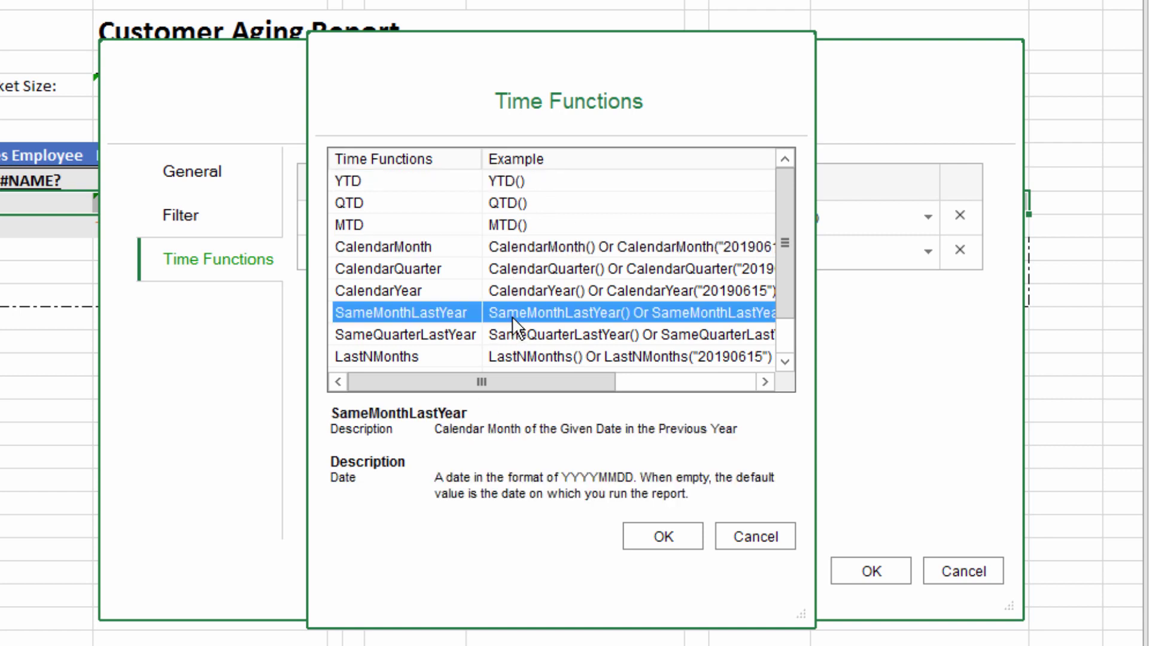
pyautogui.click(512, 329)
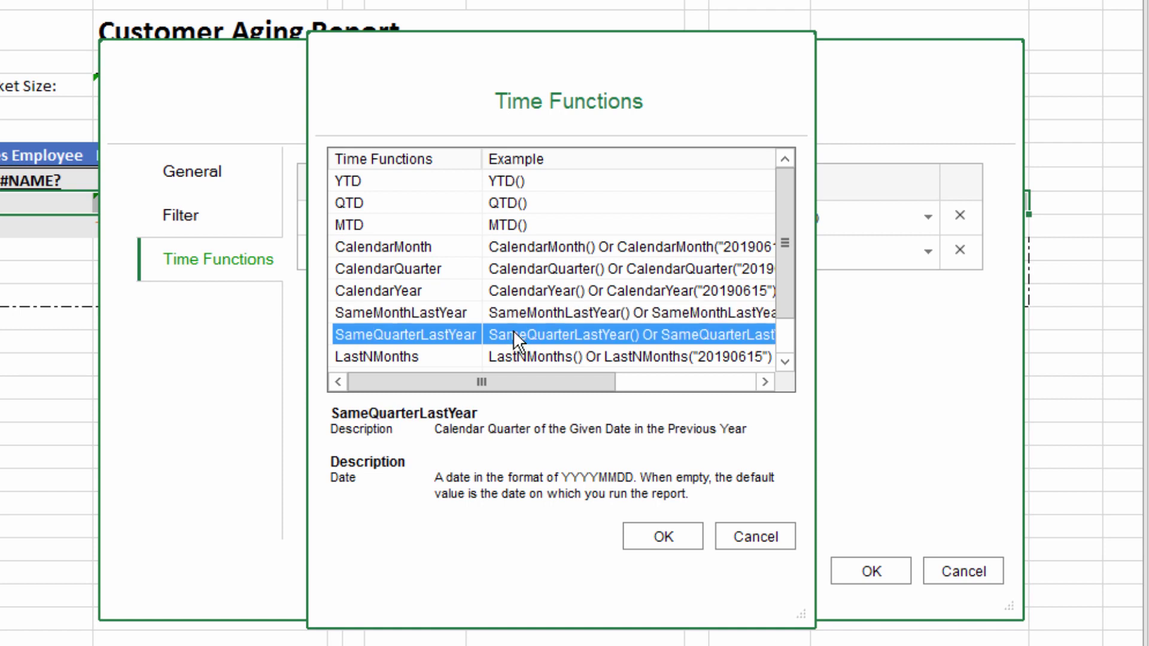
pyautogui.click(519, 355)
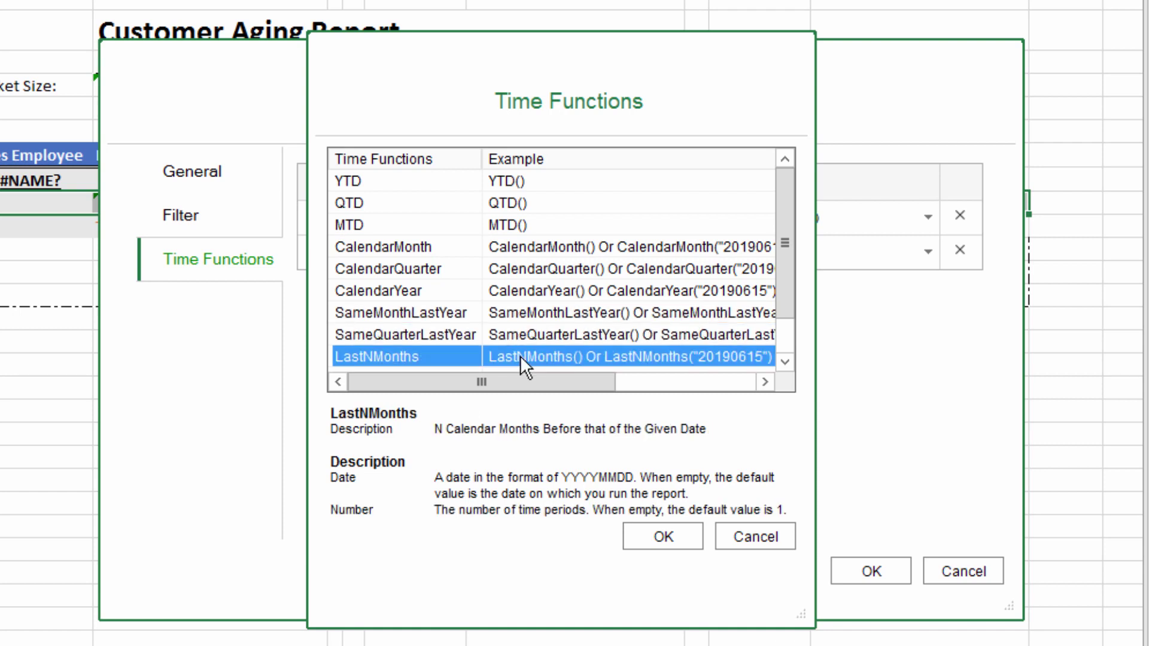
pyautogui.click(539, 332)
pyautogui.click(785, 361)
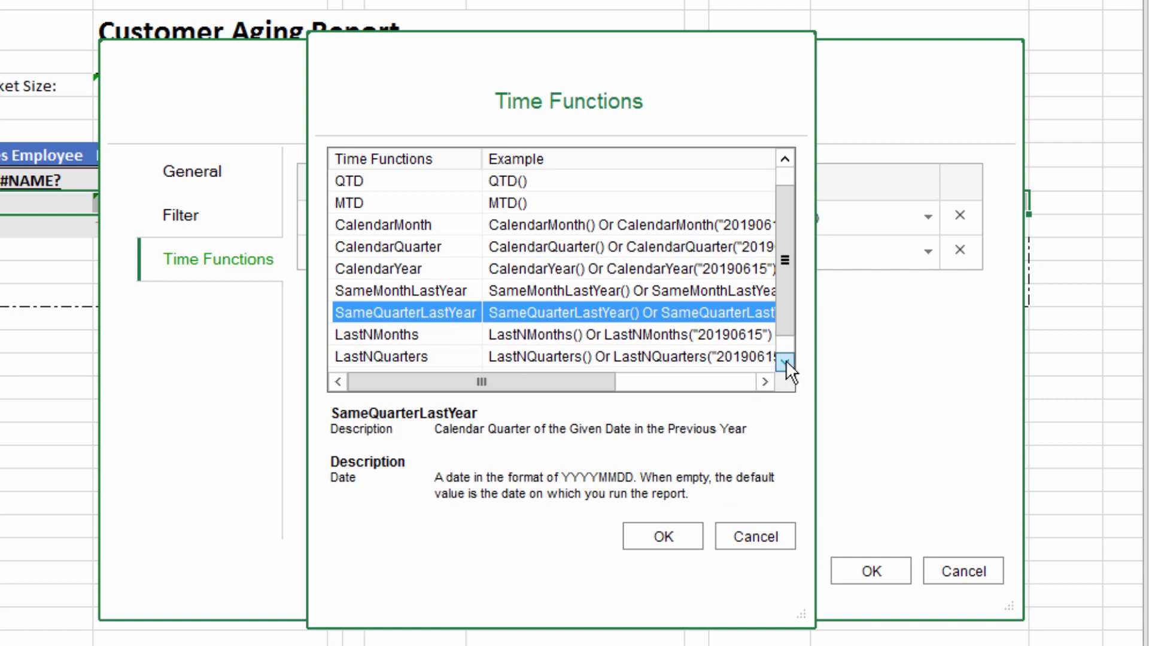
pyautogui.click(785, 361)
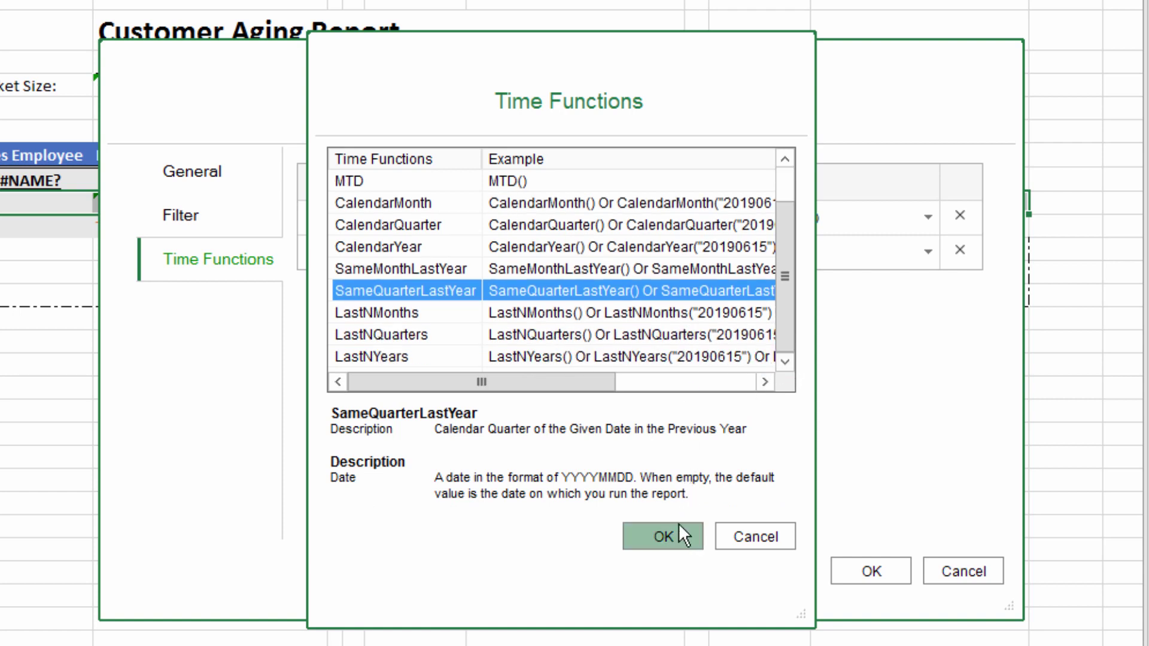
pyautogui.click(788, 174)
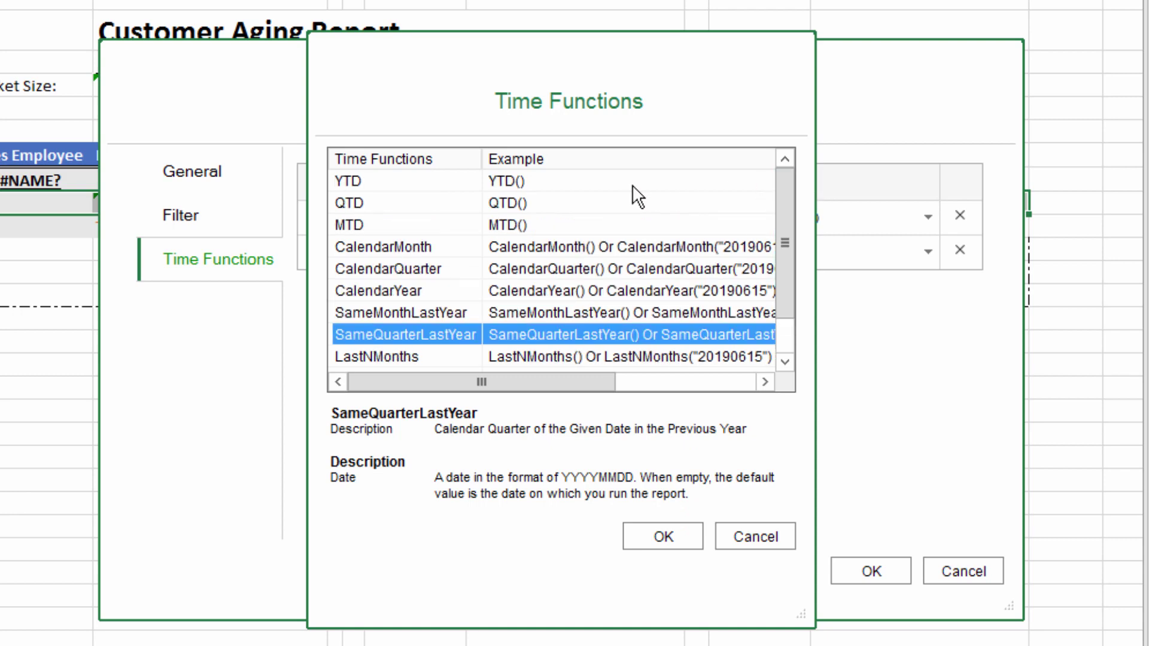
pyautogui.click(632, 184)
pyautogui.click(651, 531)
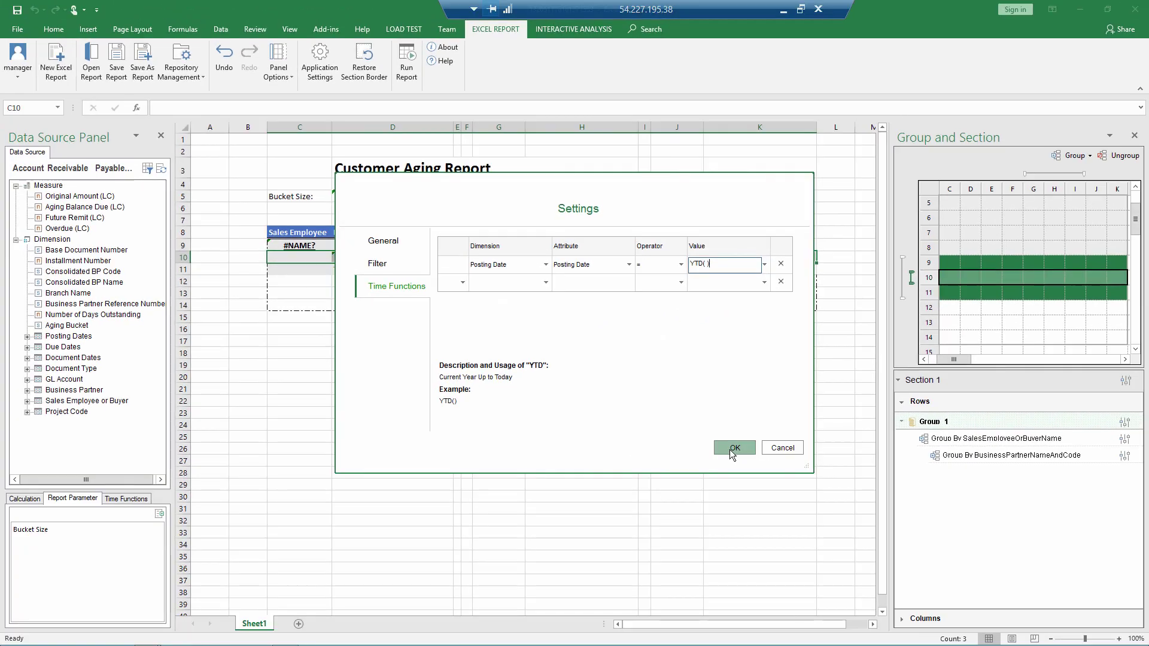
# Step: Save the group settings and run the report with Bucket Size 20, giving 0-20, 21-40, 41-60 columns
pyautogui.click(871, 571)
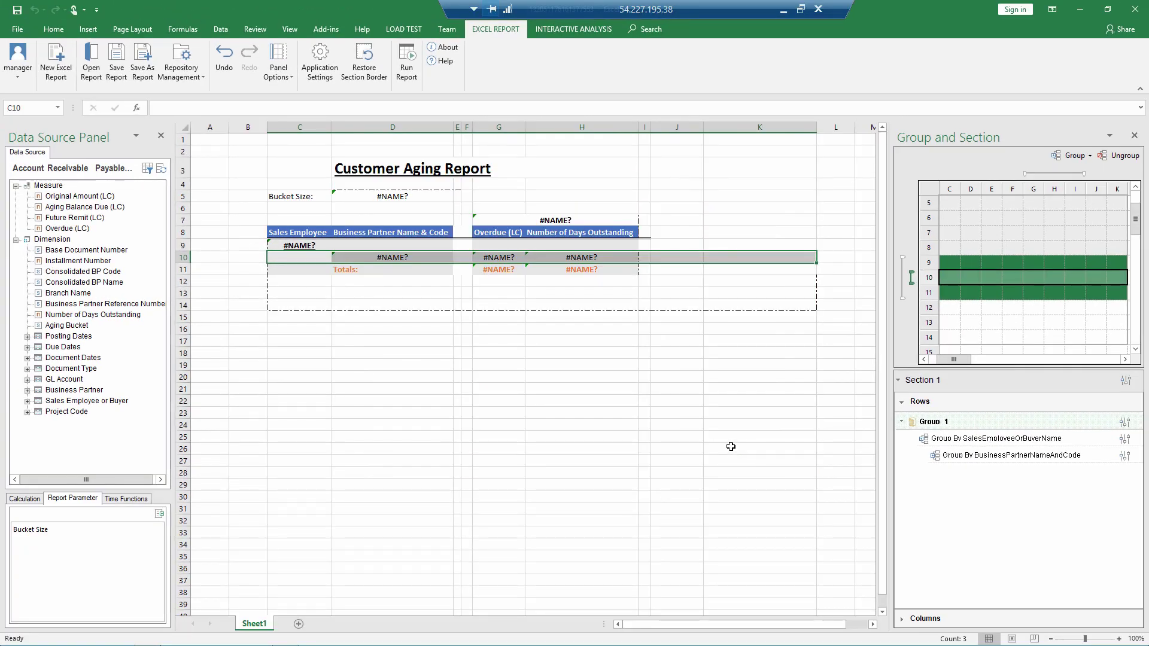
pyautogui.click(404, 71)
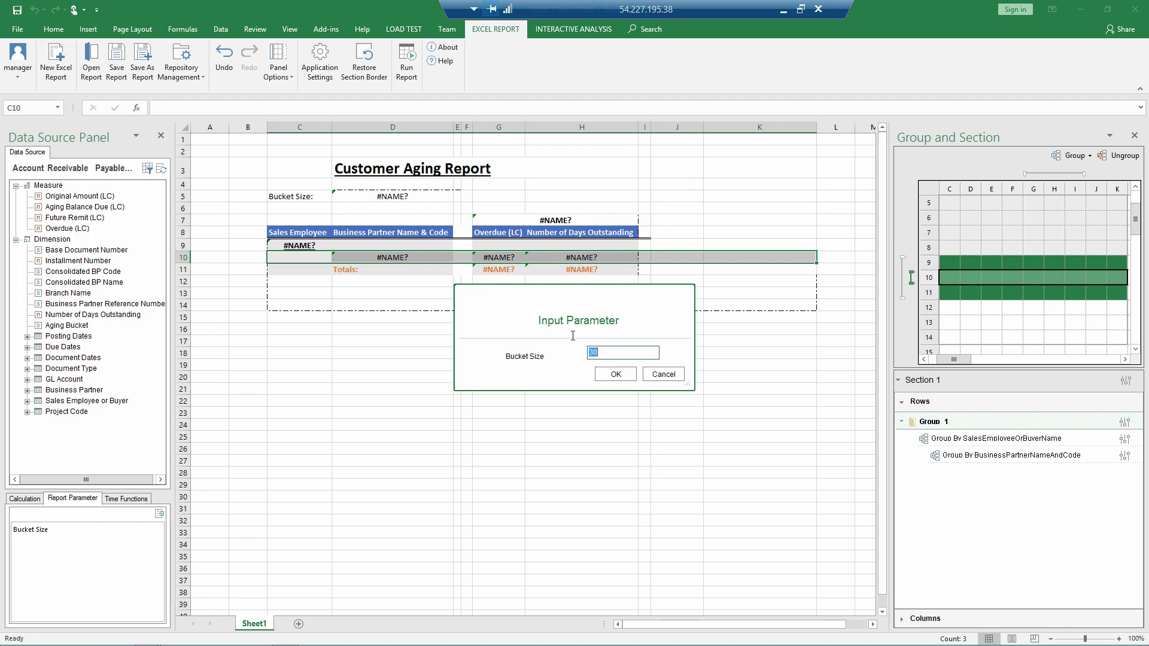
pyautogui.write('20')
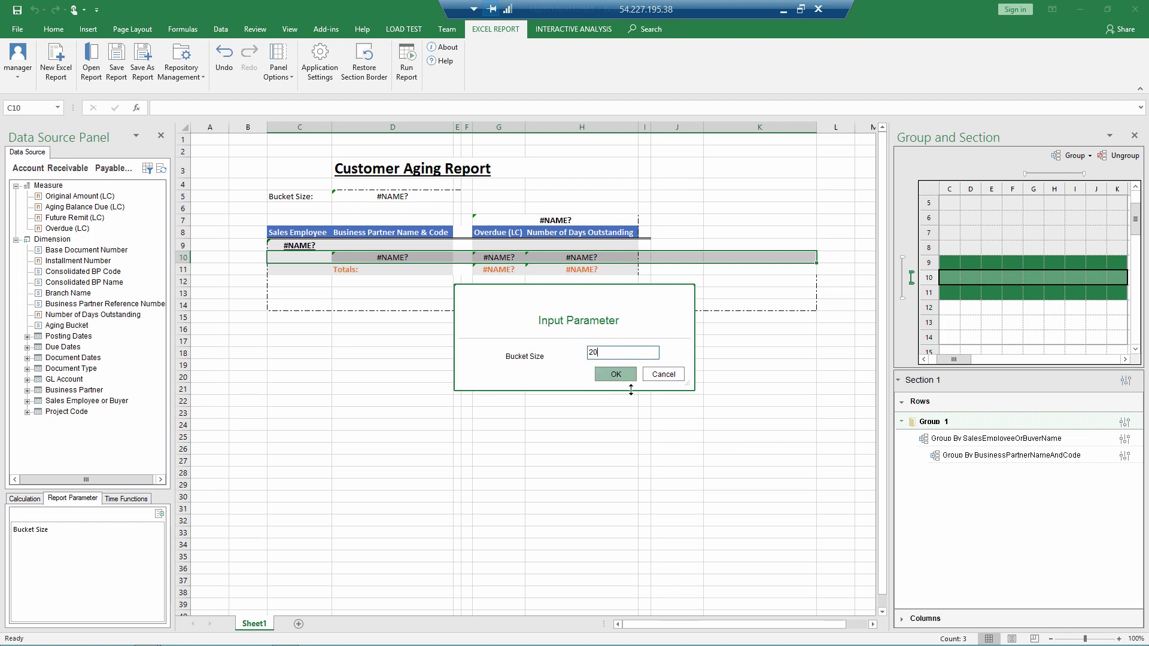
pyautogui.click(617, 374)
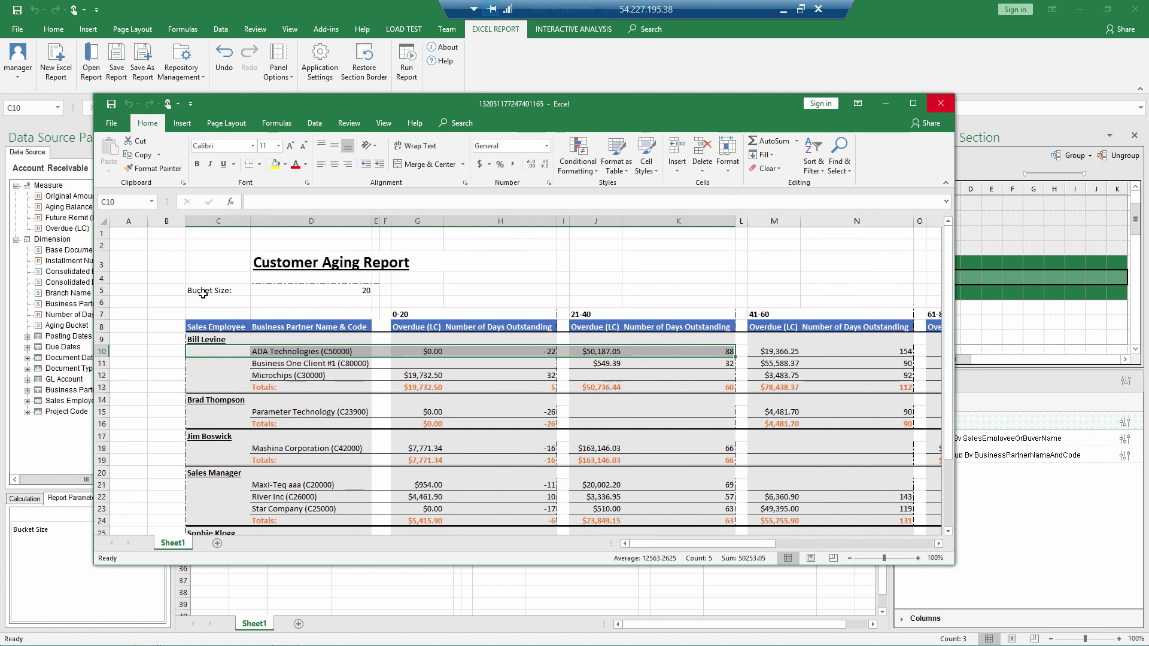
pyautogui.scroll(-3, 318, 366)
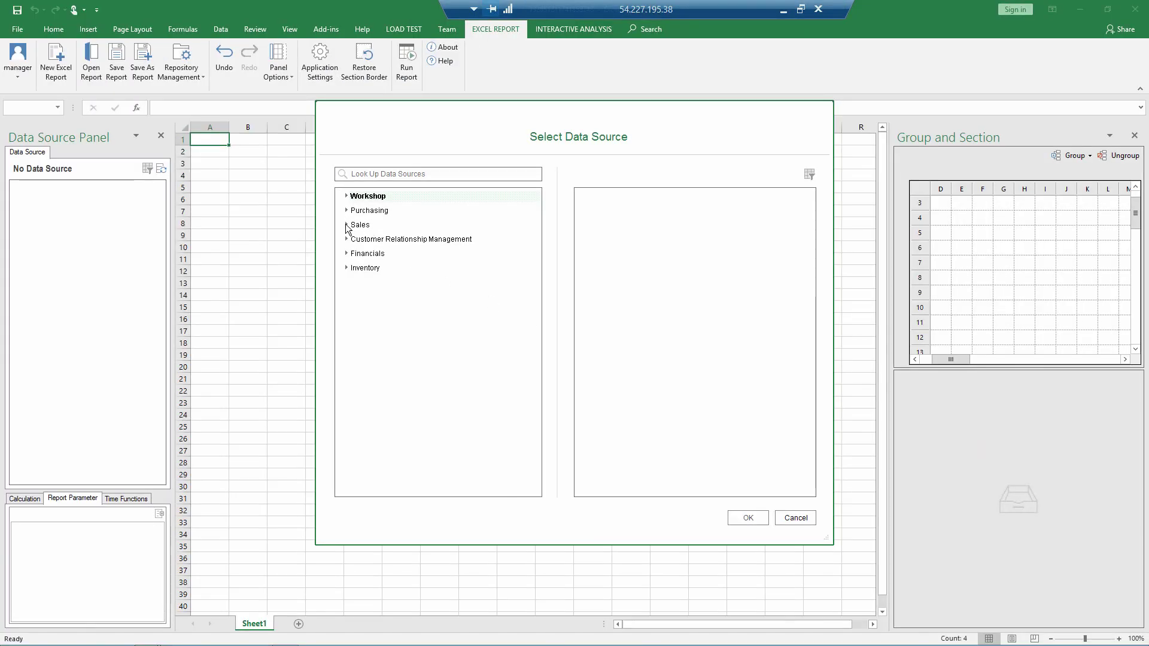
# Step: Base the new report on the Sales > Multi-Document Scenarios Profitability Analysis data source
pyautogui.click(347, 226)
pyautogui.click(358, 240)
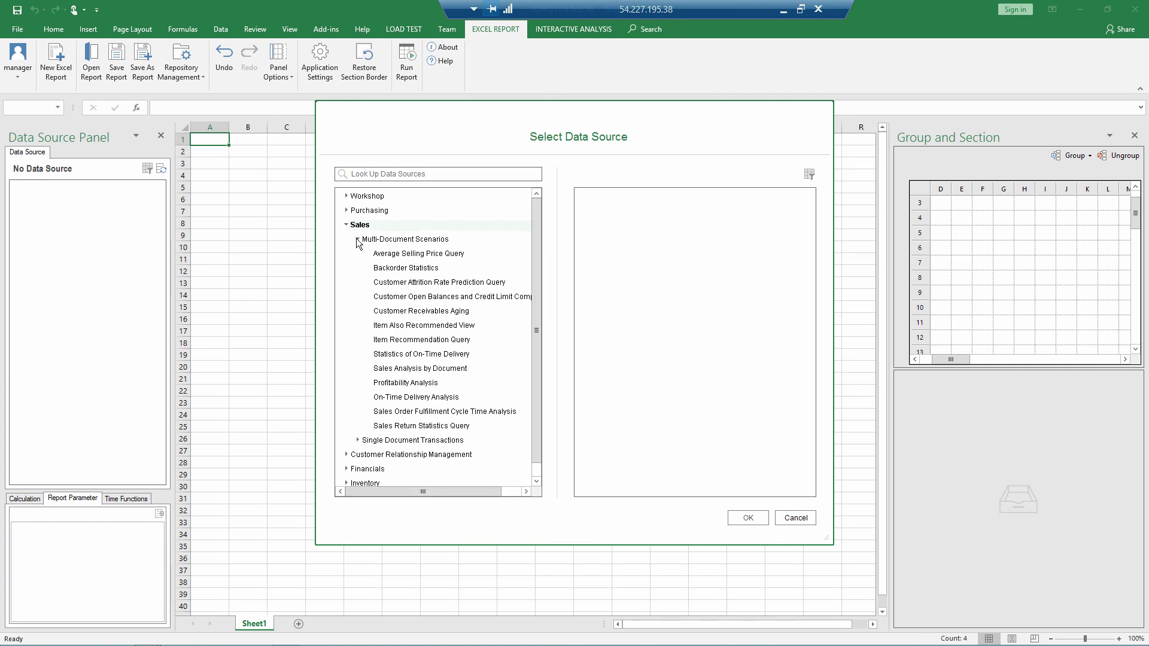
pyautogui.click(392, 383)
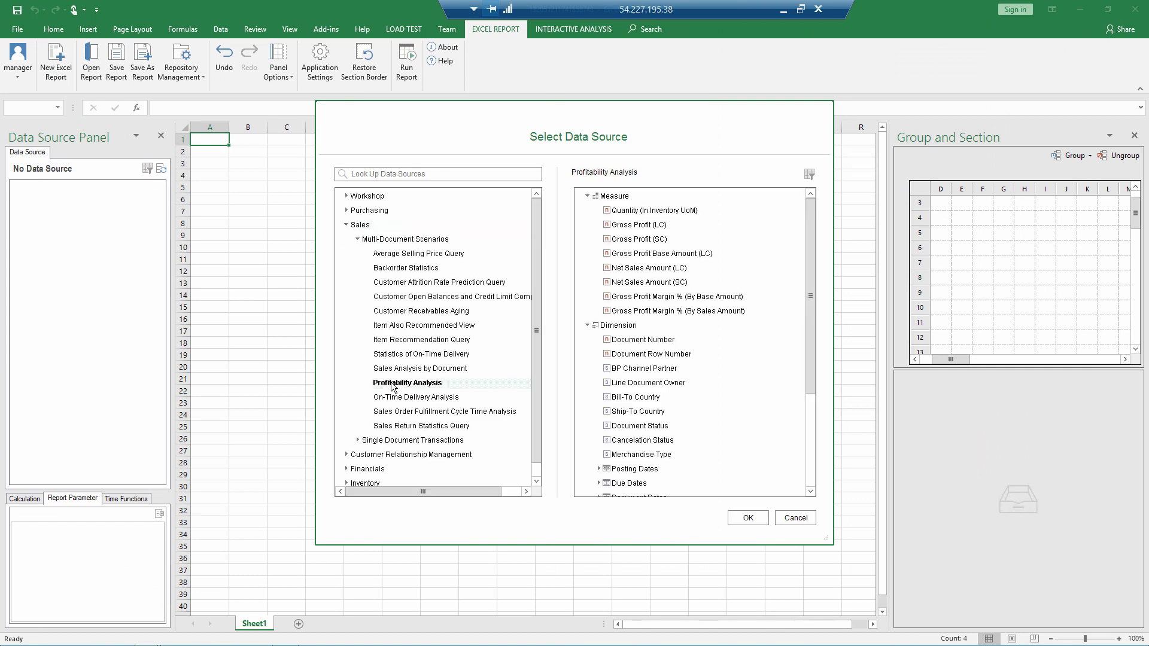
pyautogui.click(748, 519)
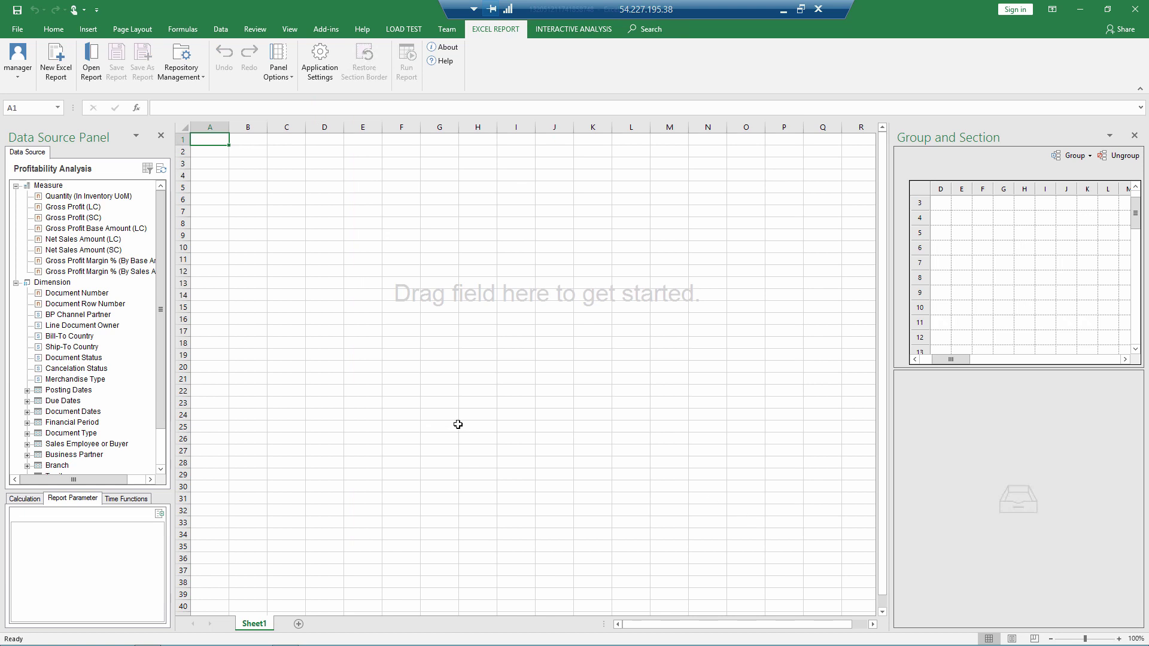
# Step: Expand the Item dimension and place Item Description & Code at cell D6
pyautogui.click(162, 460)
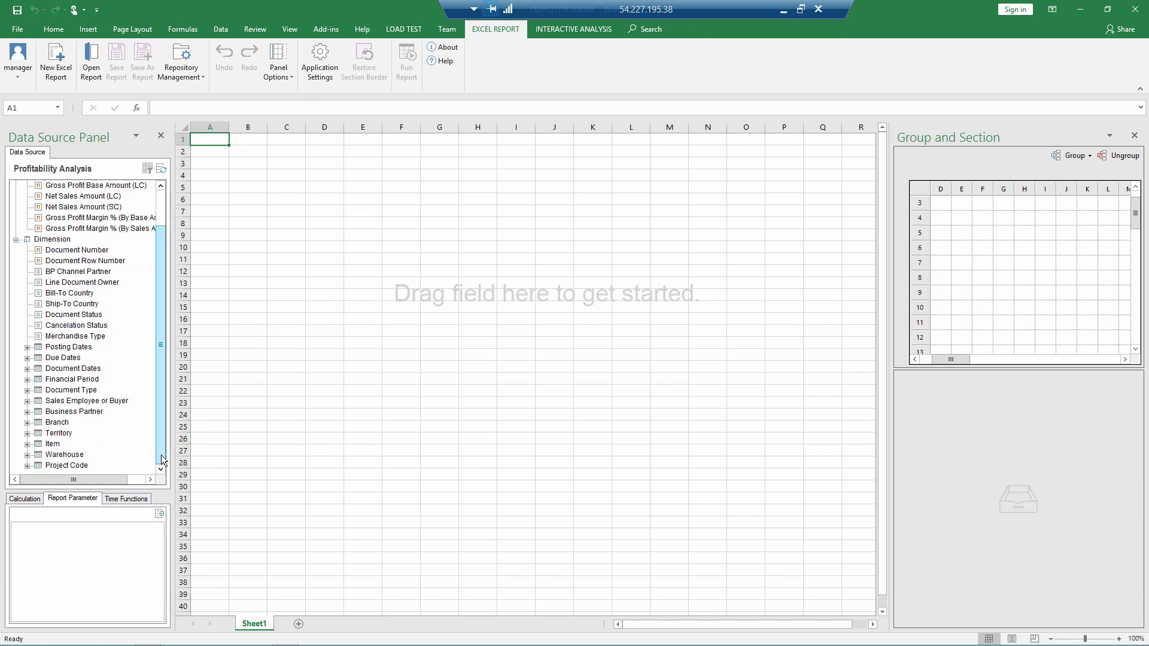
pyautogui.click(27, 444)
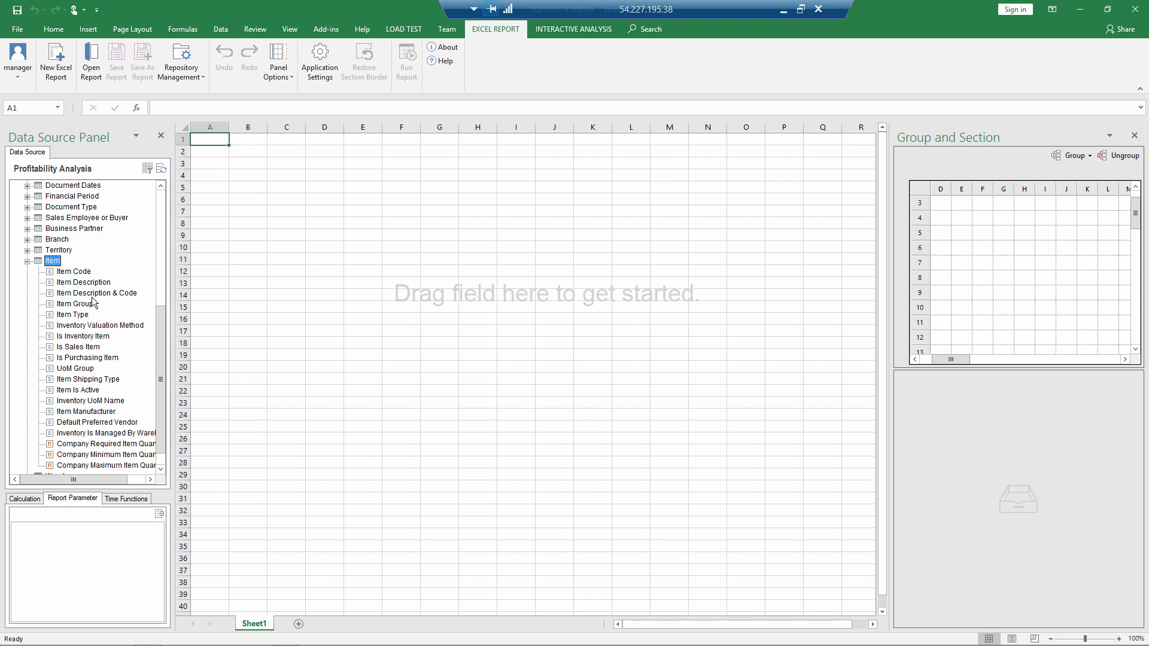
pyautogui.moveTo(95, 294); pyautogui.dragTo(316, 204)
# Step: Confirm the new section and add Quantity (In Inventory UoM) and Net Sales Amount (LC) columns
pyautogui.click(654, 425)
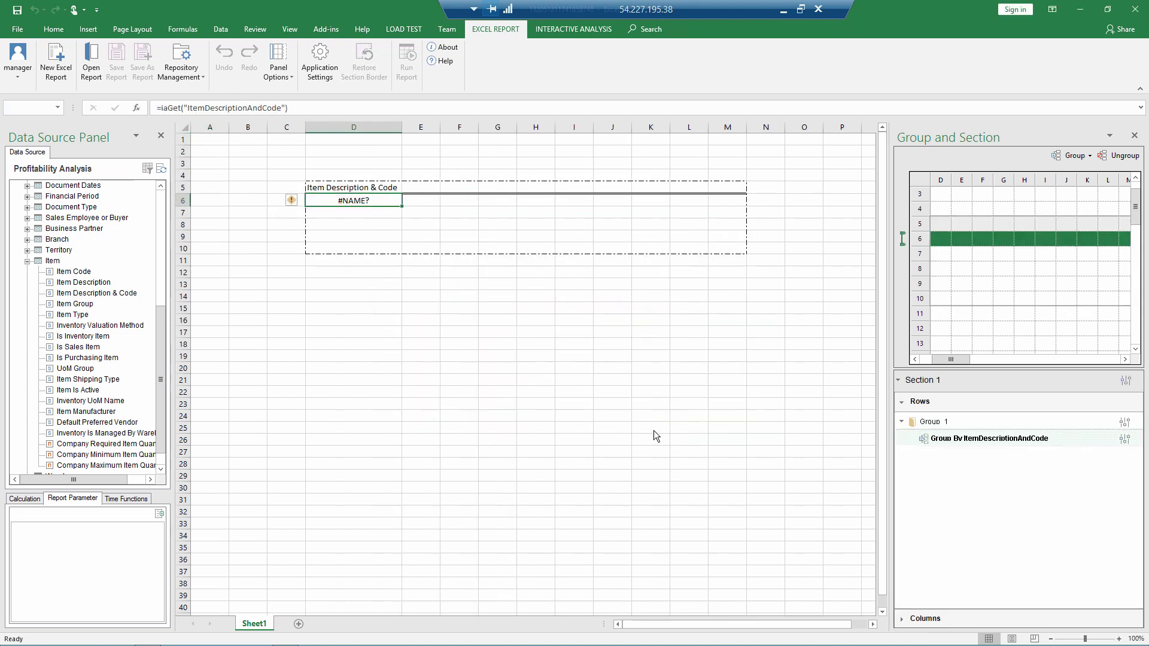
pyautogui.moveTo(161, 335); pyautogui.dragTo(160, 215)
pyautogui.moveTo(74, 199); pyautogui.dragTo(458, 202)
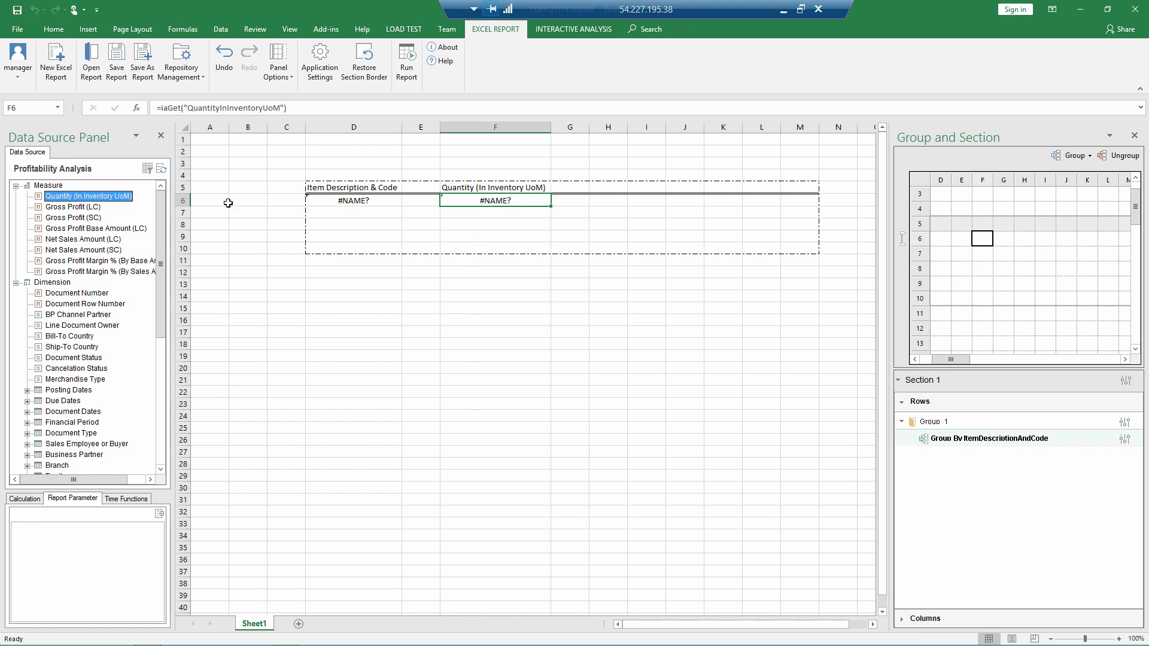
pyautogui.moveTo(82, 239); pyautogui.dragTo(571, 202)
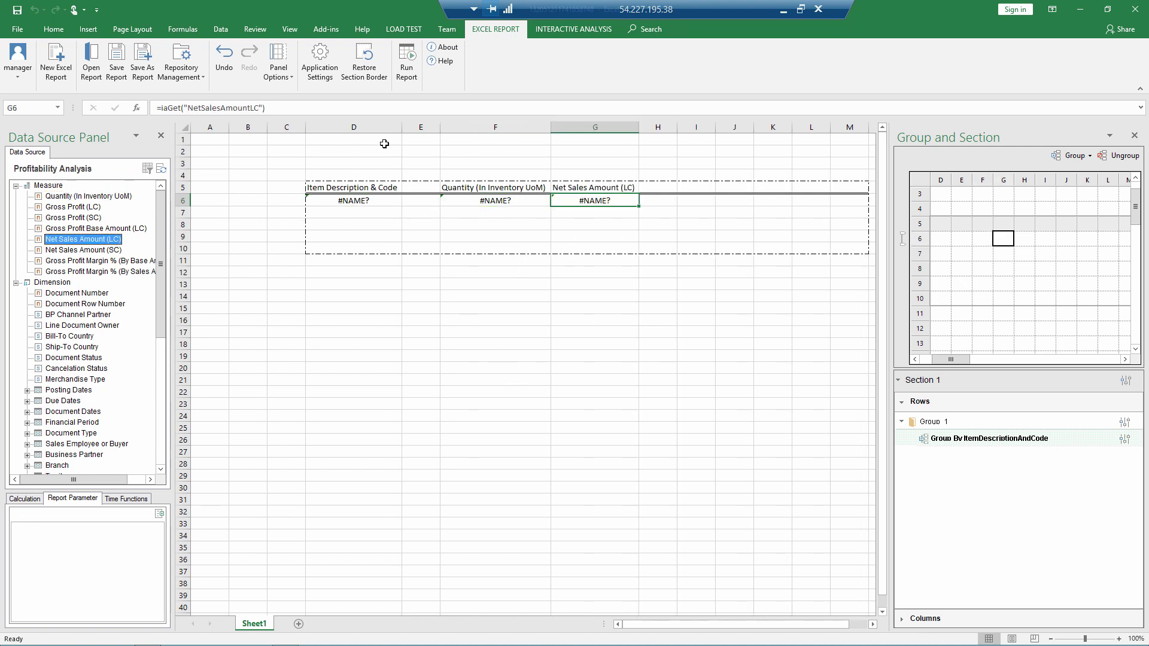
# Step: Test-run the report, review the results, and close the result window
pyautogui.click(407, 59)
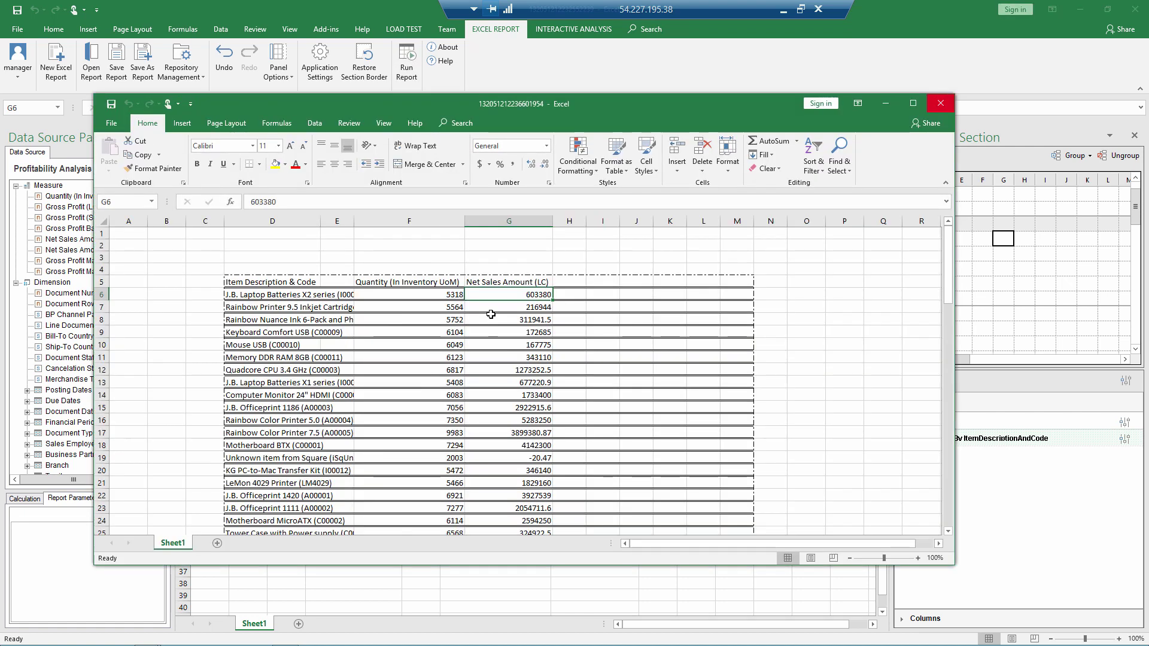
pyautogui.scroll(-7, 778, 389)
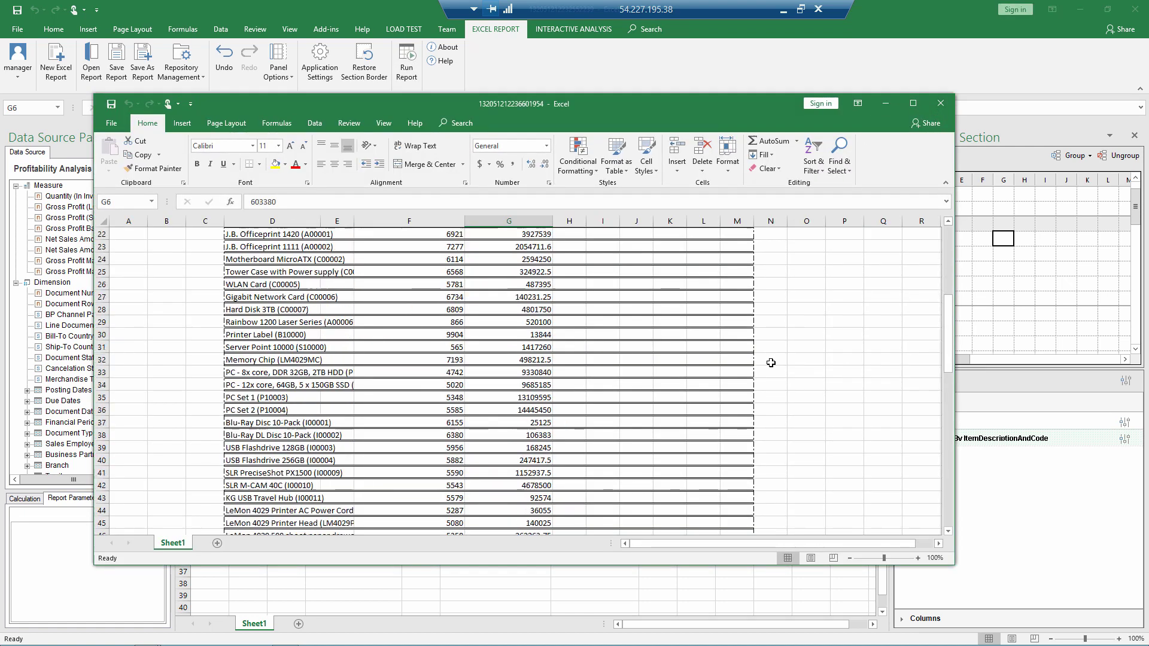
pyautogui.scroll(7, 771, 371)
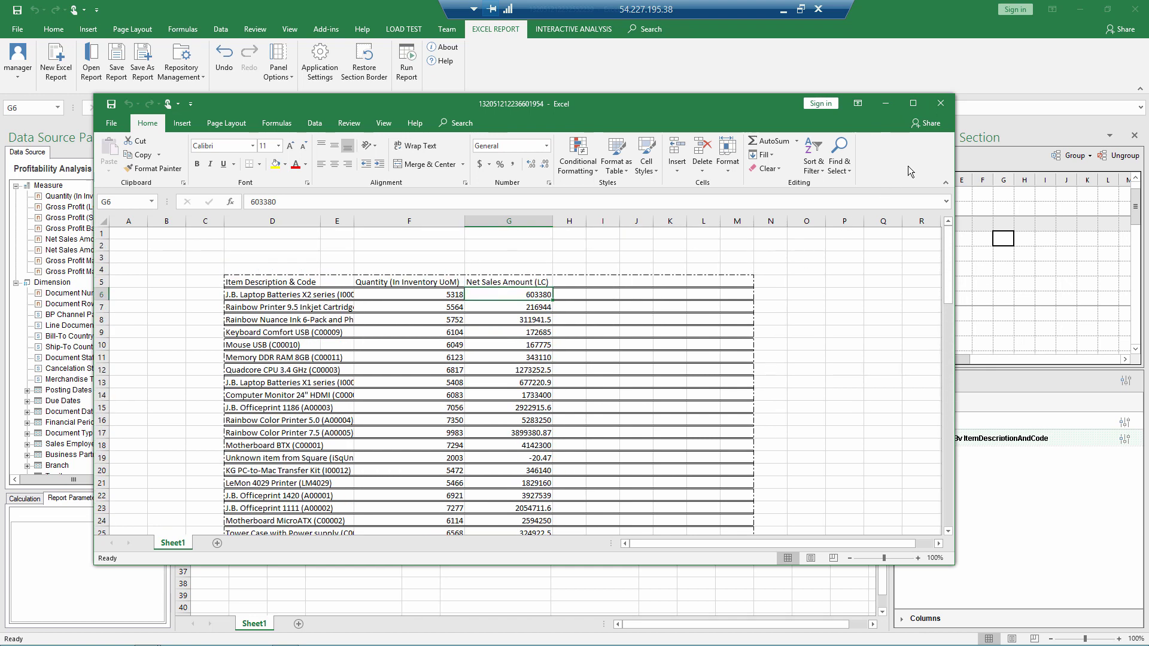
pyautogui.click(940, 105)
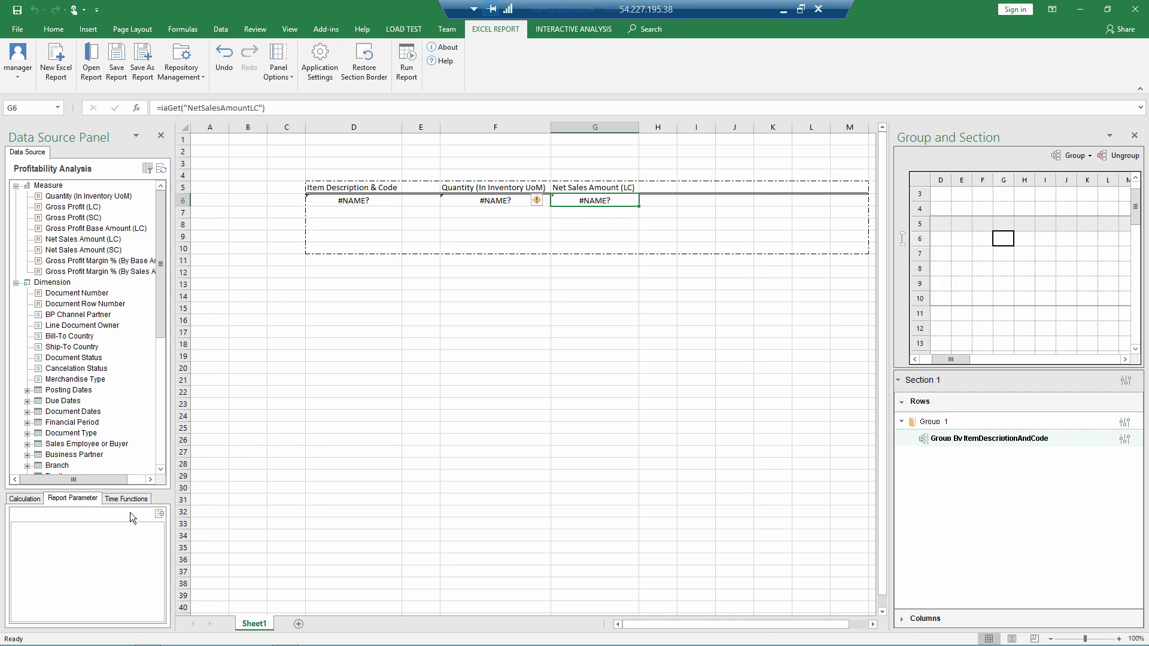
# Step: Create a report parameter named 'Item Group' with Dynamic input type
pyautogui.click(159, 515)
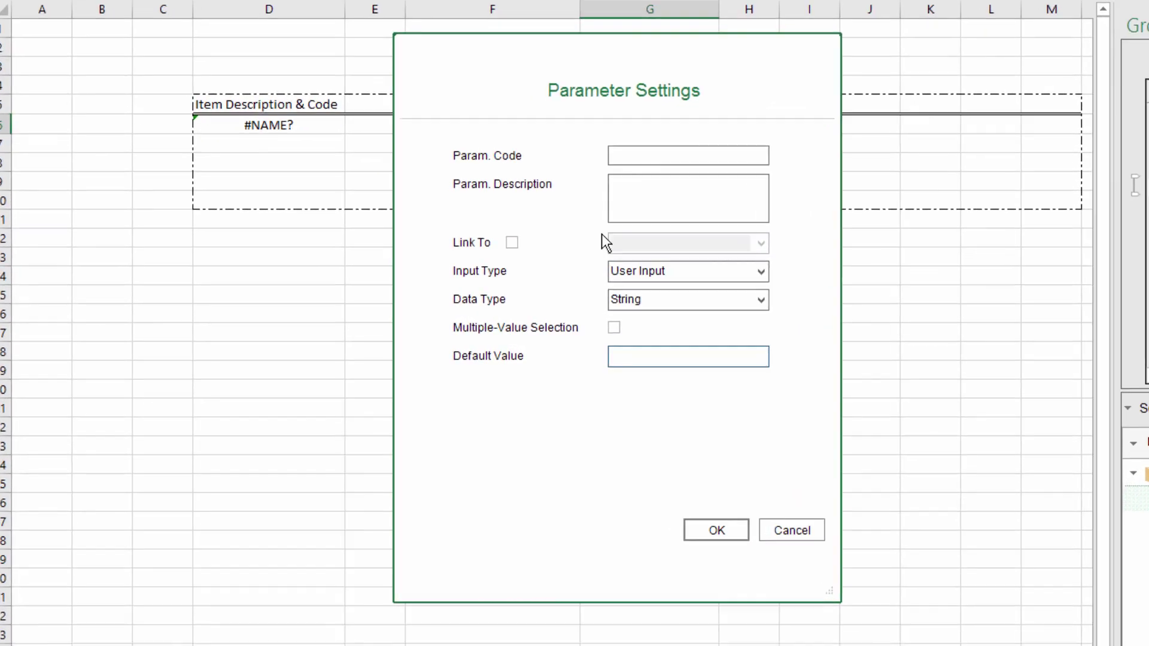
pyautogui.write('Item Group')
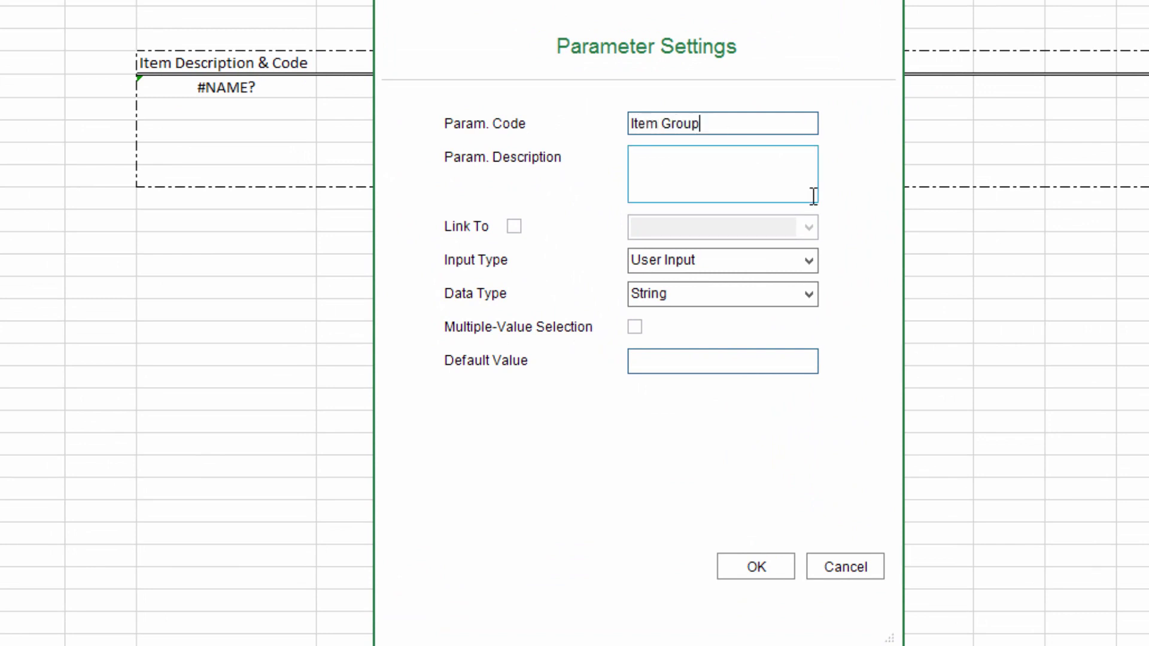
pyautogui.click(808, 261)
pyautogui.click(657, 286)
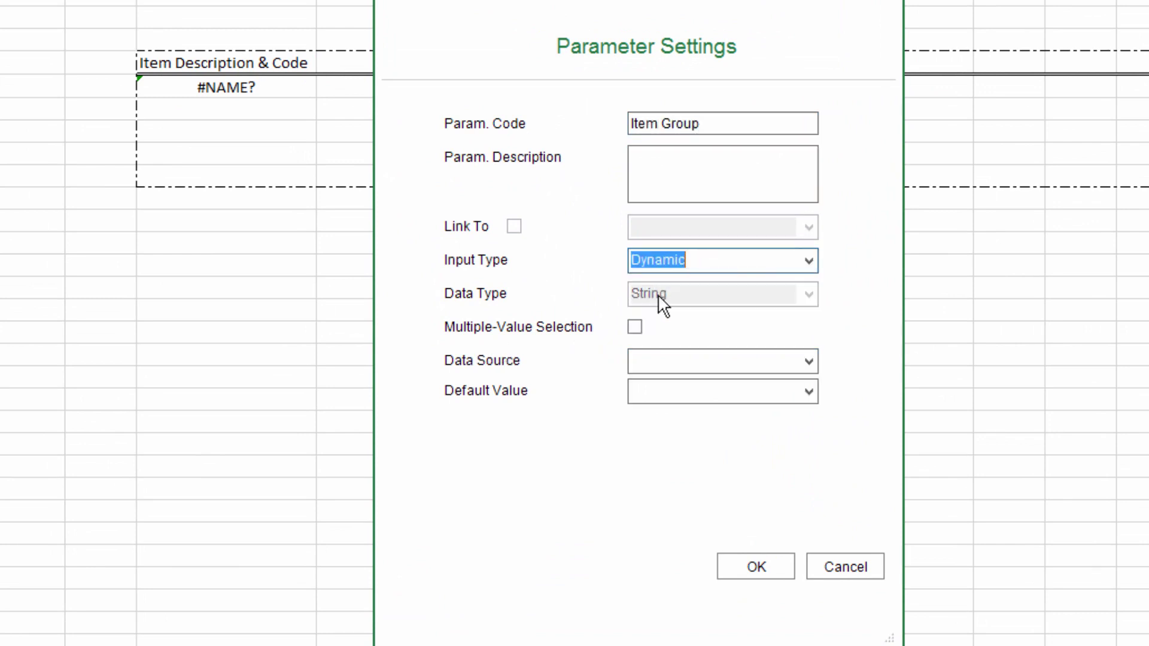
# Step: Set the parameter's data source to Item > Item Group
pyautogui.click(804, 362)
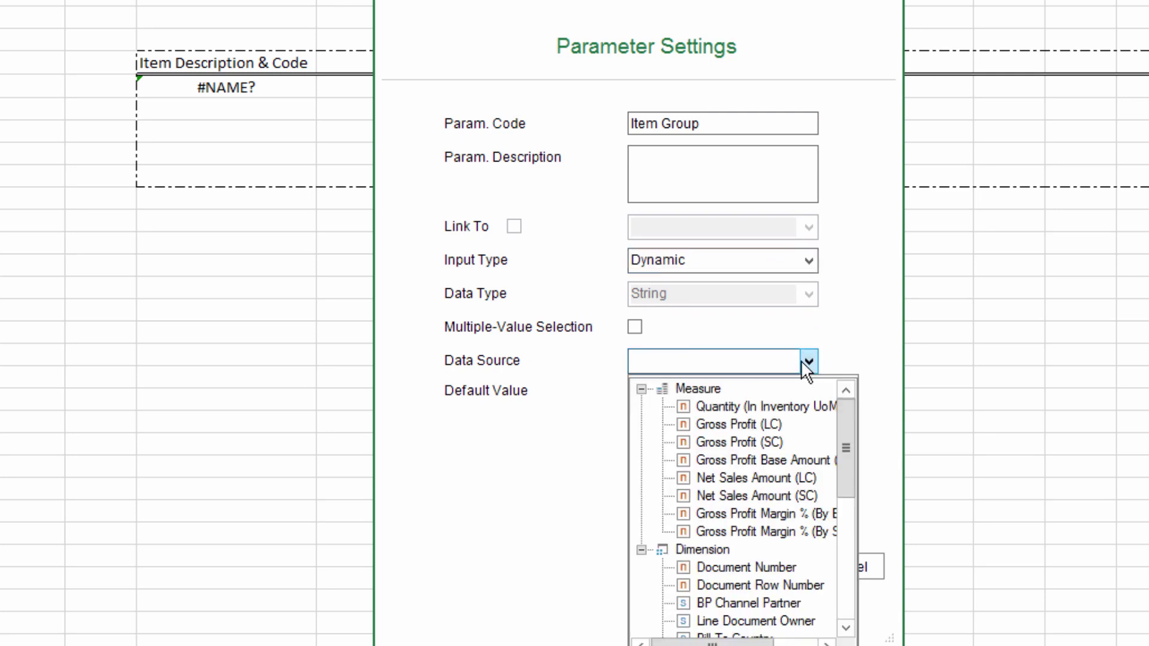
pyautogui.click(838, 512)
pyautogui.click(846, 627)
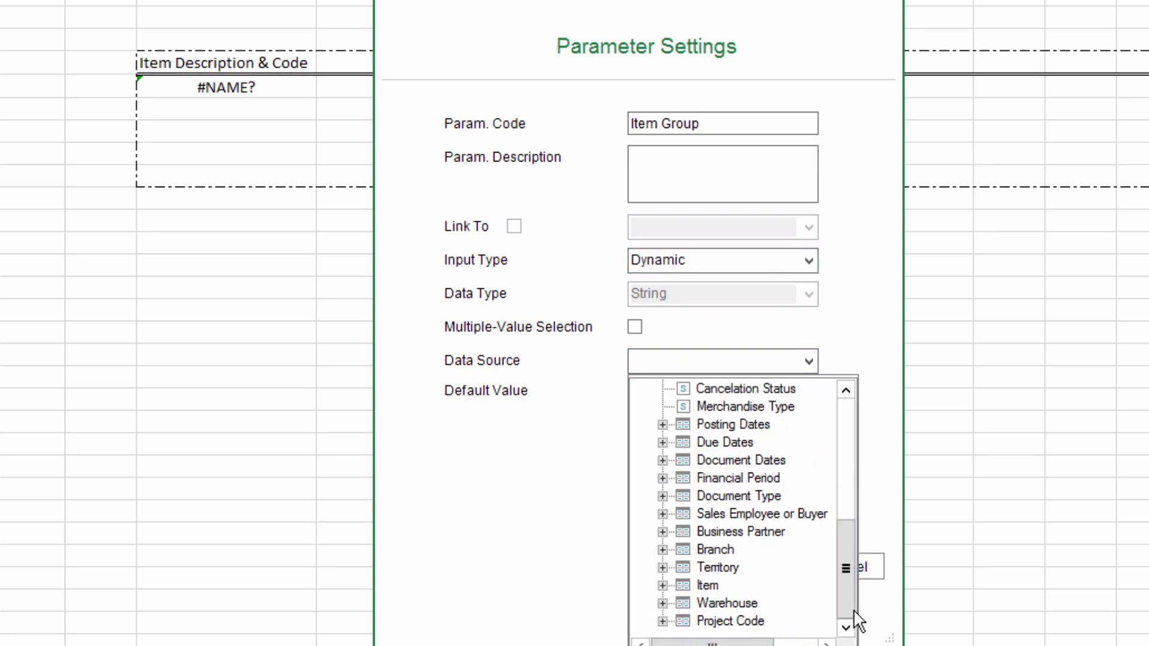
pyautogui.click(662, 584)
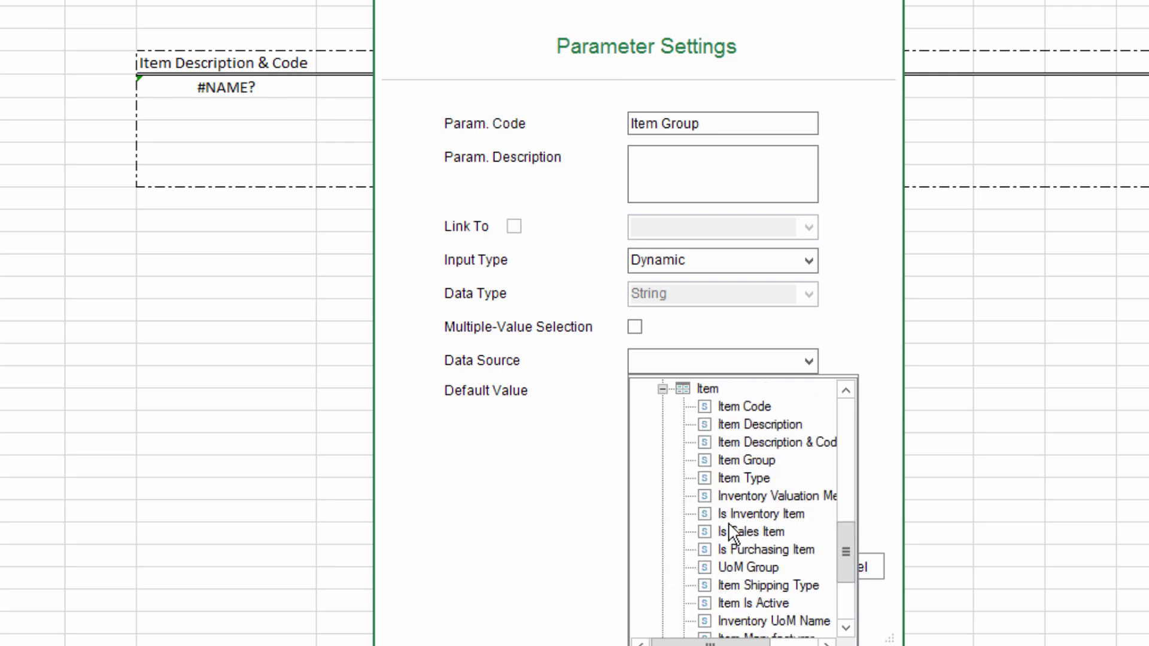
pyautogui.click(747, 459)
pyautogui.click(748, 458)
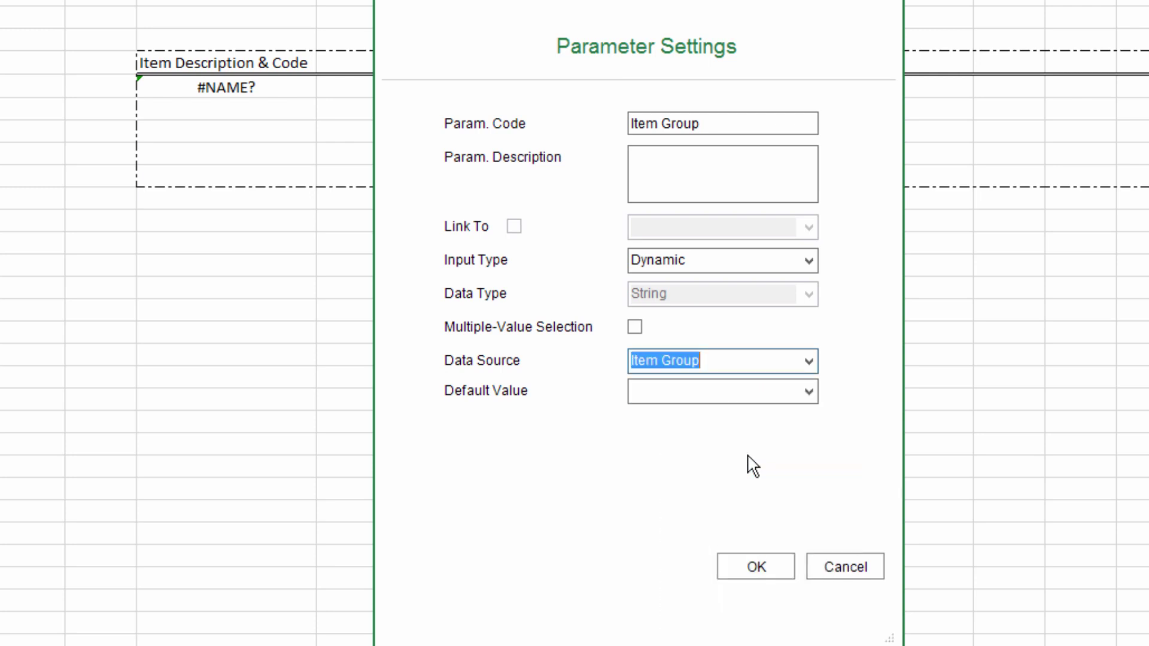
# Step: Give the parameter default value Items, save it, and run the report
pyautogui.click(808, 392)
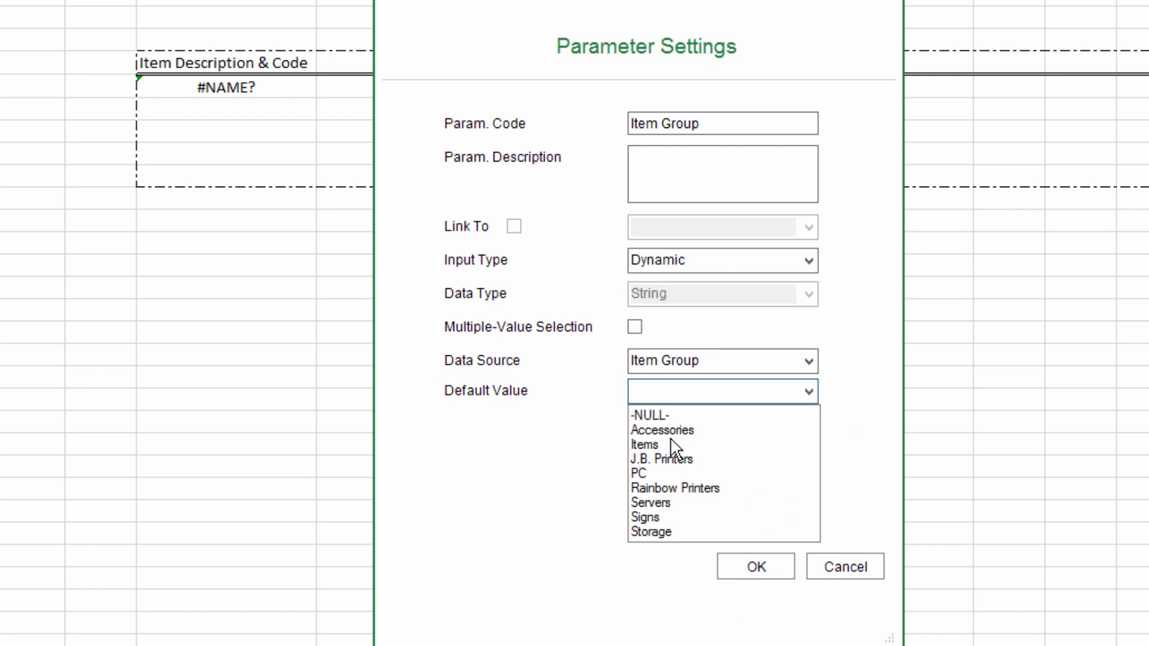
pyautogui.click(640, 446)
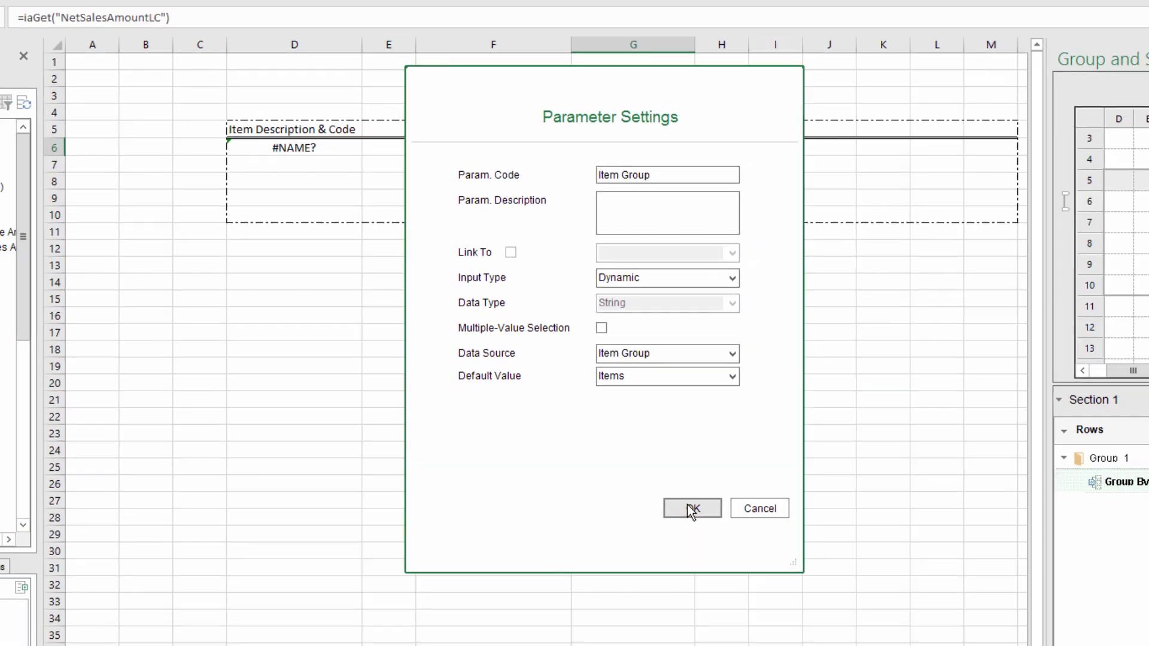
pyautogui.click(745, 565)
pyautogui.click(406, 63)
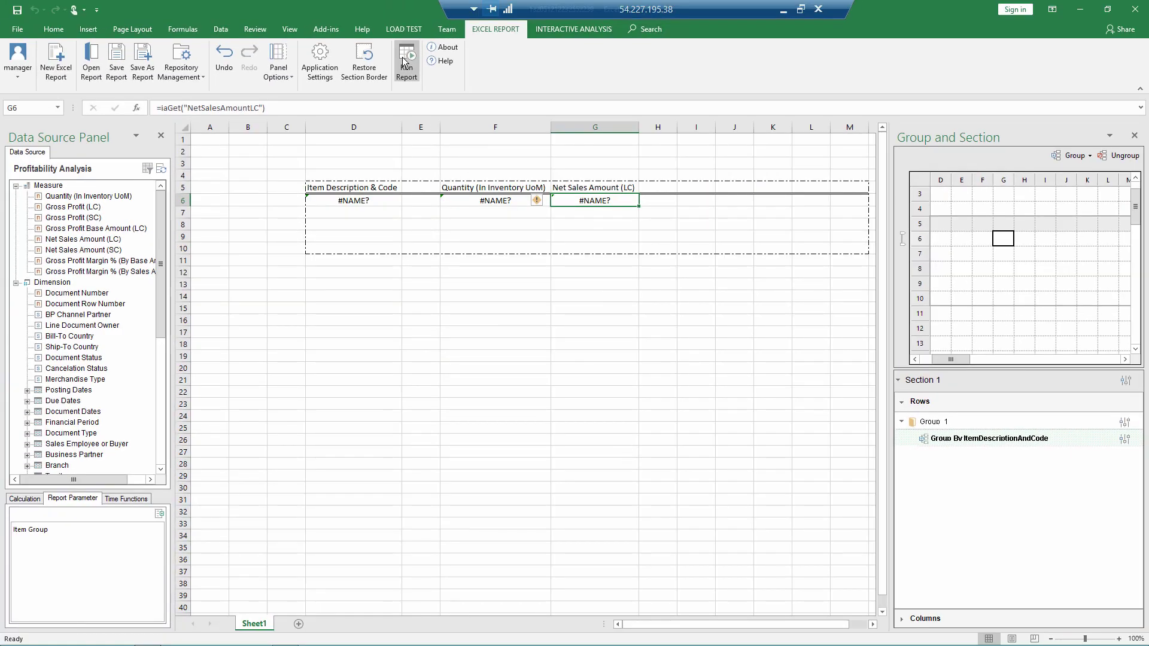
# Step: Run the report for Item Group Items, review the per-item quantities and sales, then close the results
pyautogui.click(600, 375)
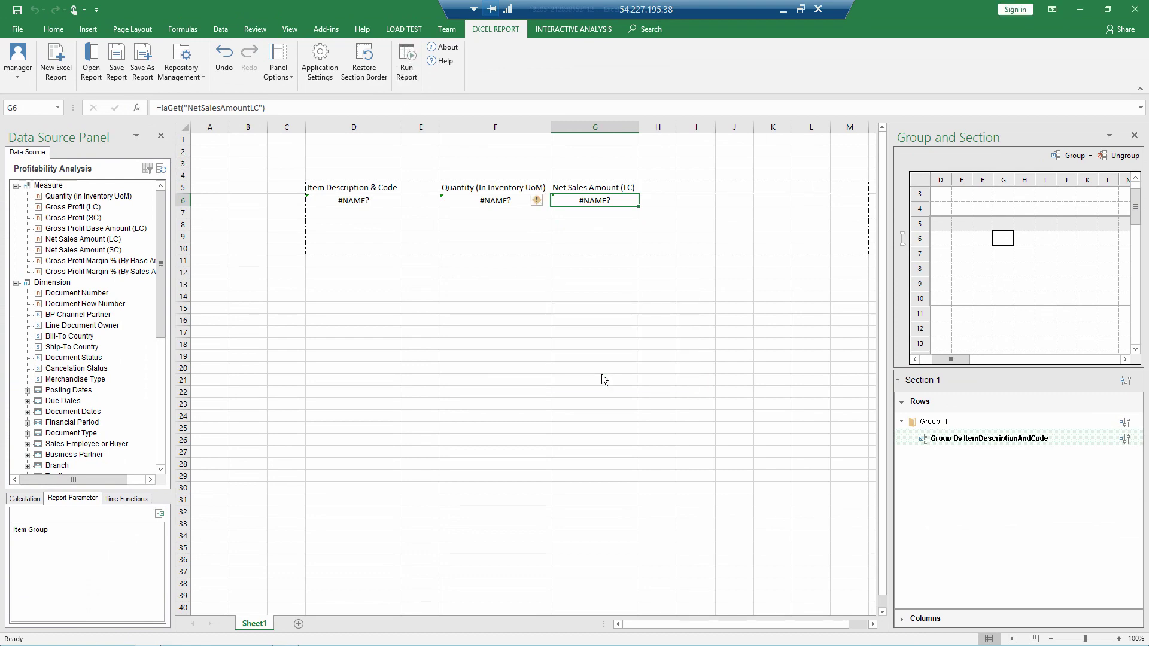
pyautogui.scroll(-18, 473, 344)
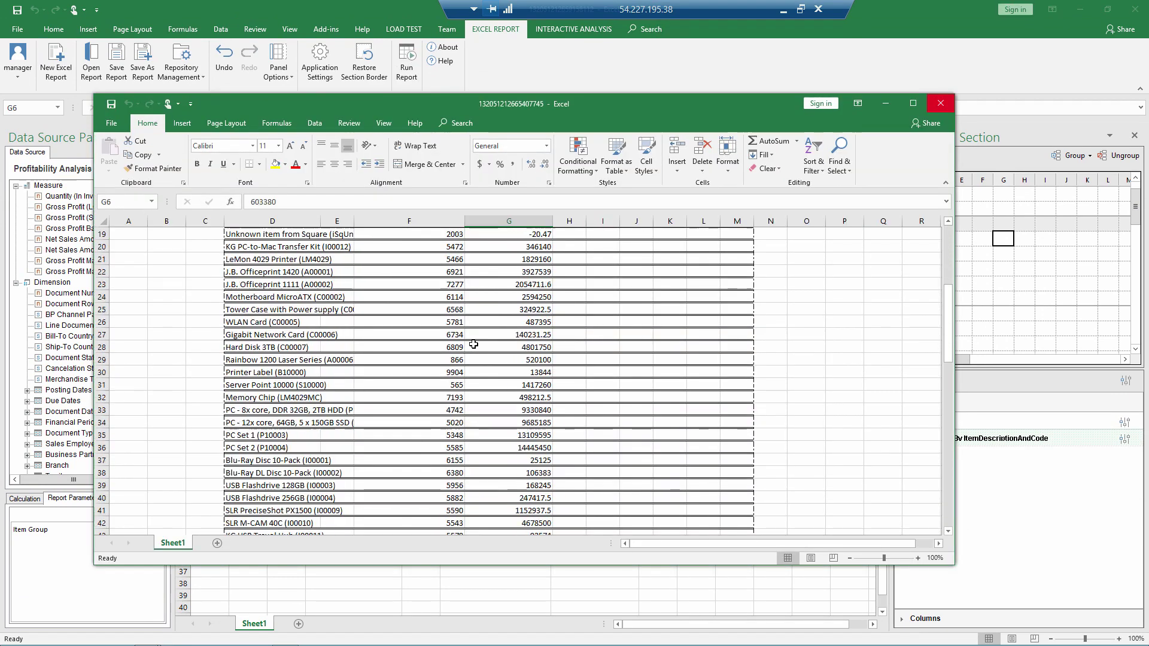
pyautogui.scroll(18, 473, 346)
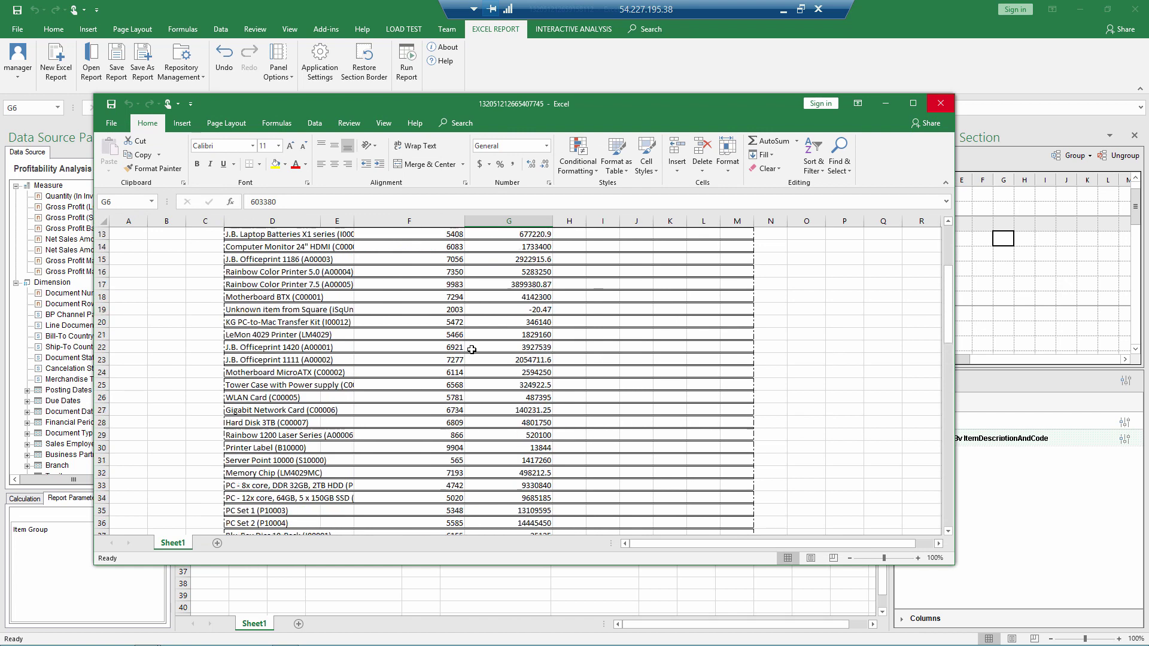
pyautogui.click(944, 103)
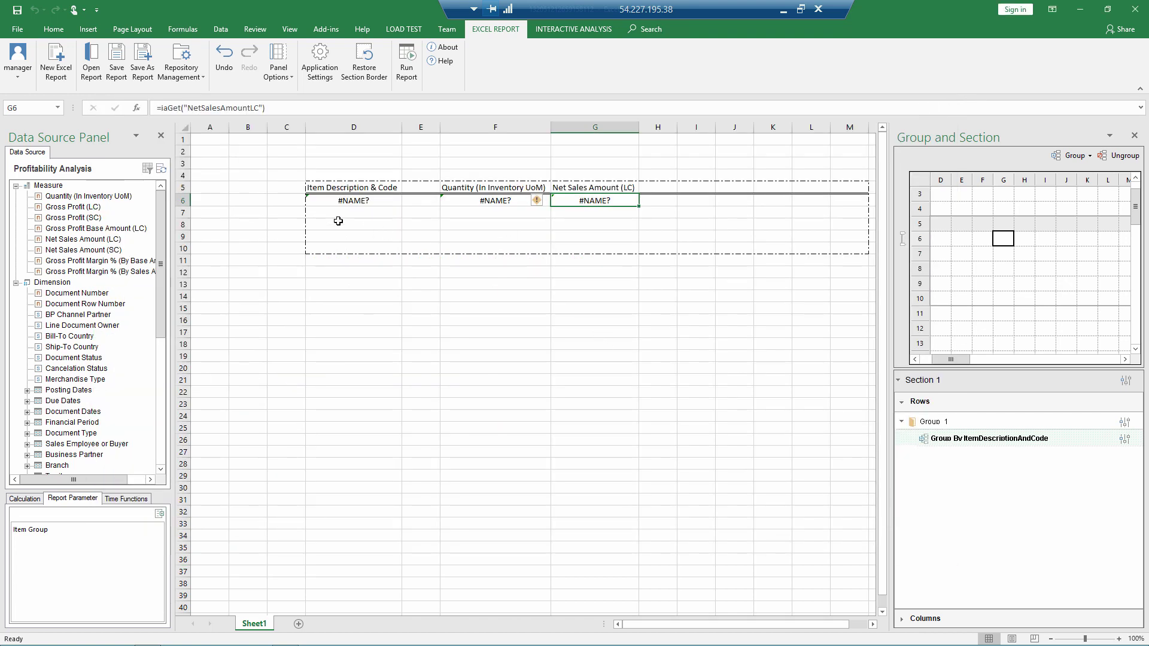
# Step: In Group 1 settings, add a filter on the Item dimension's Item Group attribute
pyautogui.click(182, 187)
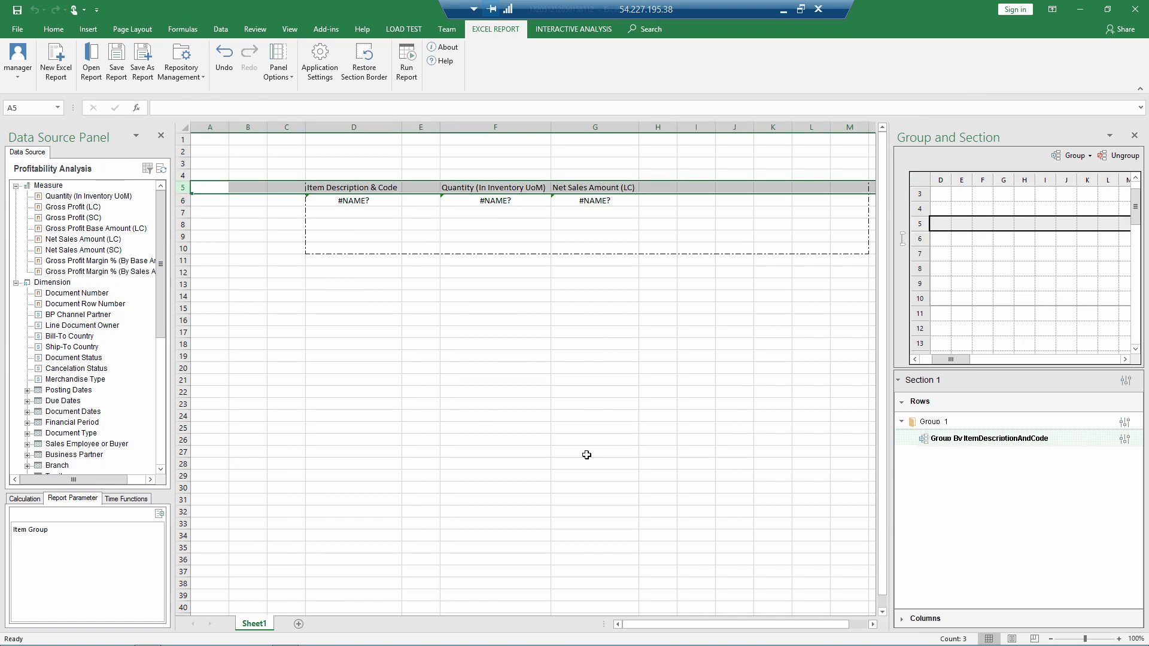
pyautogui.click(1125, 422)
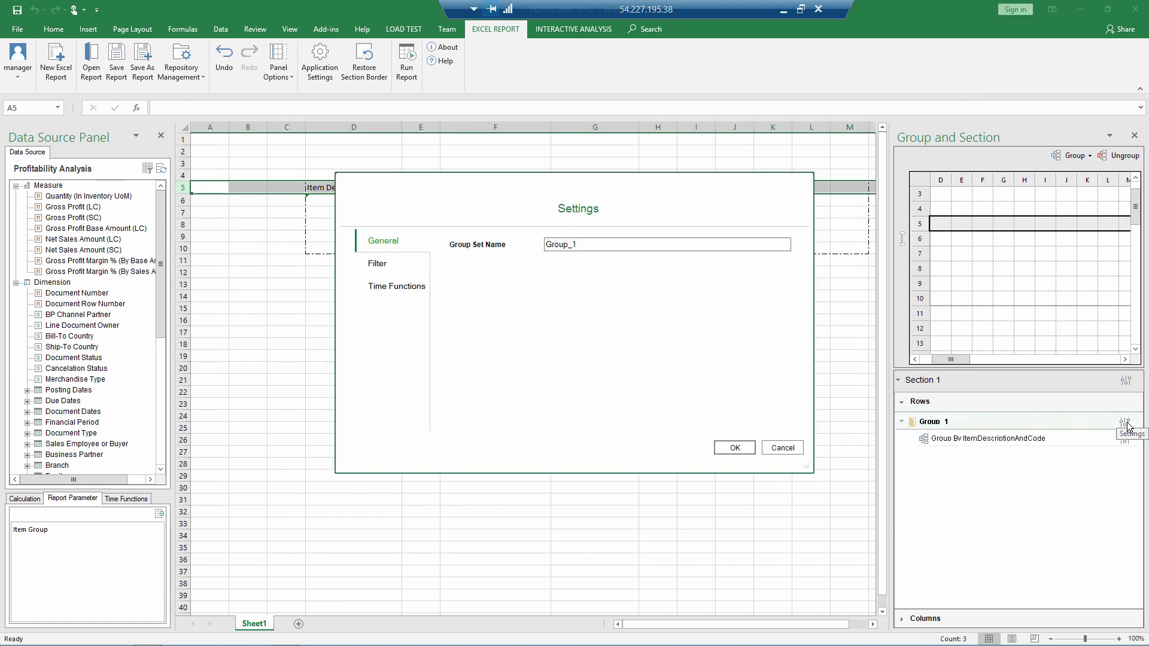
pyautogui.click(380, 266)
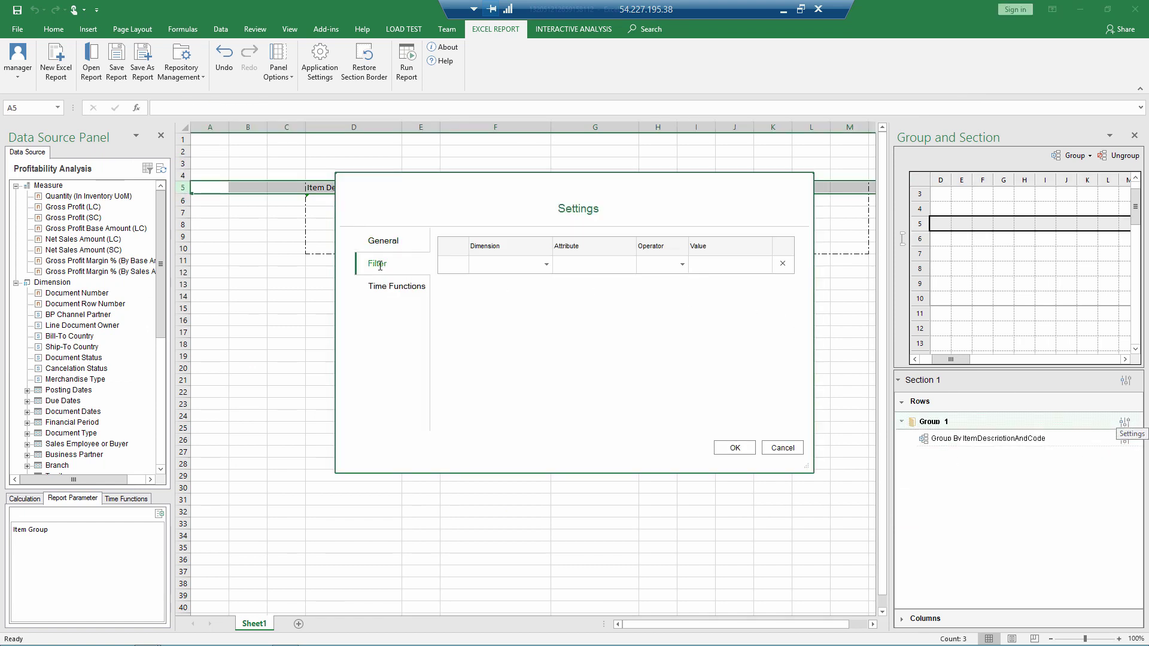
pyautogui.click(536, 265)
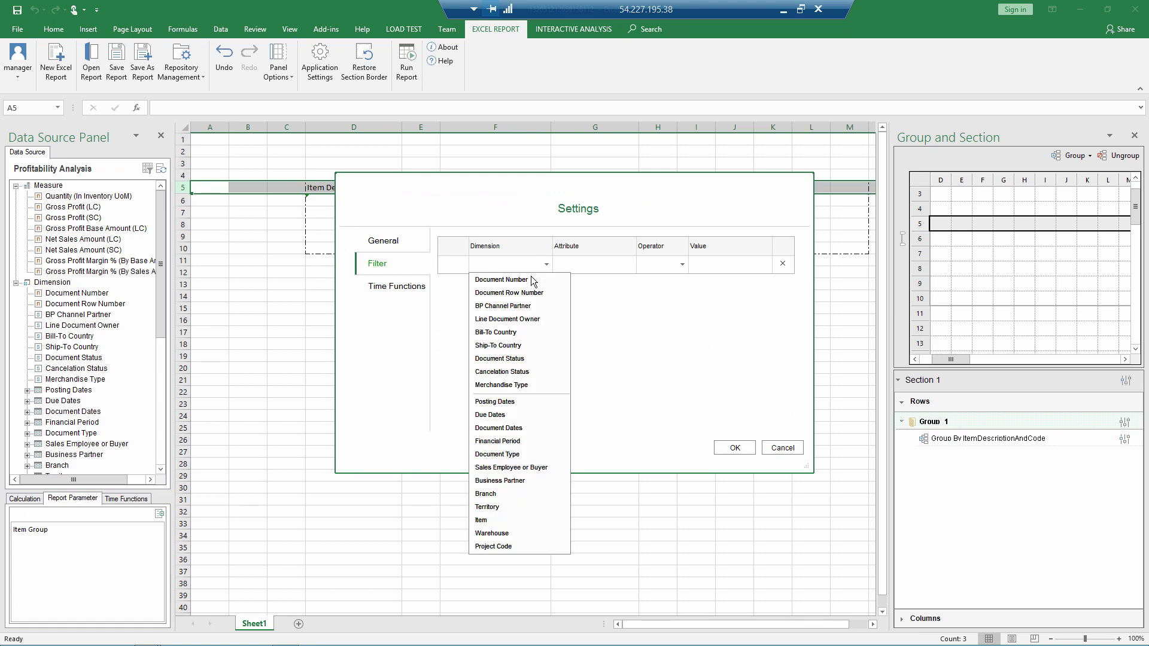
pyautogui.click(503, 520)
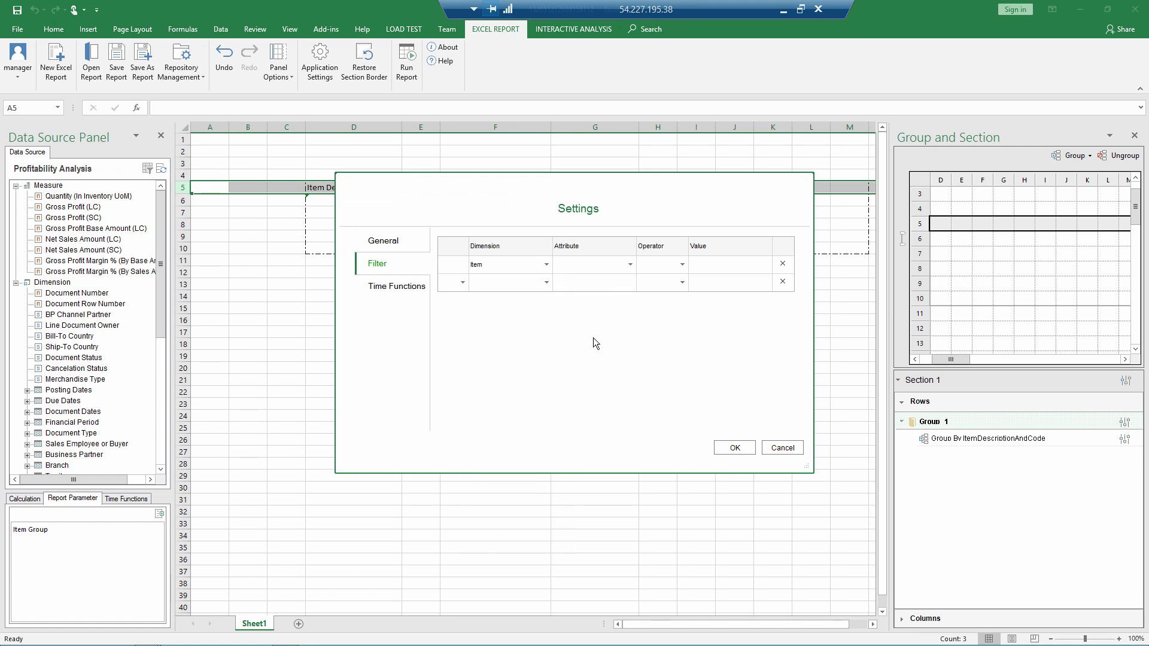
pyautogui.click(619, 268)
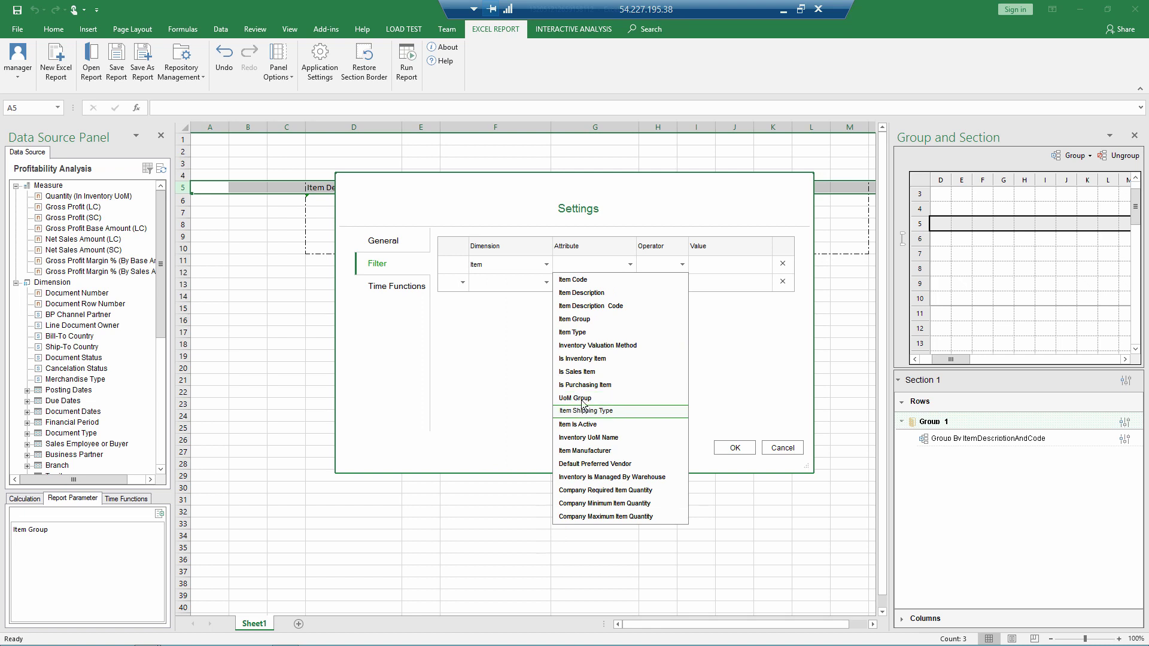
pyautogui.click(576, 320)
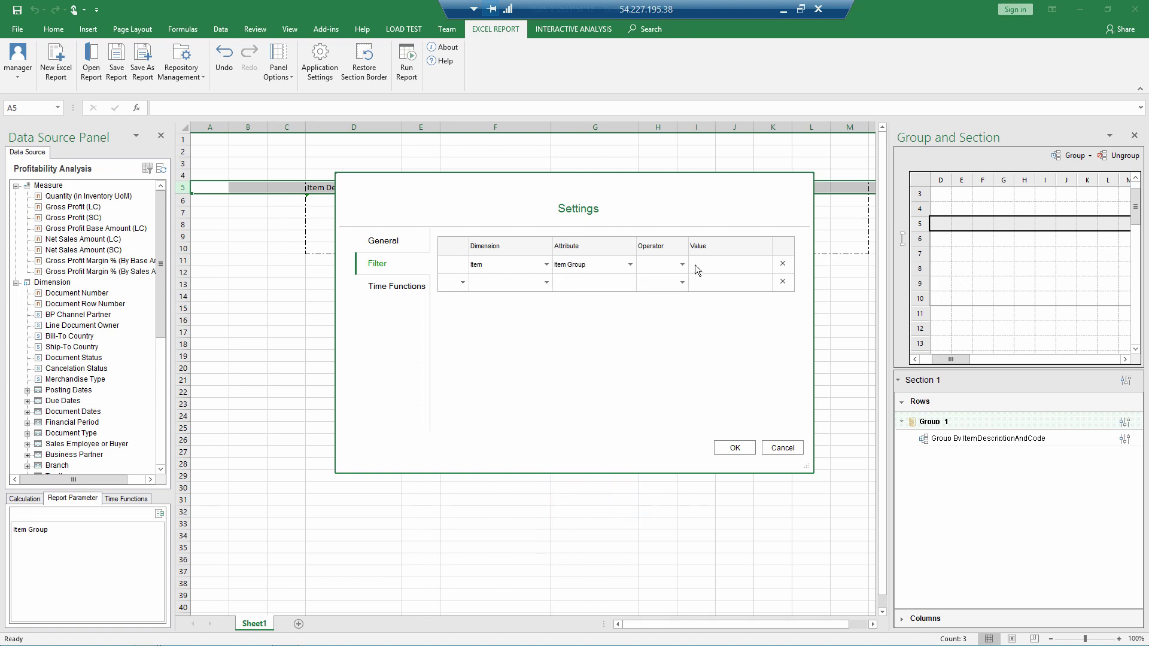
# Step: Make the filter Item Group equals the Item Group report parameter and apply it
pyautogui.click(681, 265)
pyautogui.click(664, 292)
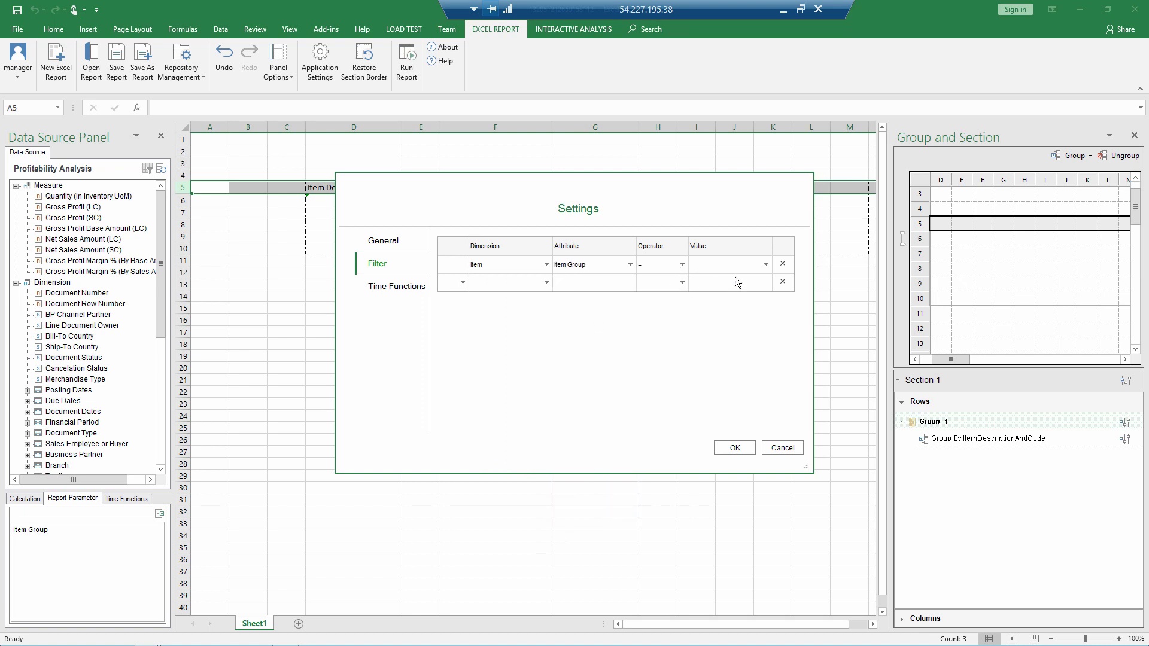
pyautogui.click(766, 266)
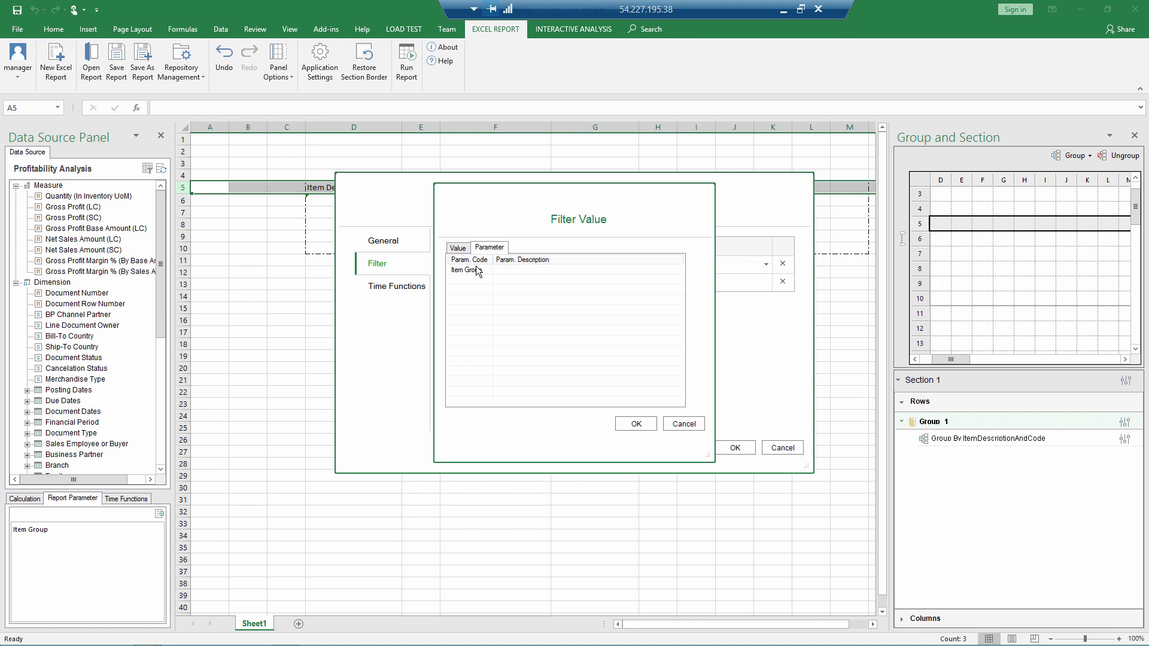
pyautogui.click(458, 249)
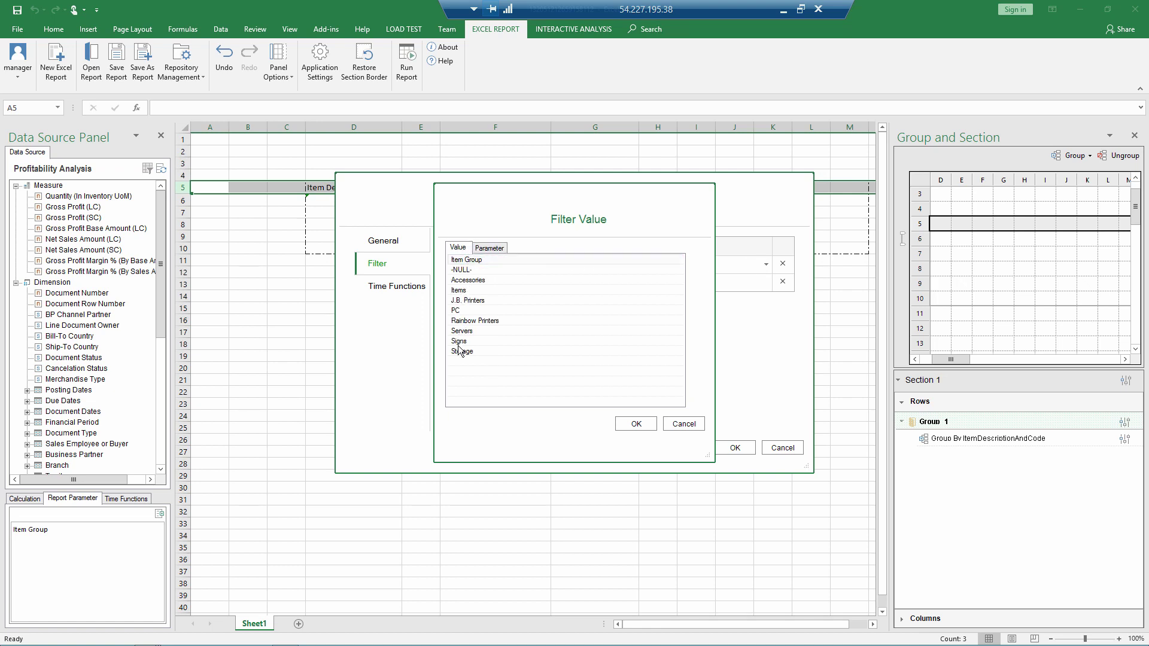
pyautogui.click(489, 248)
pyautogui.click(475, 270)
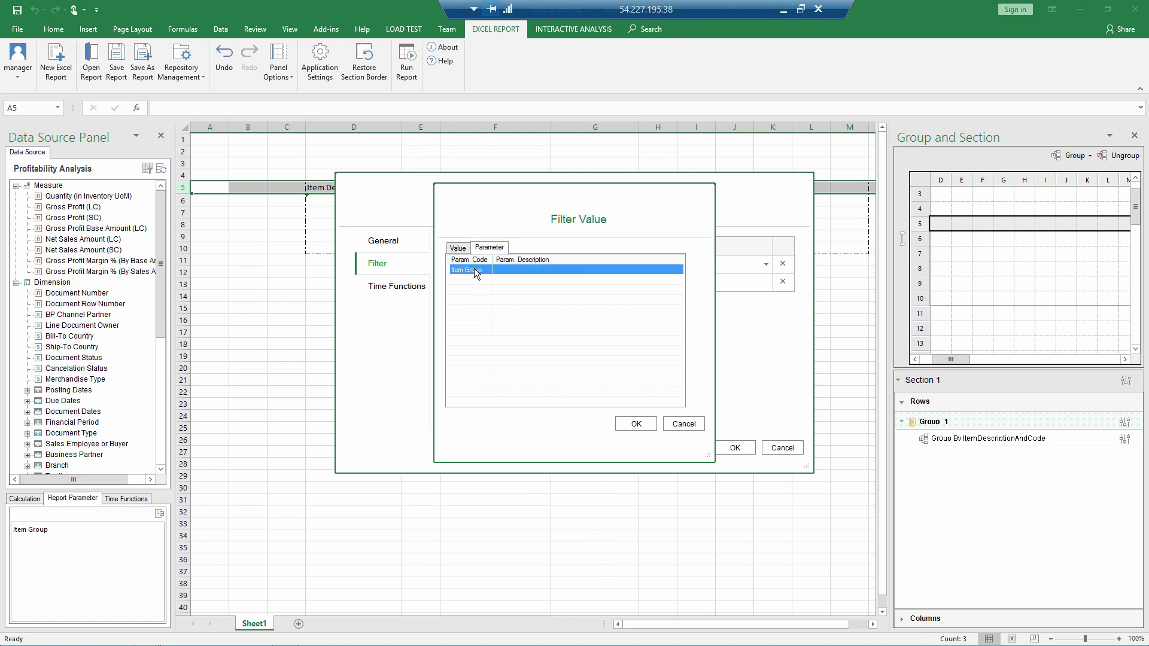
pyautogui.click(636, 423)
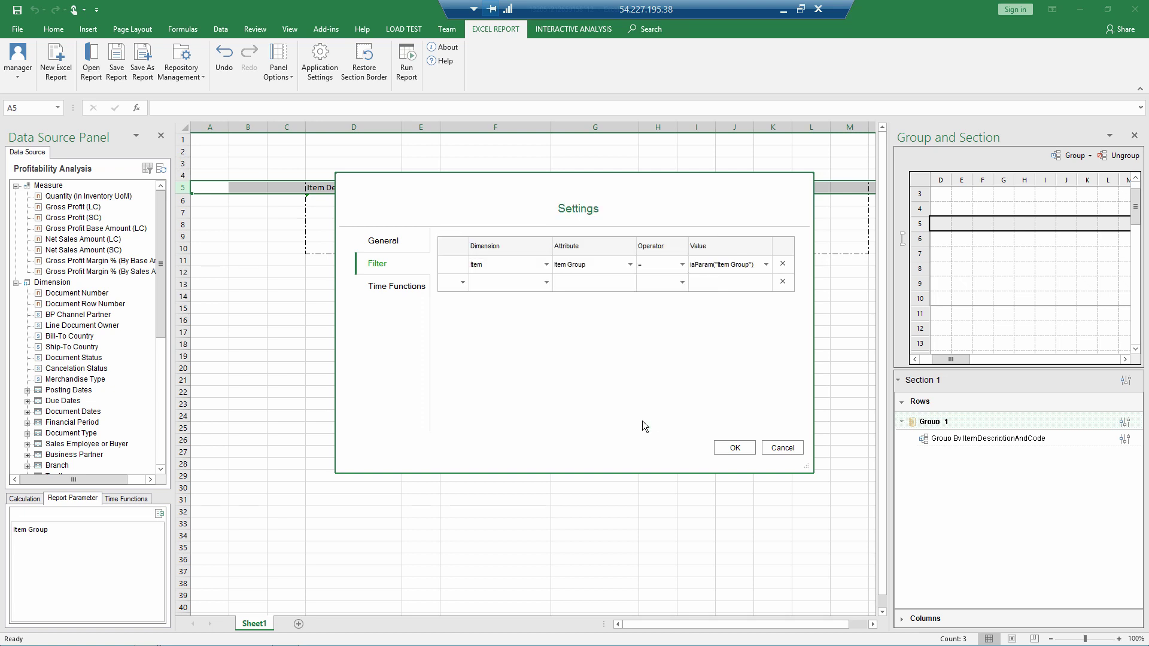
pyautogui.click(724, 449)
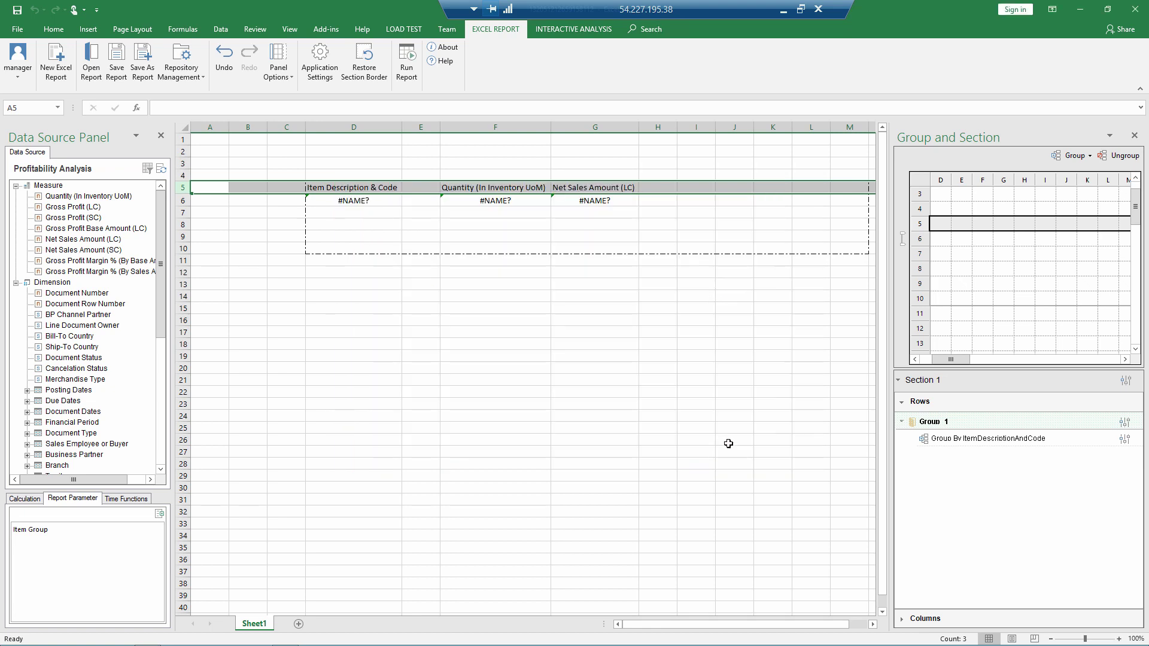
pyautogui.click(407, 73)
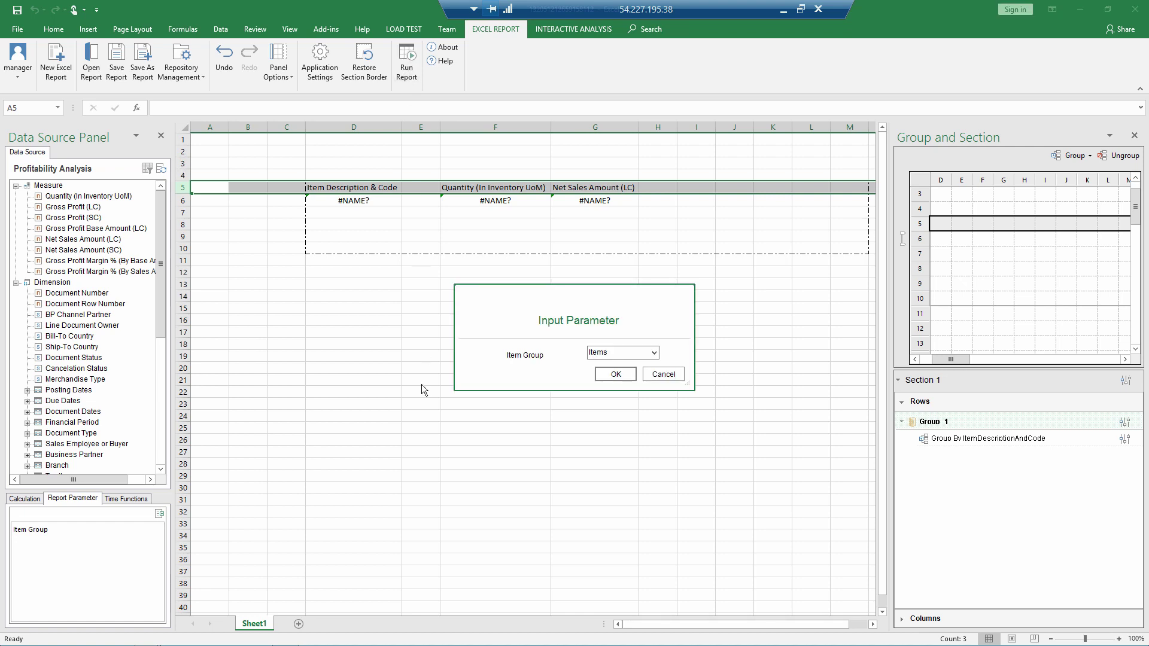
pyautogui.click(637, 358)
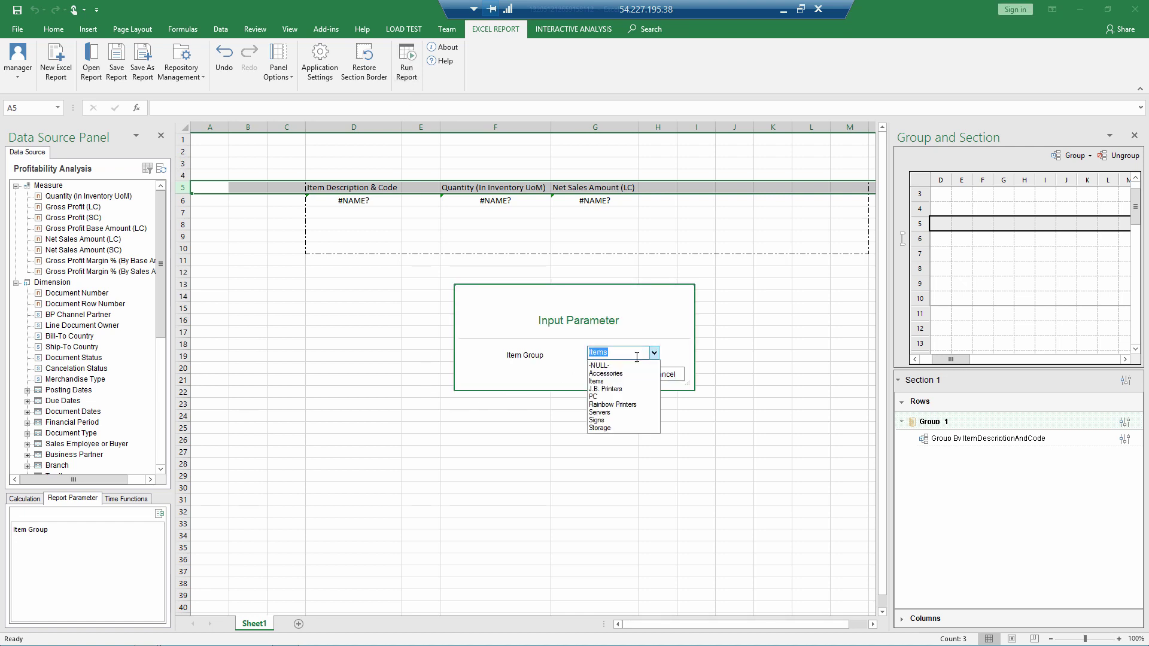
pyautogui.click(607, 389)
pyautogui.click(616, 376)
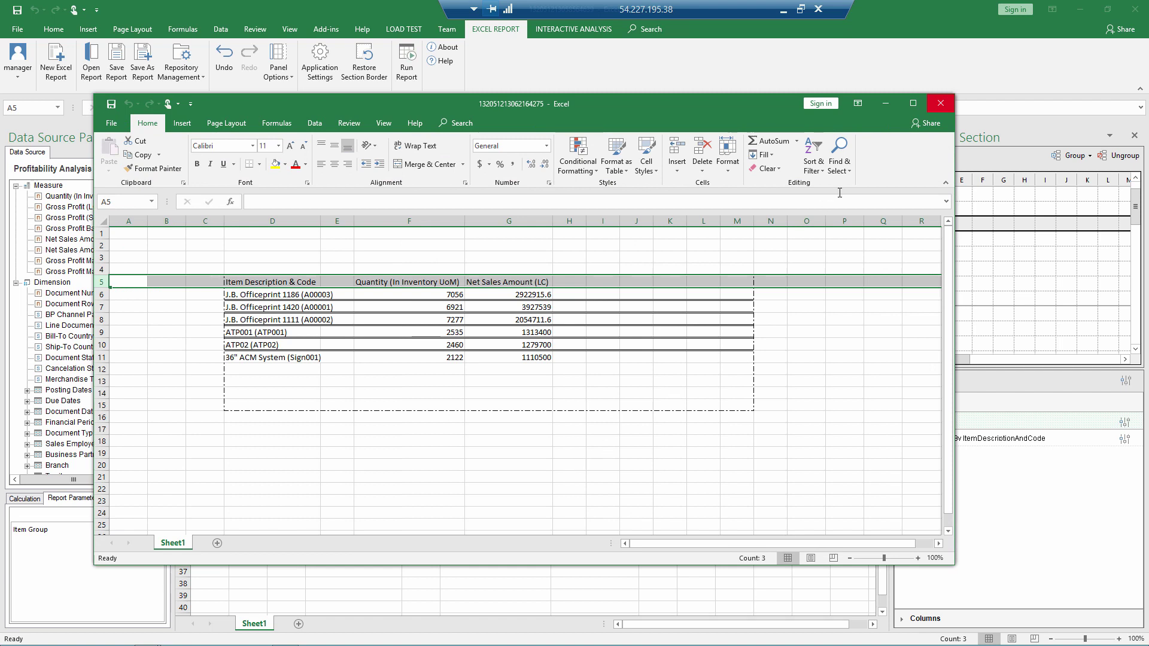
pyautogui.click(940, 103)
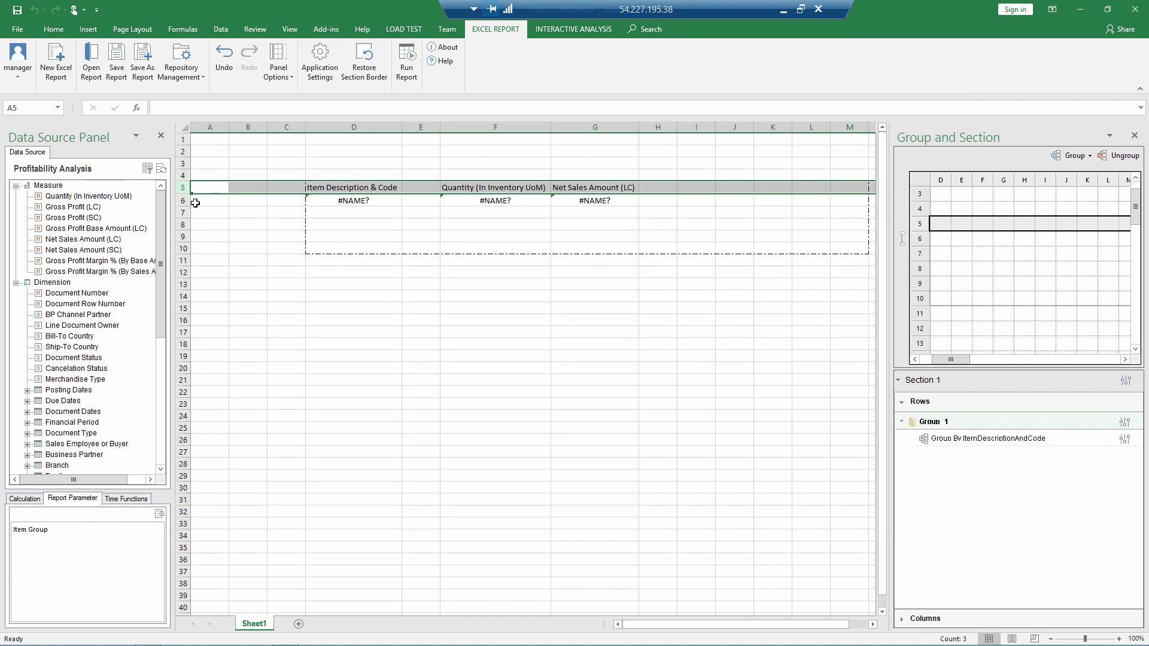
# Step: Insert four blank rows above the table header
pyautogui.moveTo(183, 188); pyautogui.dragTo(187, 225)
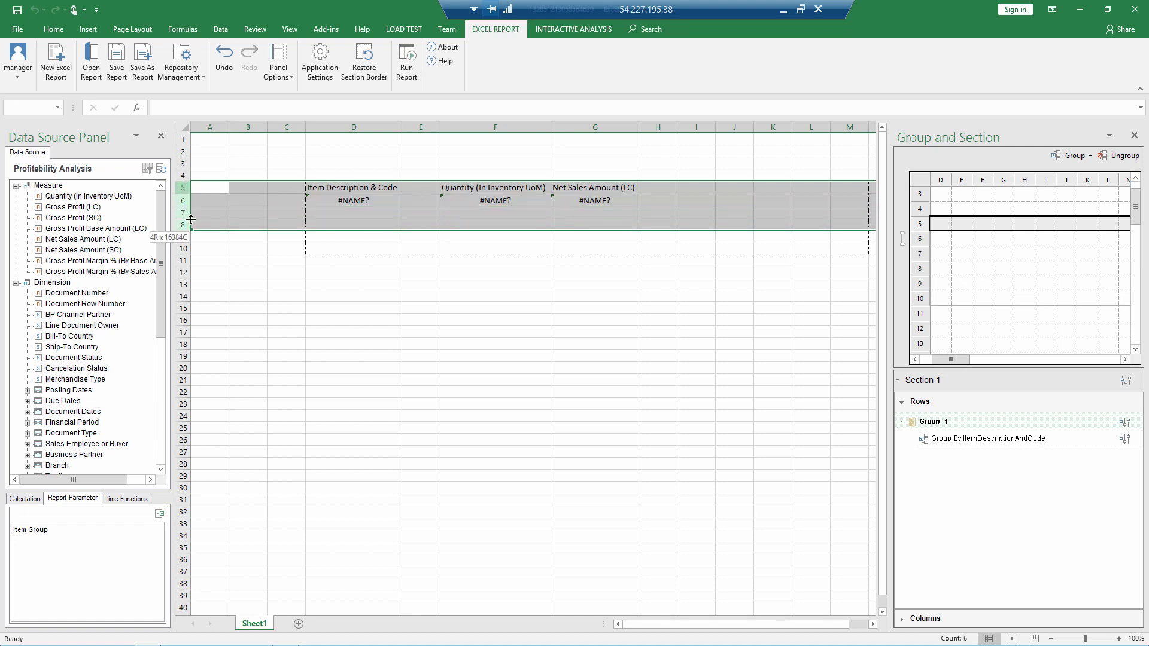
pyautogui.rightClick(186, 191)
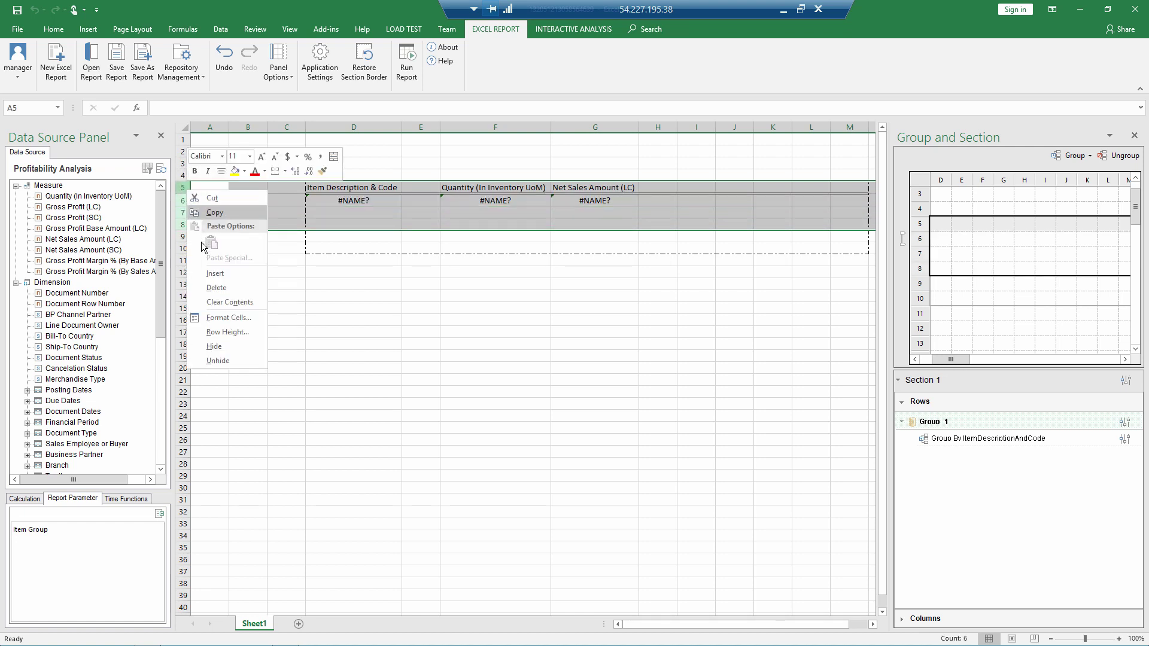
pyautogui.click(214, 274)
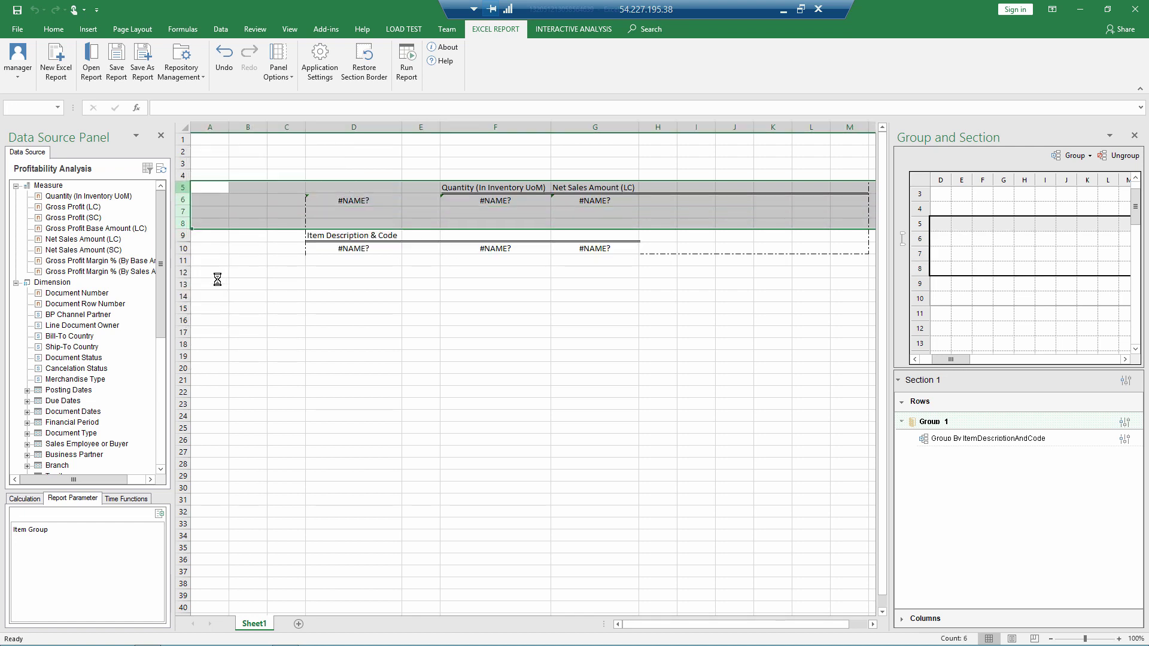
# Step: Put the label 'Item Group:' in D6 and the Item Group parameter in E6
pyautogui.click(322, 200)
pyautogui.write('It')
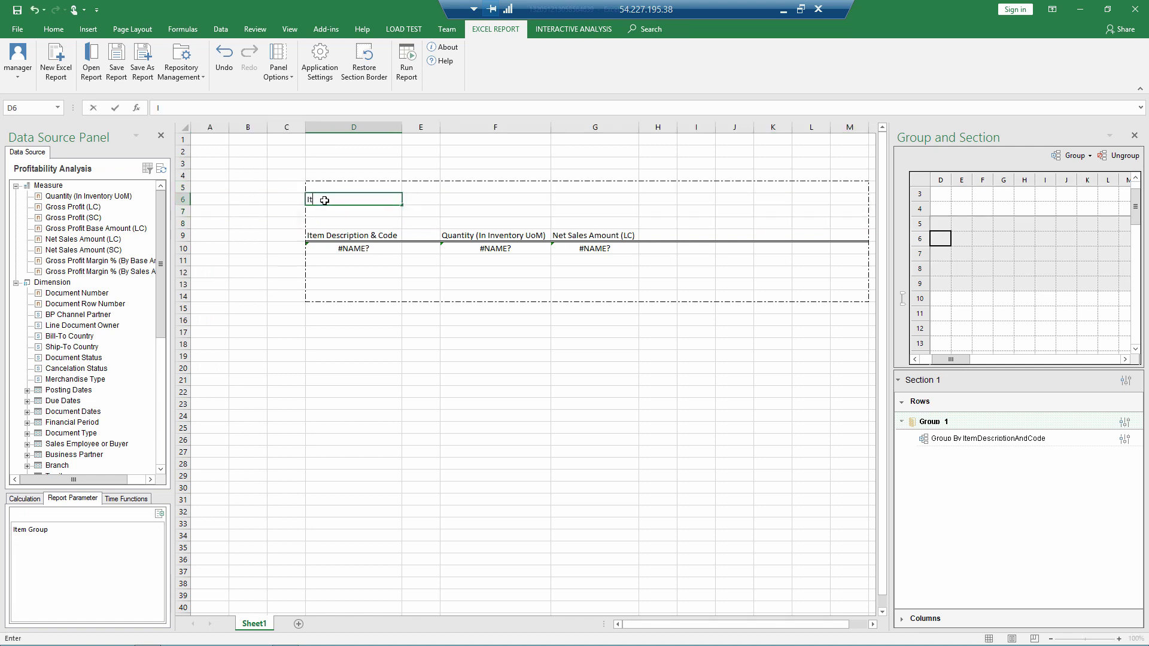
pyautogui.write('em Group:')
pyautogui.click(423, 199)
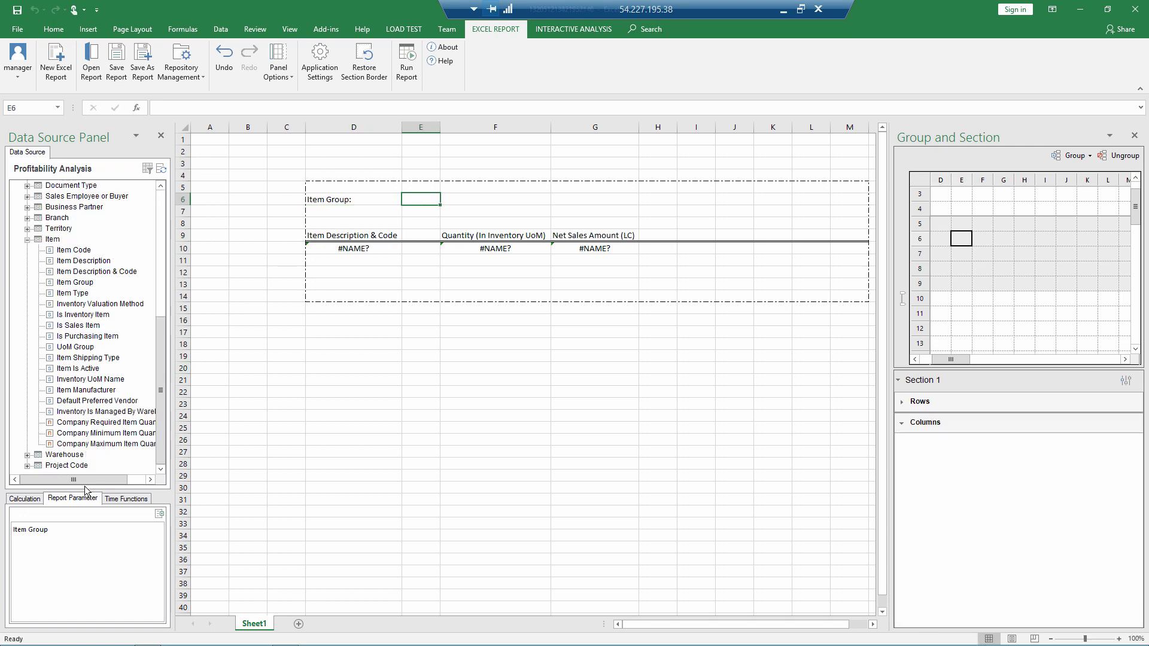
pyautogui.moveTo(43, 533); pyautogui.dragTo(436, 208)
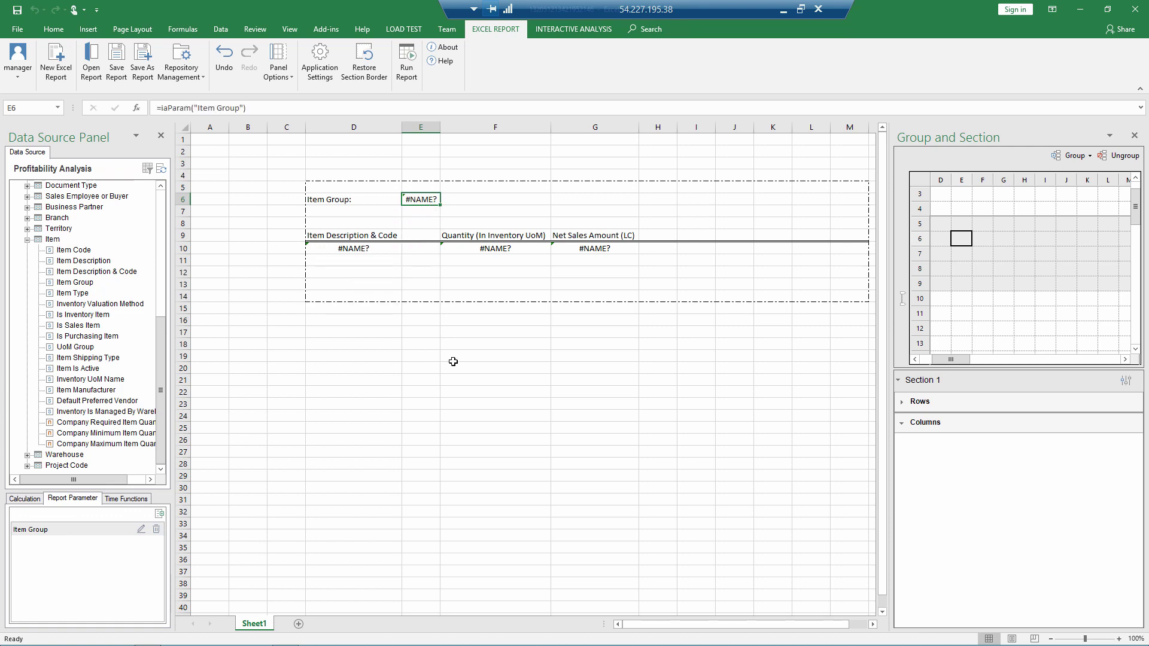
pyautogui.click(407, 78)
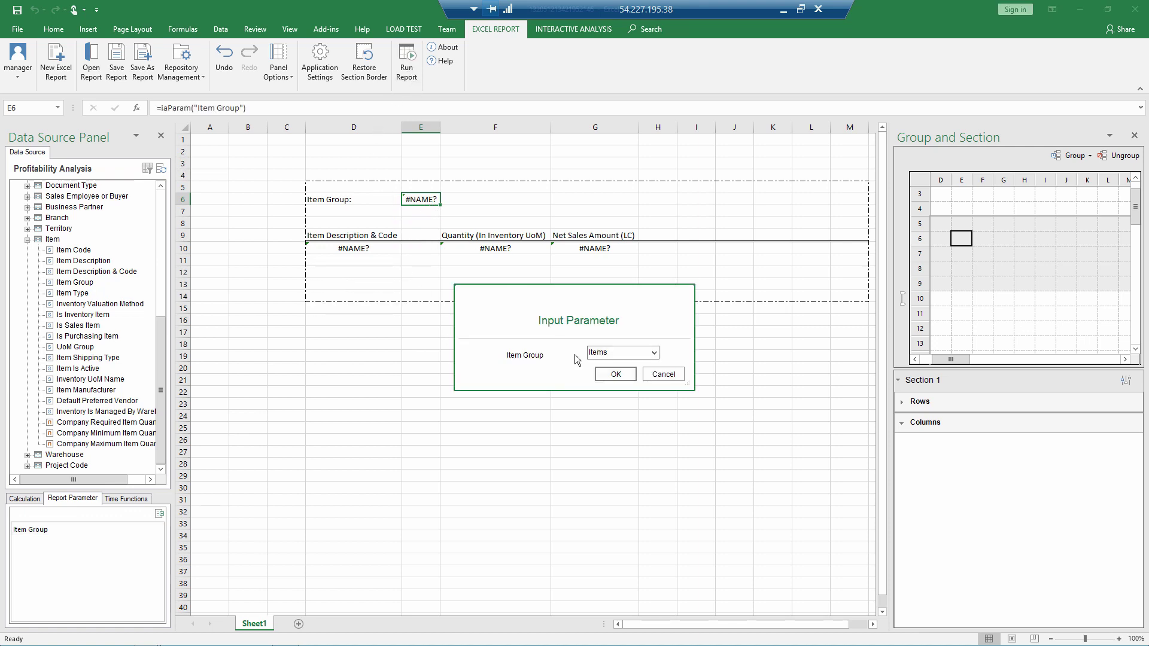
pyautogui.click(609, 375)
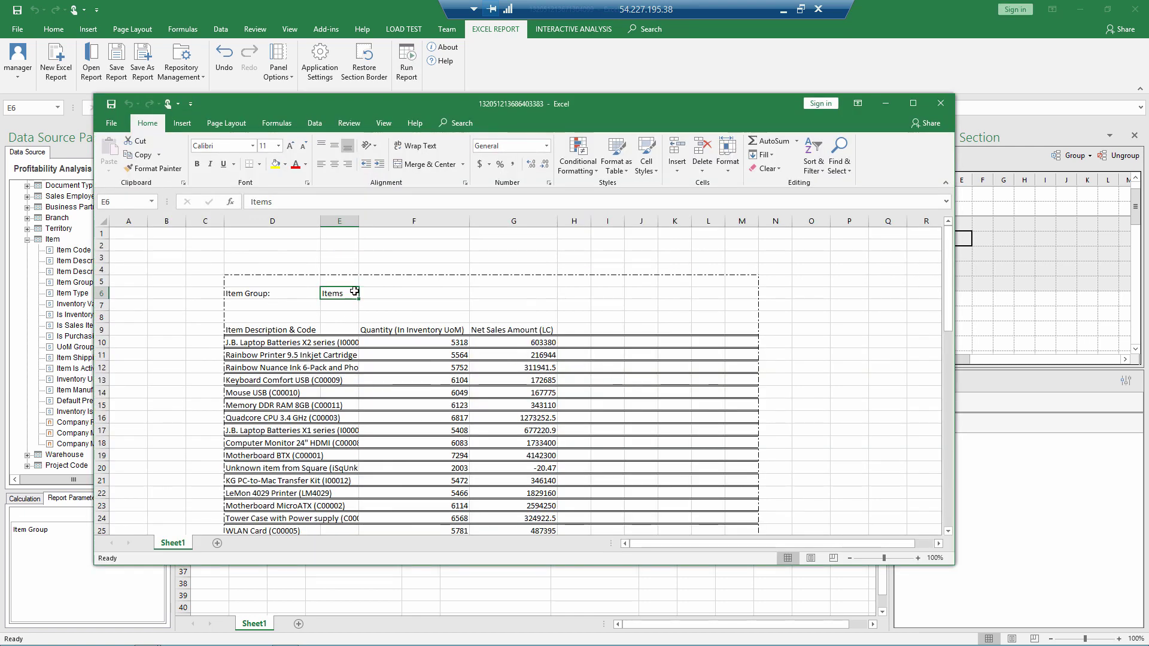
pyautogui.click(940, 103)
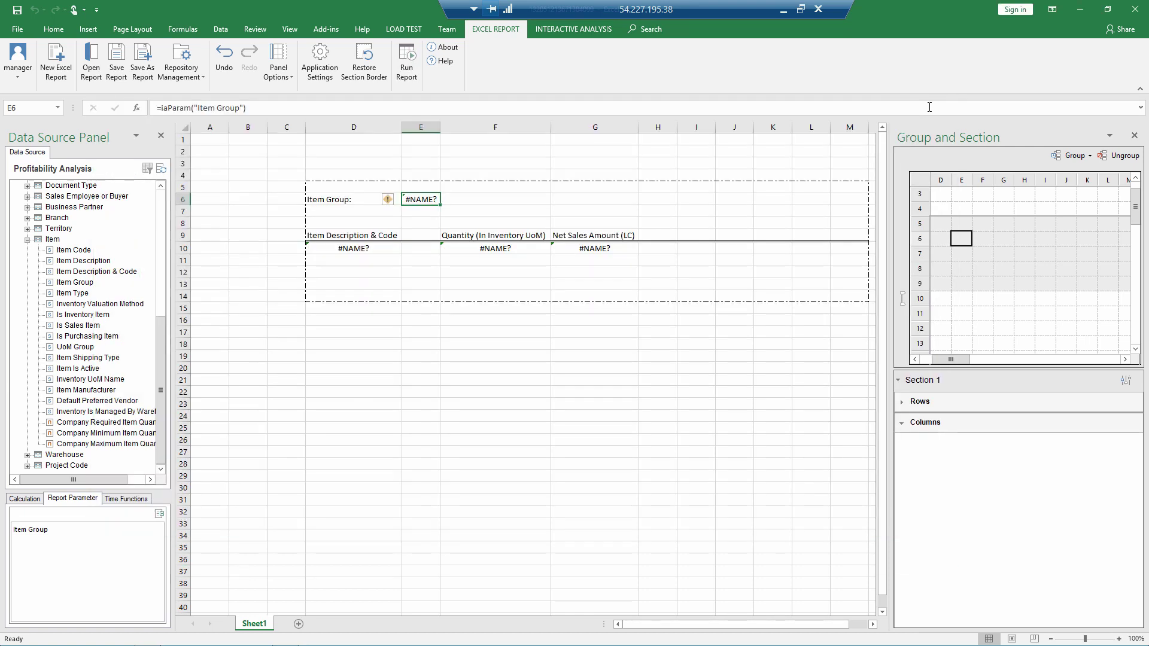
# Step: Widen column D to 42.71 for item descriptions and select columns F:G for grouping
pyautogui.moveTo(401, 129); pyautogui.dragTo(492, 129)
pyautogui.click(507, 350)
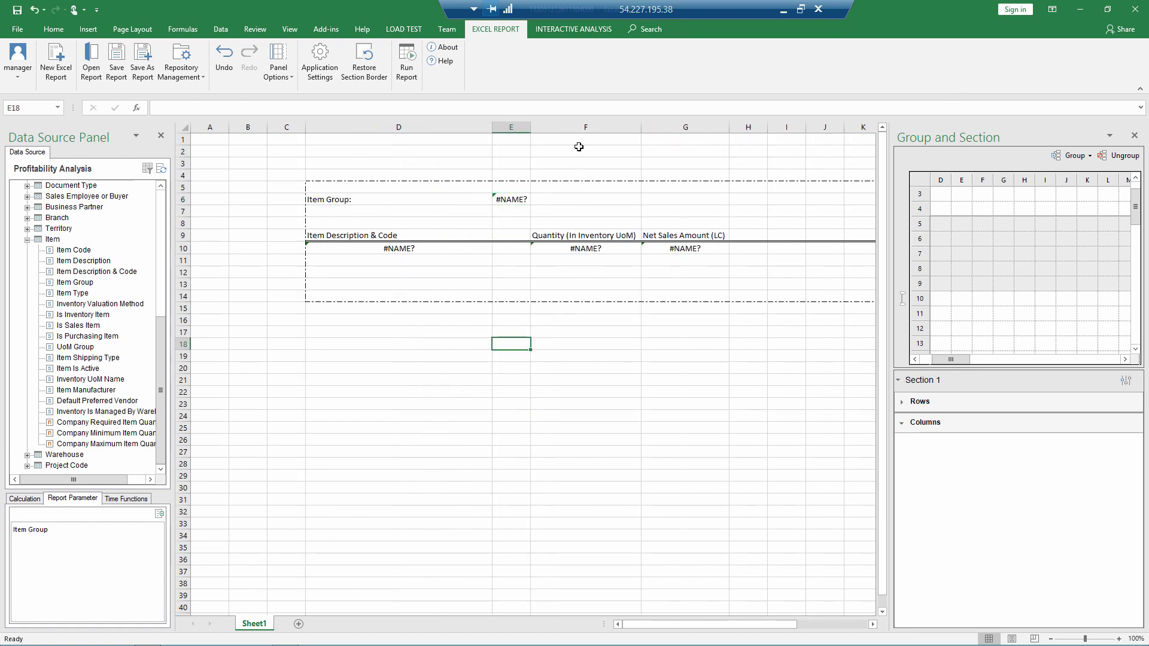
pyautogui.click(581, 129)
pyautogui.moveTo(580, 128); pyautogui.dragTo(672, 127)
pyautogui.click(1071, 157)
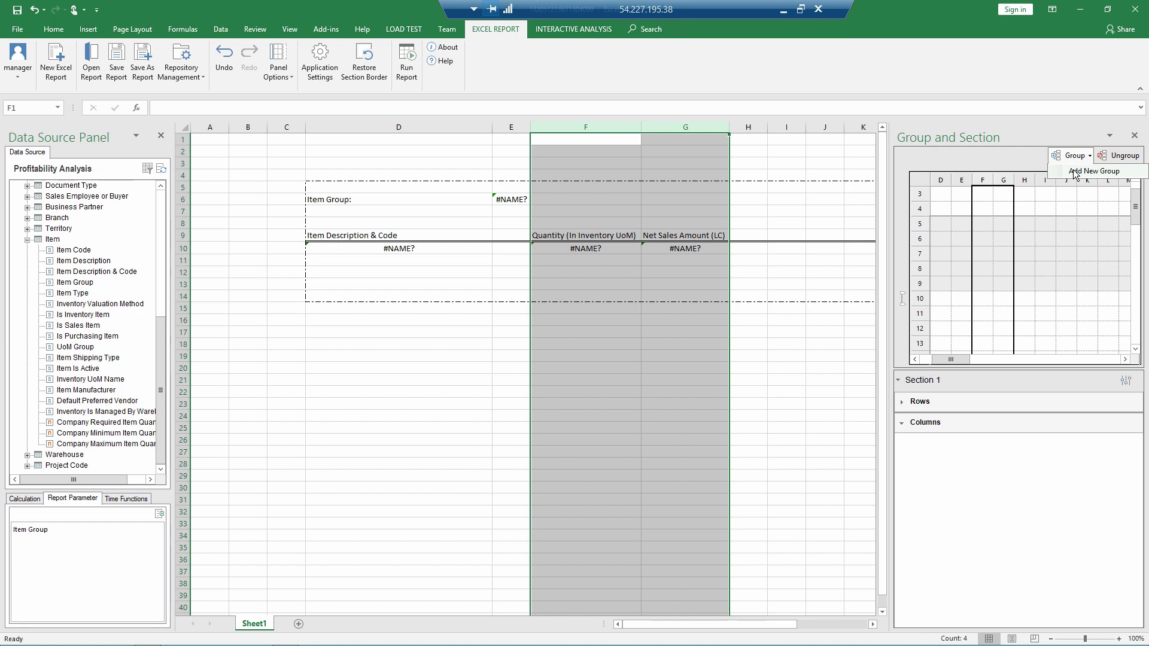
# Step: Group columns F–G by Posting Dates > Posting Year and test-run the report for Items
pyautogui.click(1073, 172)
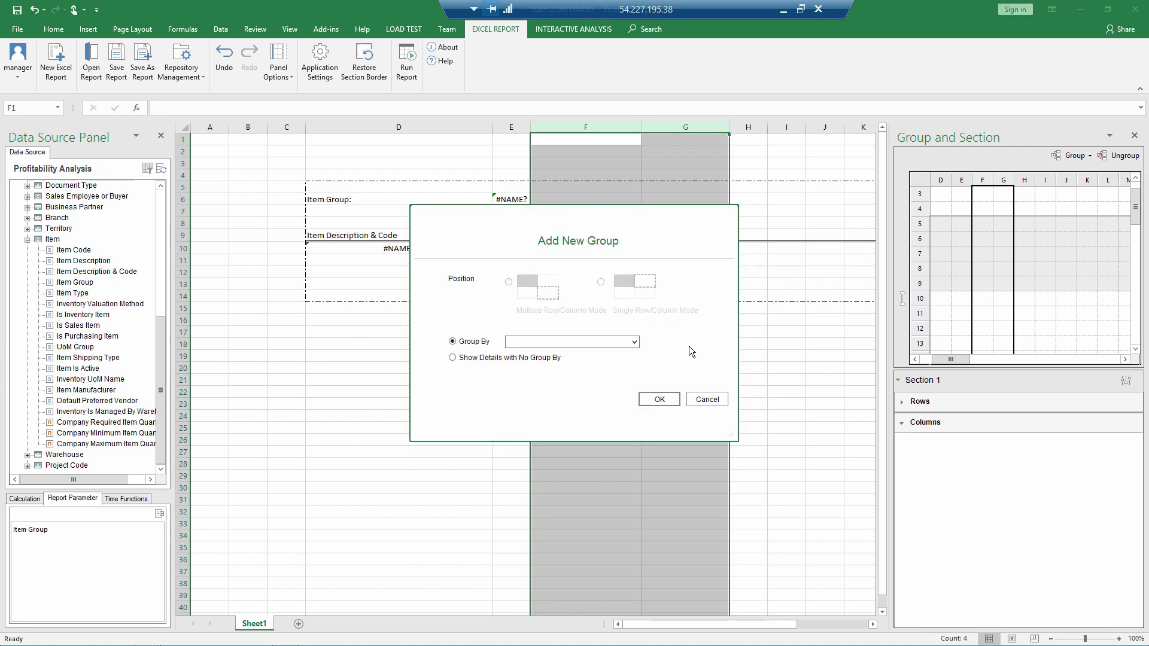
pyautogui.click(634, 342)
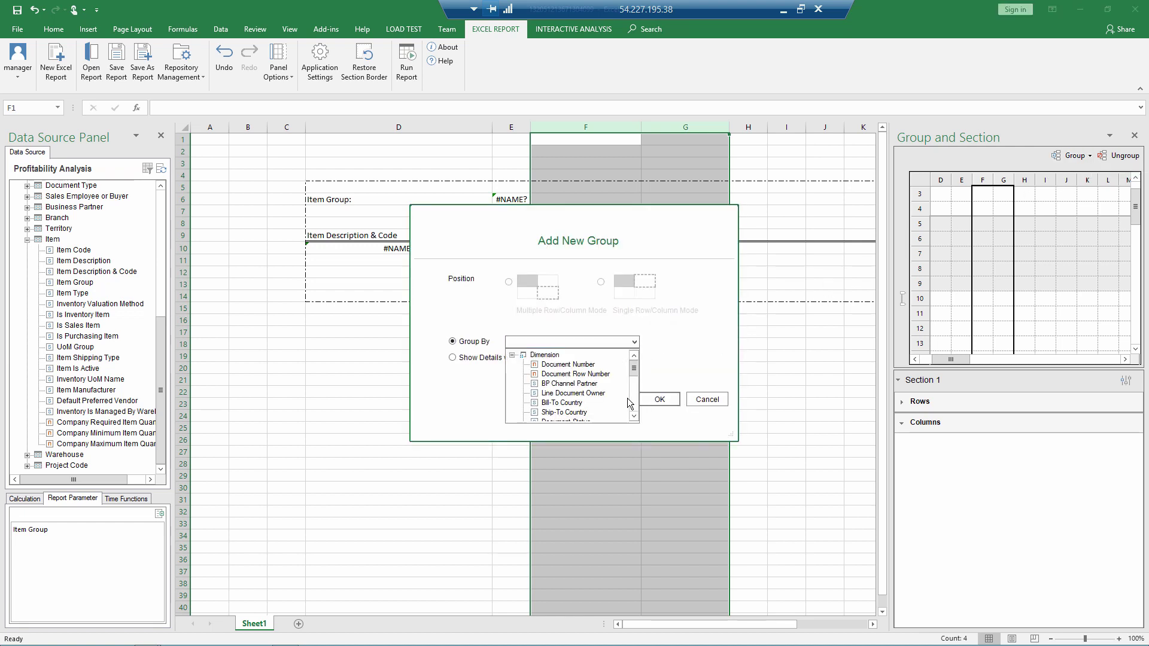
pyautogui.scroll(-5, 628, 398)
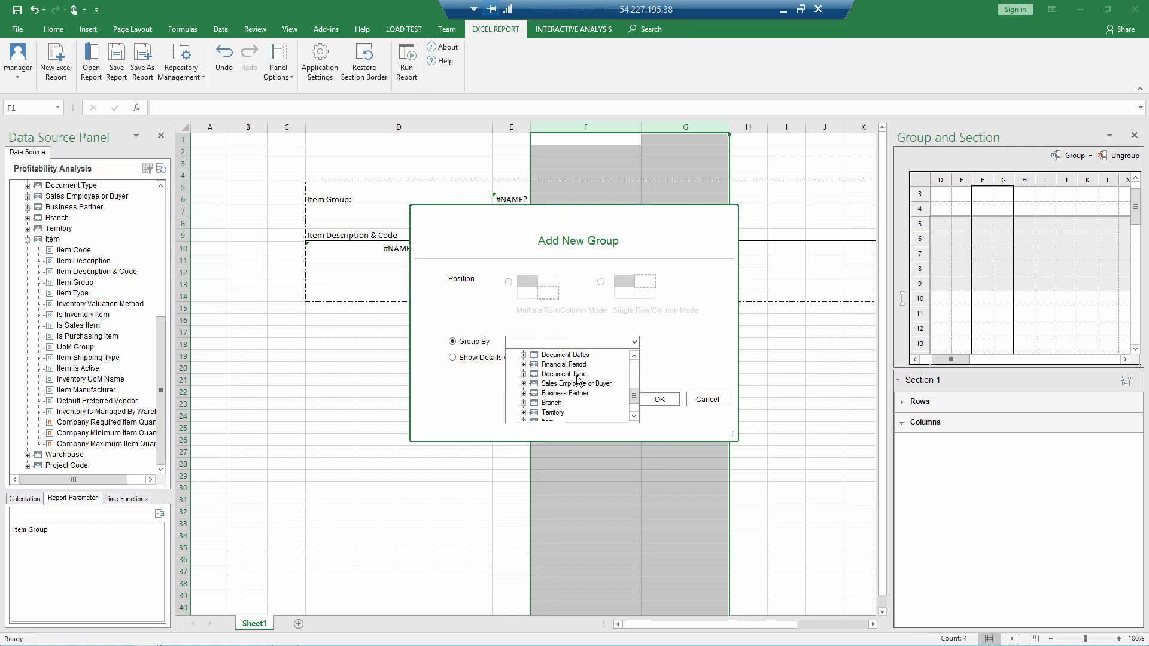
pyautogui.scroll(1, 579, 381)
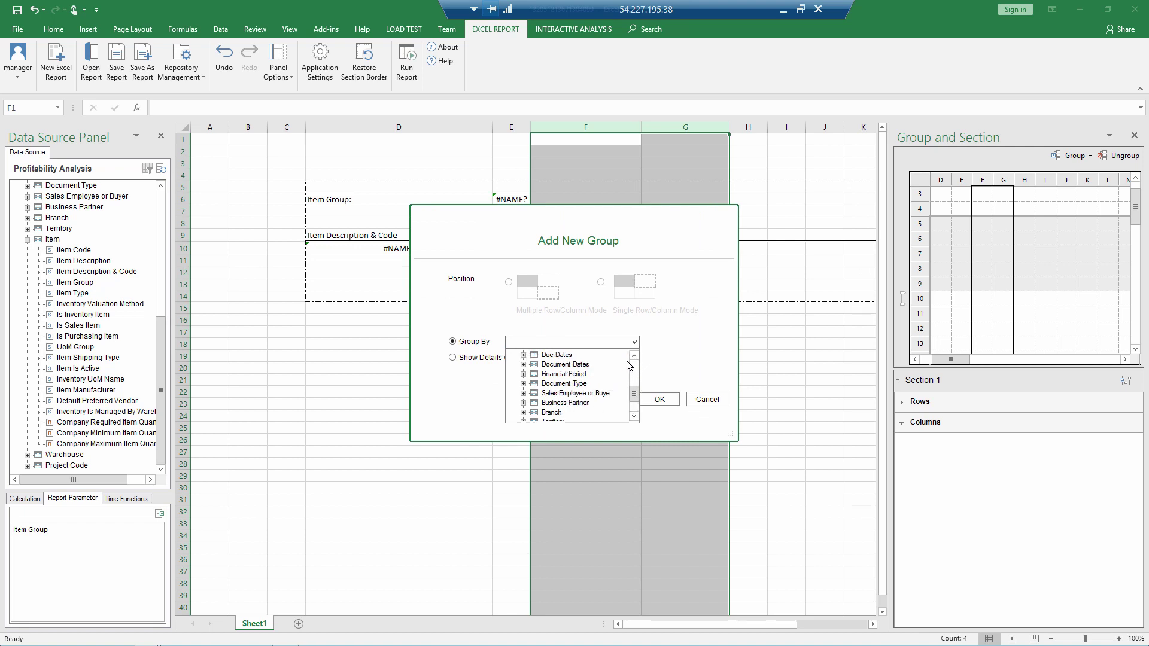
pyautogui.click(634, 355)
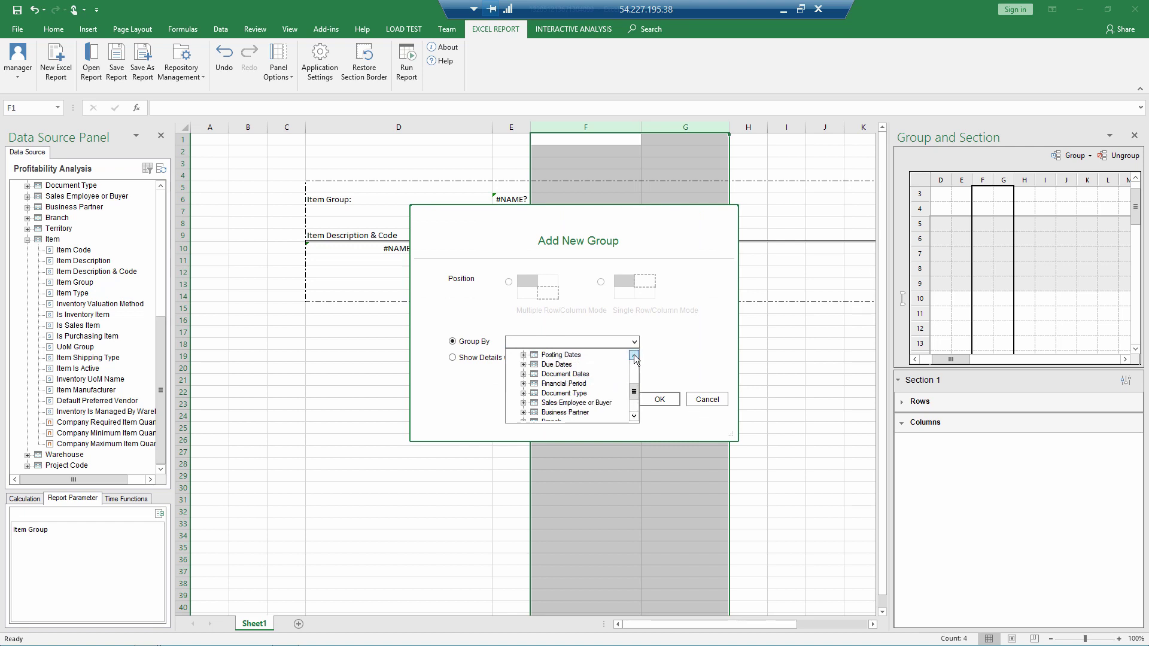
pyautogui.click(524, 356)
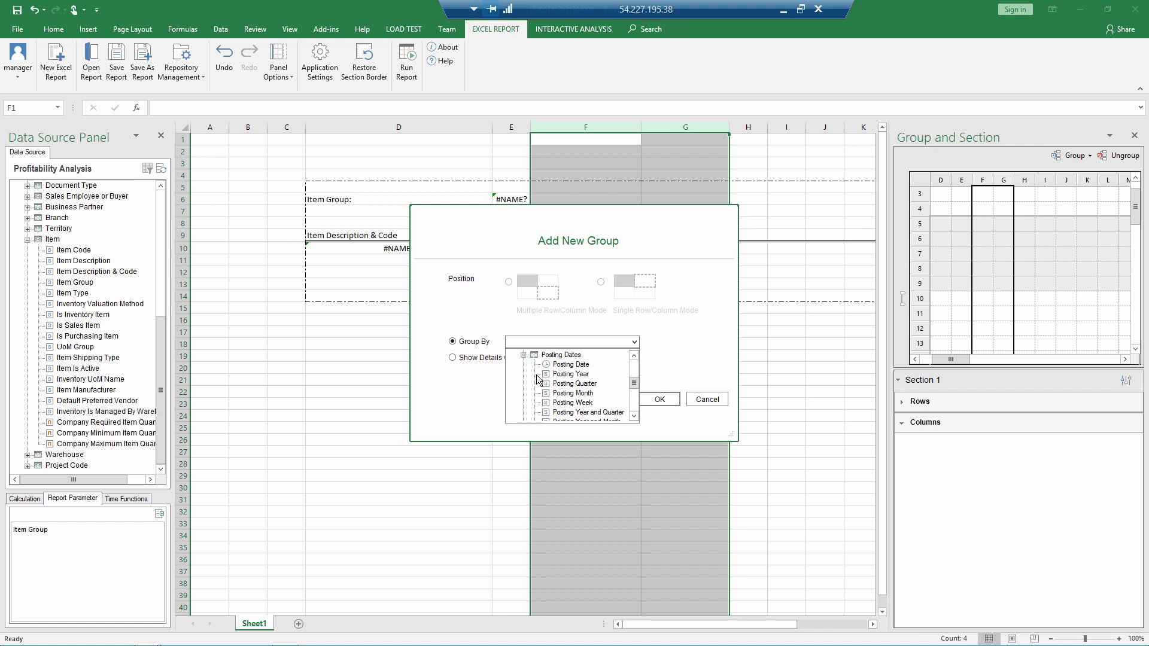
pyautogui.click(549, 373)
pyautogui.click(660, 399)
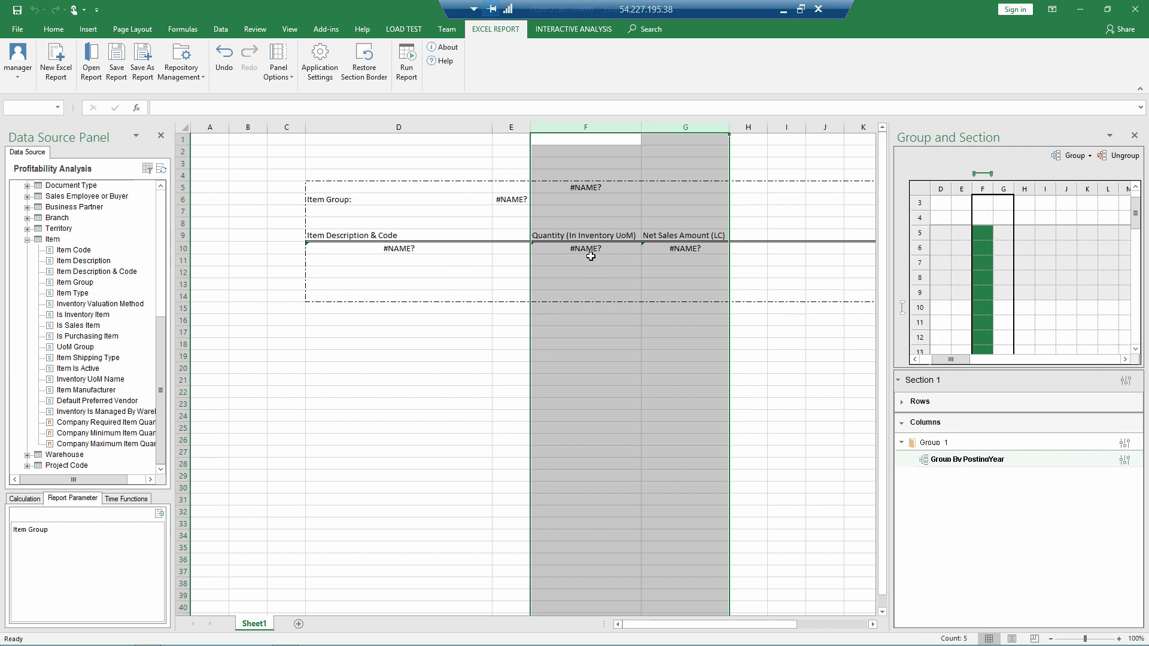
pyautogui.click(405, 66)
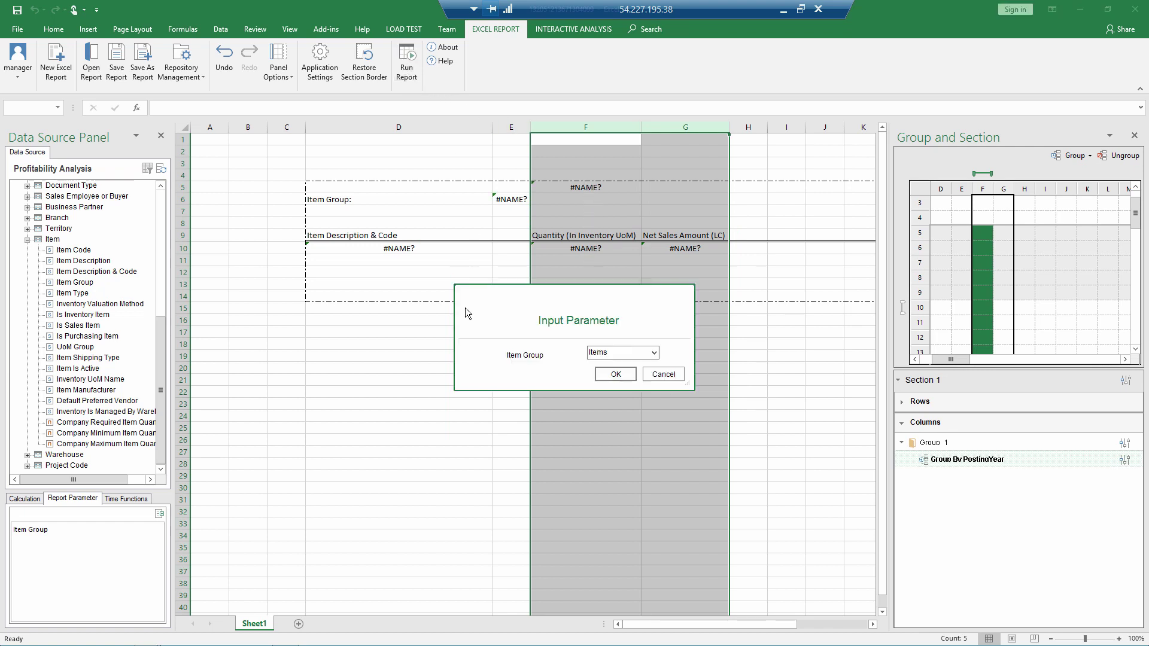
pyautogui.click(609, 372)
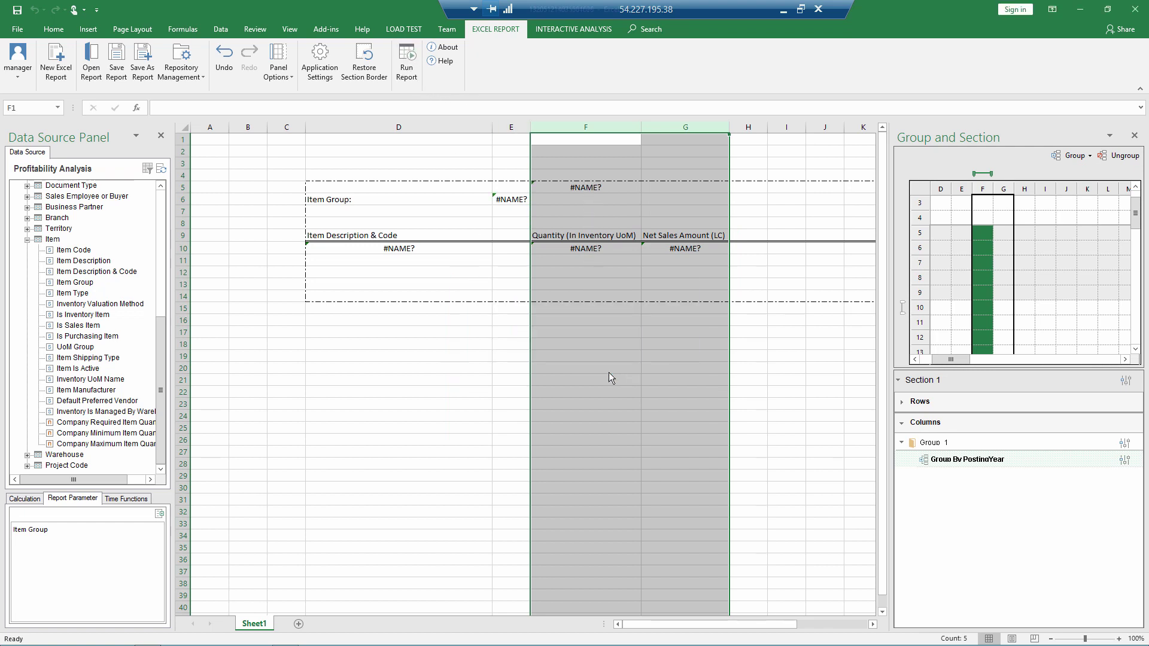
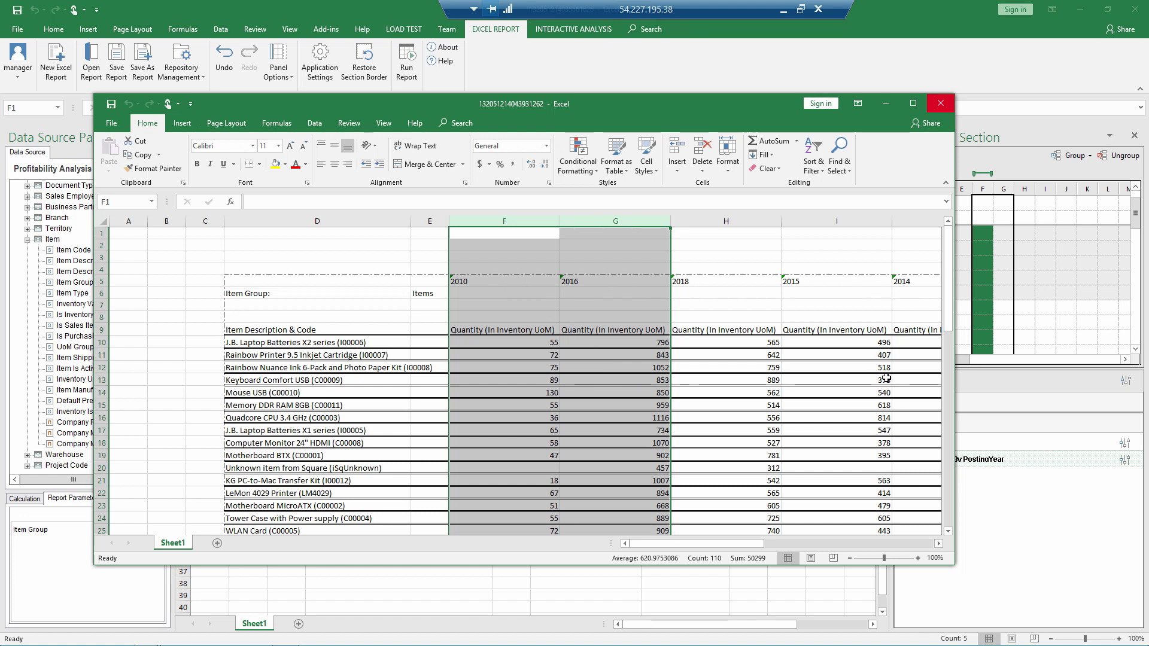
# Step: Sort the PostingYear column group by Posting Year in ascending order
pyautogui.click(940, 104)
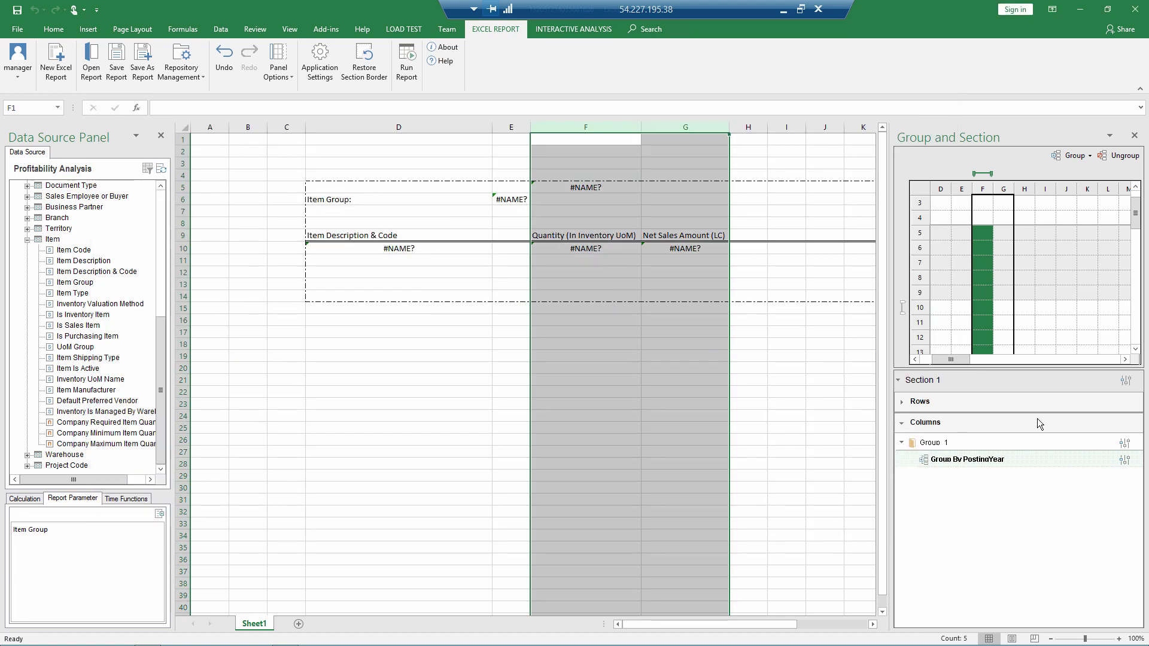
pyautogui.click(1125, 460)
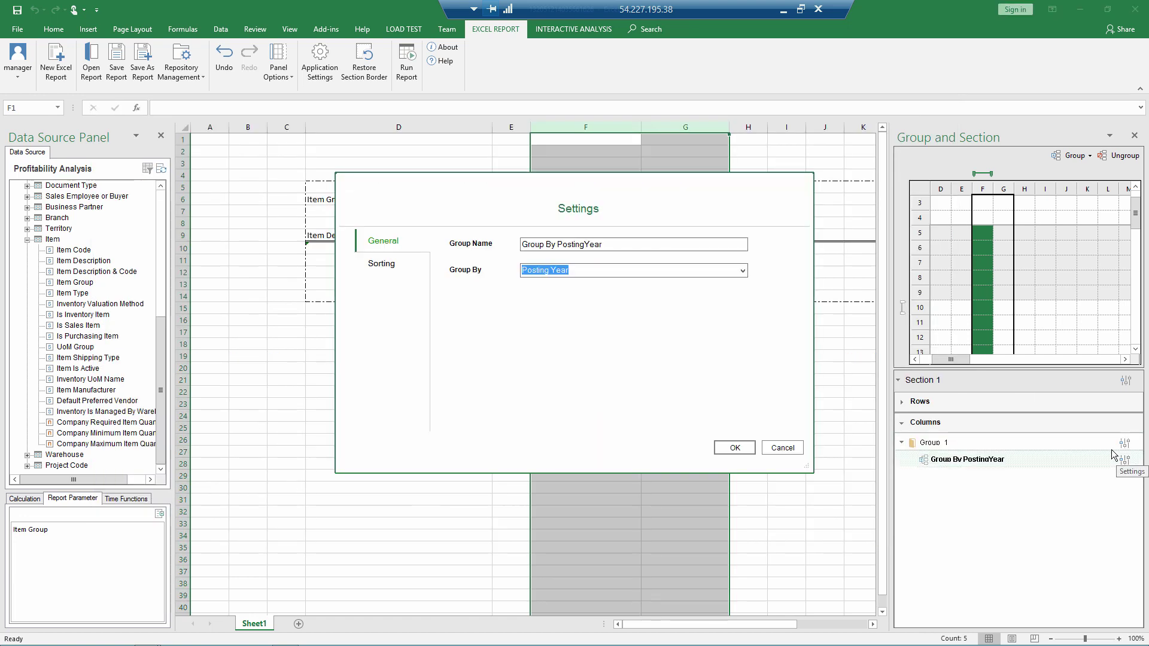
pyautogui.click(387, 264)
pyautogui.click(613, 265)
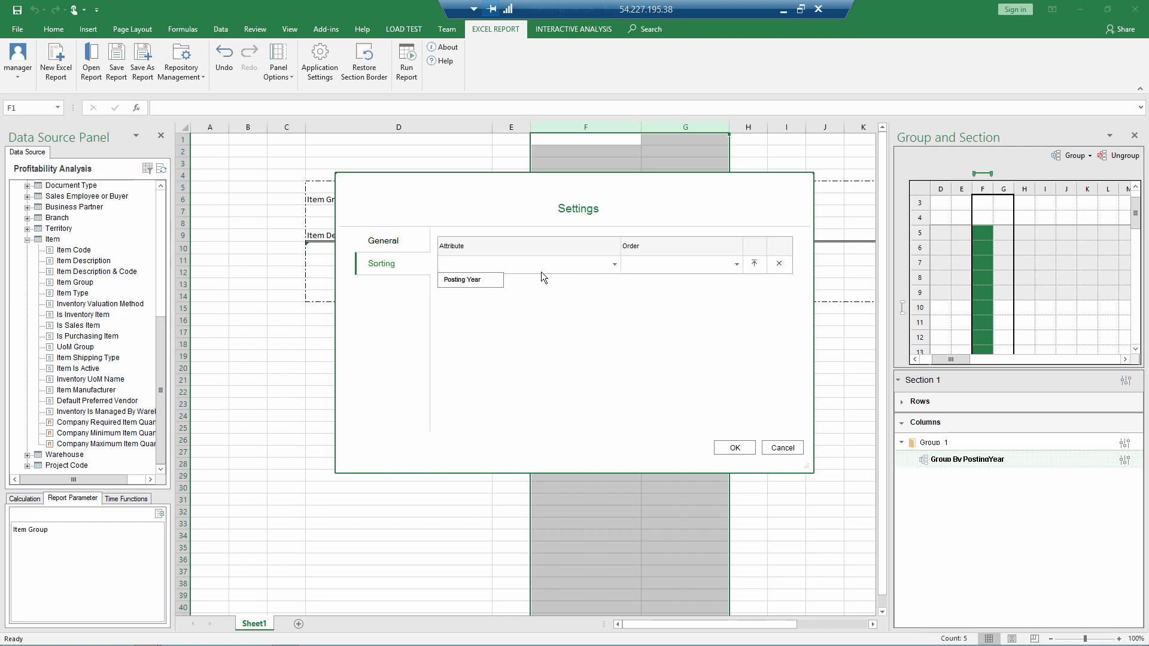
pyautogui.click(482, 280)
pyautogui.click(737, 265)
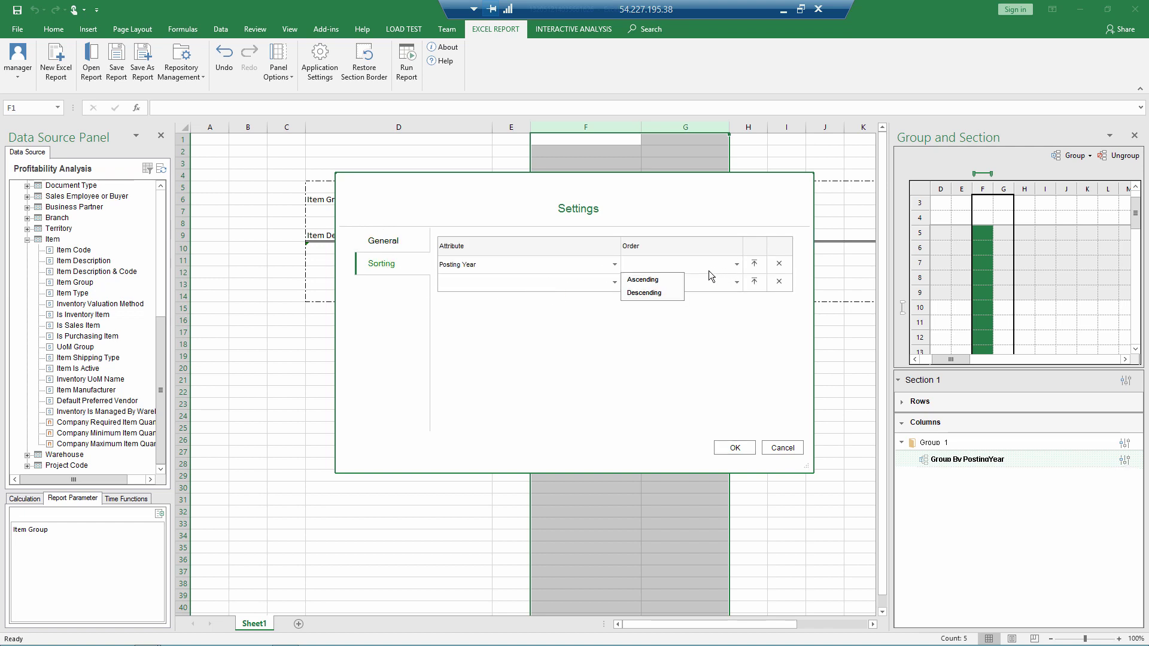
pyautogui.click(640, 277)
pyautogui.click(724, 449)
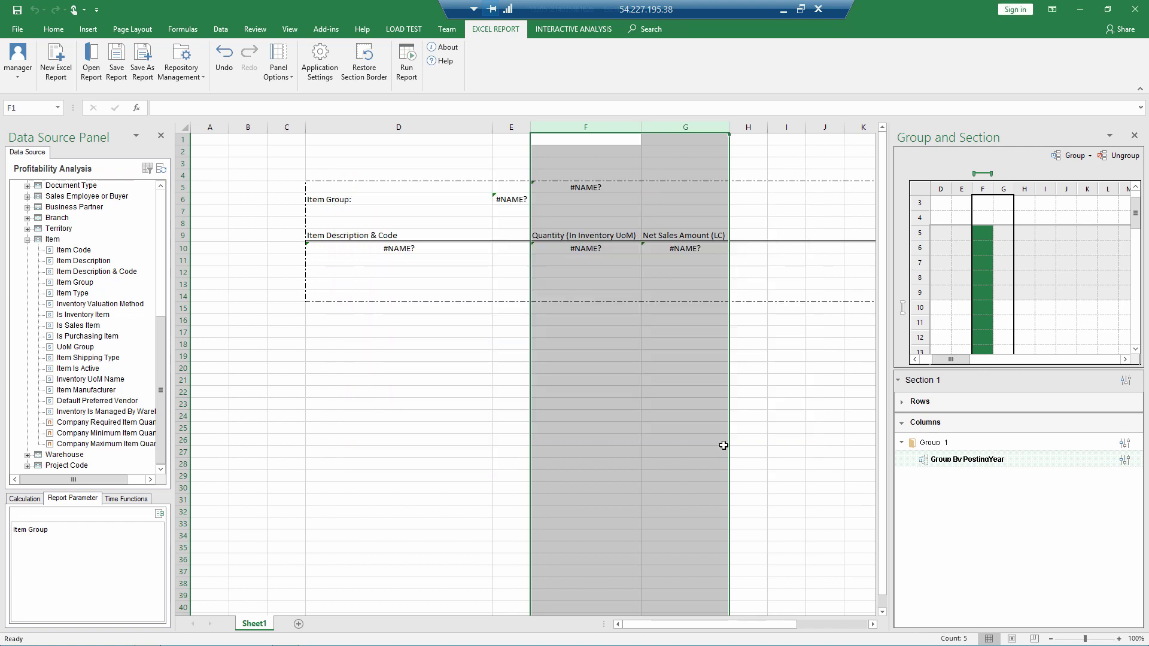
# Step: Rerun the report for item group Items and close the result
pyautogui.click(406, 60)
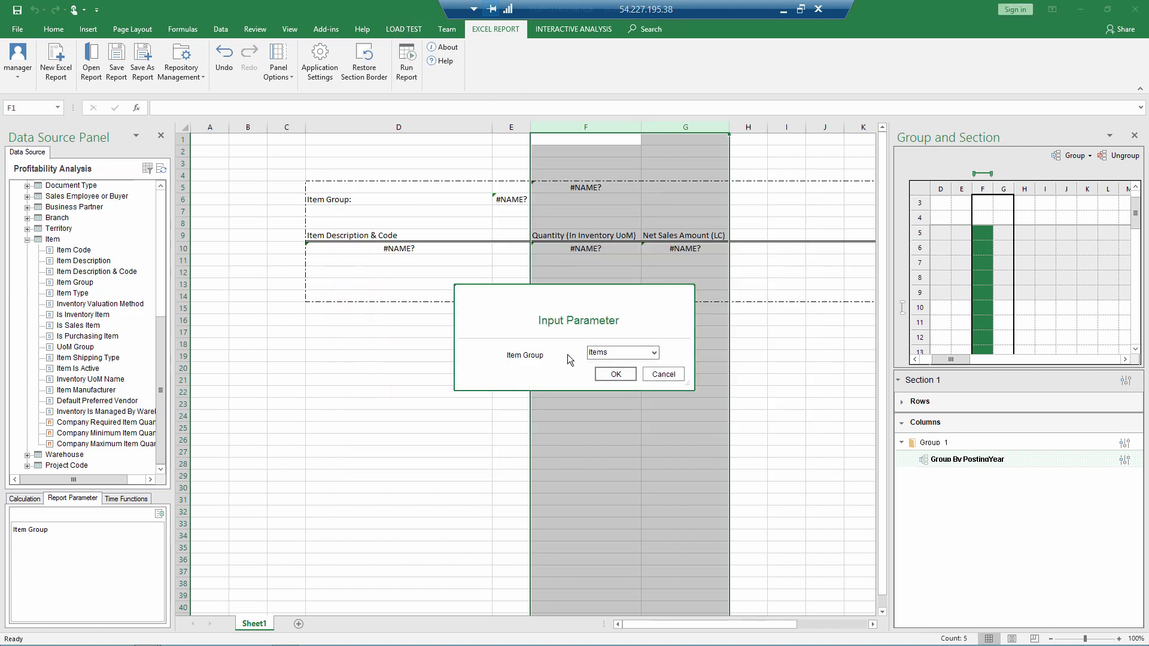
pyautogui.click(607, 373)
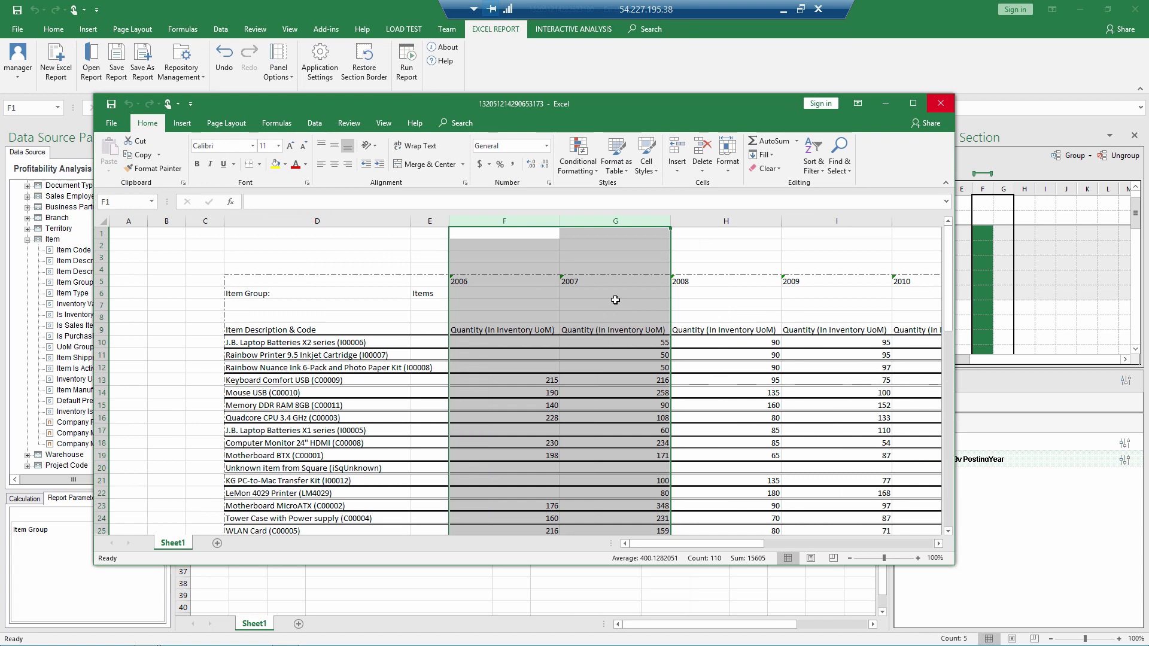
pyautogui.click(939, 105)
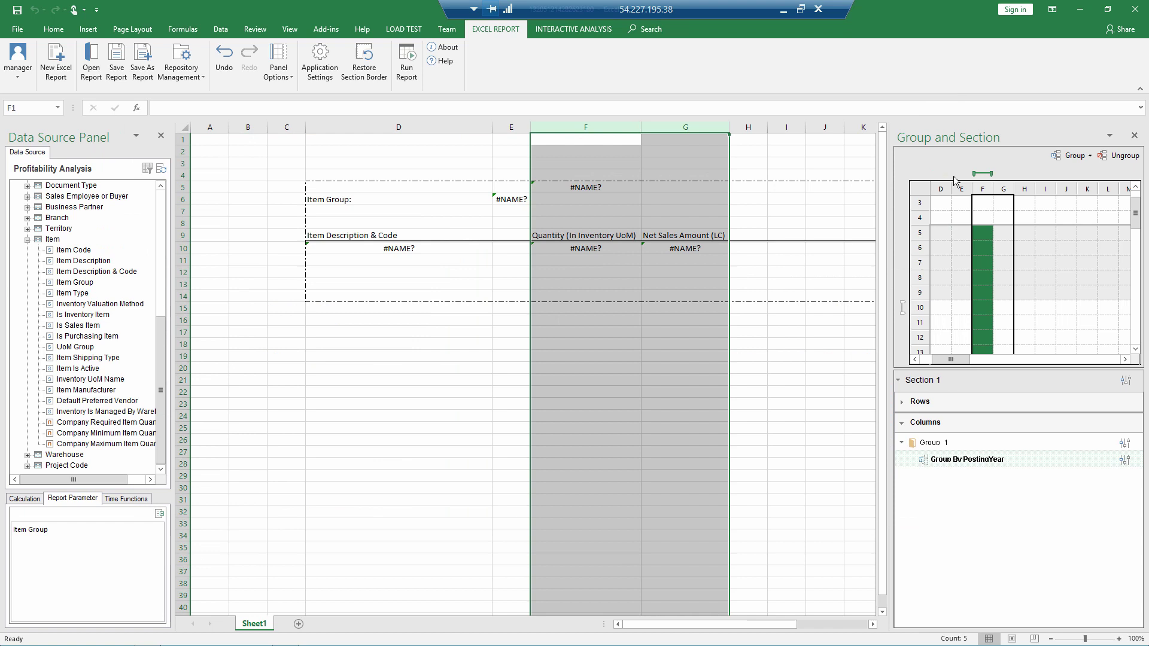
# Step: Move the year formula from F5 down to F8
pyautogui.click(989, 175)
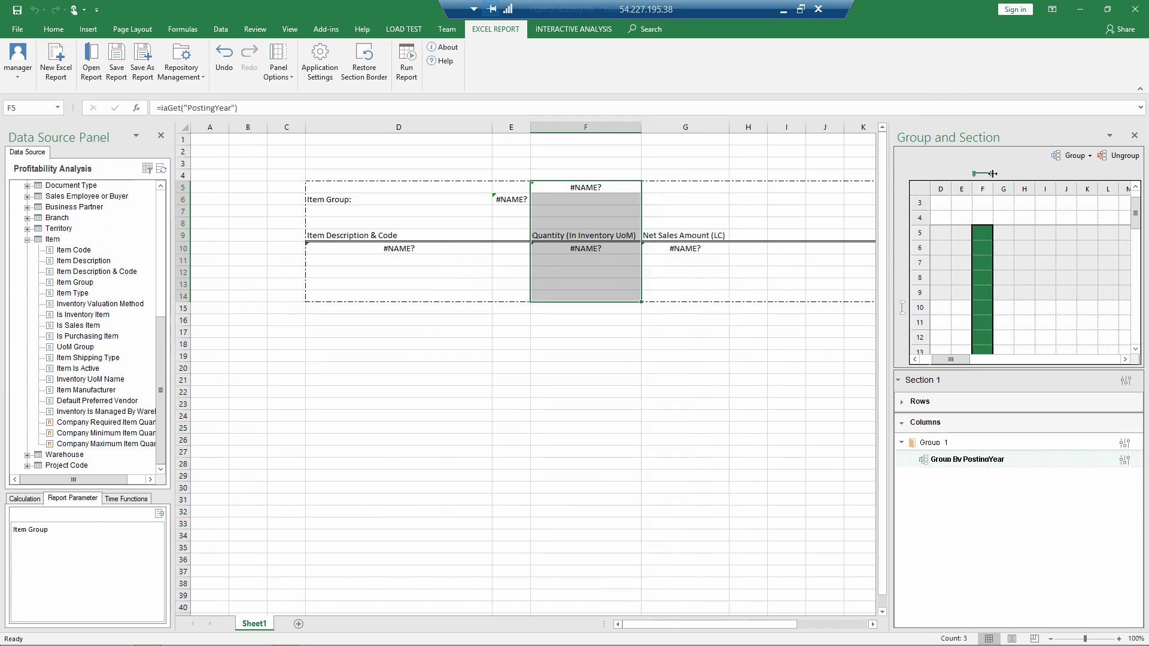
pyautogui.click(1012, 174)
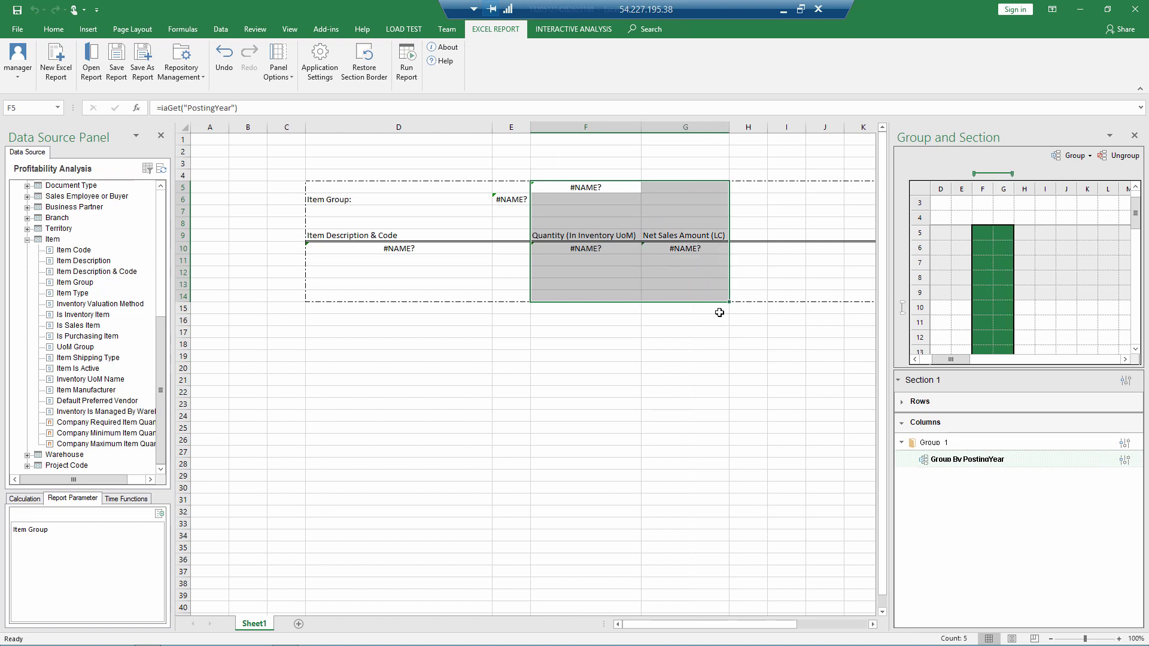
pyautogui.click(596, 188)
pyautogui.keyDown('shift'); pyautogui.click(658, 191); pyautogui.keyUp('shift')
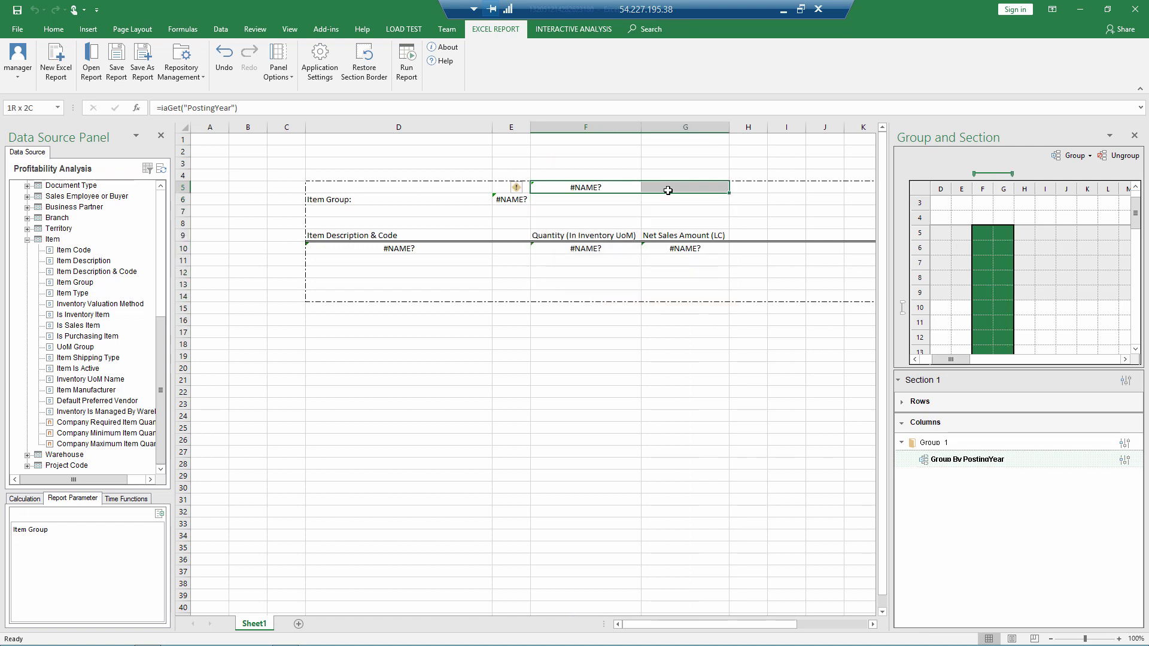
pyautogui.click(595, 186)
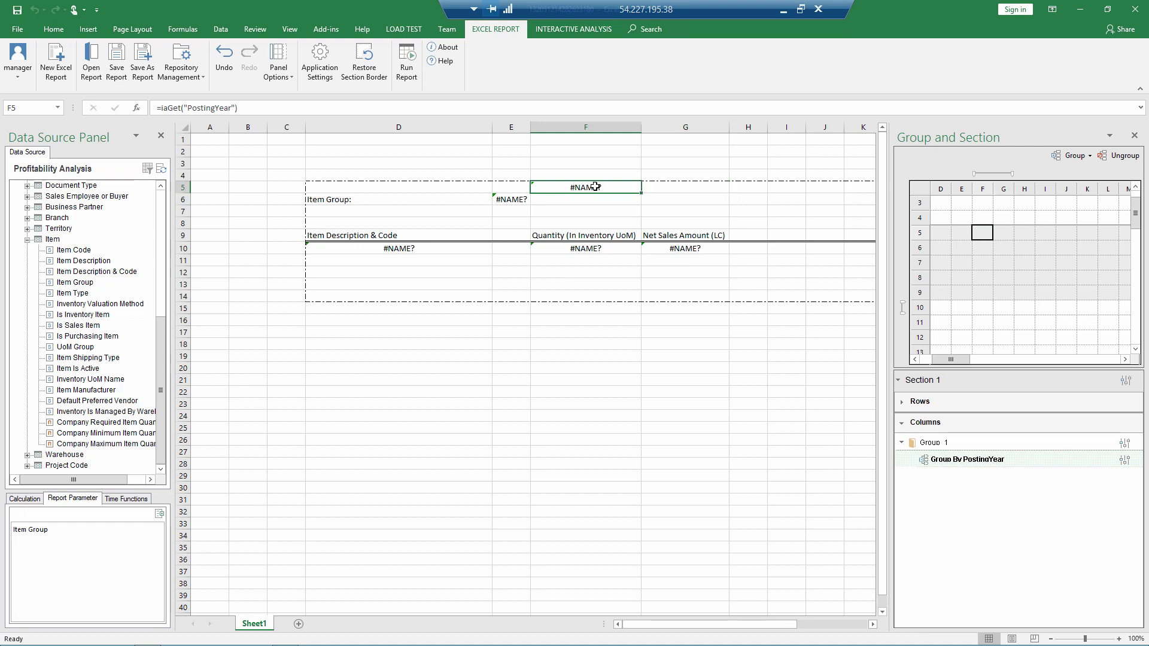
pyautogui.hotkey('ctrl', 'c')
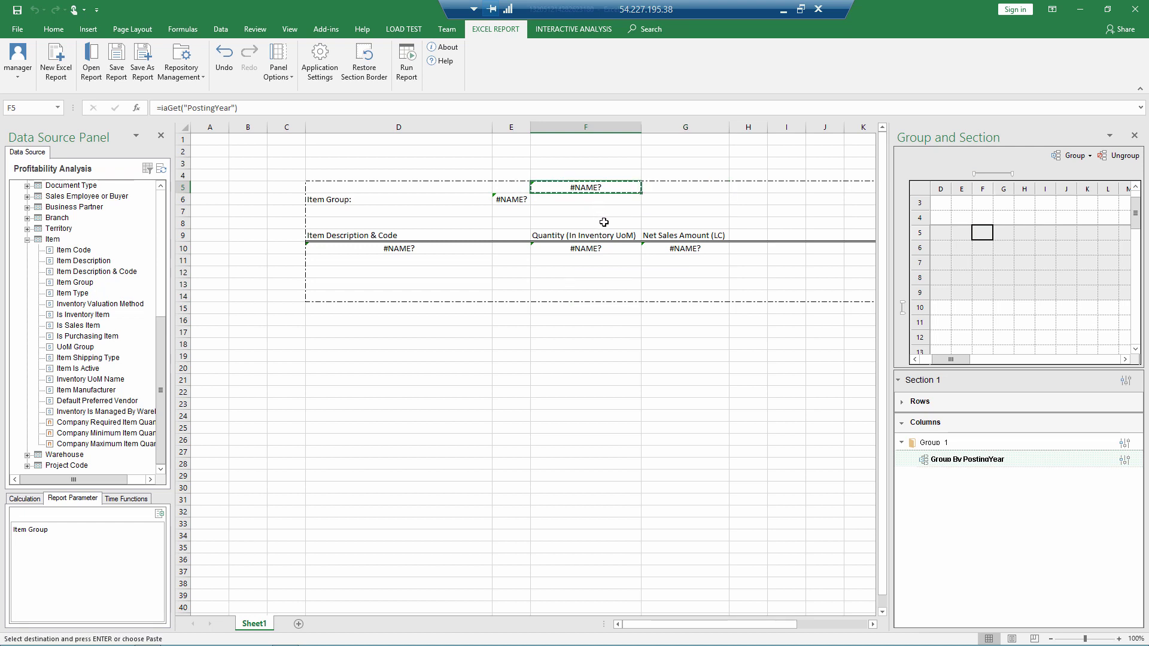
pyautogui.click(604, 222)
pyautogui.press('Return')
# Step: Merge F8:G8 so the year header spans both value columns
pyautogui.moveTo(606, 224); pyautogui.dragTo(668, 223)
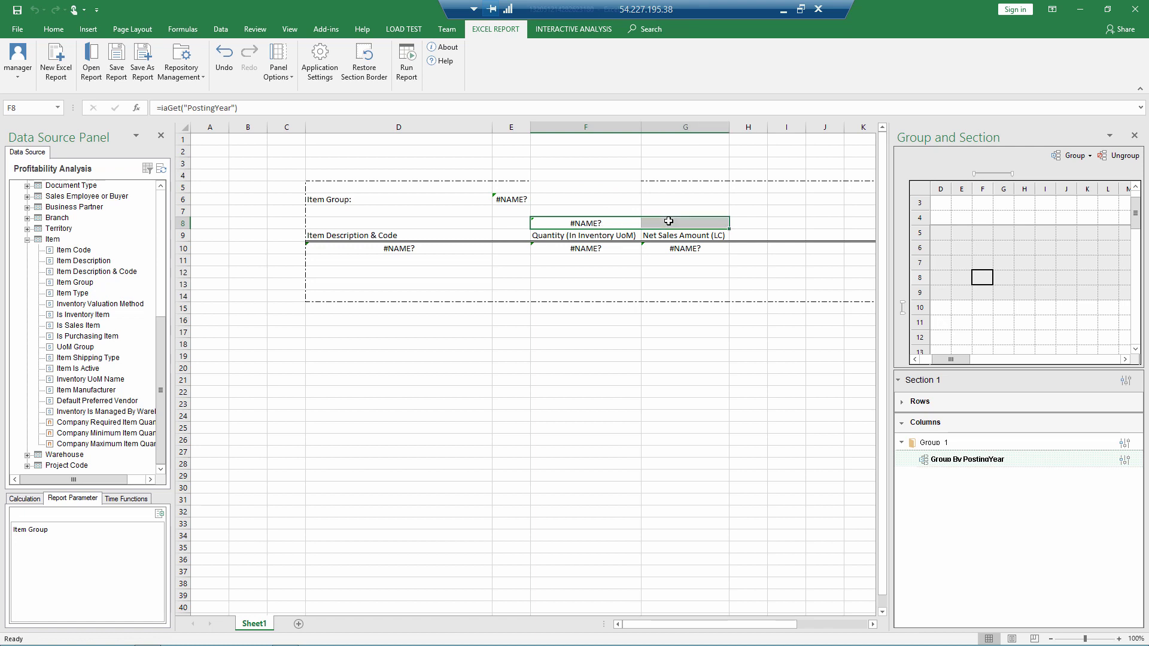
pyautogui.rightClick(669, 222)
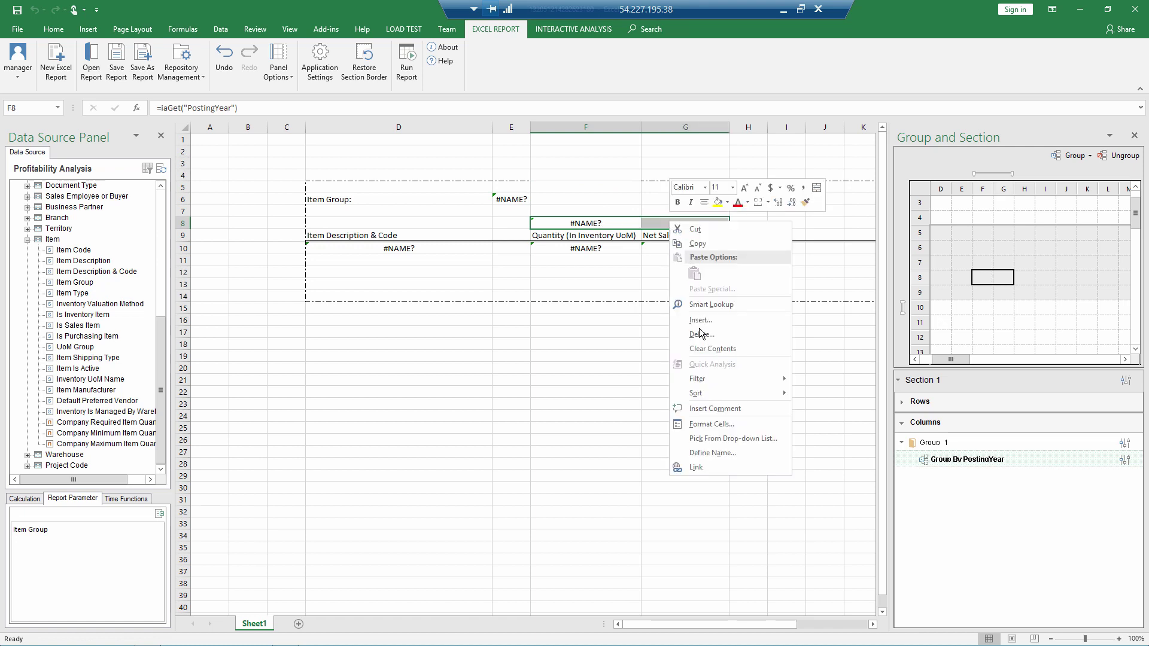
pyautogui.click(699, 422)
pyautogui.click(602, 303)
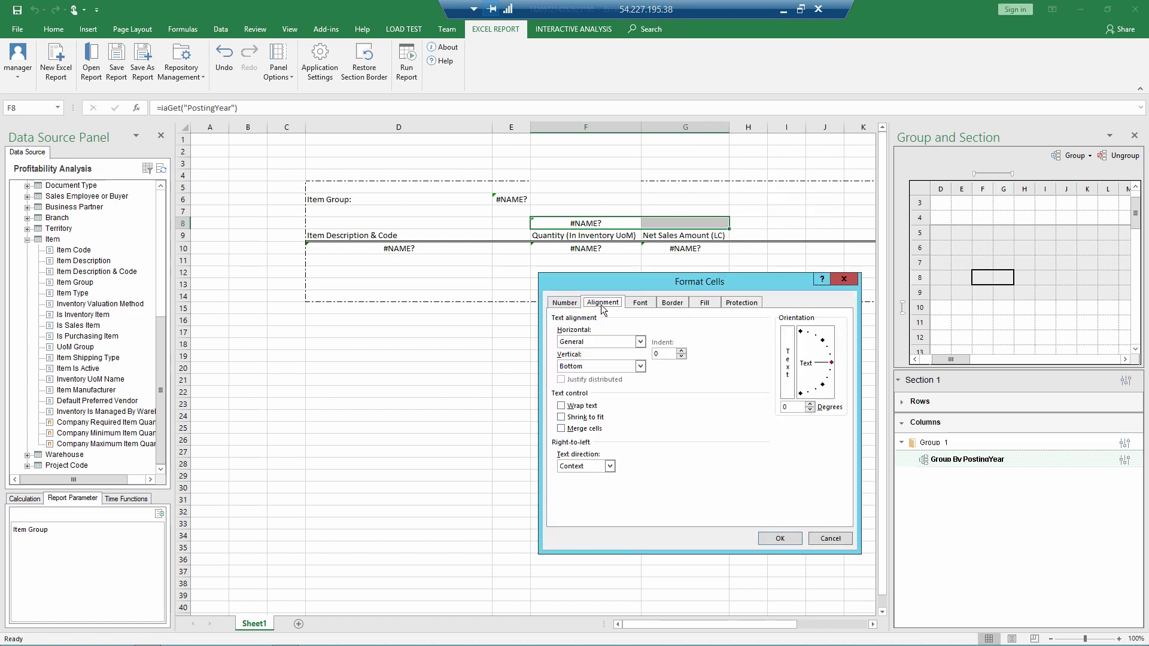
pyautogui.click(562, 428)
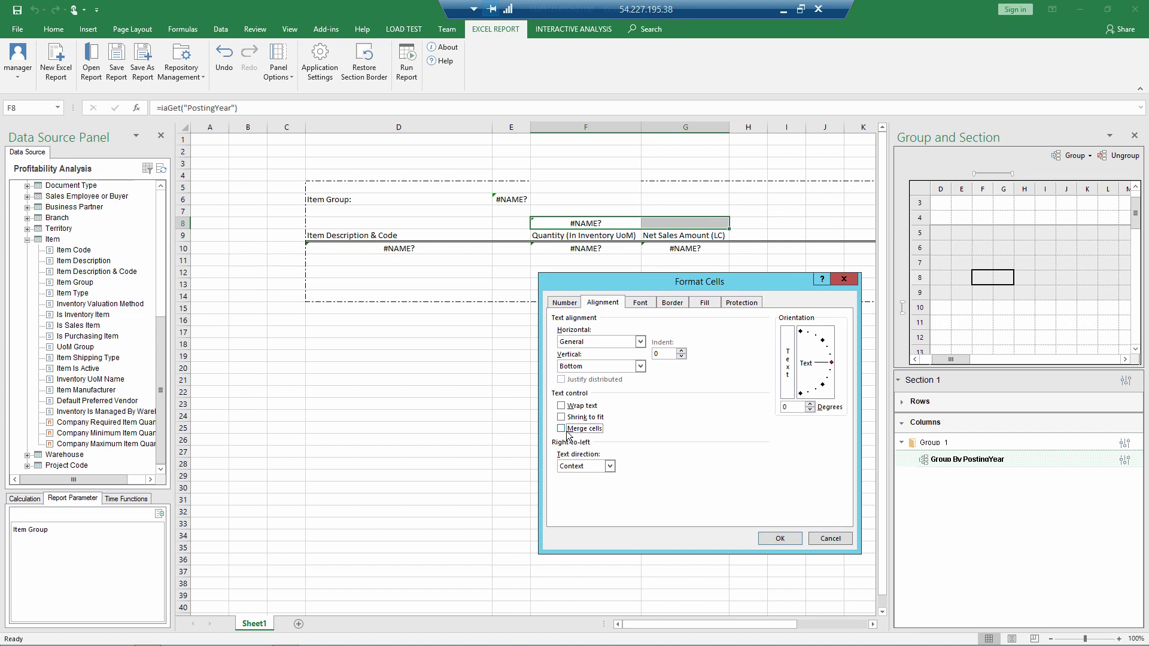
pyautogui.click(779, 538)
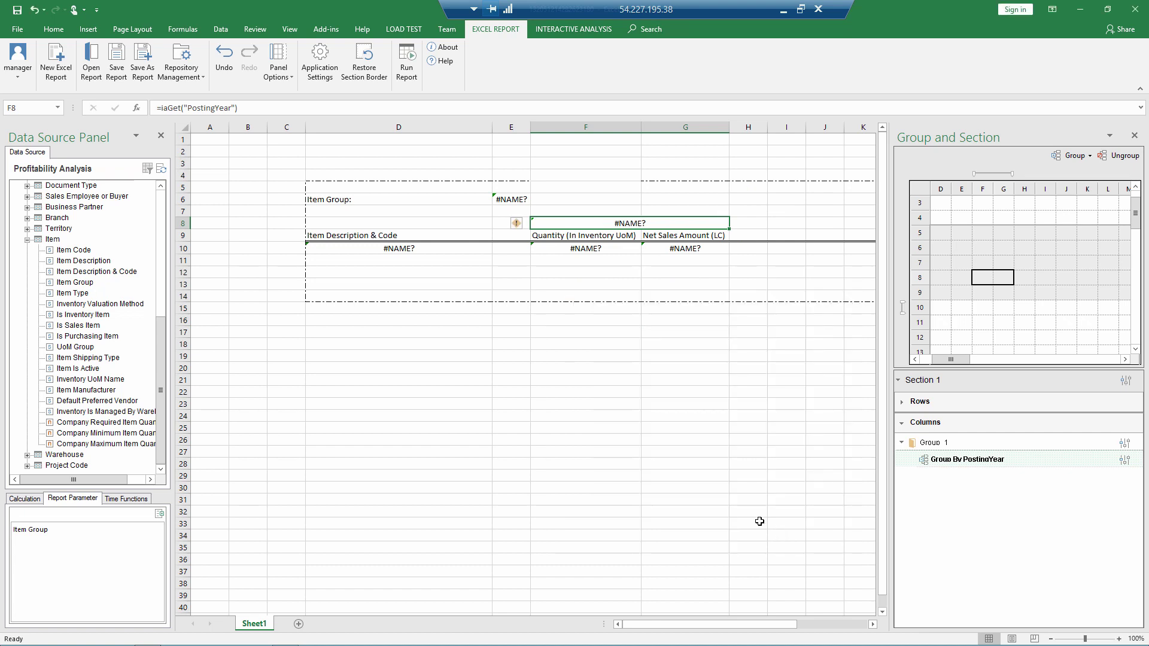
# Step: Rerun the report to check the merged header, then open Group 1 settings
pyautogui.click(406, 63)
pyautogui.click(605, 377)
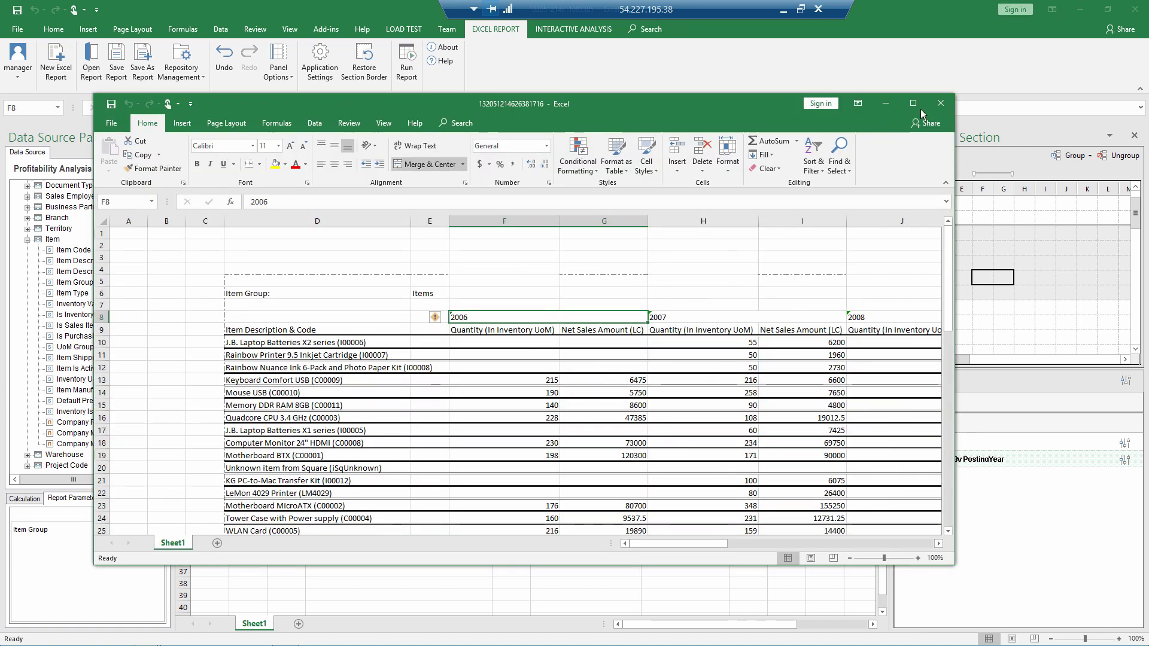
pyautogui.click(940, 103)
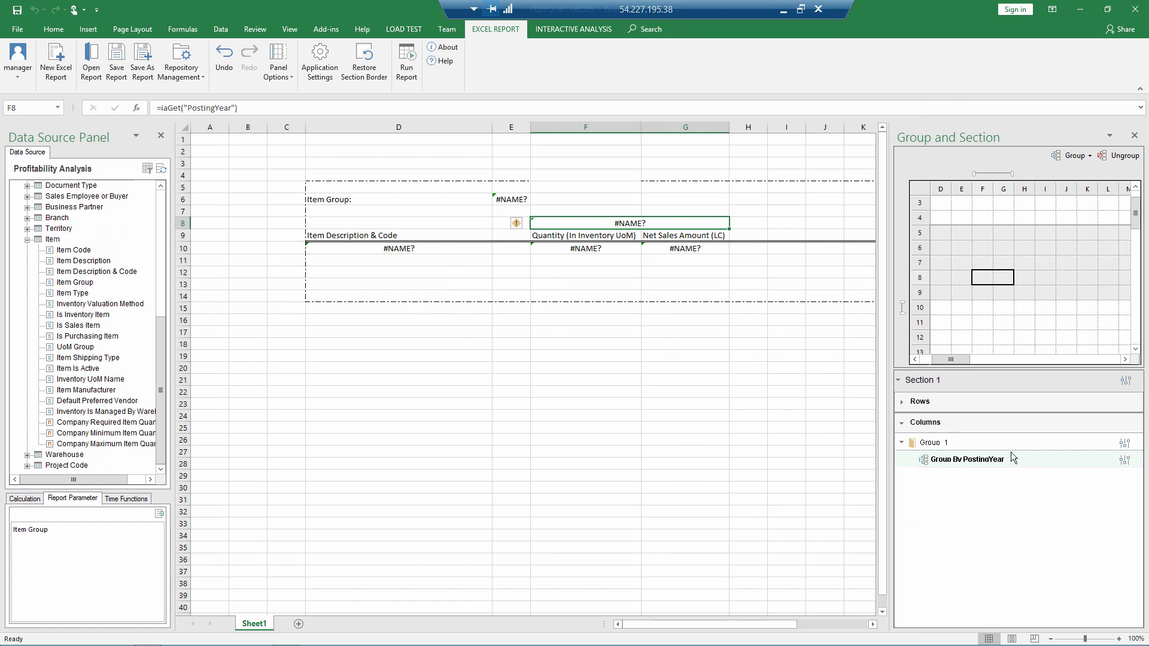
pyautogui.click(1125, 444)
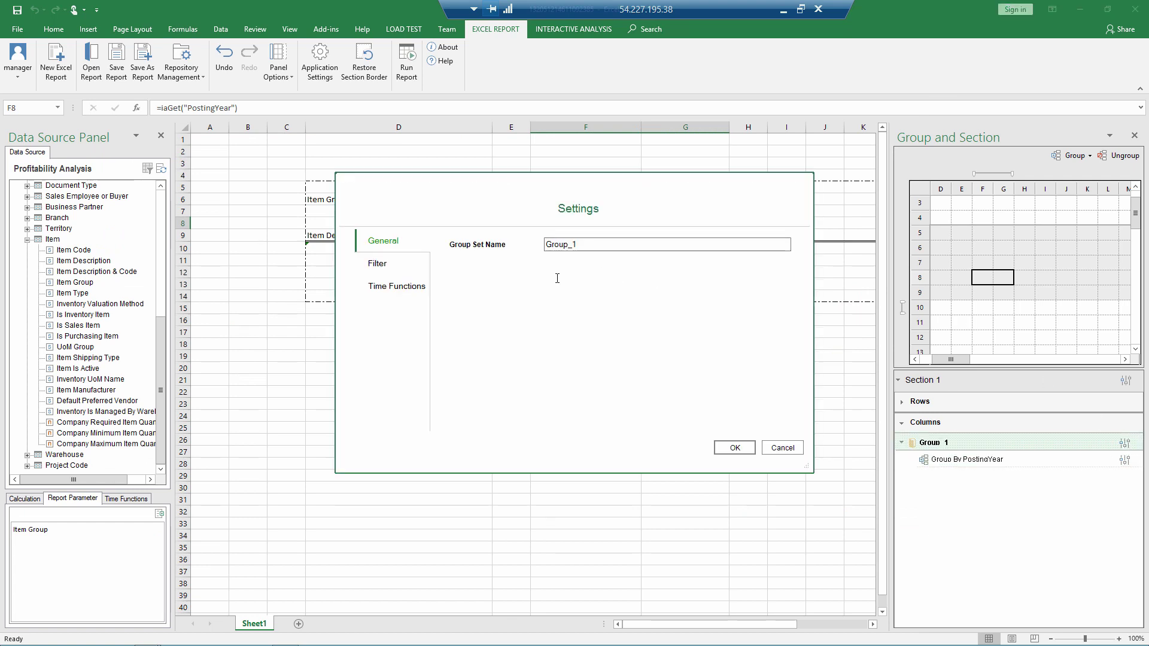
# Step: Filter Group 1 to Posting Dates / Posting Date = YTD()
pyautogui.click(422, 287)
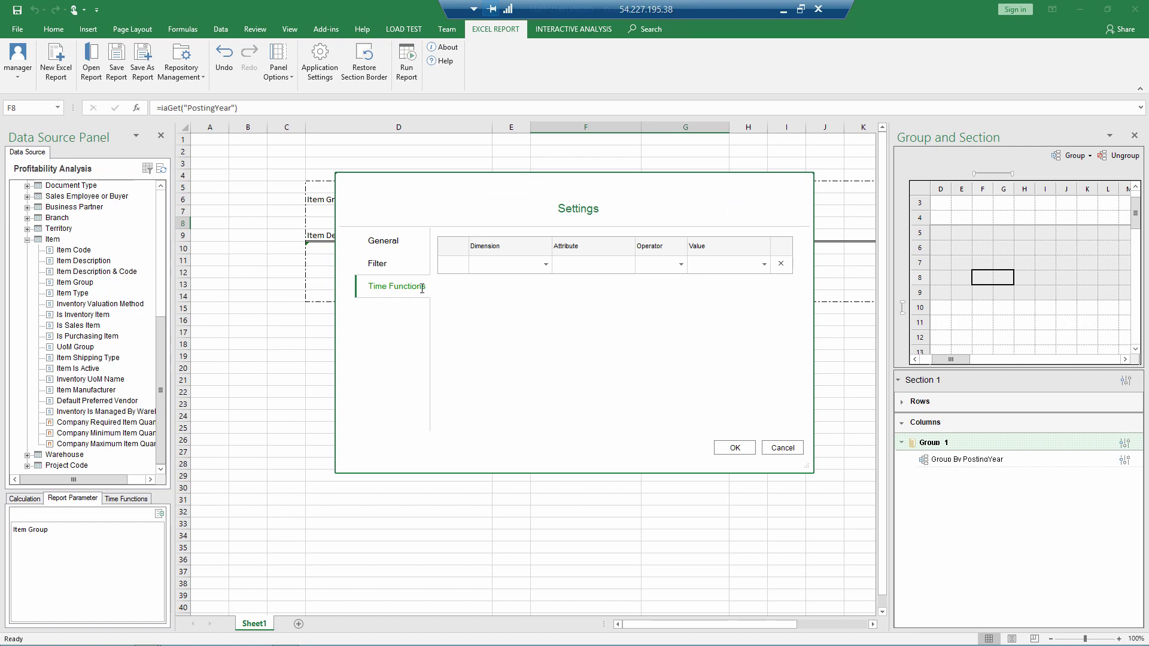
pyautogui.click(537, 264)
pyautogui.click(531, 279)
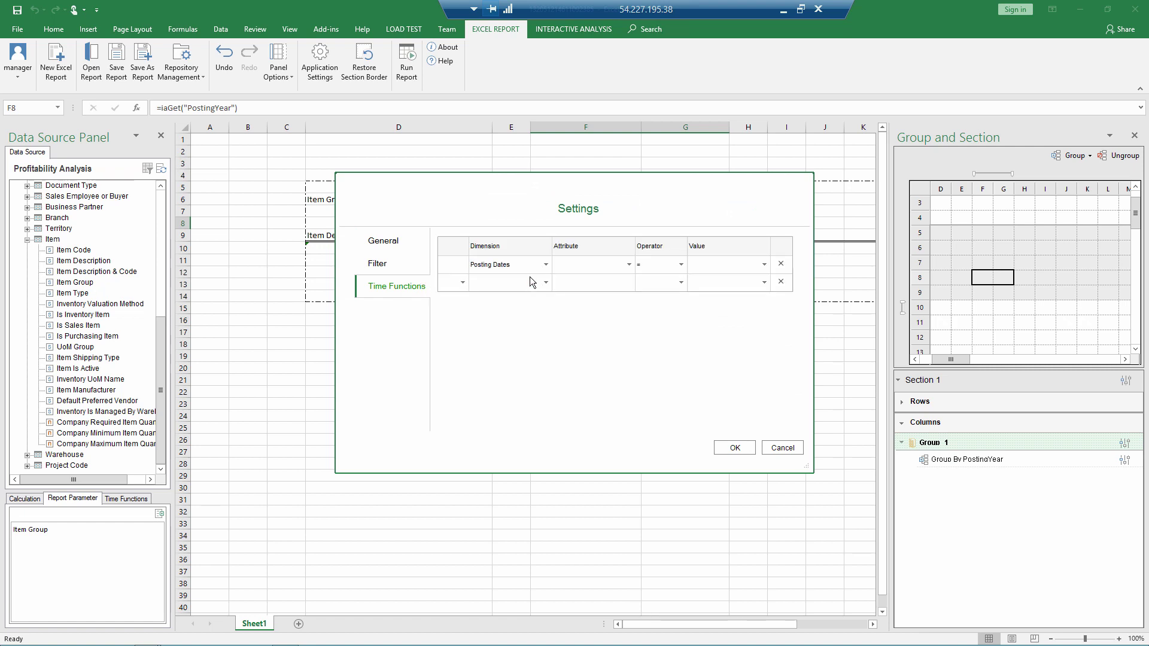
pyautogui.click(628, 264)
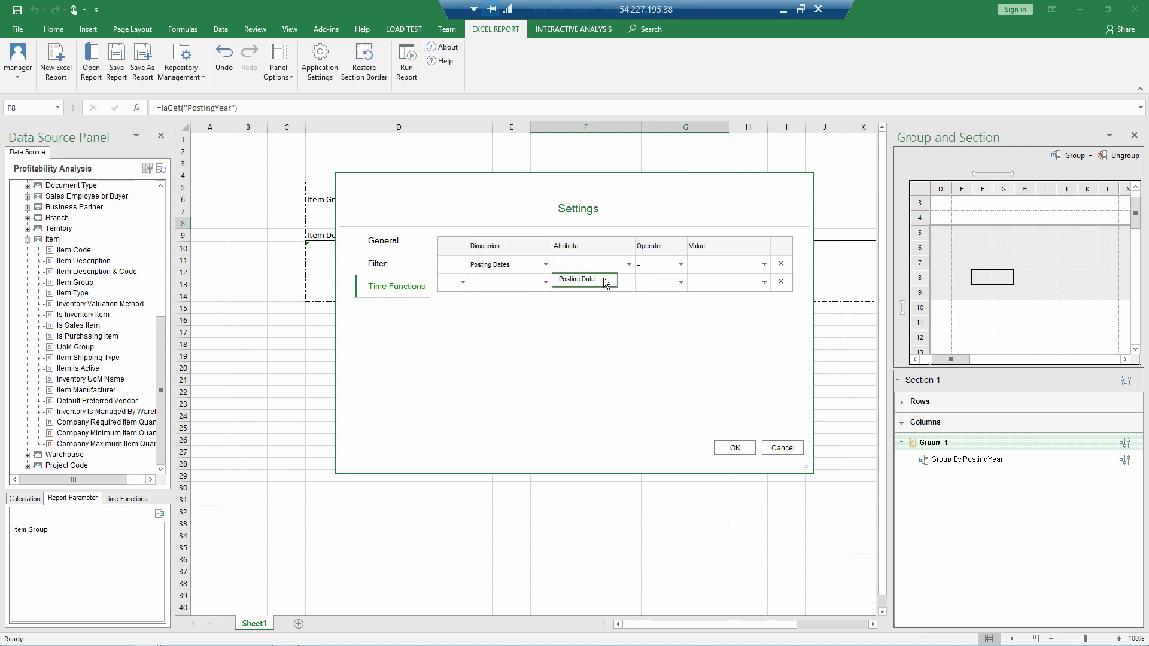
pyautogui.click(607, 281)
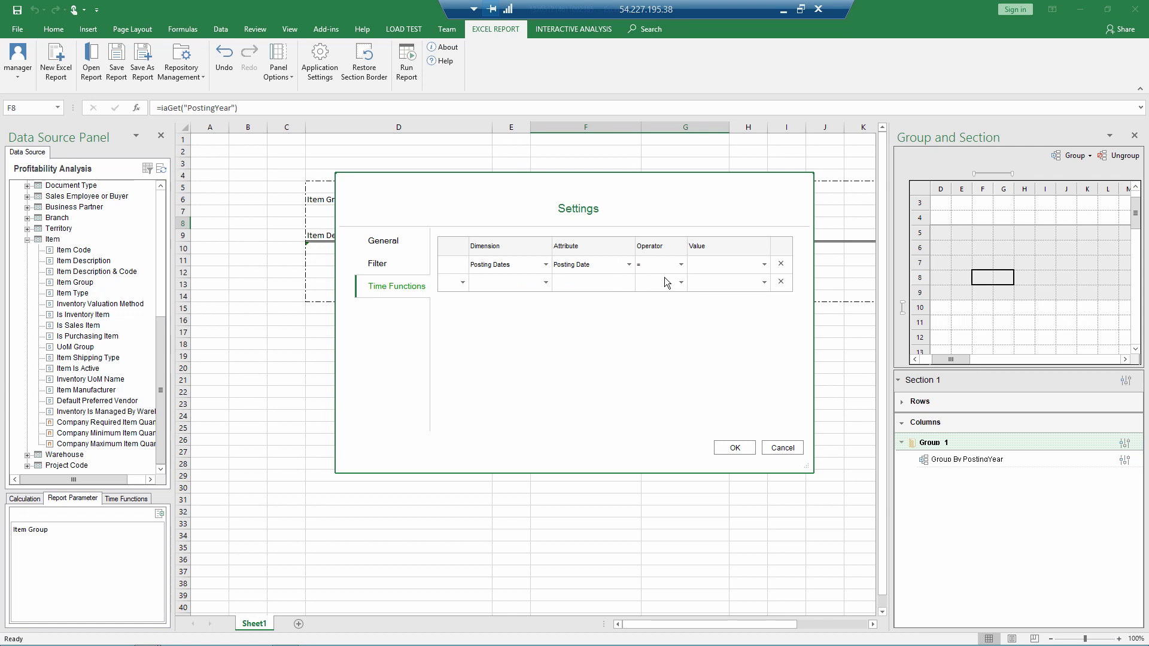
pyautogui.click(765, 266)
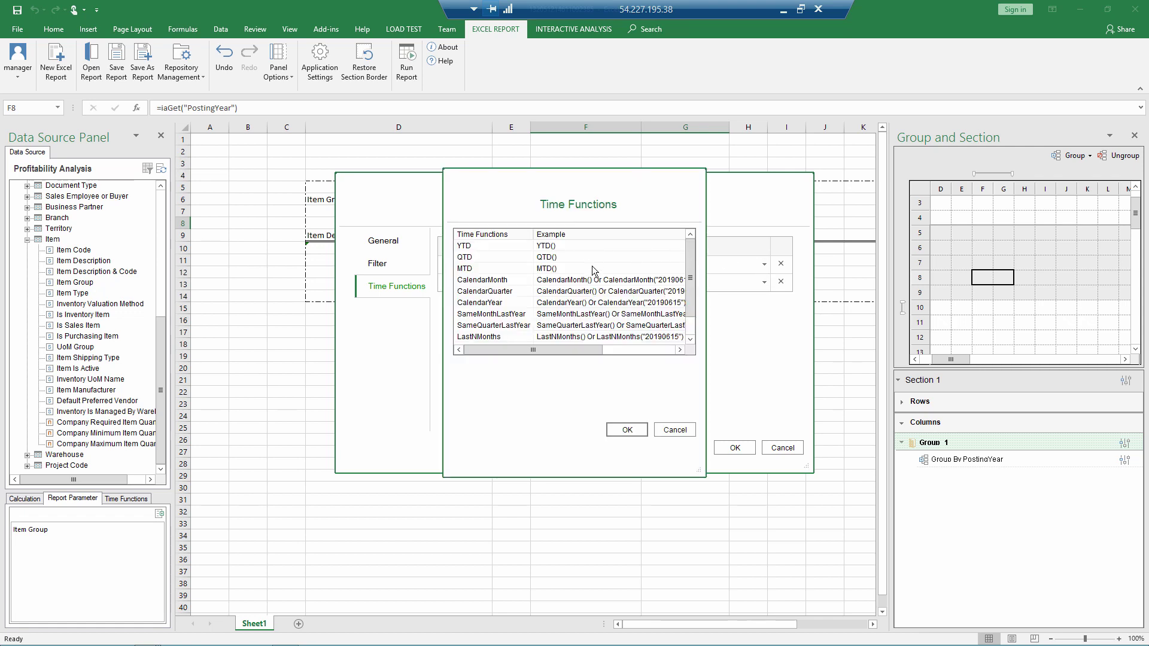
pyautogui.moveTo(690, 299); pyautogui.dragTo(694, 271)
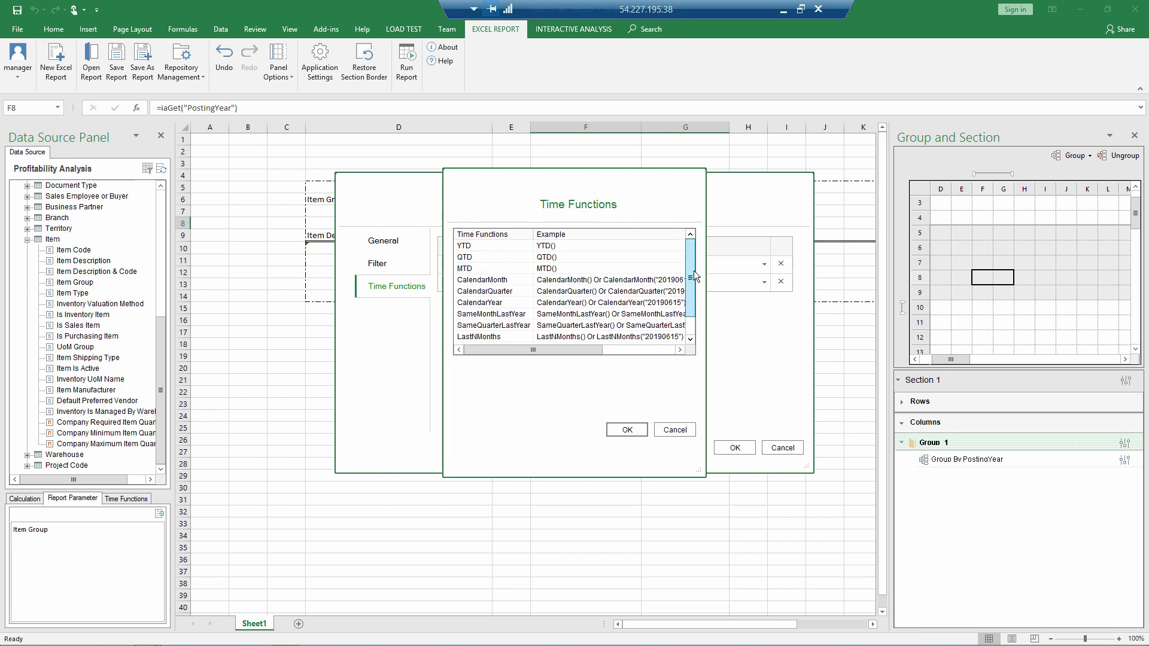
pyautogui.click(538, 250)
pyautogui.click(626, 430)
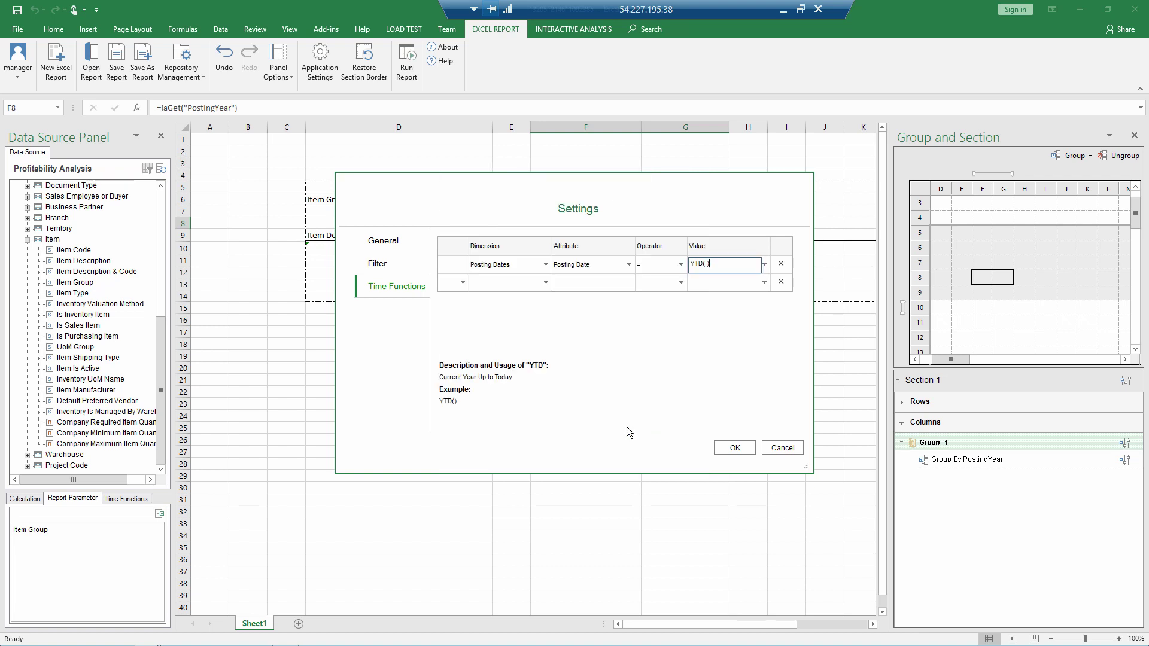
pyautogui.click(732, 450)
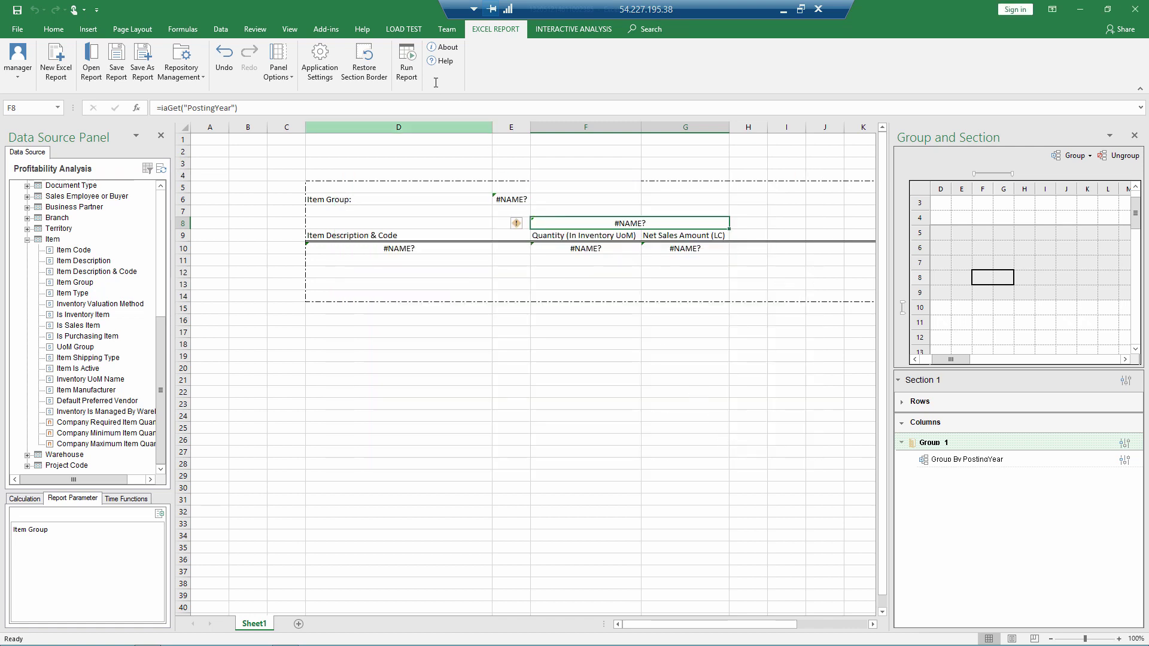
# Step: Rerun the report for Items, showing only 2019 figures, then close it
pyautogui.click(406, 60)
pyautogui.click(607, 371)
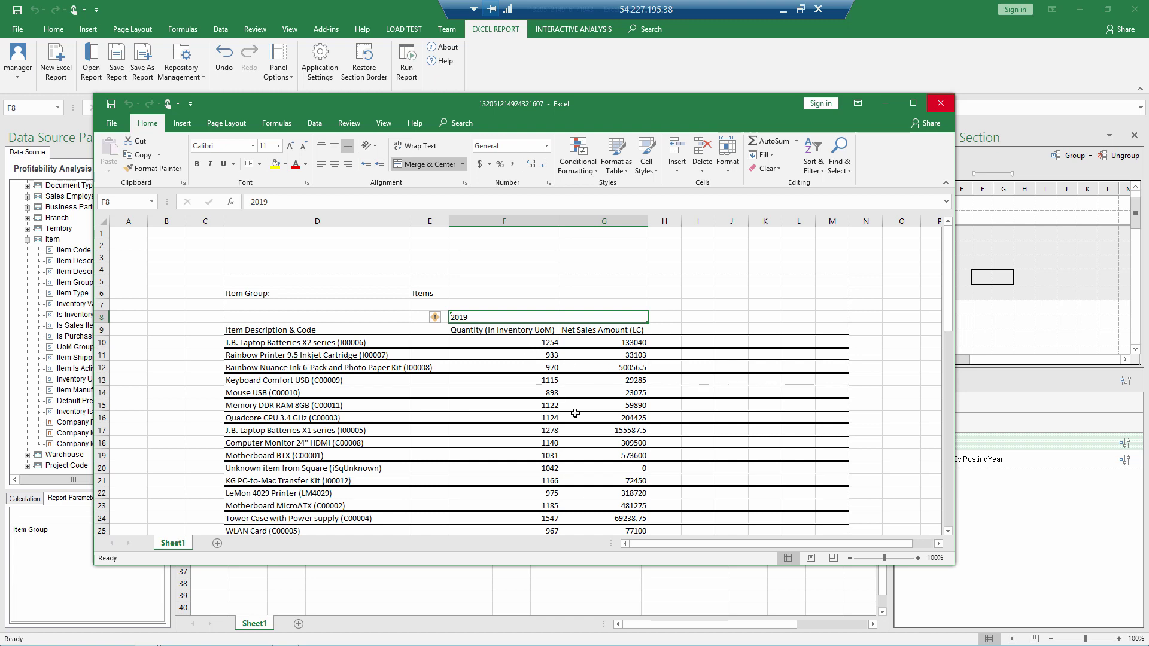
pyautogui.click(939, 105)
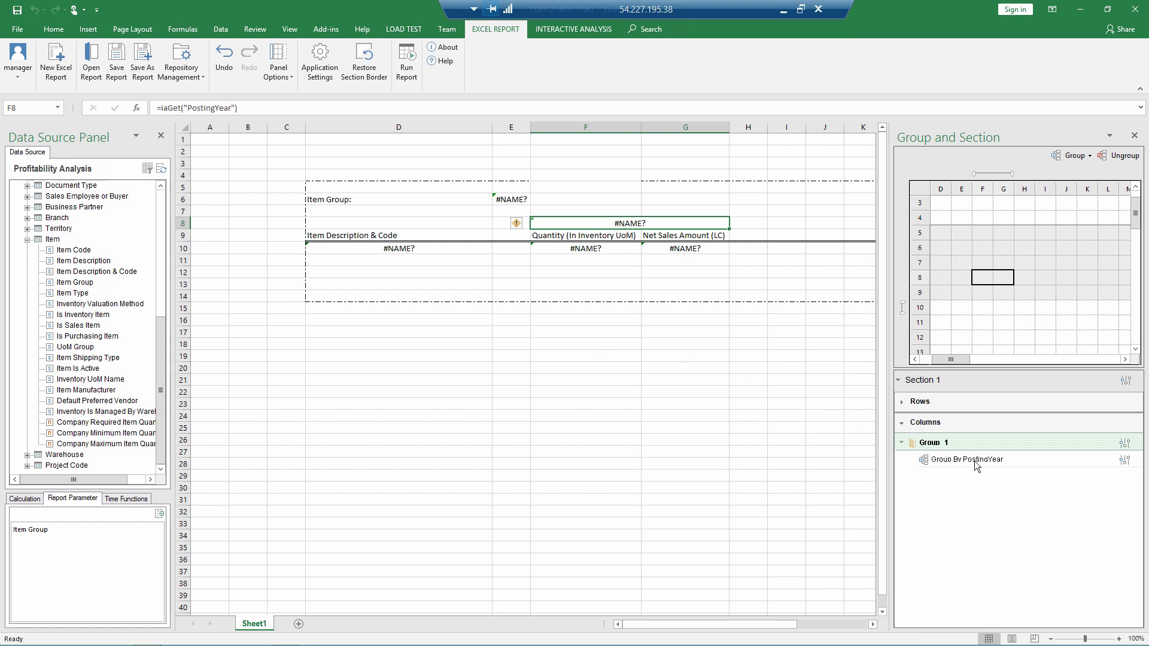
# Step: Add an Or condition Posting Dates / Posting Date = LastNYears( ) to Group 1's time filter
pyautogui.click(1125, 443)
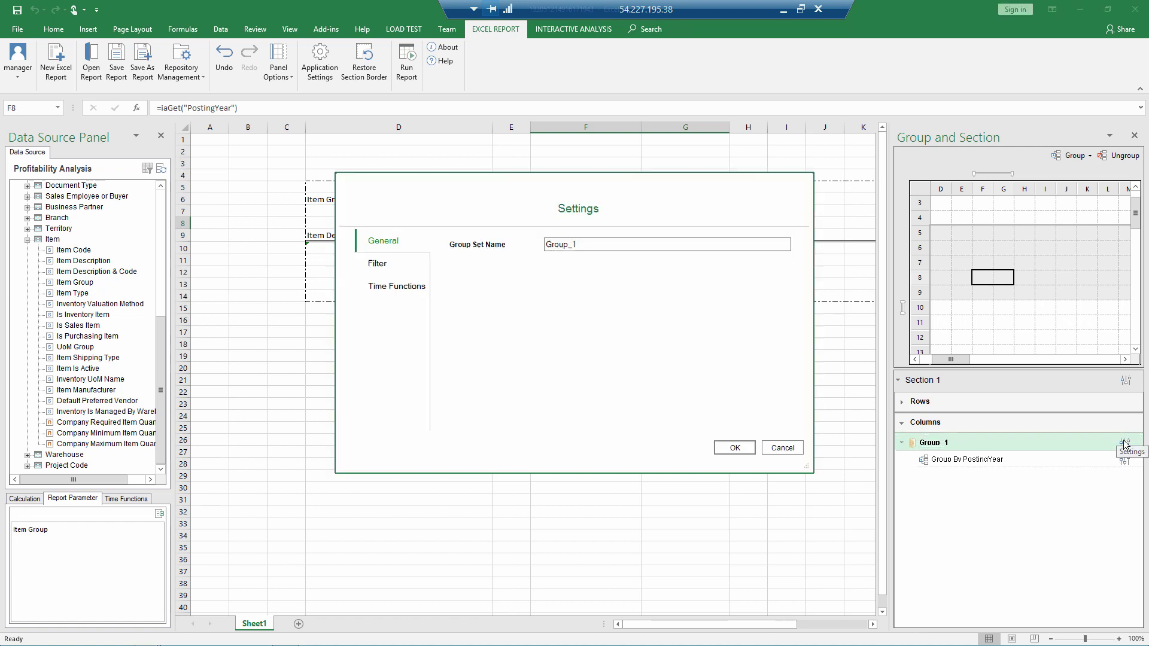
pyautogui.click(388, 287)
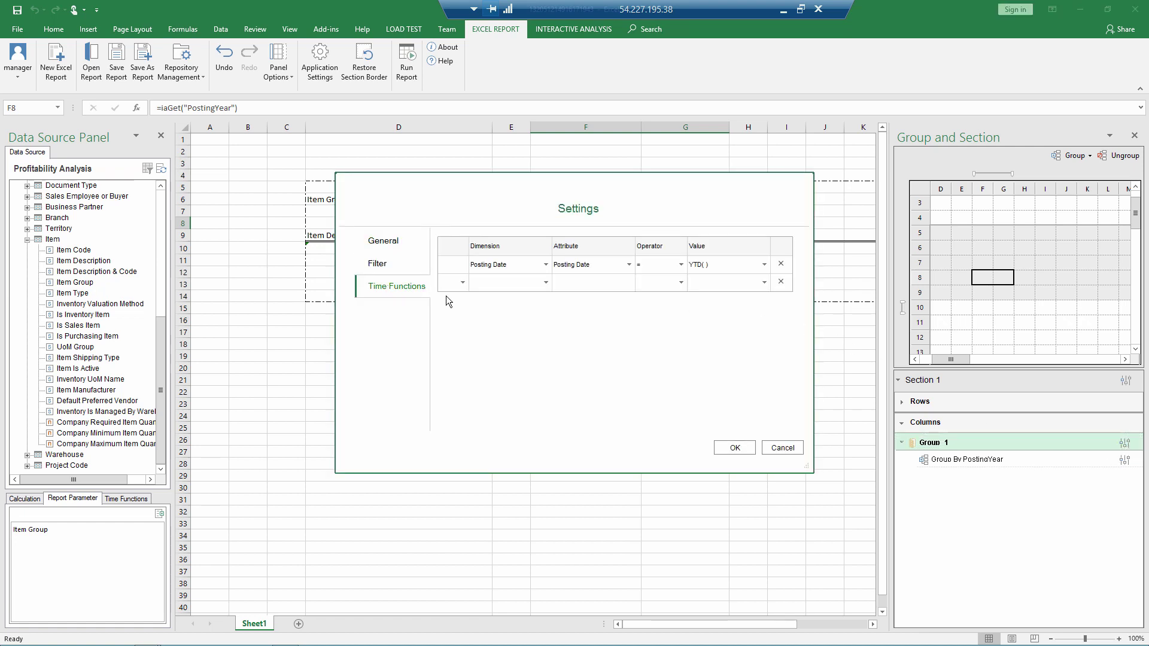
pyautogui.click(461, 282)
pyautogui.click(454, 307)
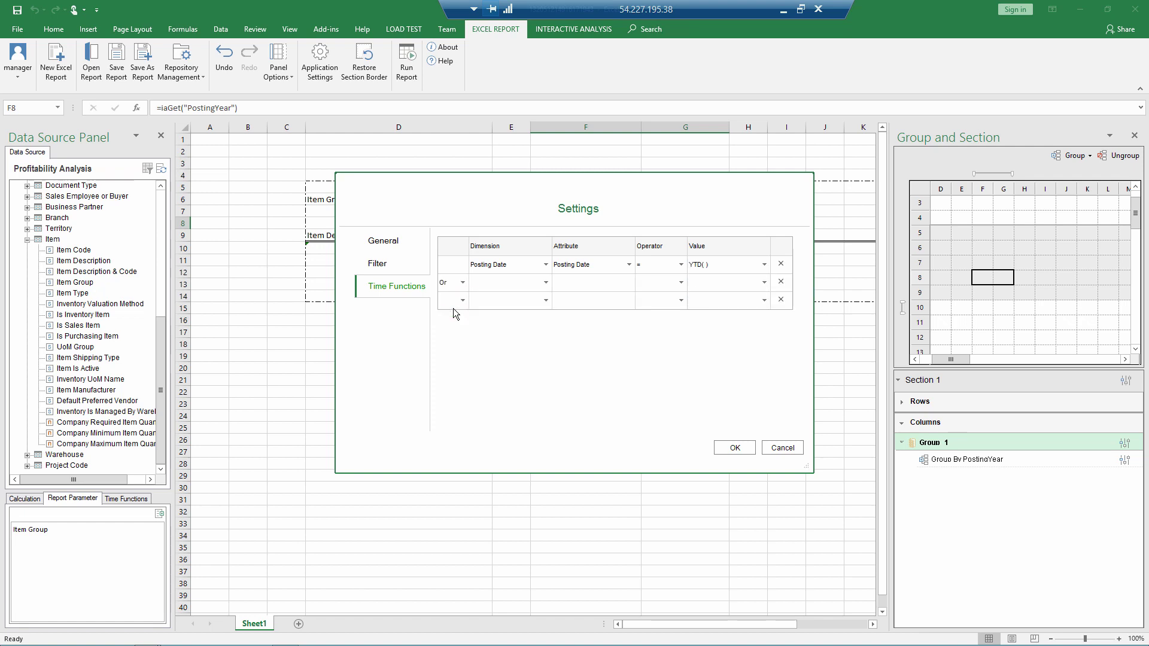
pyautogui.click(538, 283)
pyautogui.click(518, 300)
pyautogui.click(628, 282)
pyautogui.click(765, 285)
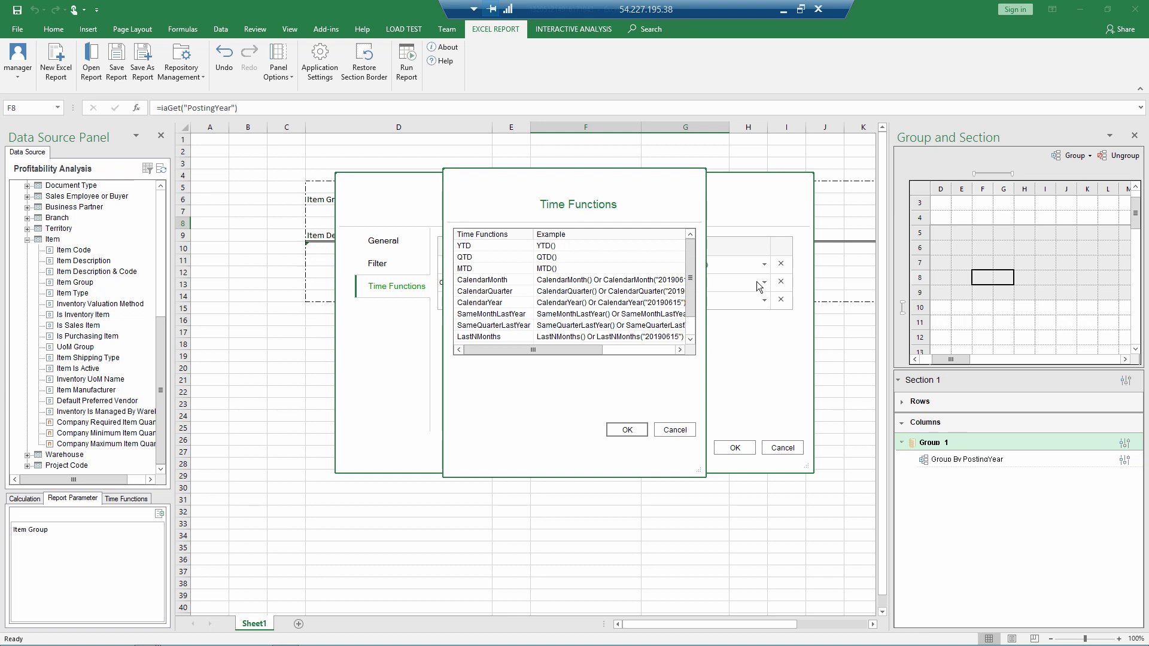
pyautogui.moveTo(691, 301); pyautogui.dragTo(691, 317)
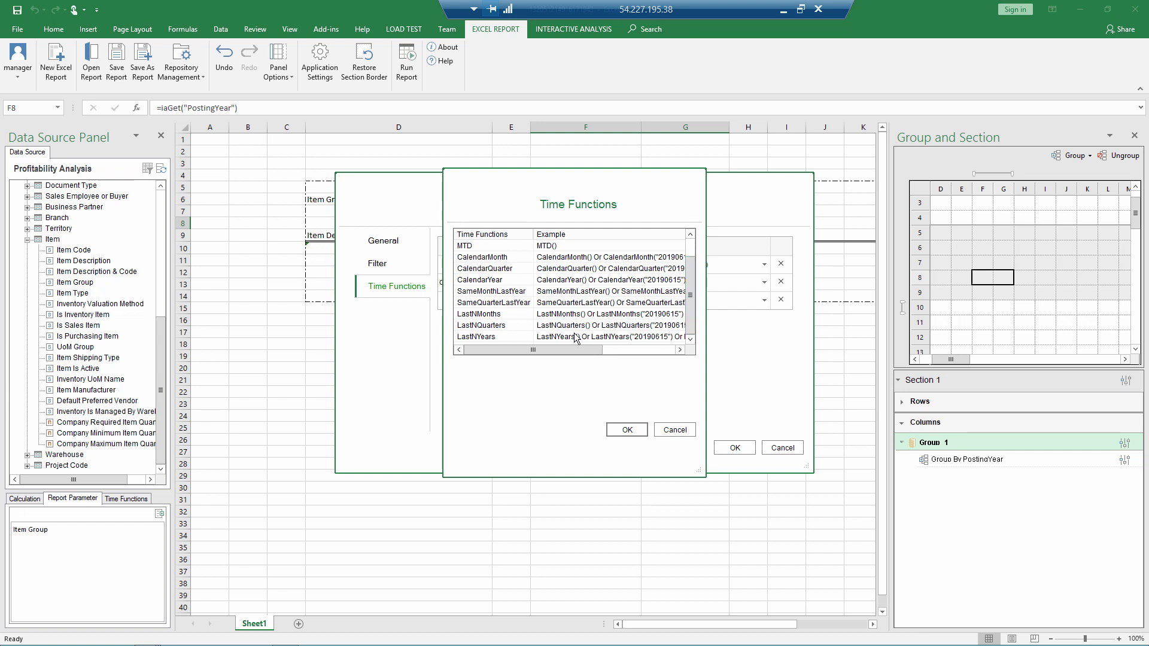
pyautogui.click(557, 339)
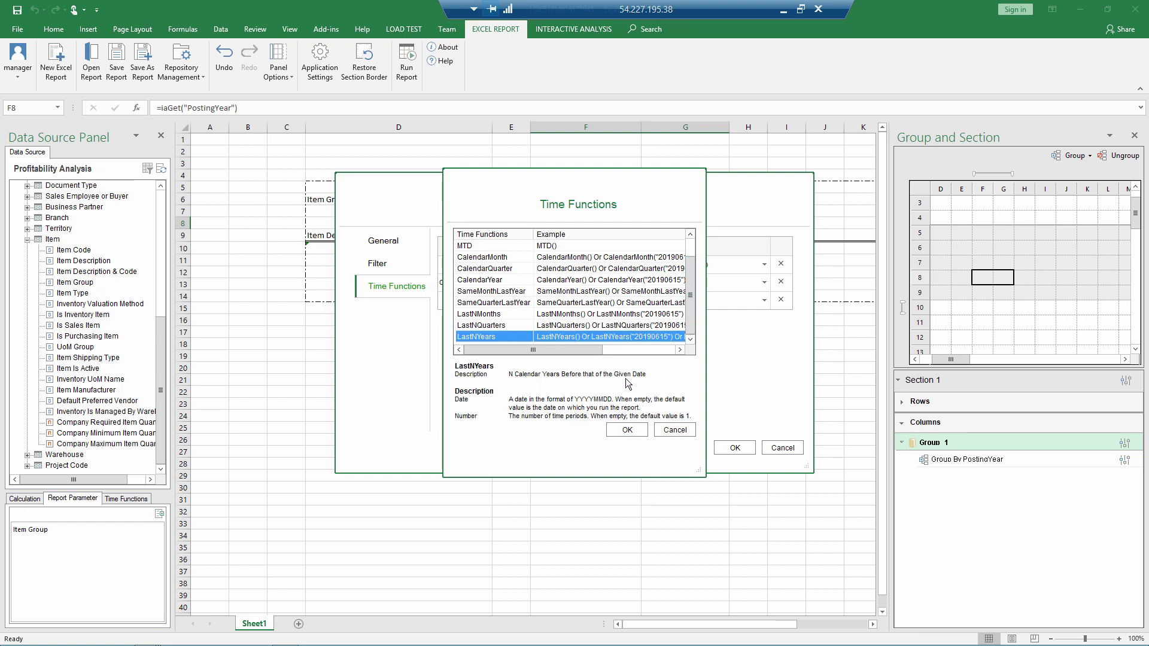
pyautogui.click(627, 429)
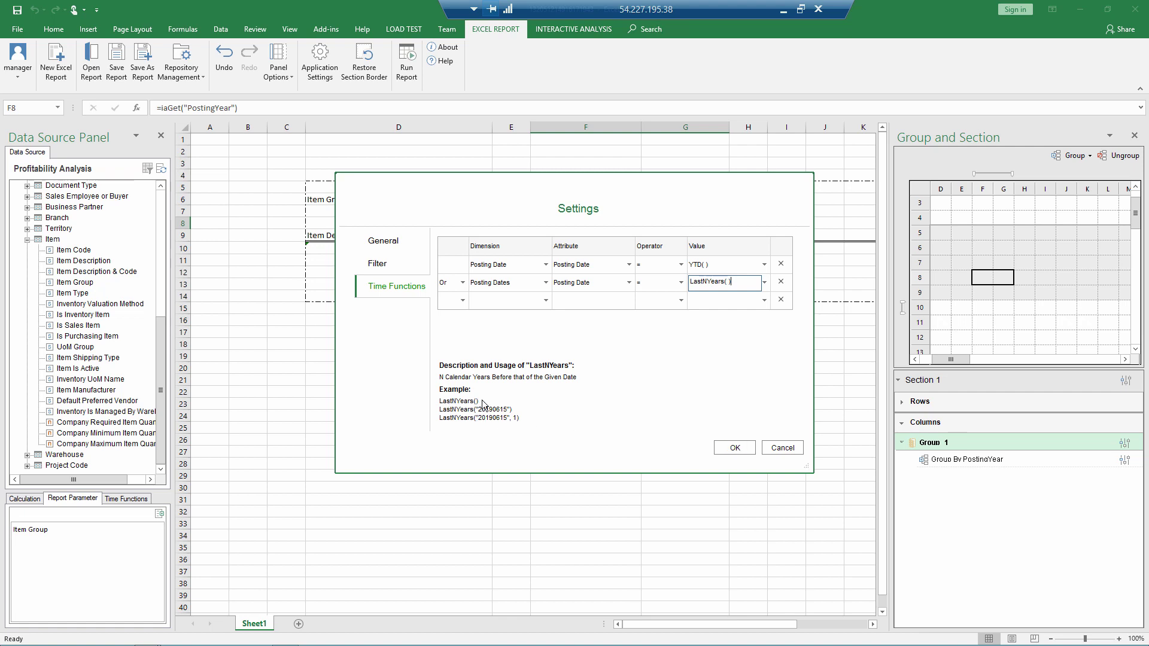
pyautogui.click(731, 449)
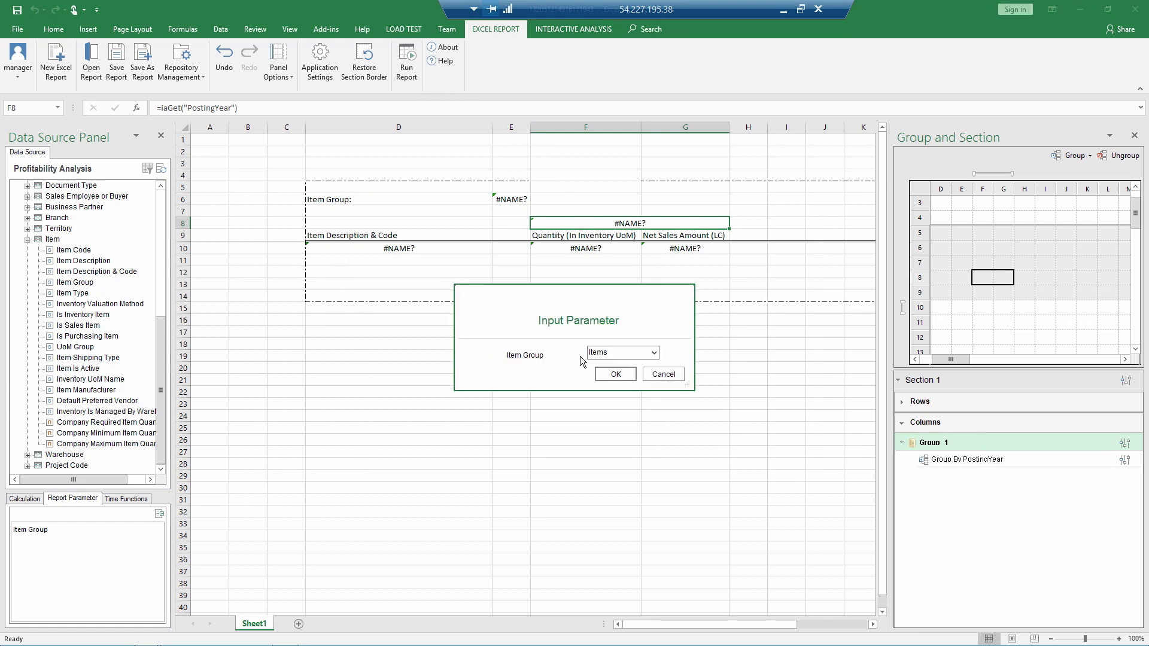
# Step: Run the report for Items, review its 2018 and 2019 columns, then close it
pyautogui.click(624, 374)
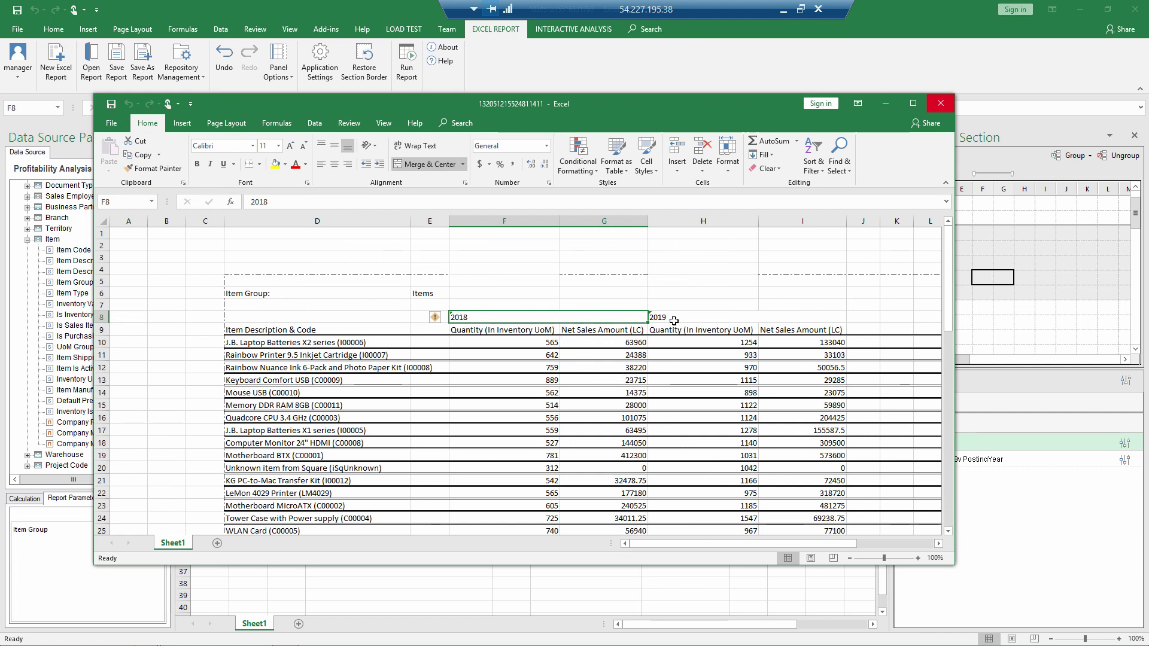
pyautogui.click(937, 103)
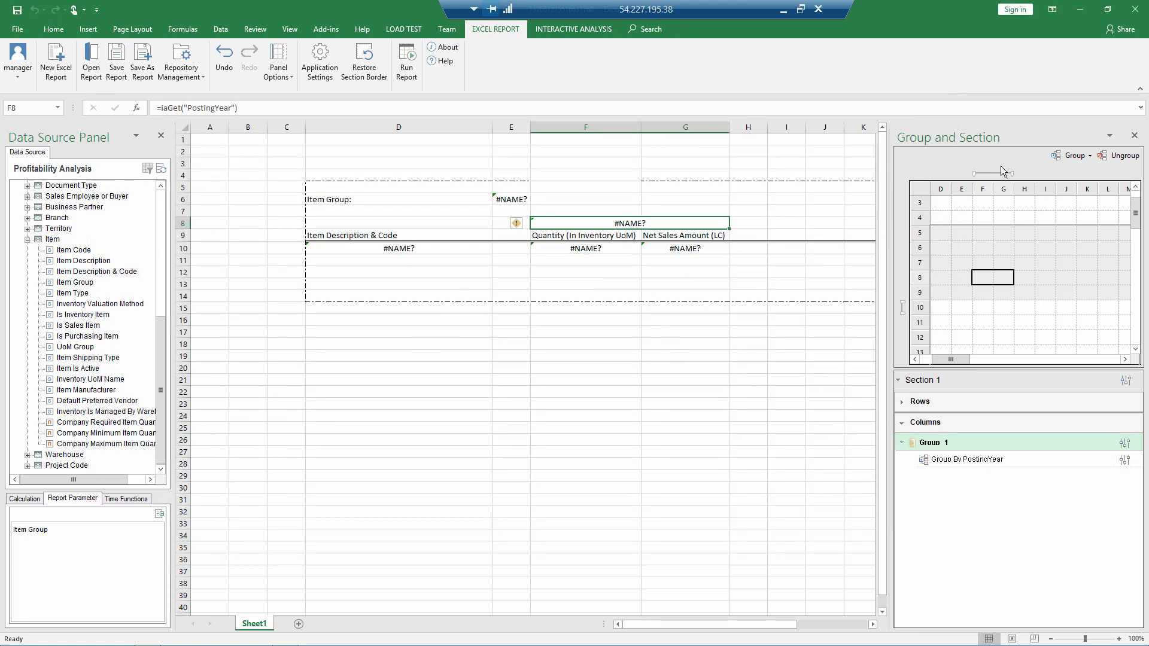
# Step: Extend the PostingYear group to F:H, narrow column H, and delete columns I:M
pyautogui.moveTo(1011, 173); pyautogui.dragTo(1033, 173)
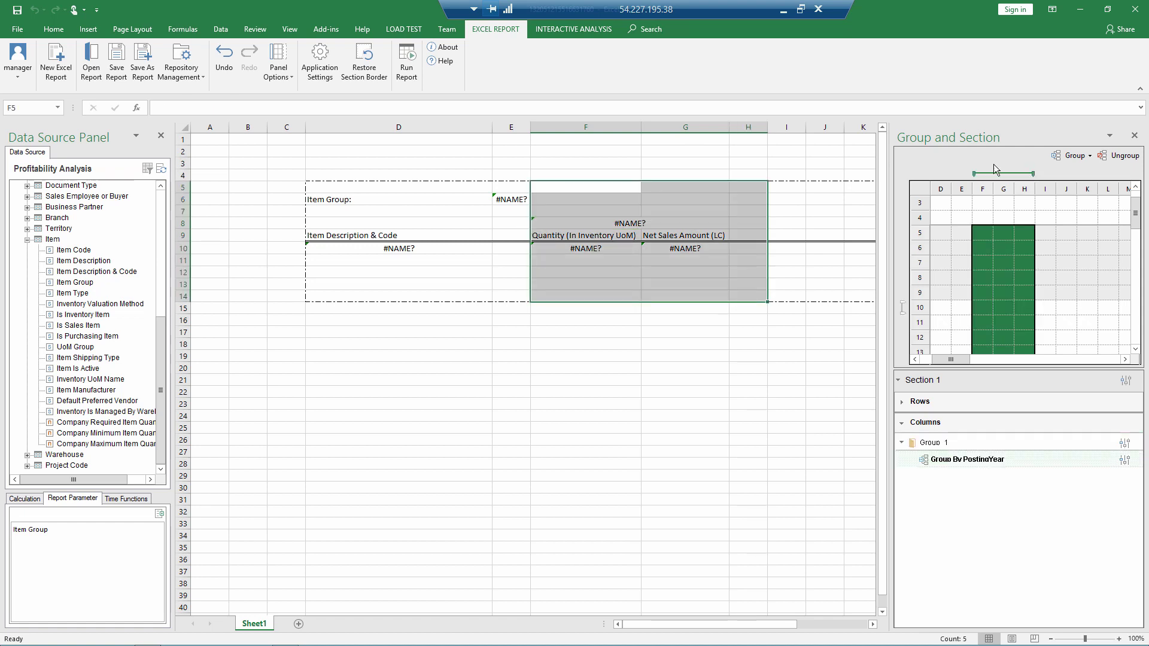
pyautogui.moveTo(767, 131); pyautogui.dragTo(600, 147)
pyautogui.rightClick(585, 129)
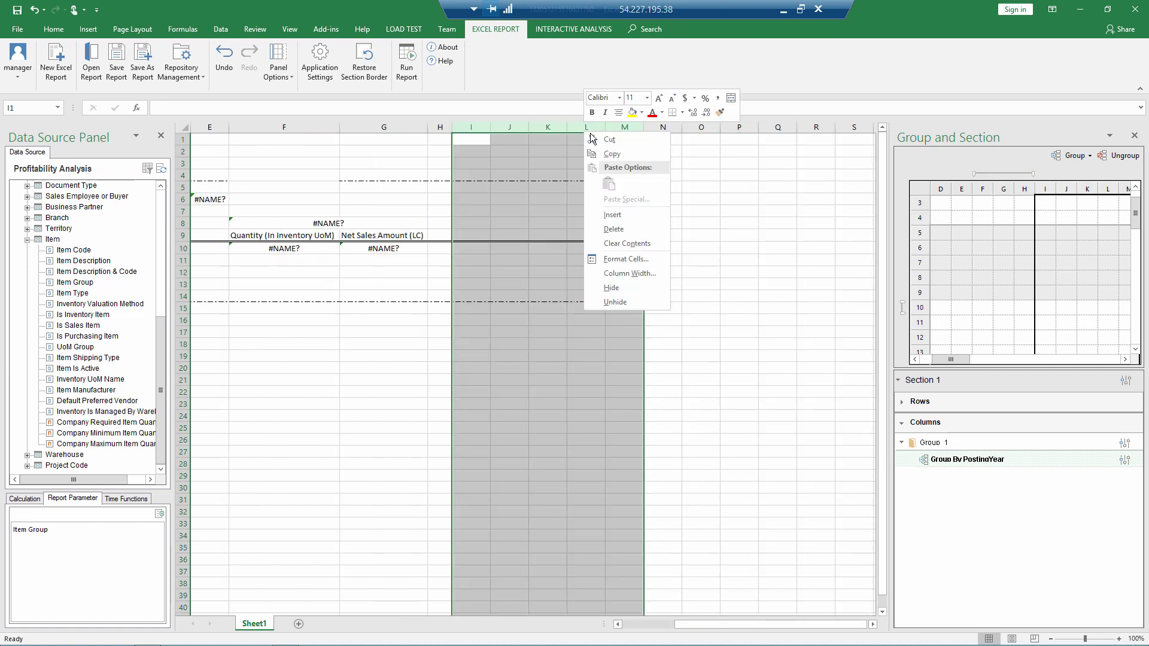
pyautogui.click(620, 228)
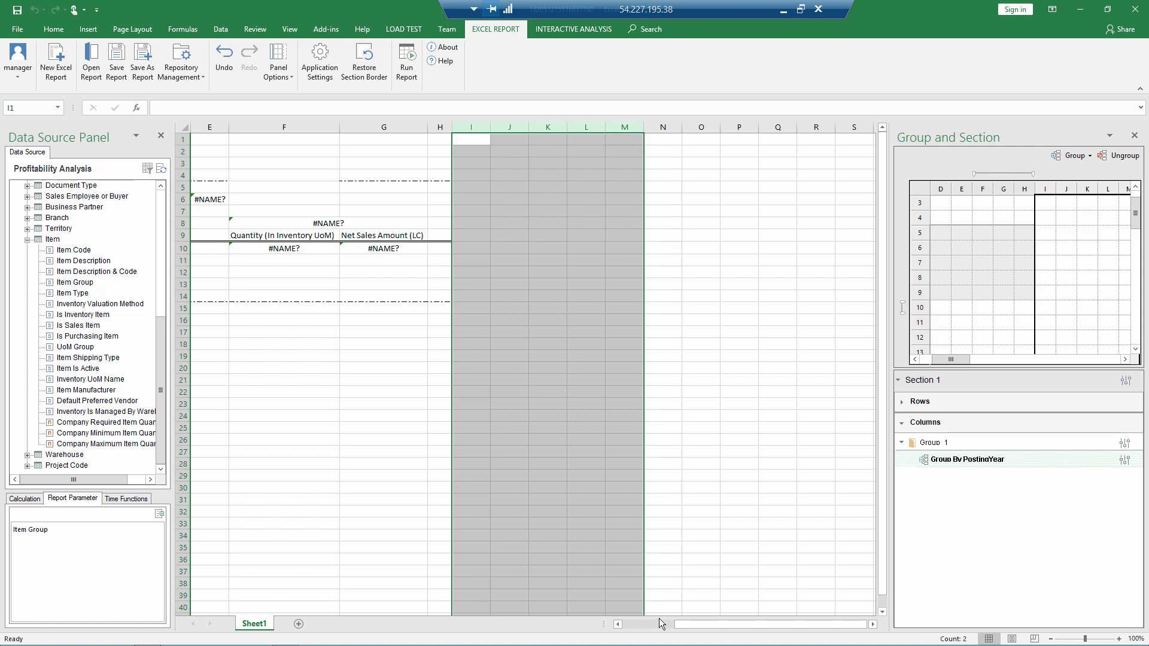
pyautogui.click(658, 624)
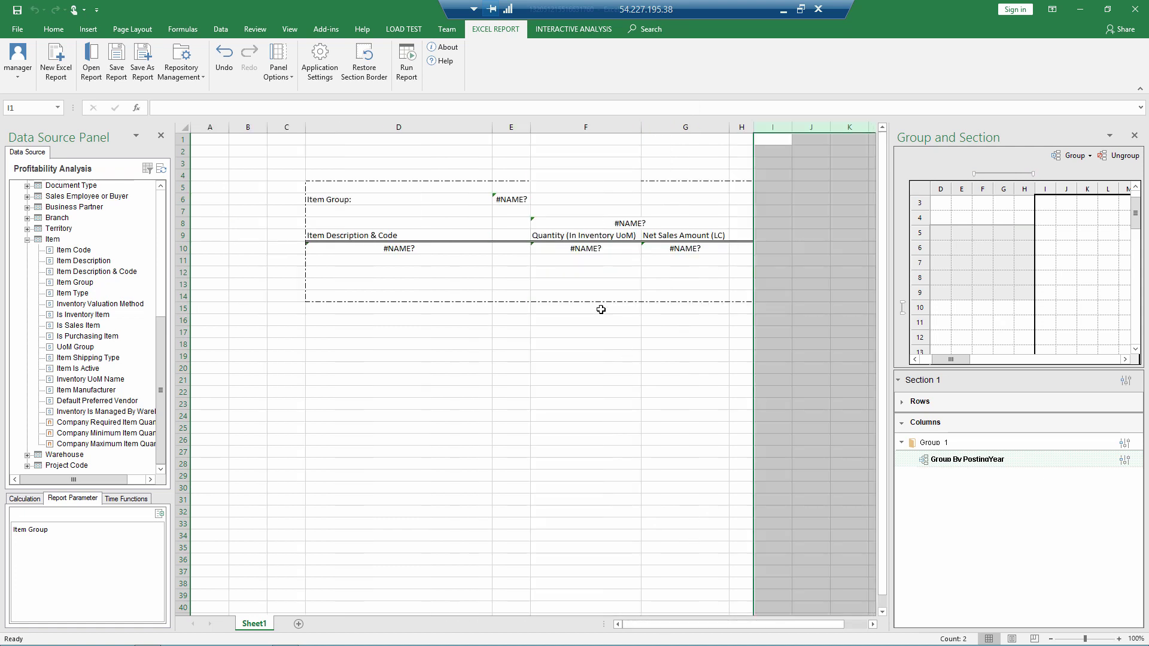
pyautogui.click(581, 222)
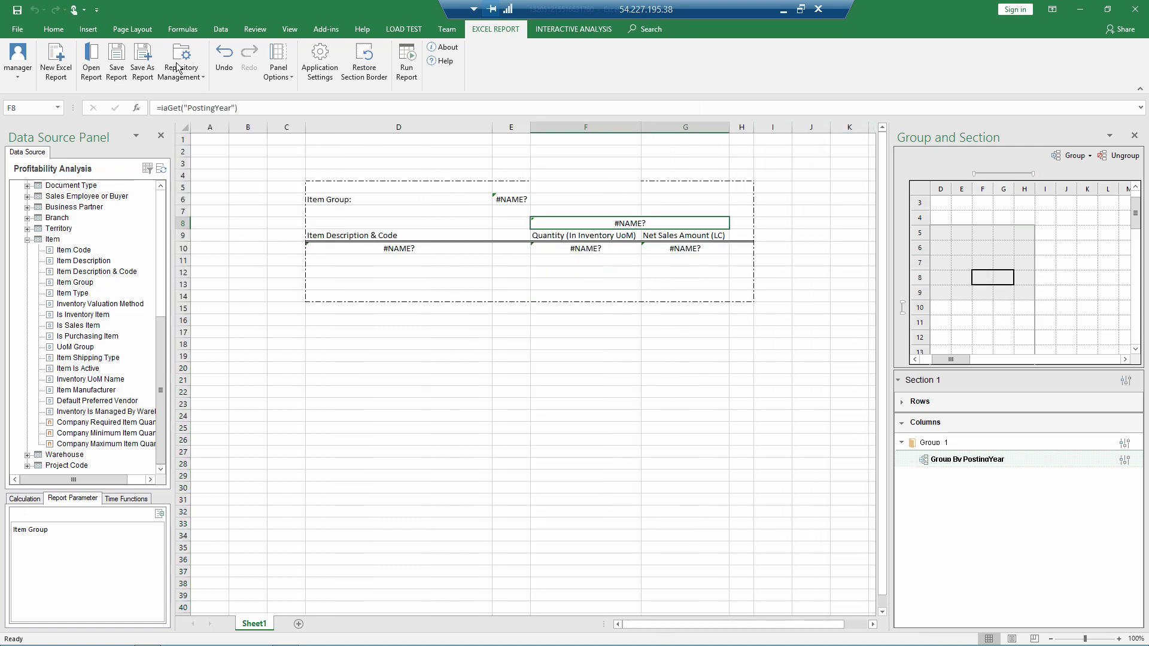
pyautogui.click(53, 28)
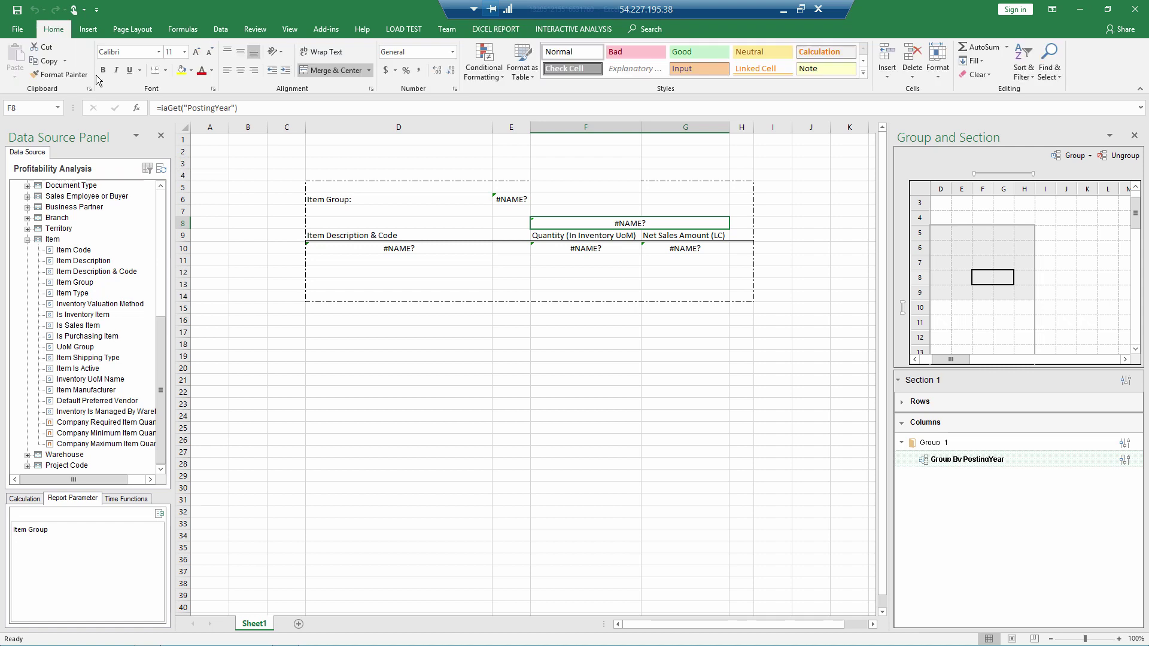
# Step: Fill the F8 year header yellow, make D6:E6 bold at 12 pt, and widen column E
pyautogui.click(182, 71)
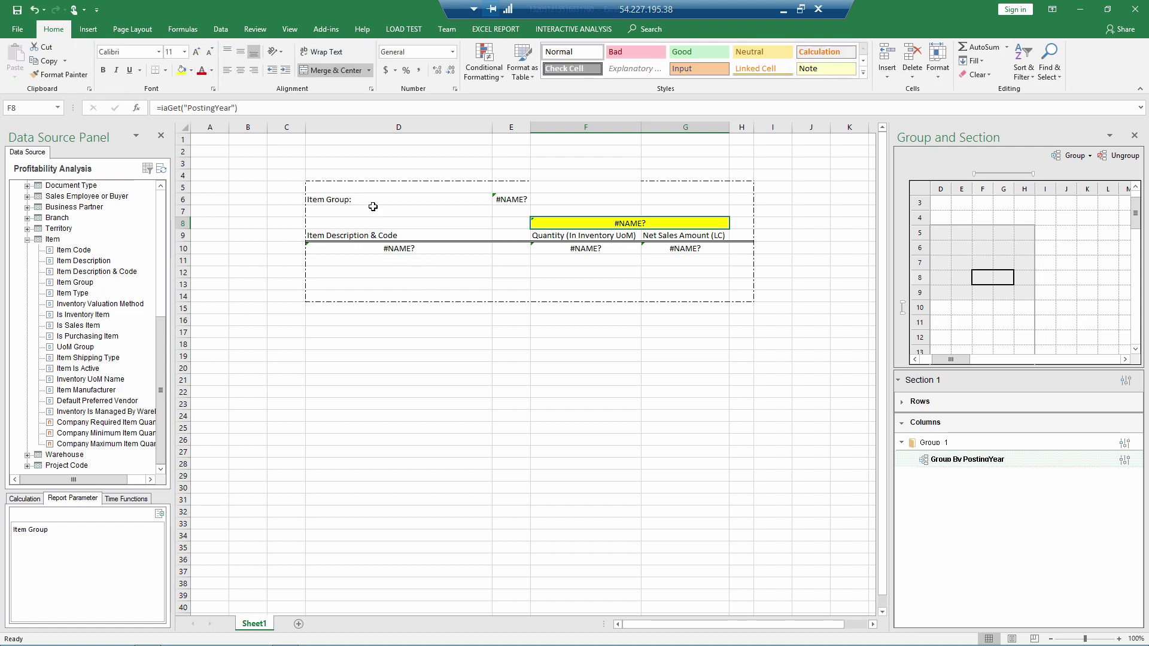
pyautogui.moveTo(415, 198); pyautogui.dragTo(497, 200)
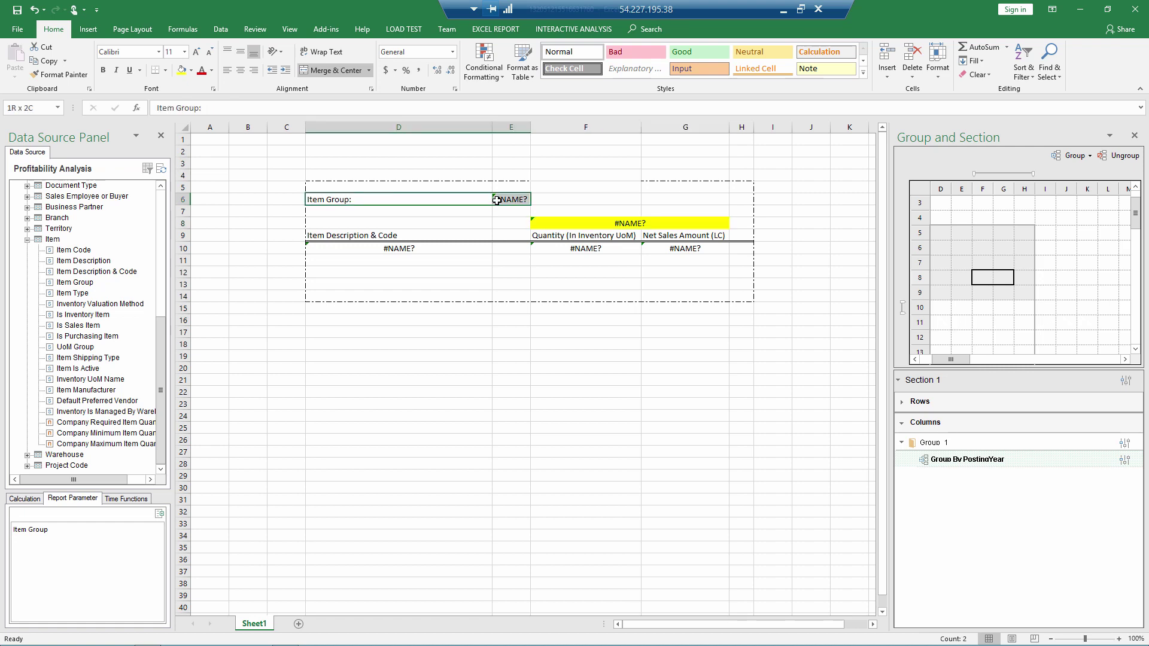
pyautogui.click(185, 52)
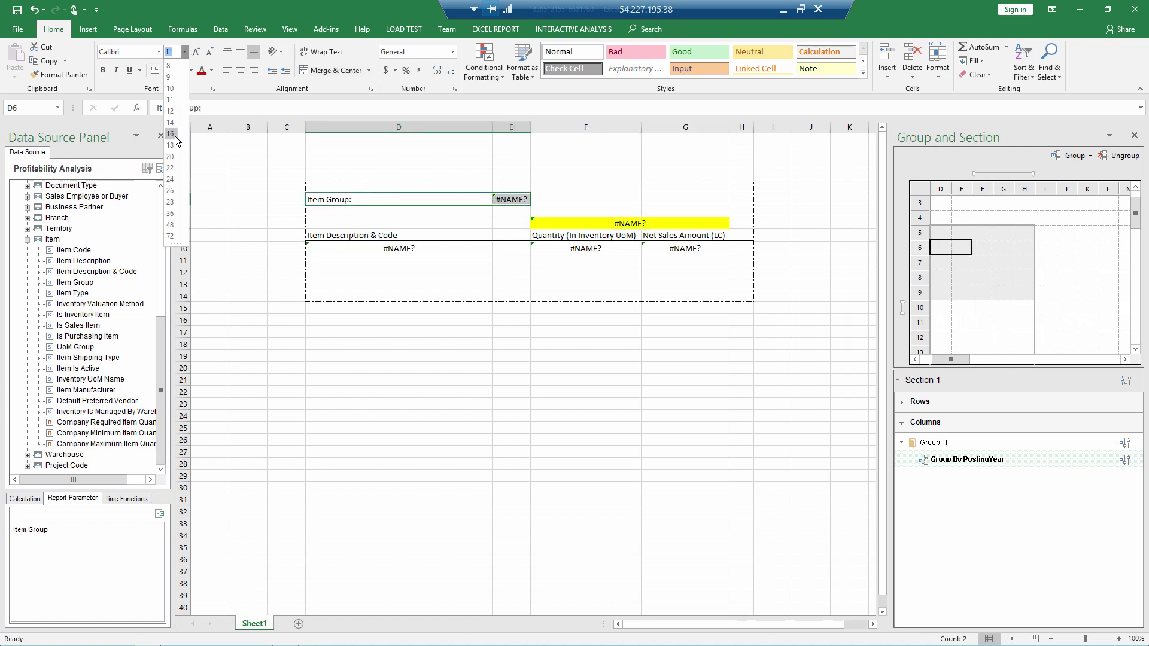
pyautogui.click(171, 133)
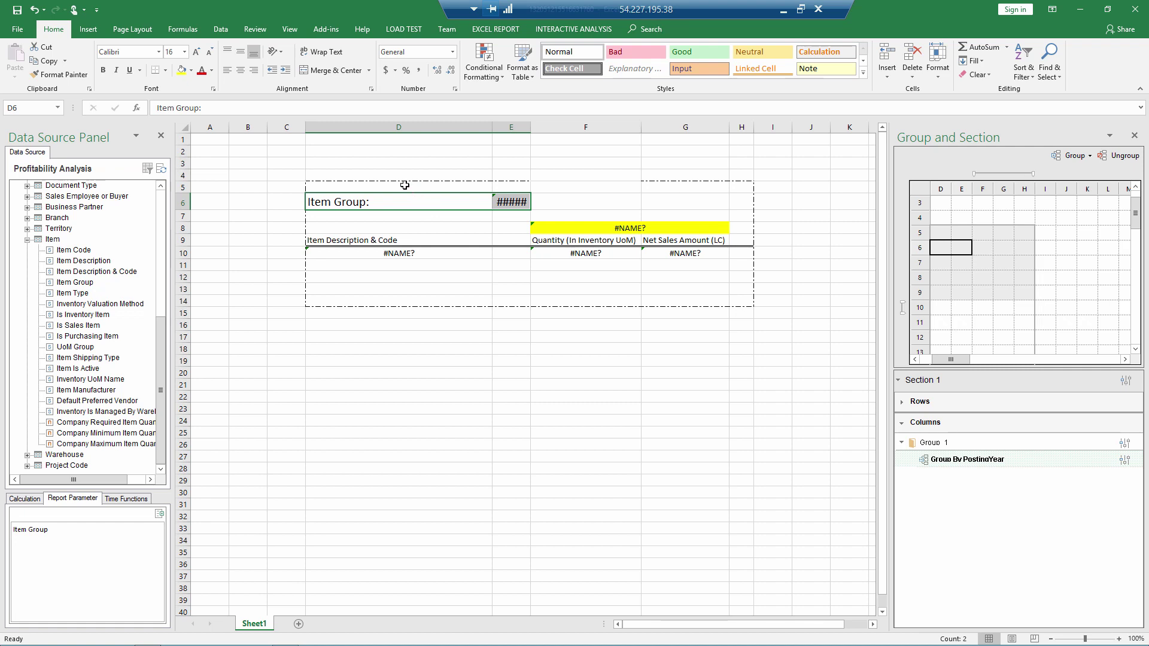
pyautogui.click(103, 70)
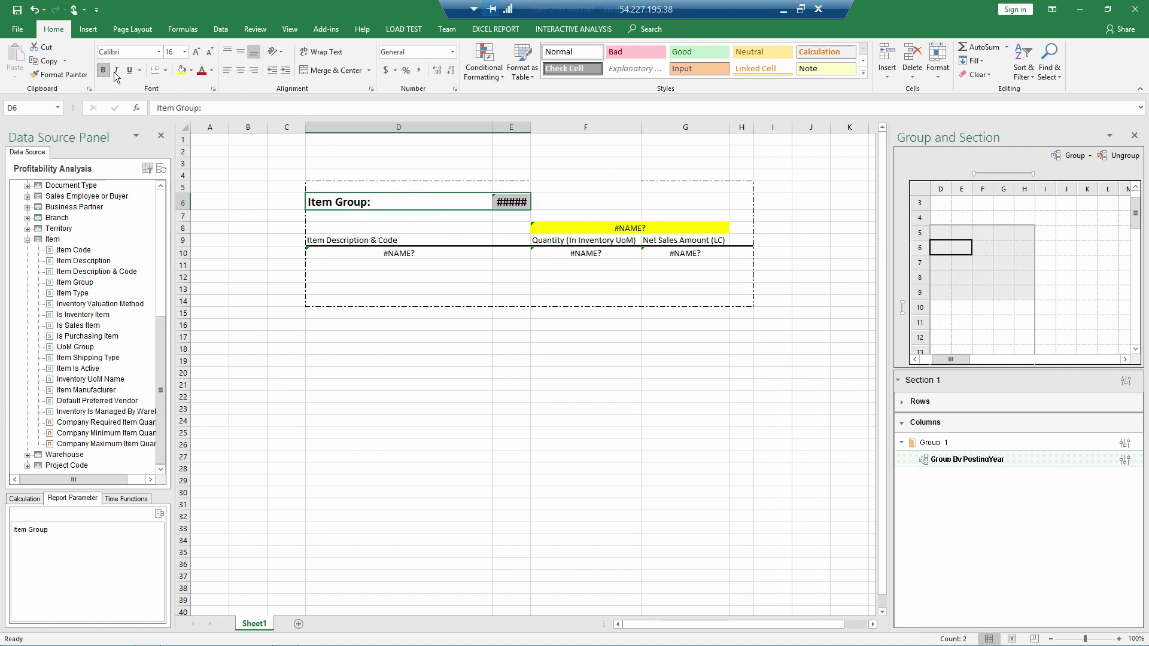
pyautogui.click(172, 52)
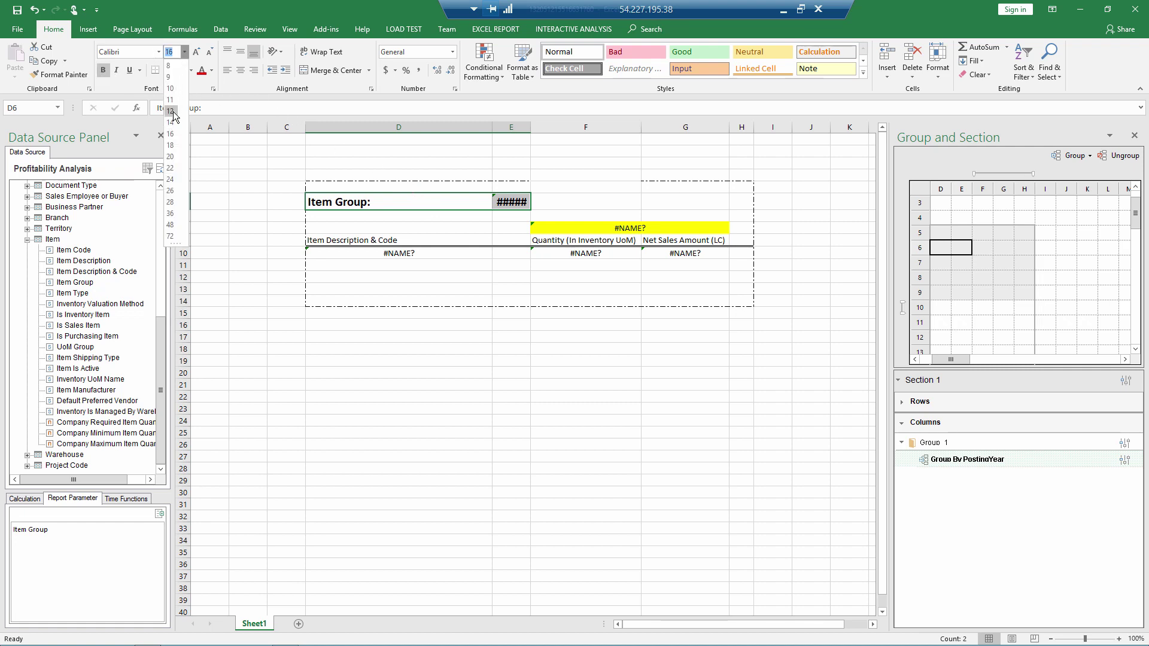
pyautogui.write('12')
pyautogui.press('Return')
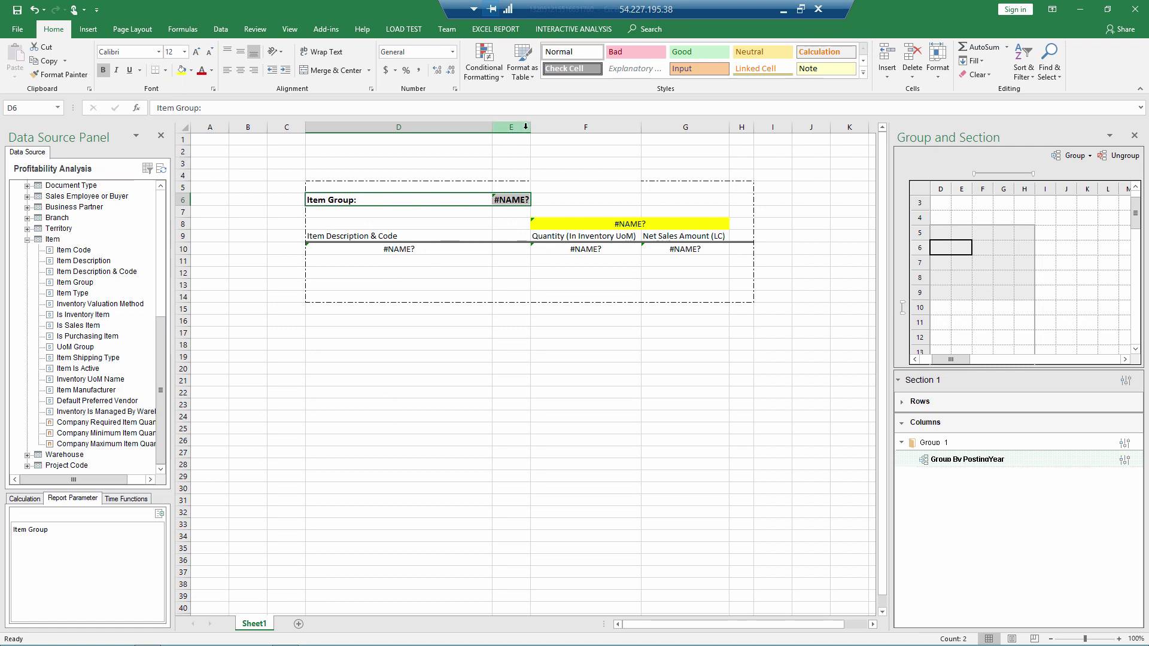
pyautogui.moveTo(530, 127); pyautogui.dragTo(534, 127)
pyautogui.click(458, 356)
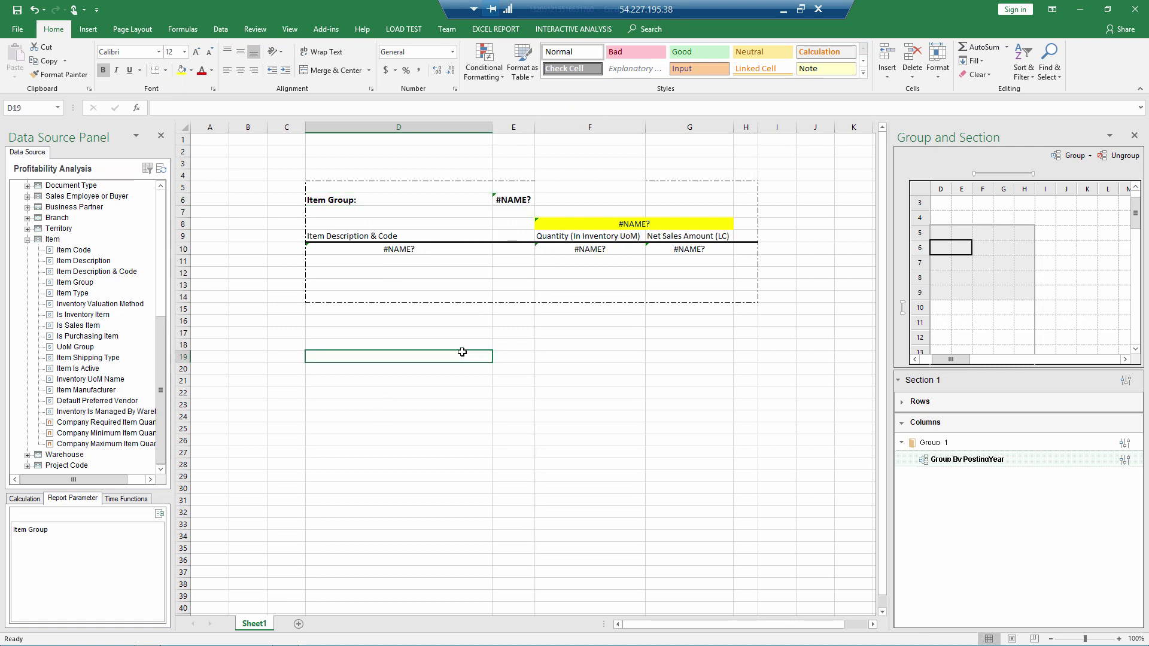
pyautogui.click(502, 28)
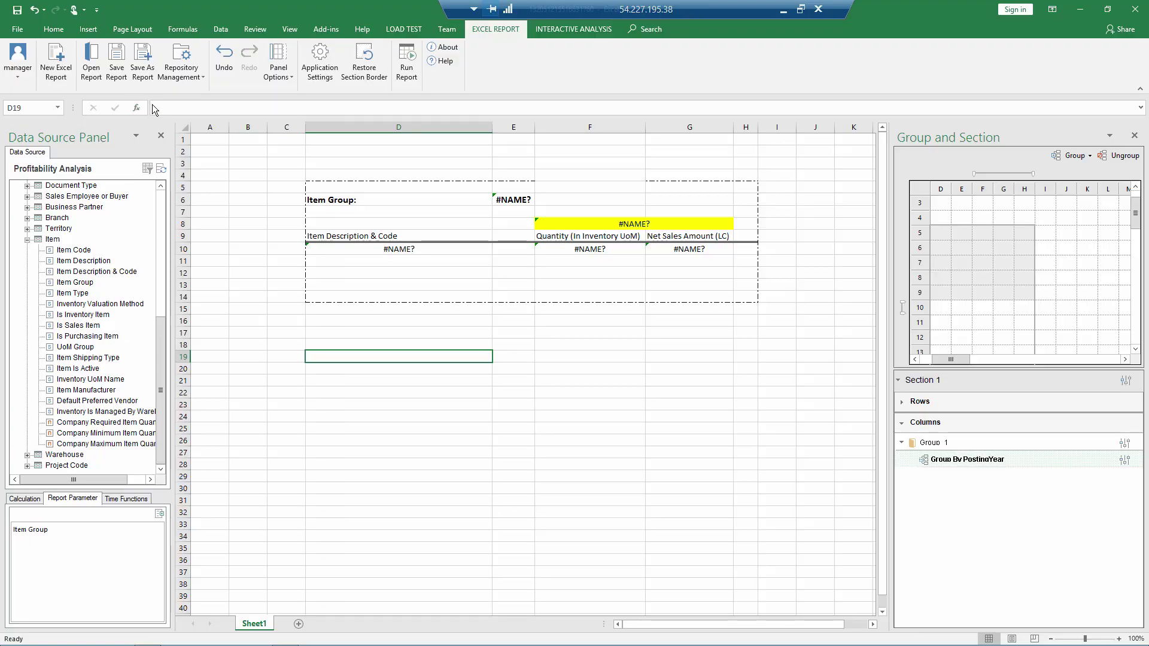
pyautogui.click(402, 74)
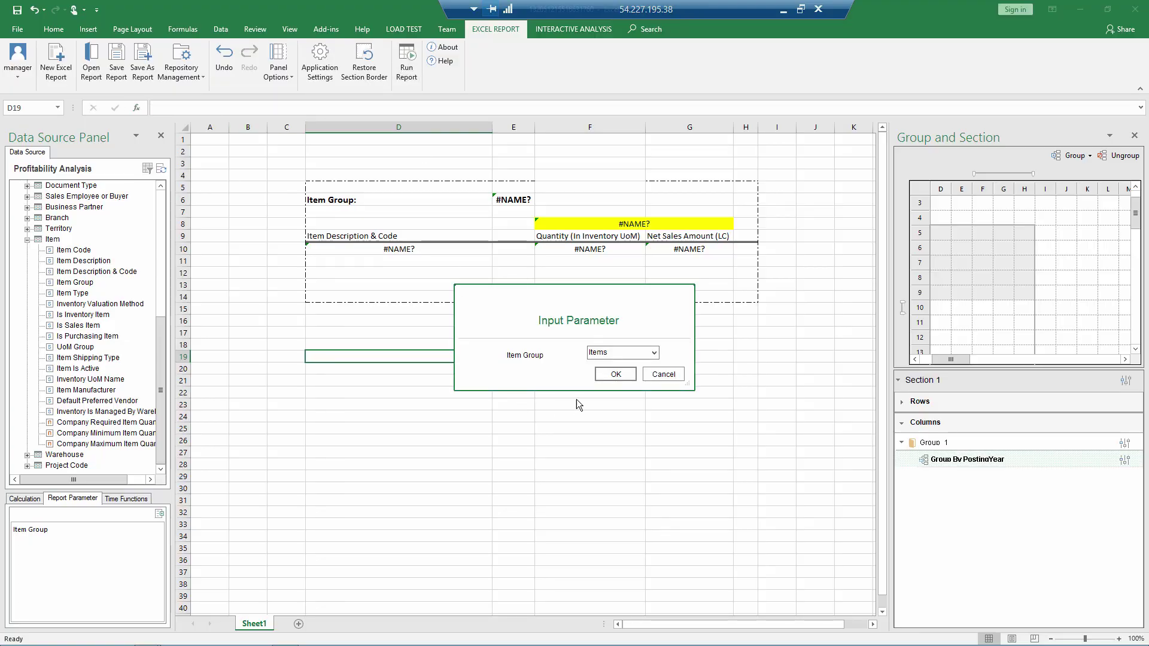
pyautogui.click(603, 376)
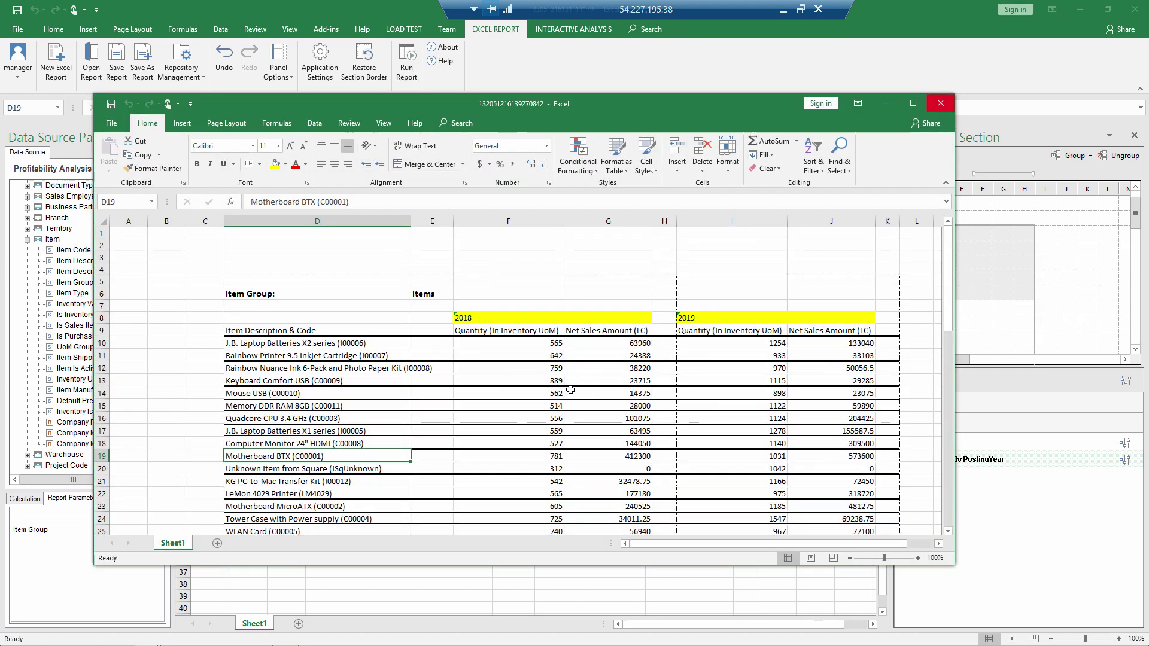
pyautogui.scroll(-4, 570, 383)
pyautogui.scroll(4, 570, 386)
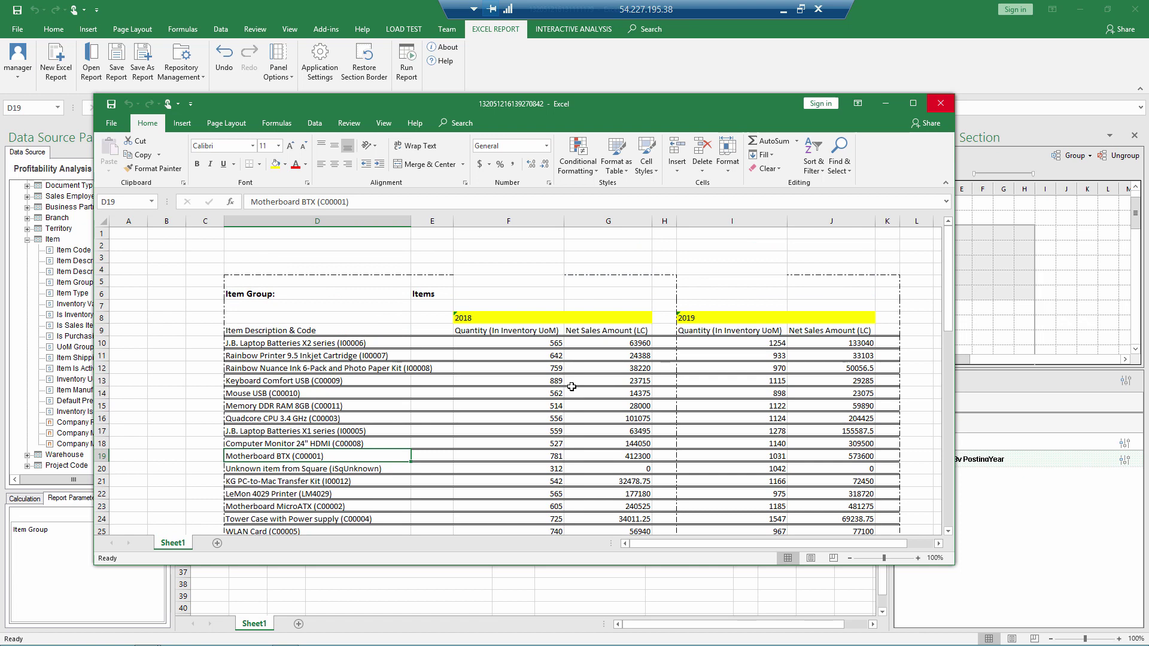
pyautogui.click(941, 107)
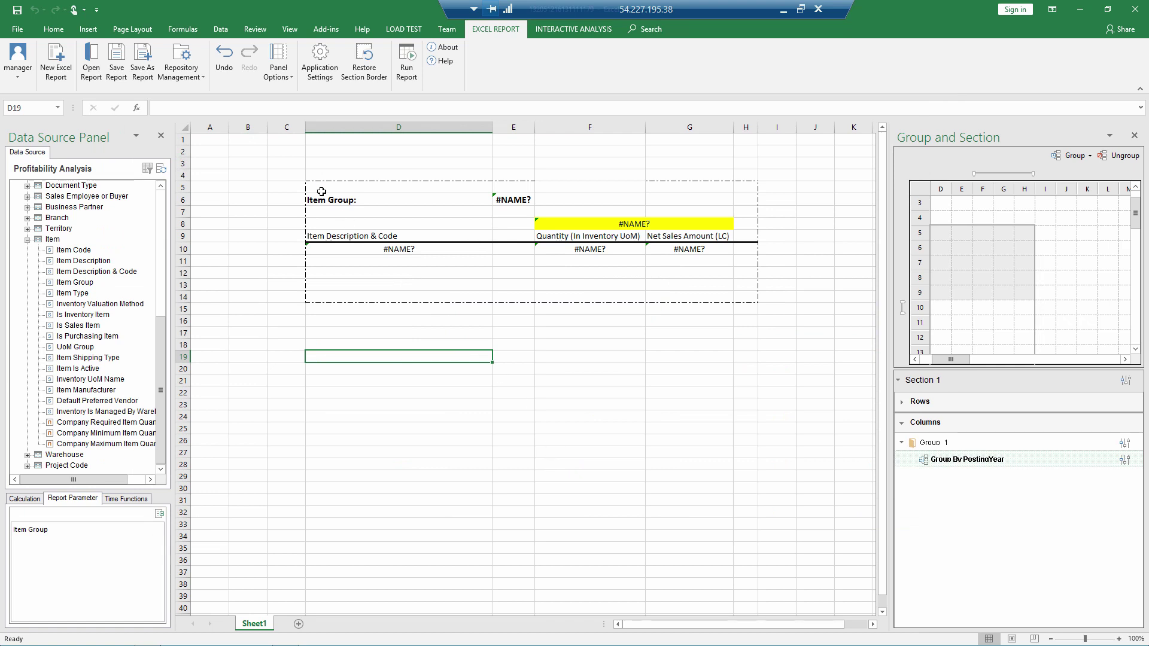
# Step: Save the report into the Sales folder as 'Items sales comparison'
pyautogui.click(142, 63)
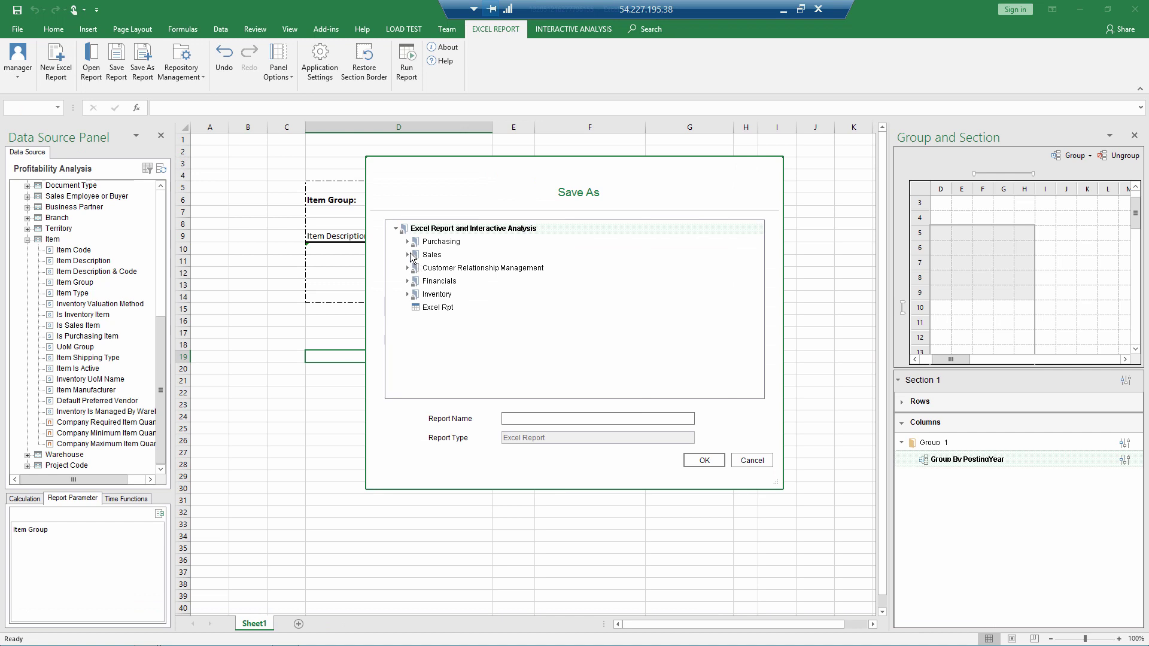
pyautogui.doubleClick(419, 257)
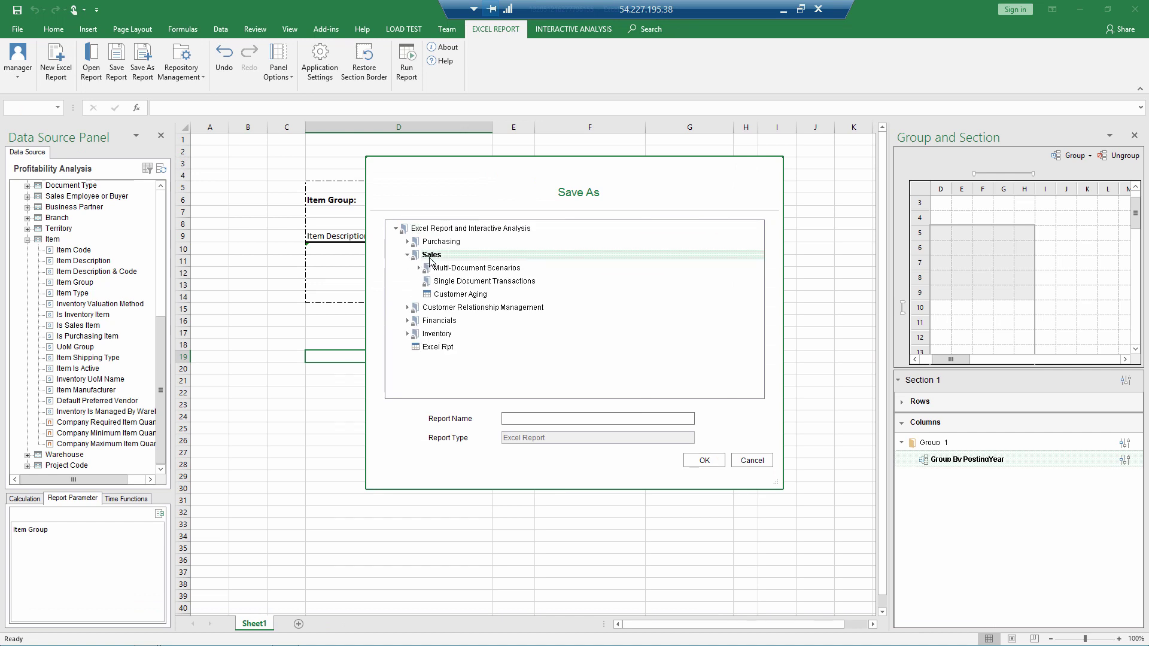
pyautogui.click(555, 417)
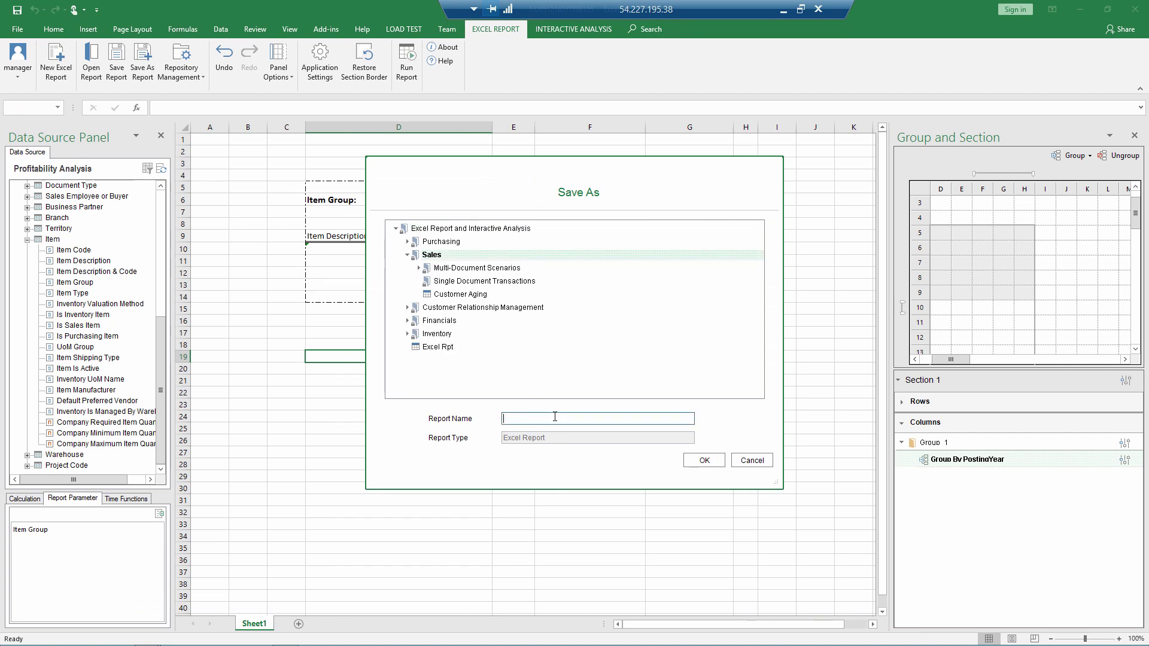
pyautogui.write('Items sales comp')
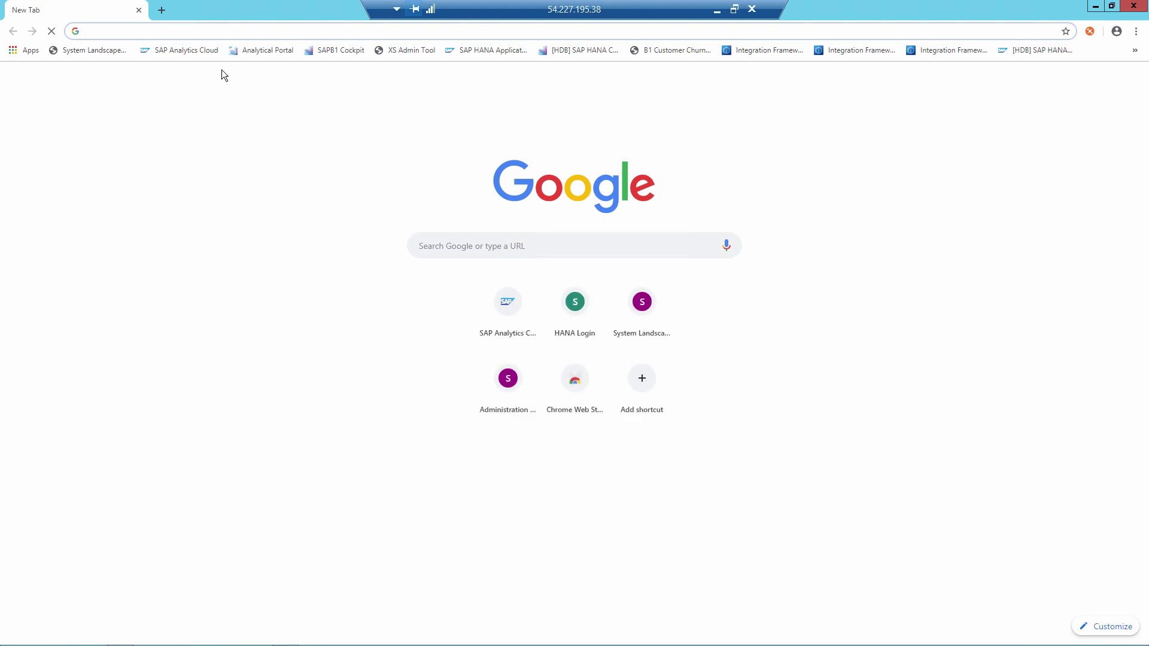
# Step: Go to the SAP Business One Analytical Portal address in Chrome
pyautogui.write('h')
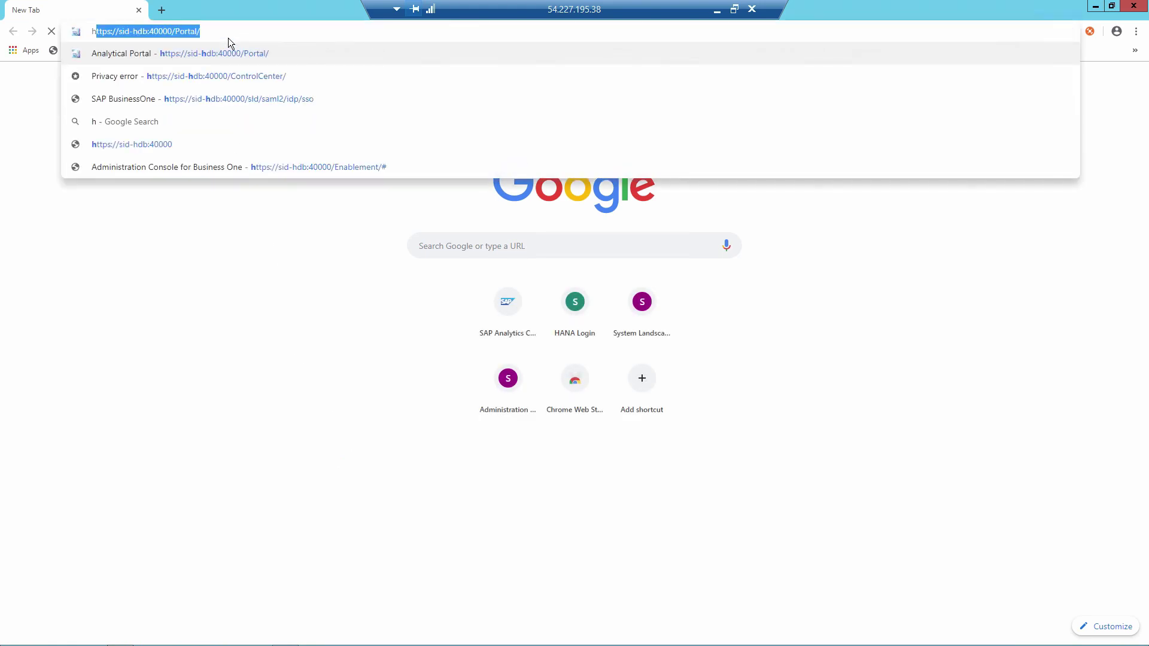
pyautogui.click(233, 31)
pyautogui.press('Return')
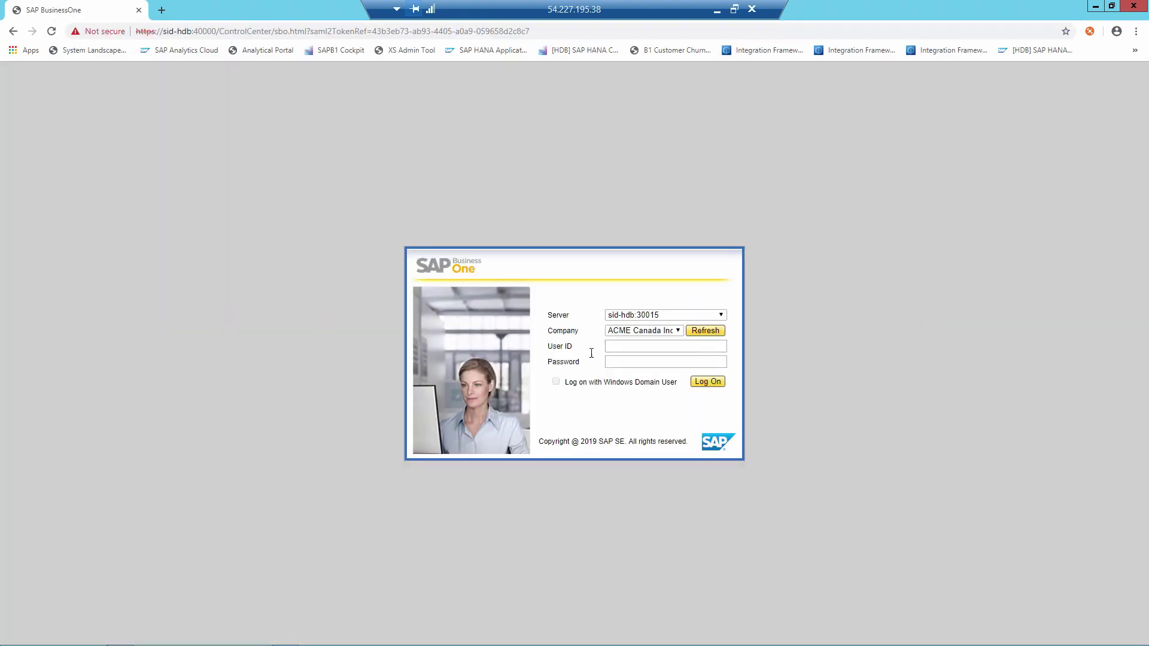
# Step: Log on to company OEC Computers HQ with the user ID and password
pyautogui.click(671, 331)
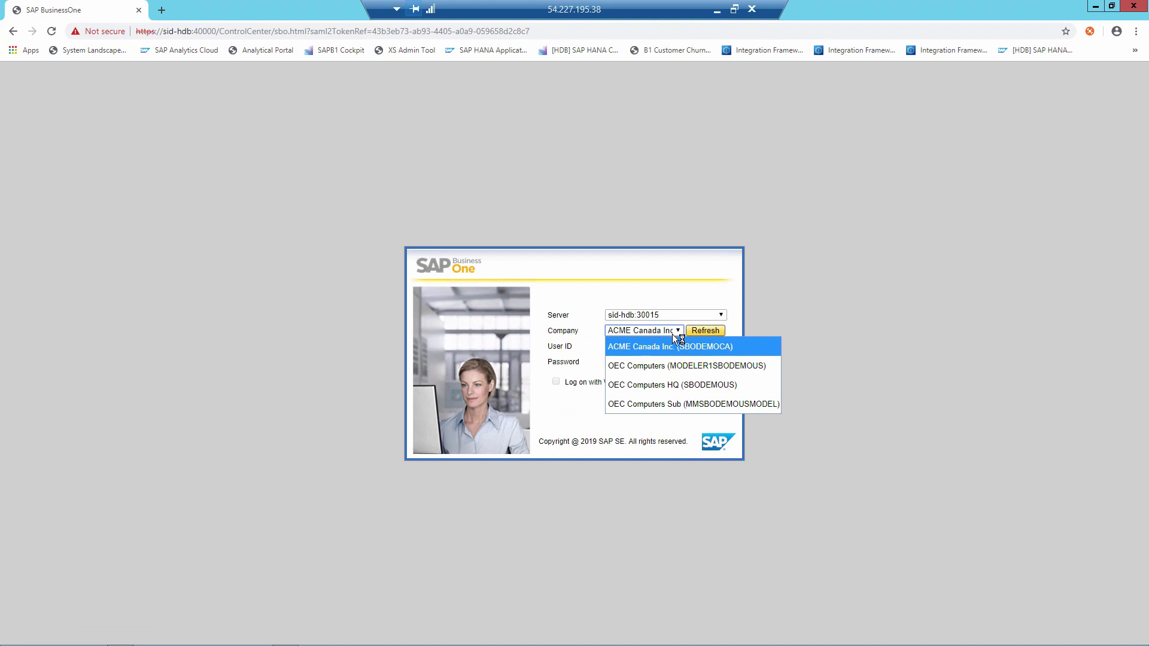
pyautogui.click(676, 383)
pyautogui.click(658, 352)
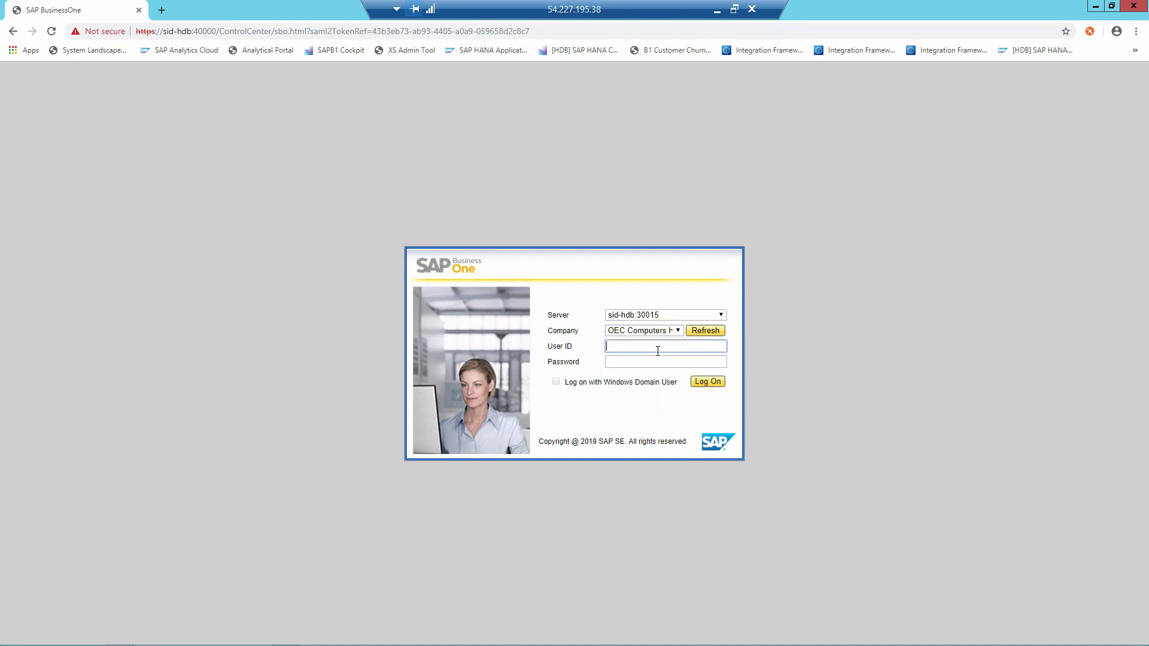
pyautogui.write('manager')
pyautogui.press('Tab')
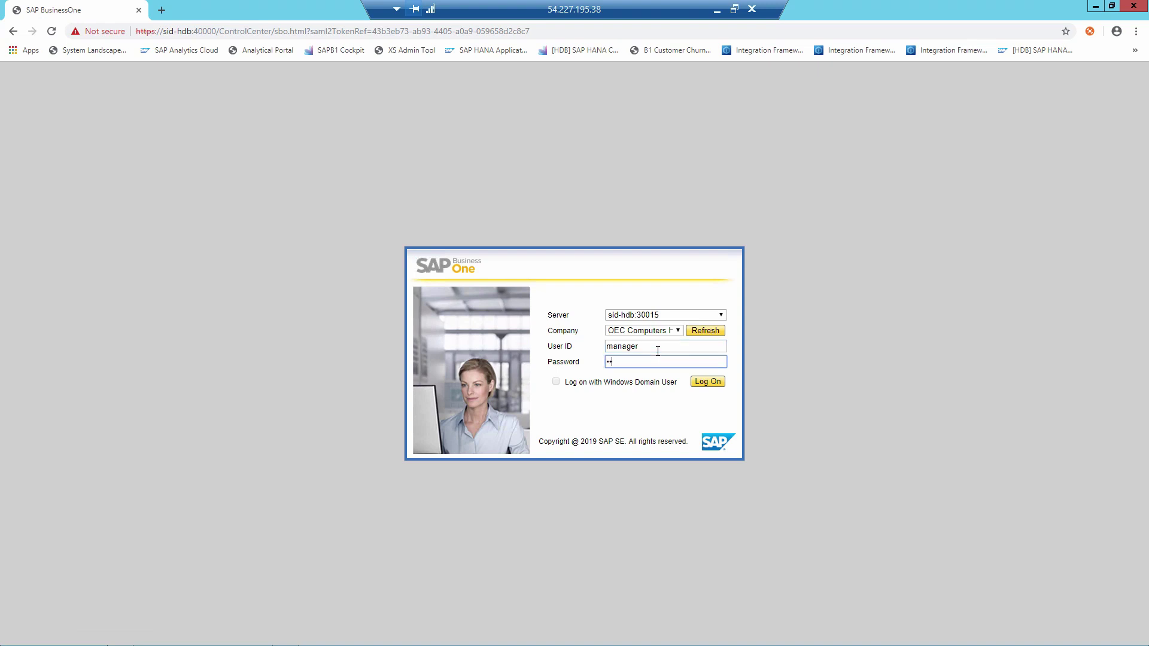
pyautogui.write('1234')
pyautogui.press('Return')
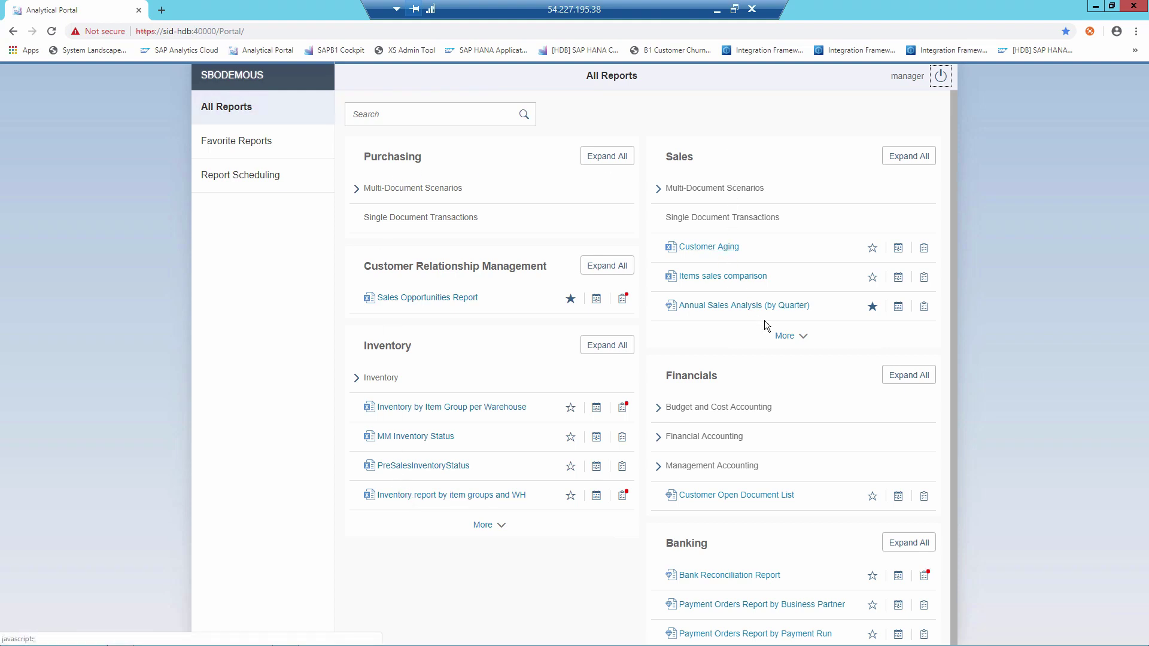
# Step: Favourite 'Inventory report by item groups and WH' and open its scheduling form
pyautogui.click(785, 336)
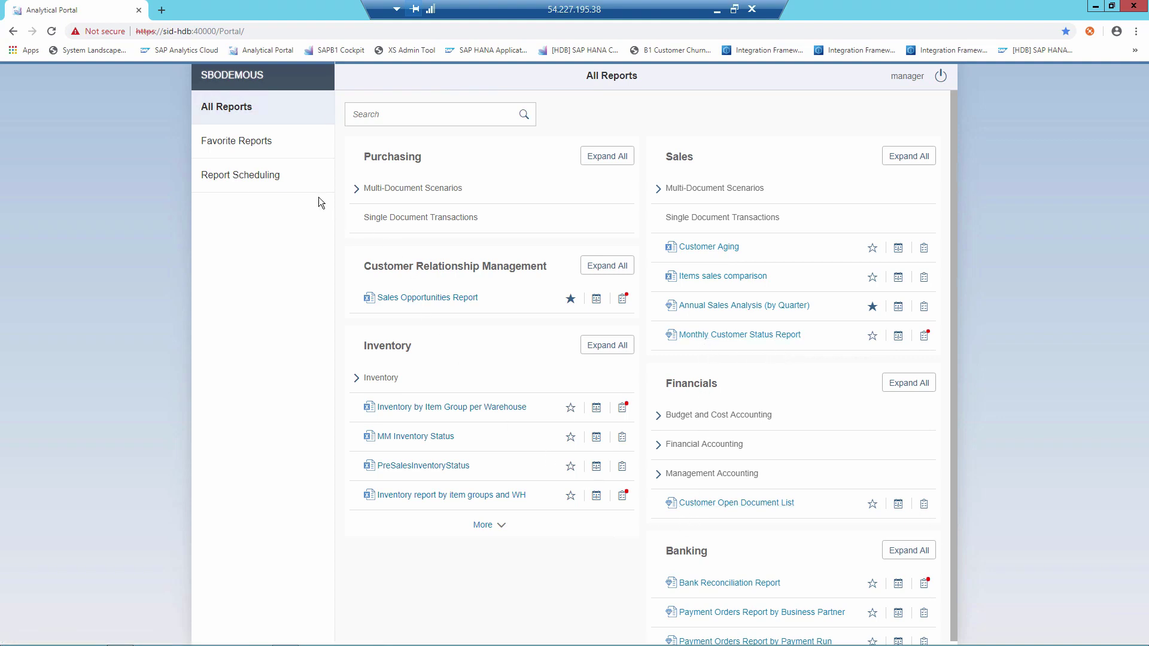
pyautogui.click(356, 190)
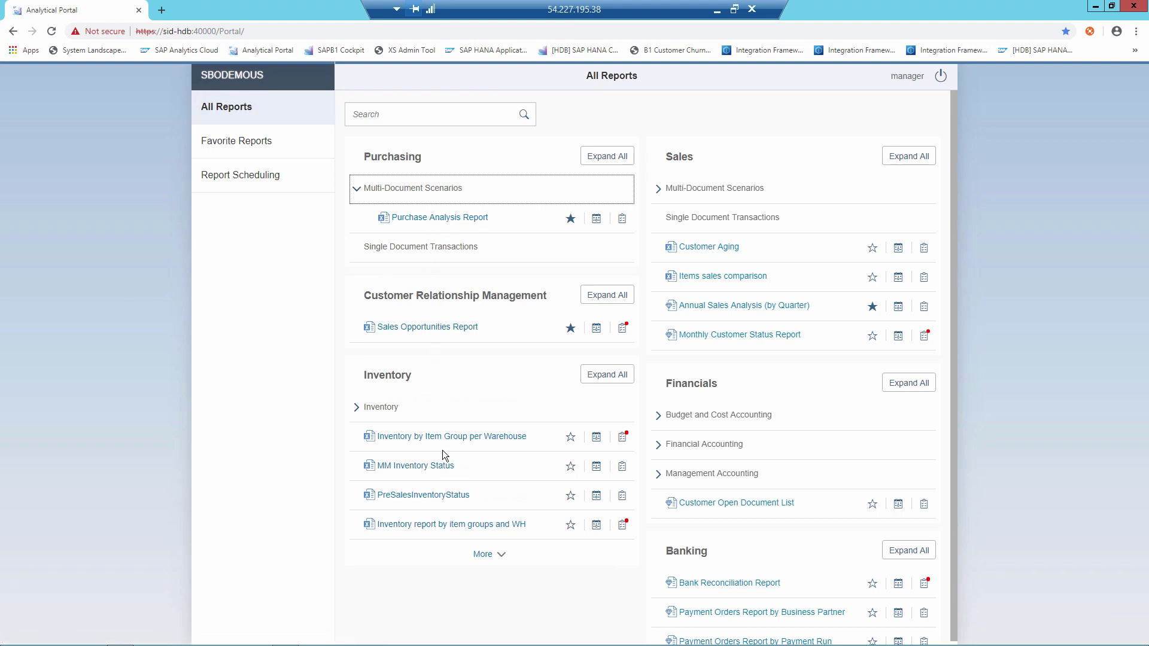
pyautogui.click(570, 525)
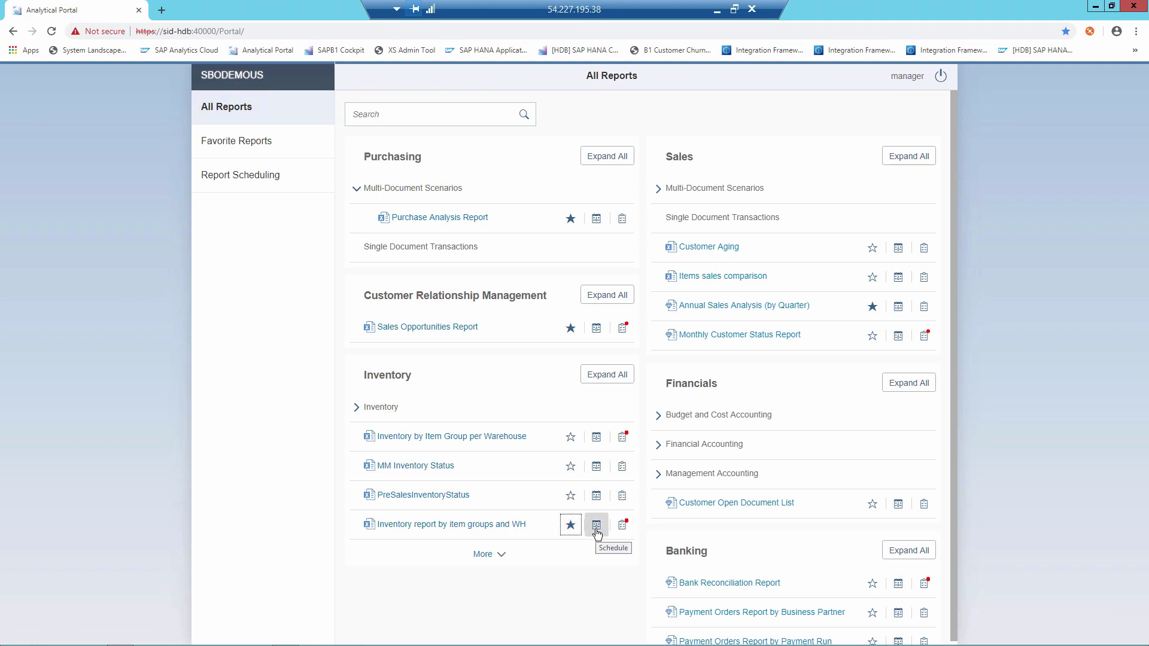
pyautogui.click(596, 527)
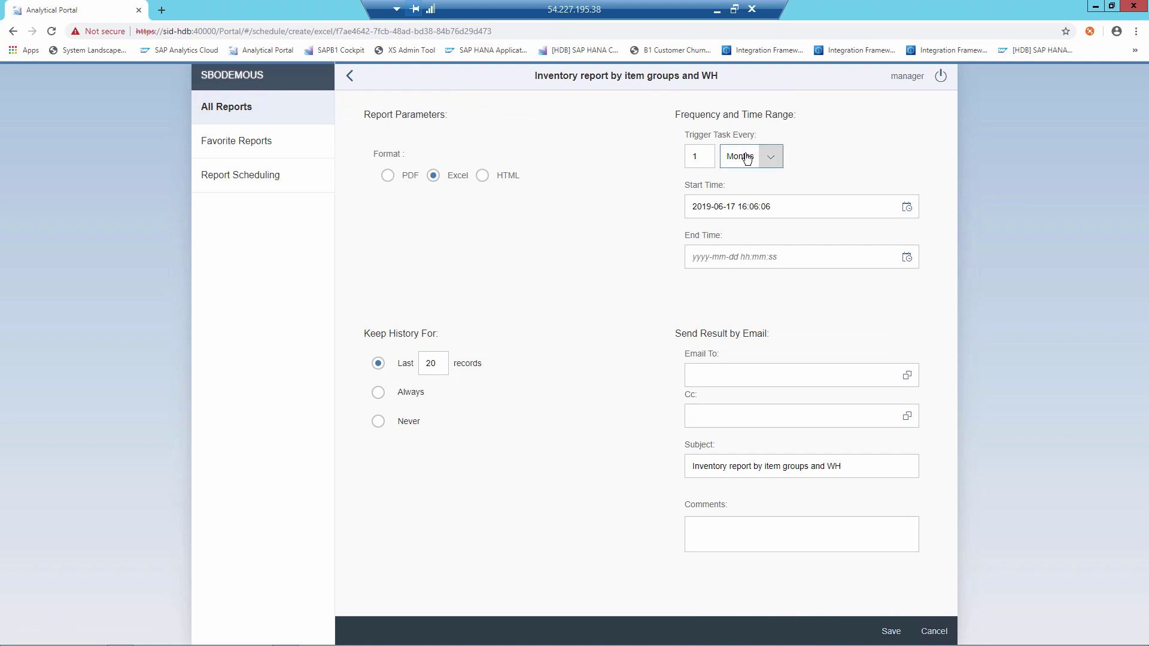
# Step: Abandon the monthly schedule form unsaved and return to the Favorite Reports list
pyautogui.click(770, 158)
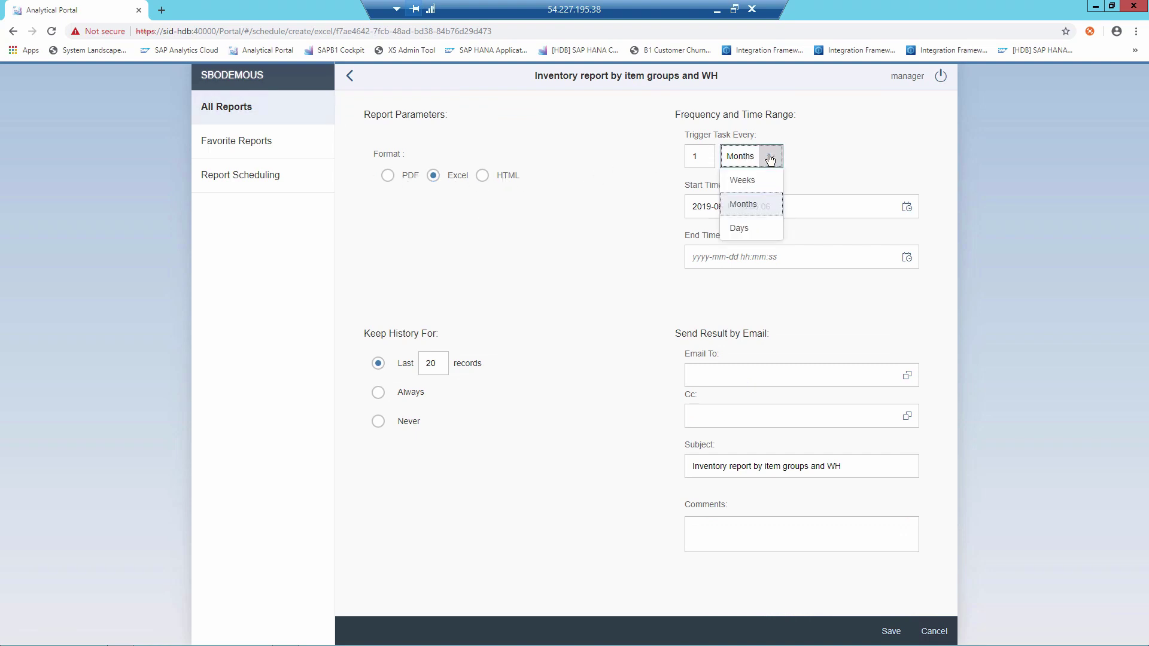
pyautogui.click(770, 158)
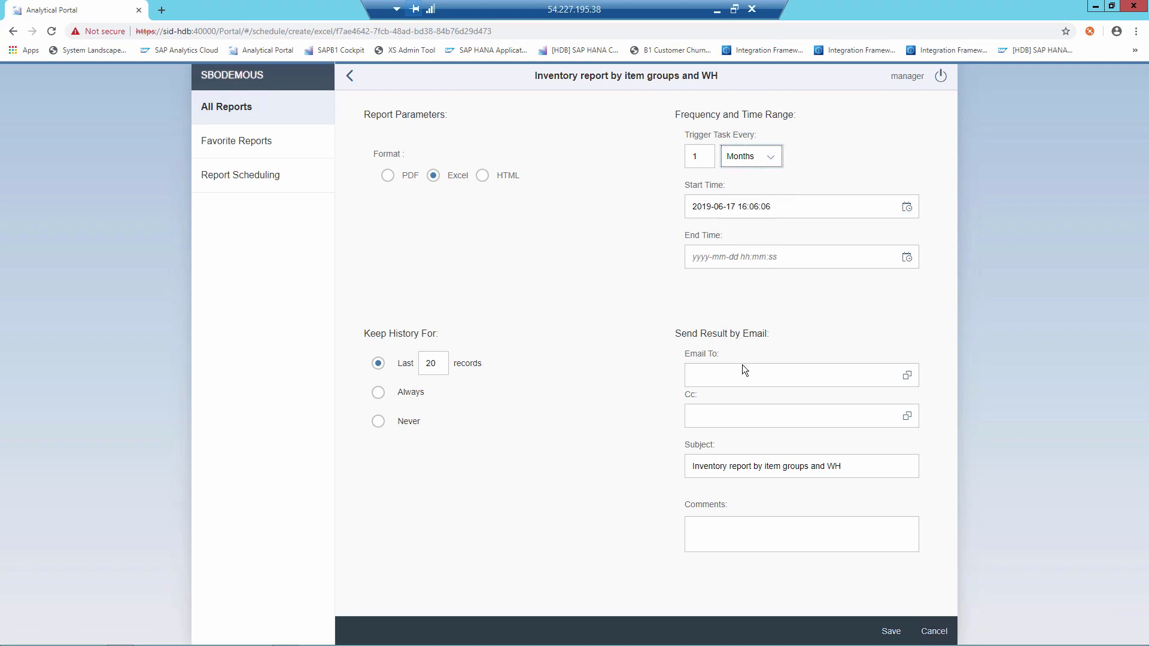
pyautogui.click(847, 373)
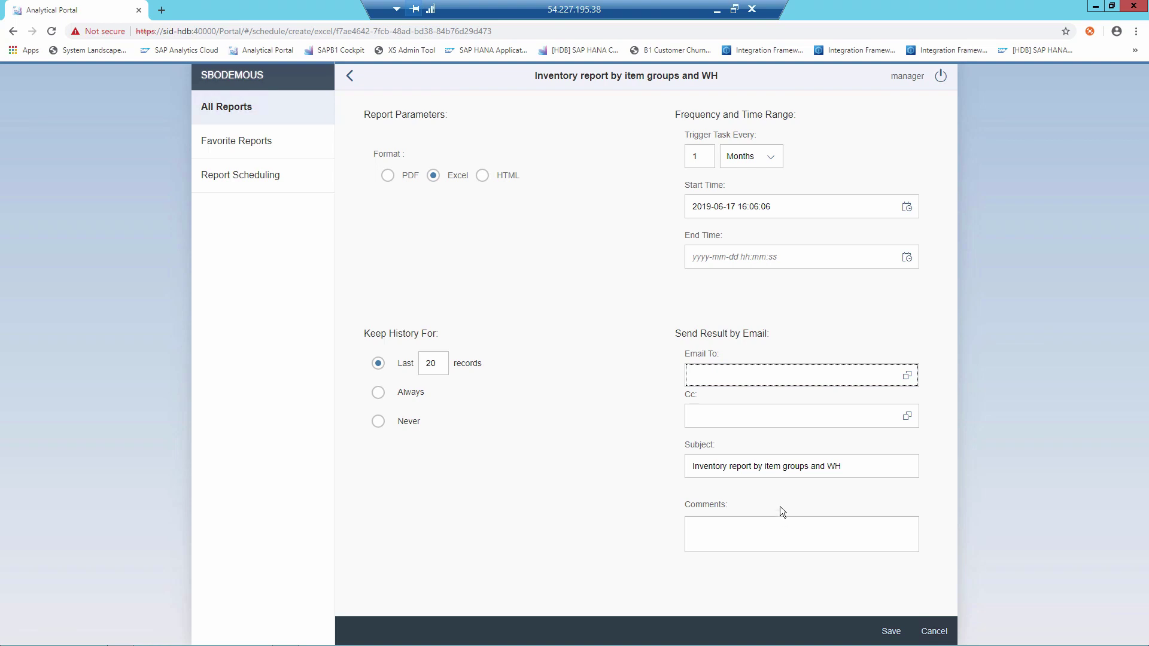
pyautogui.click(228, 146)
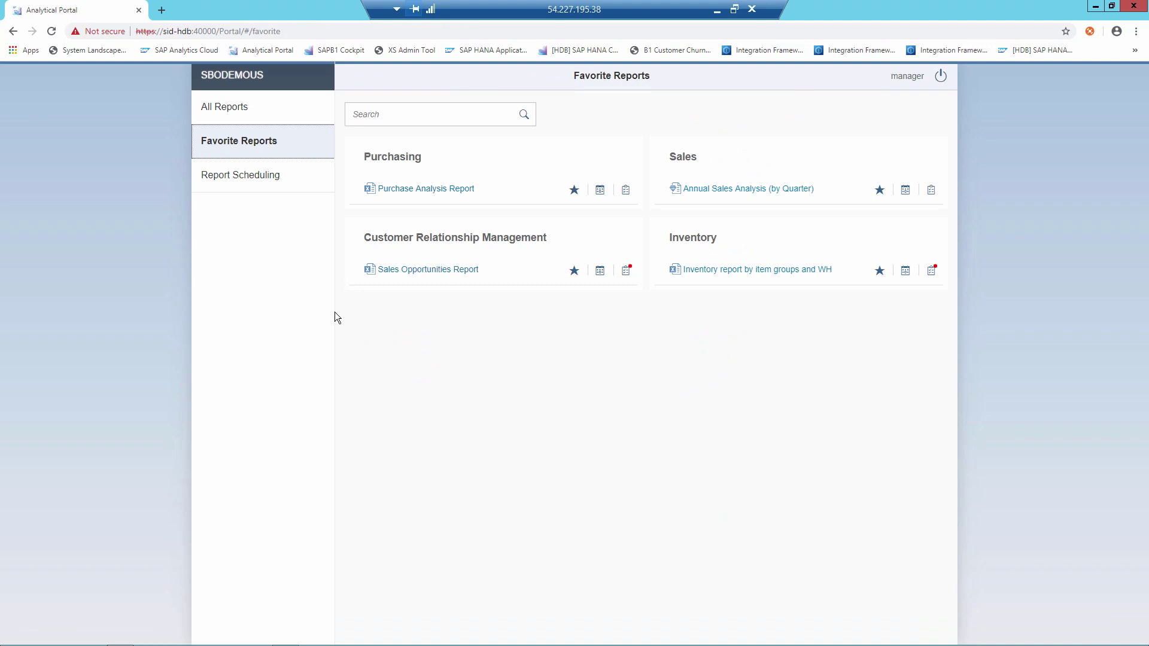
# Step: Run the Inventory report by item groups and WH from its history and scroll the result
pyautogui.click(931, 270)
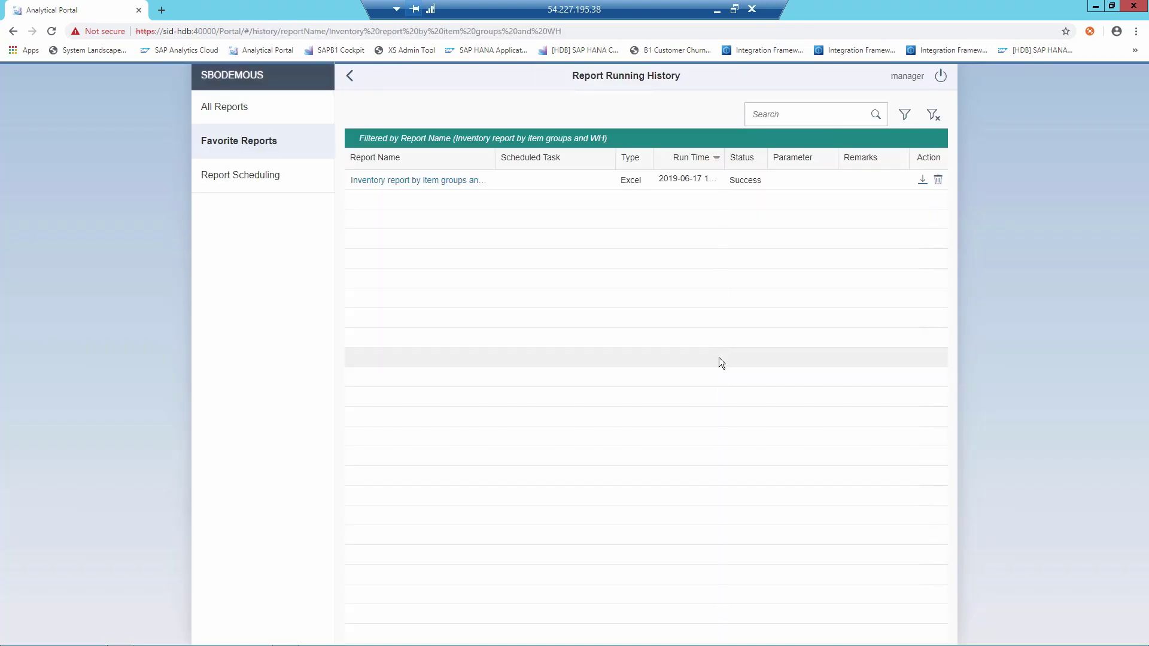
pyautogui.click(444, 181)
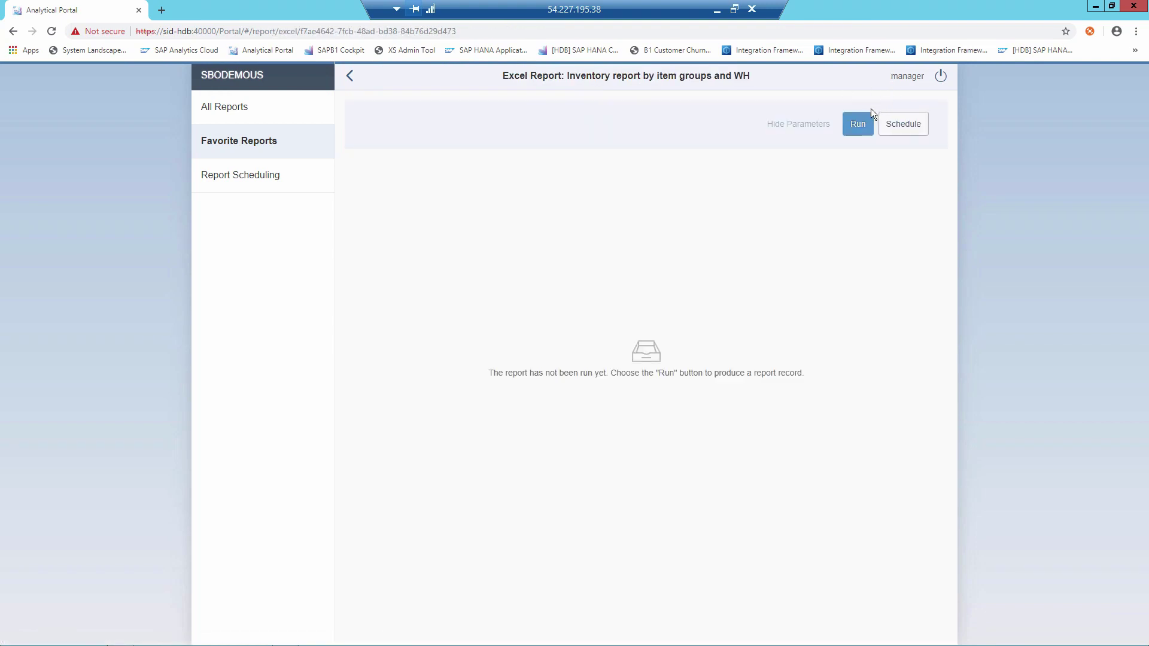
pyautogui.click(859, 124)
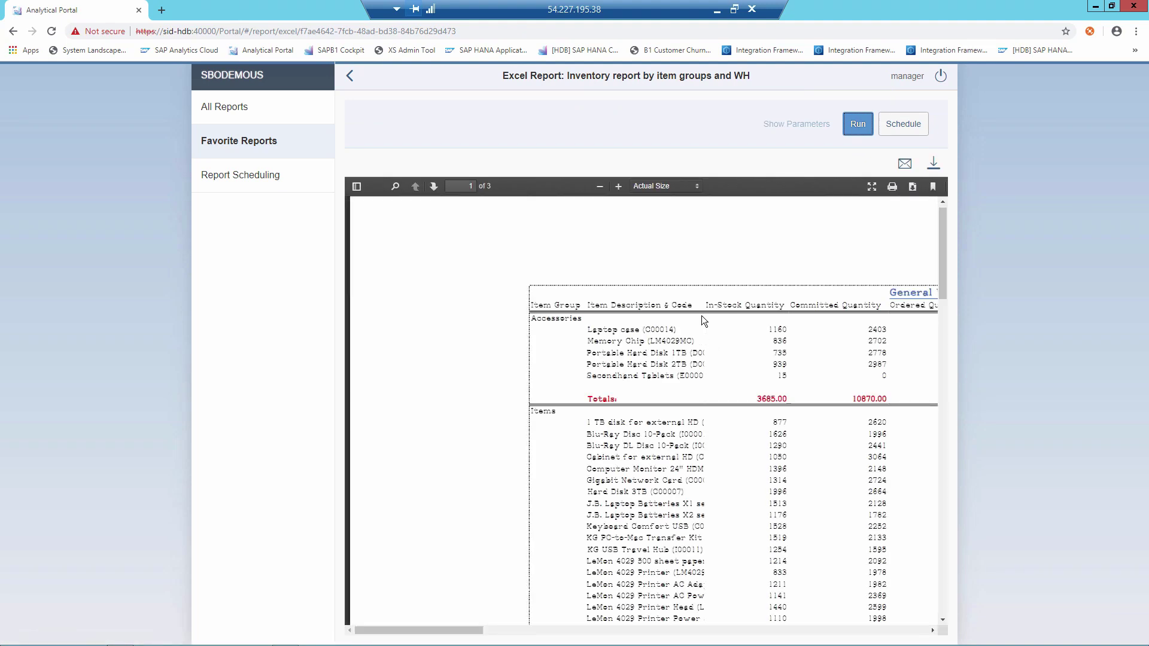
pyautogui.moveTo(471, 634); pyautogui.dragTo(564, 621)
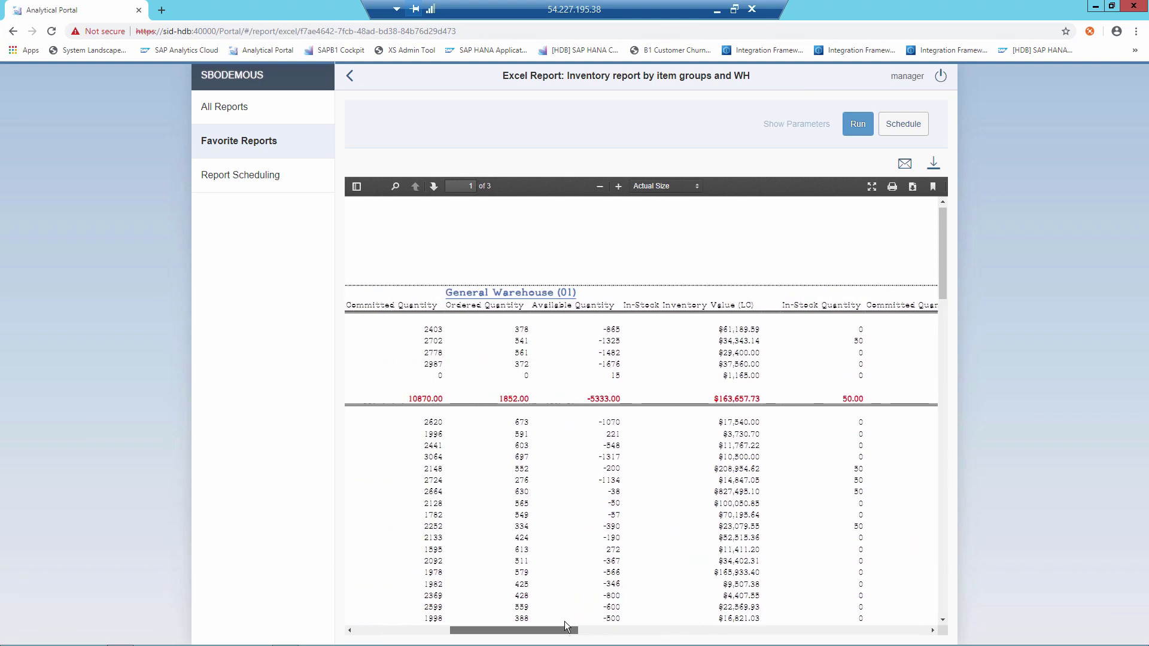
# Step: Check the Download and Email options for the result without using them, then go to All Reports
pyautogui.click(935, 167)
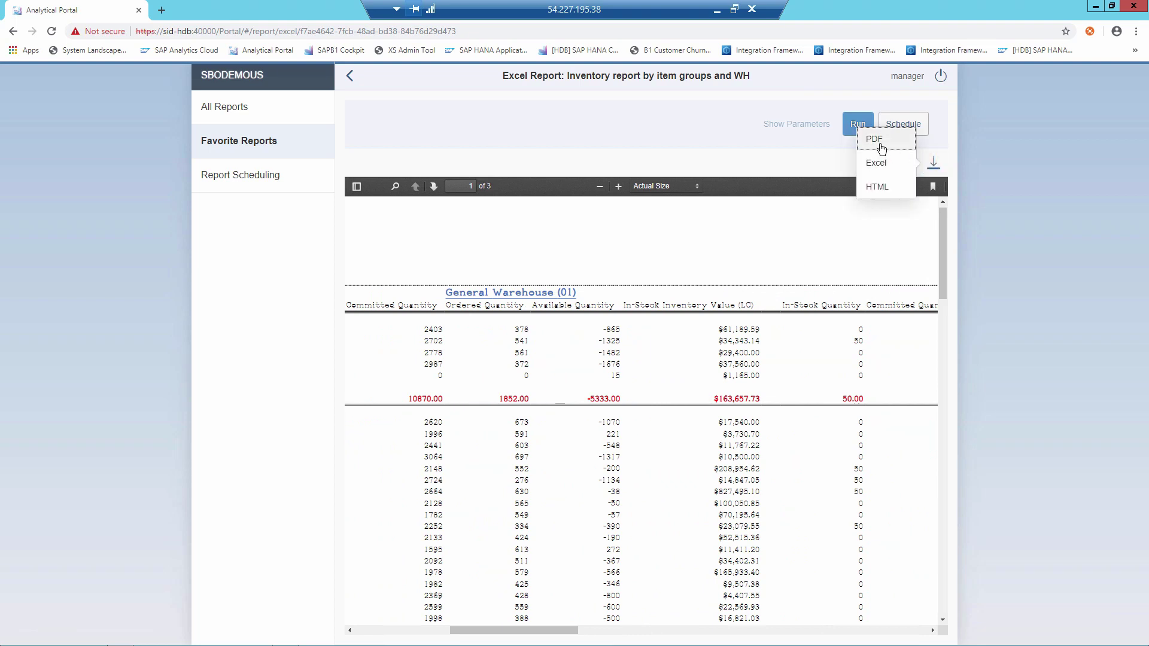
pyautogui.click(881, 171)
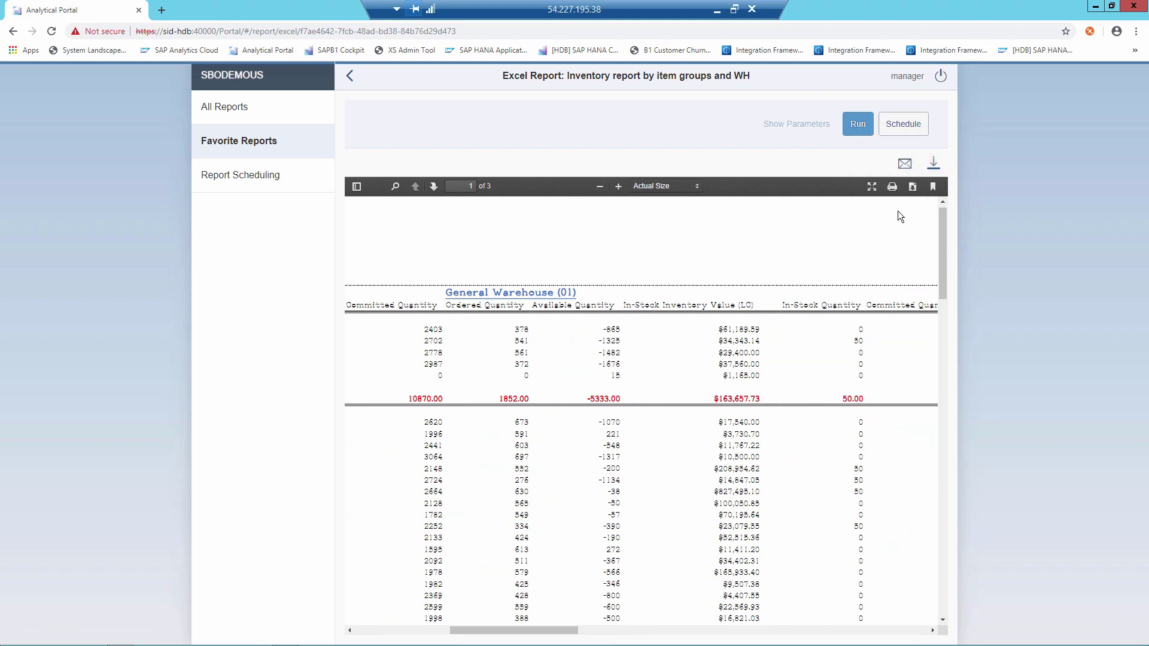
pyautogui.click(905, 165)
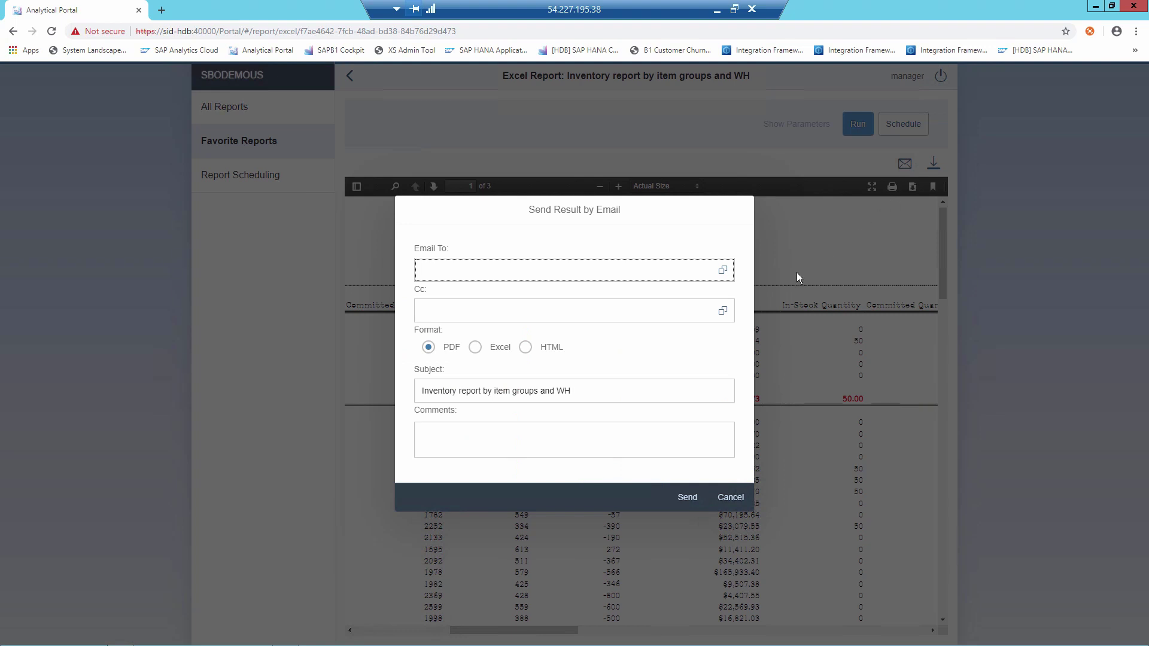
pyautogui.click(734, 498)
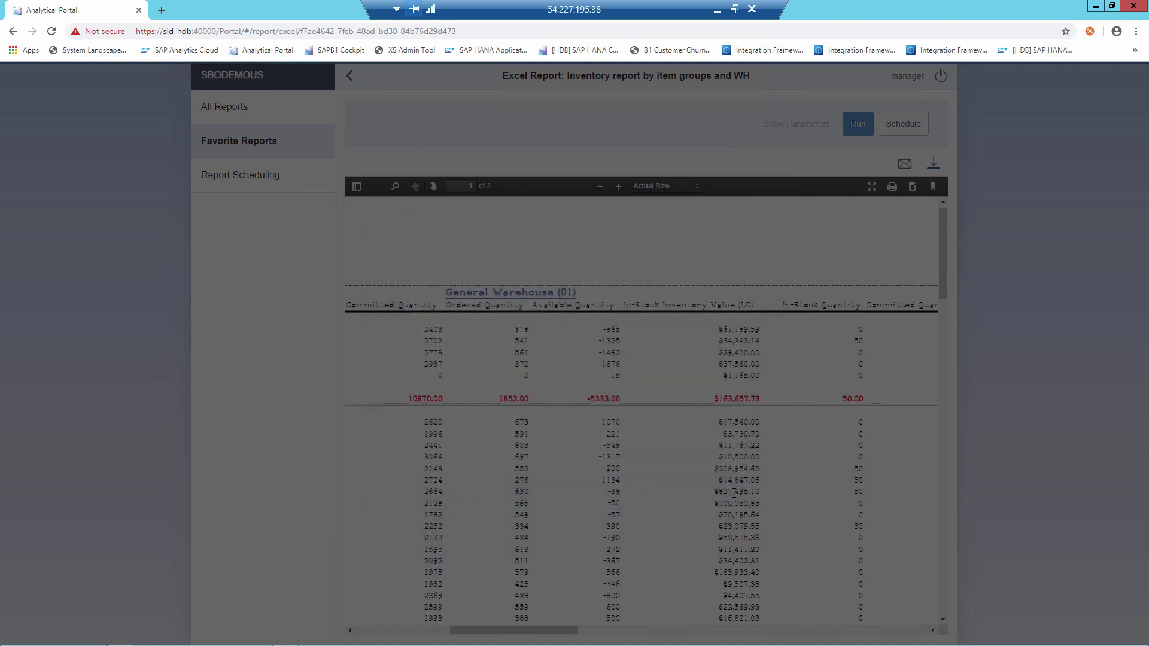
pyautogui.click(249, 110)
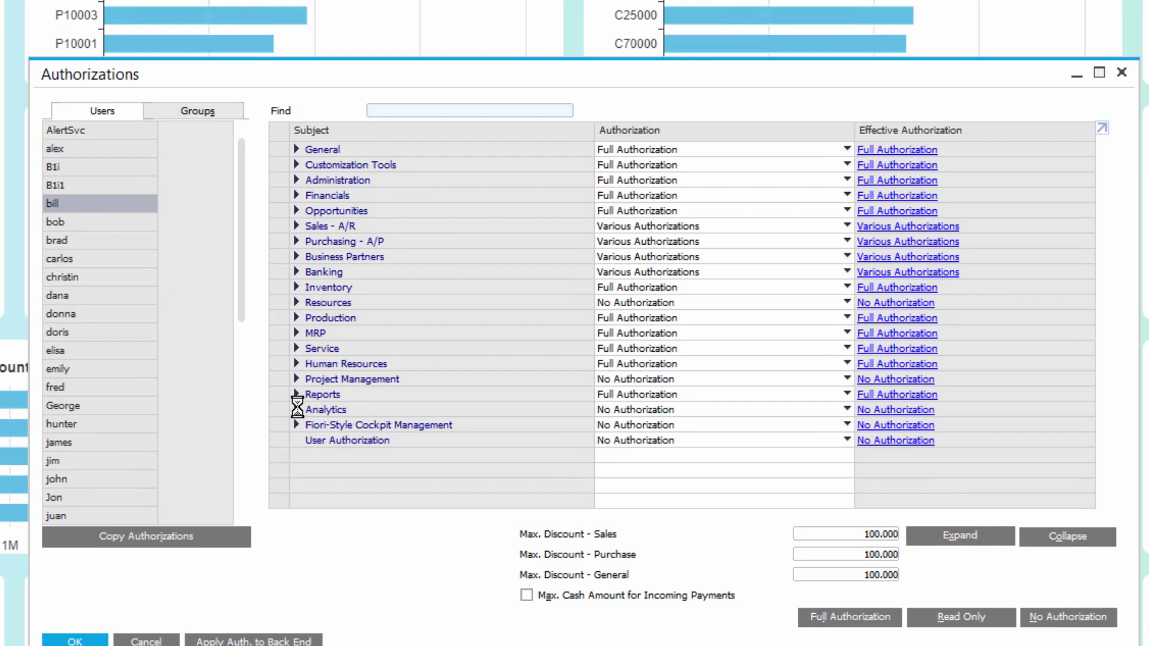
# Step: Expand Analytics > Excel Reports > Inventory and confirm the Inventory report by item groups and WH stays unchanged
pyautogui.click(296, 409)
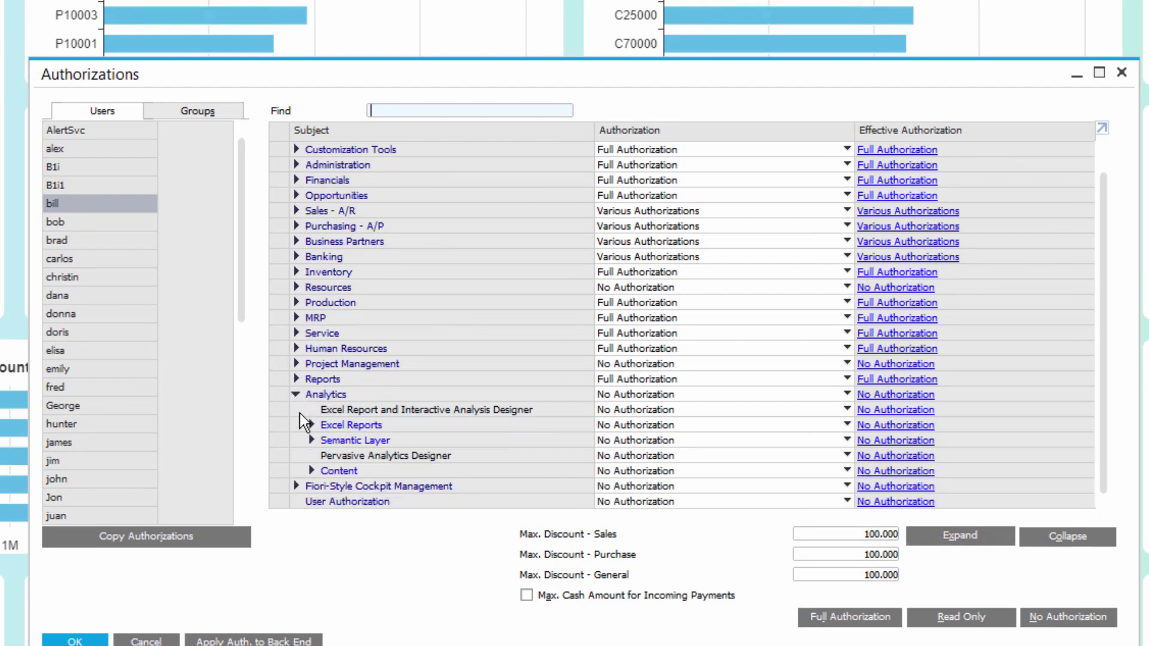
pyautogui.click(640, 410)
pyautogui.click(640, 409)
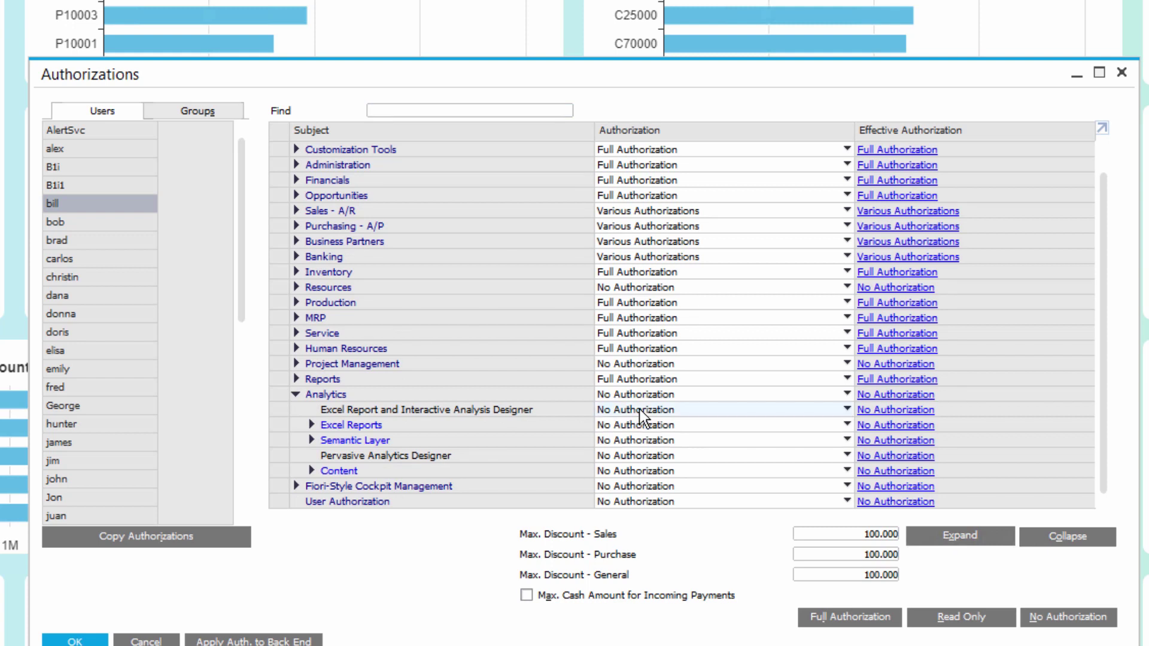
pyautogui.click(311, 423)
pyautogui.scroll(-2, 313, 423)
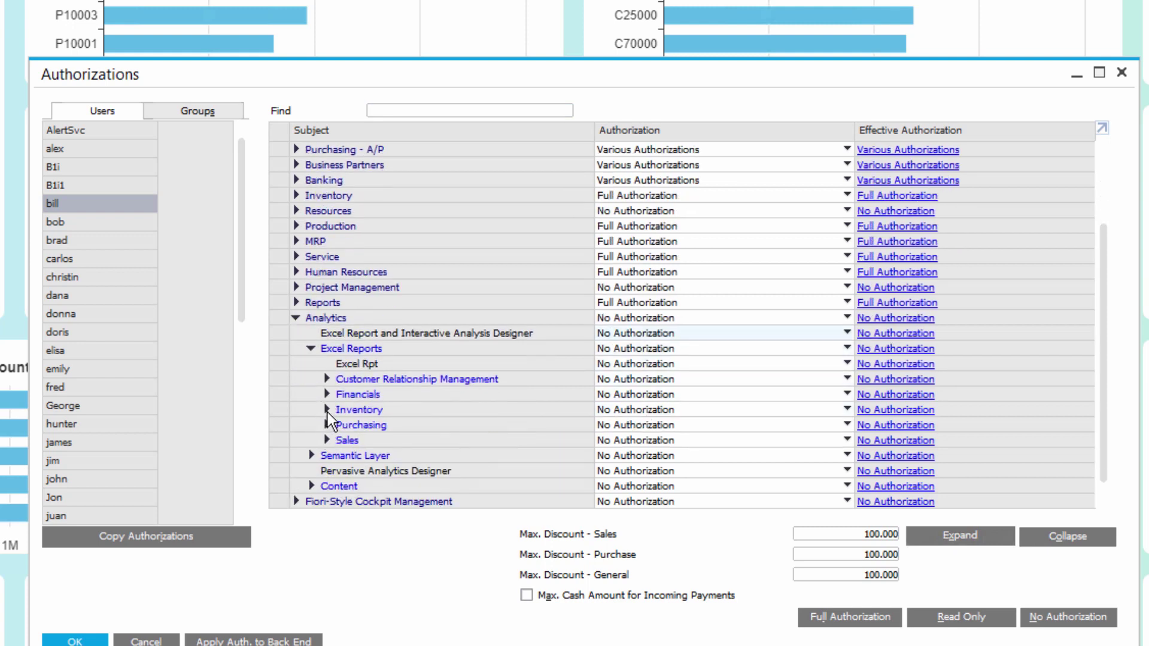
pyautogui.scroll(-1, 328, 412)
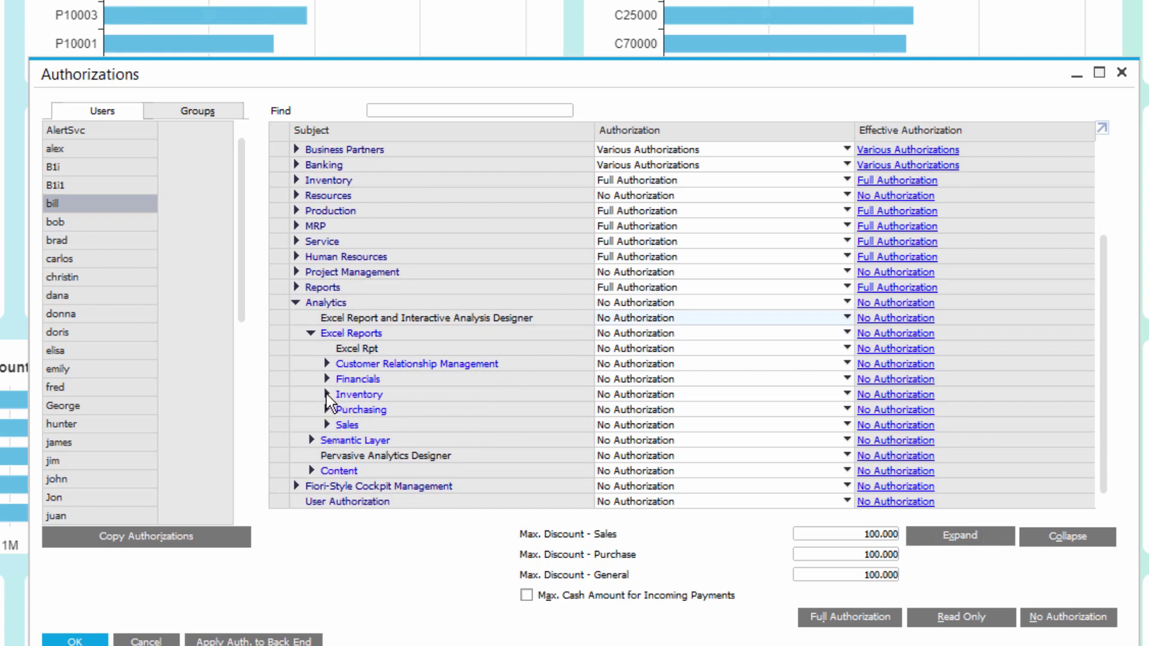
pyautogui.click(325, 393)
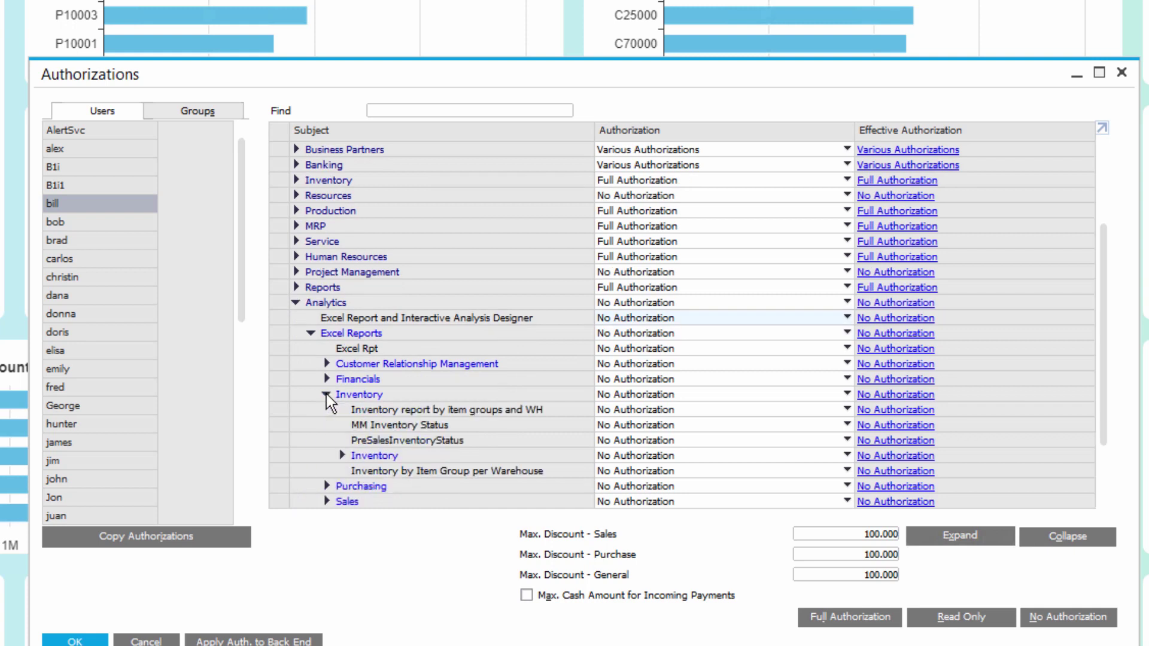
pyautogui.click(659, 411)
pyautogui.click(545, 405)
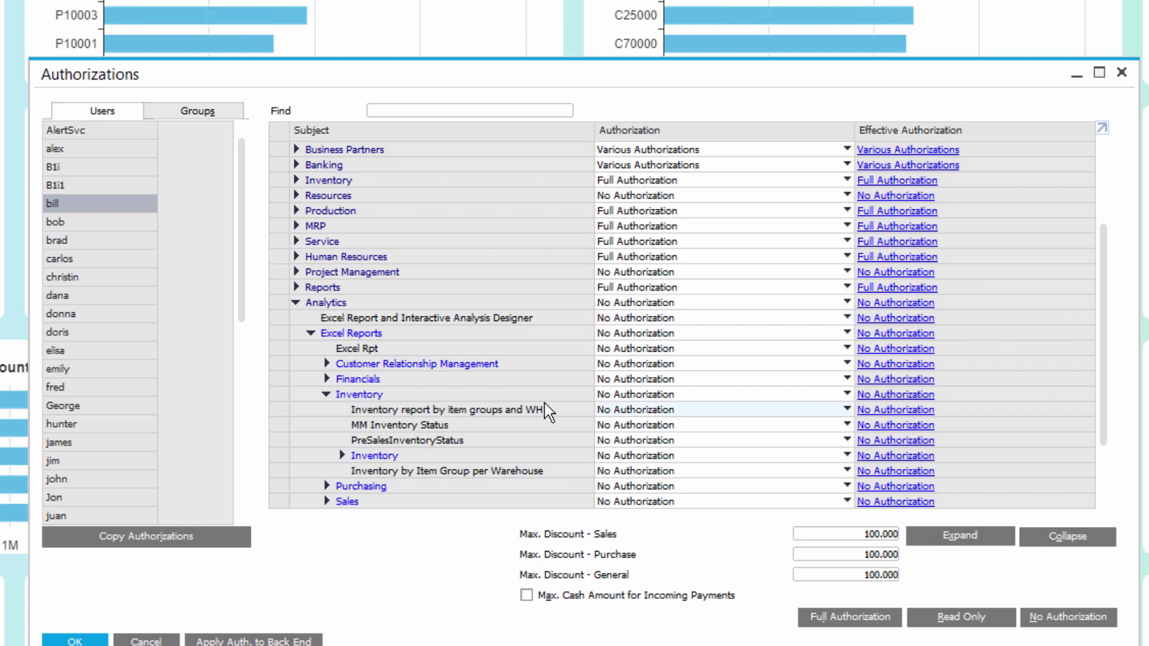
pyautogui.click(325, 393)
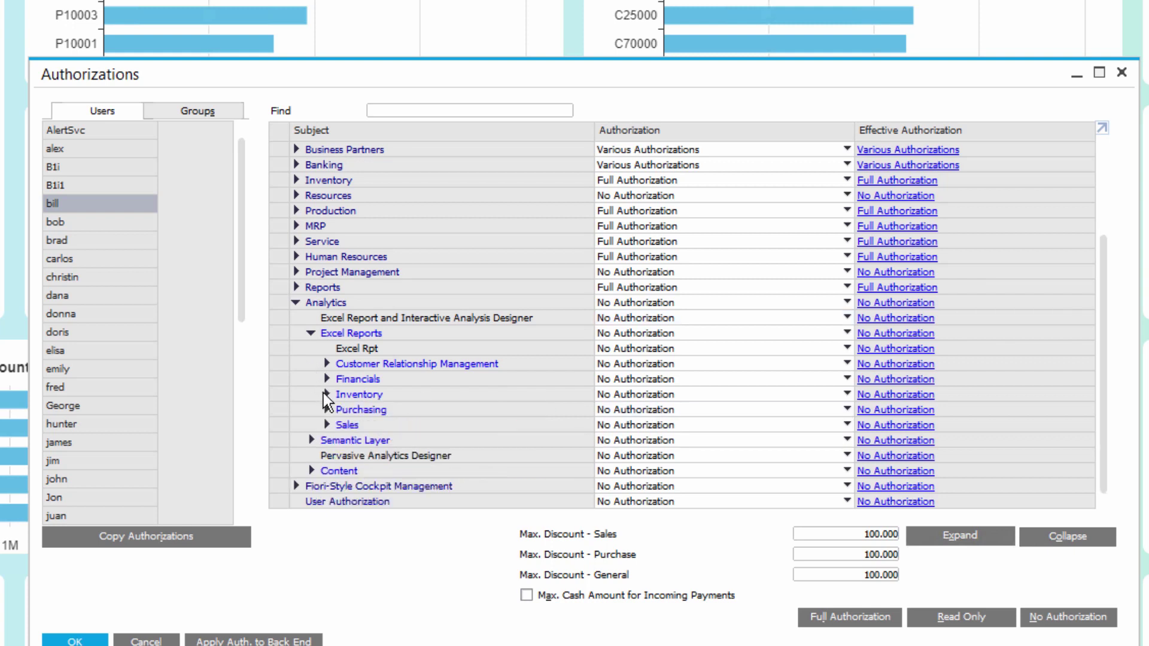
# Step: Expand Semantic Layer > Inventory and leave Inventory Status at No Authorization
pyautogui.click(311, 439)
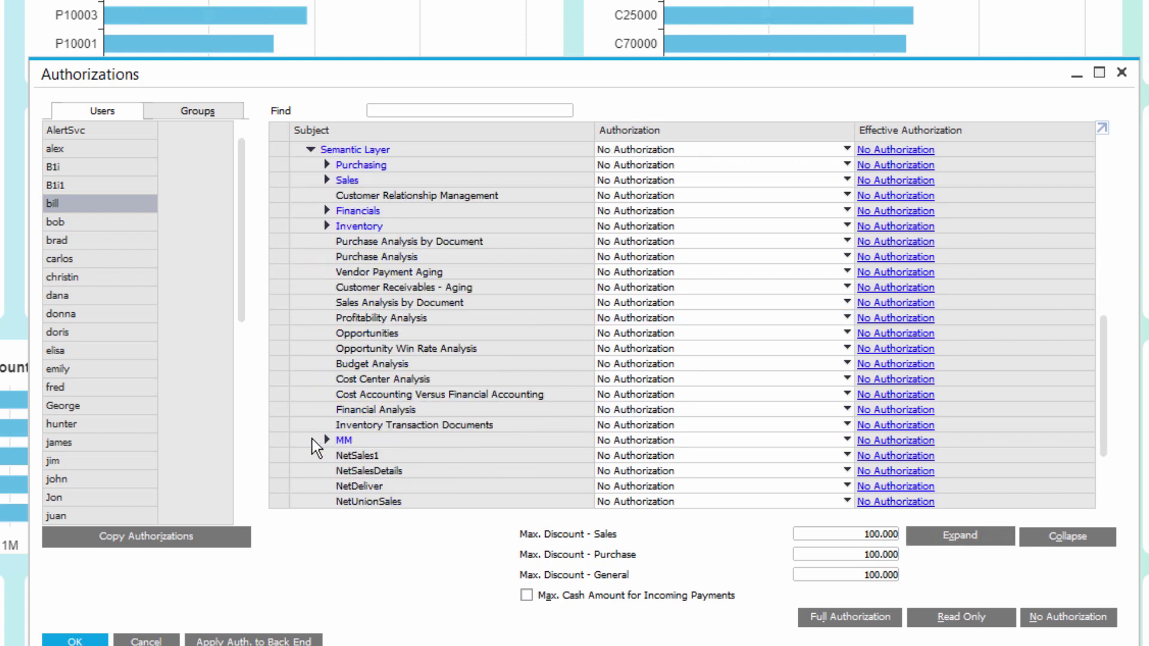
pyautogui.scroll(-1, 311, 436)
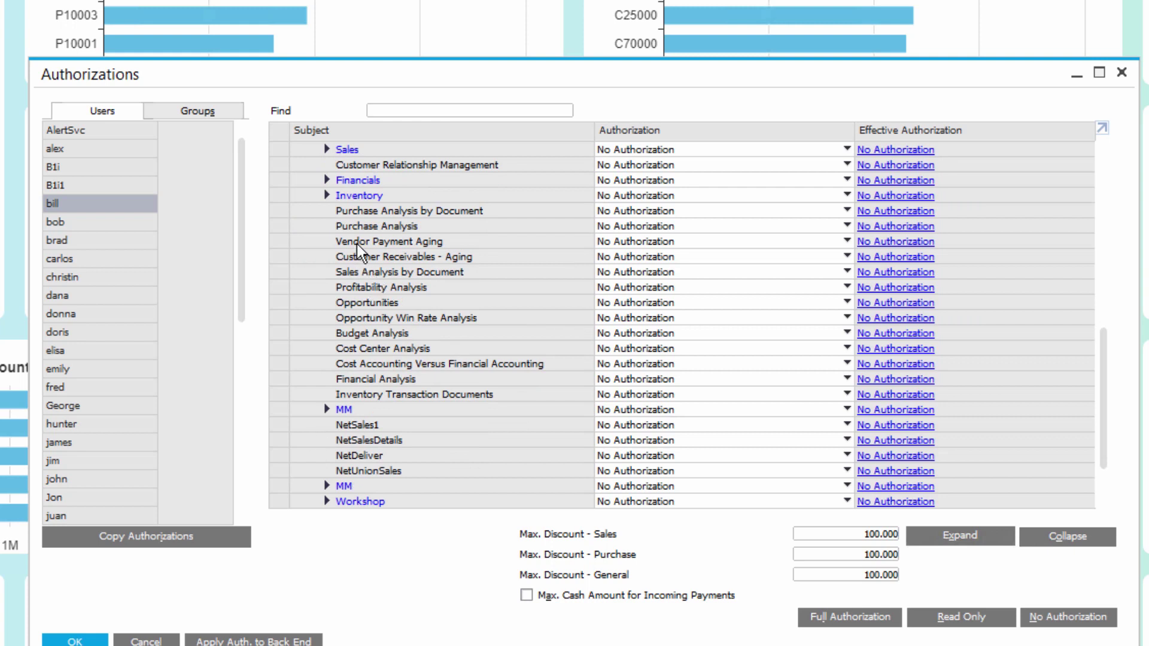
pyautogui.click(326, 195)
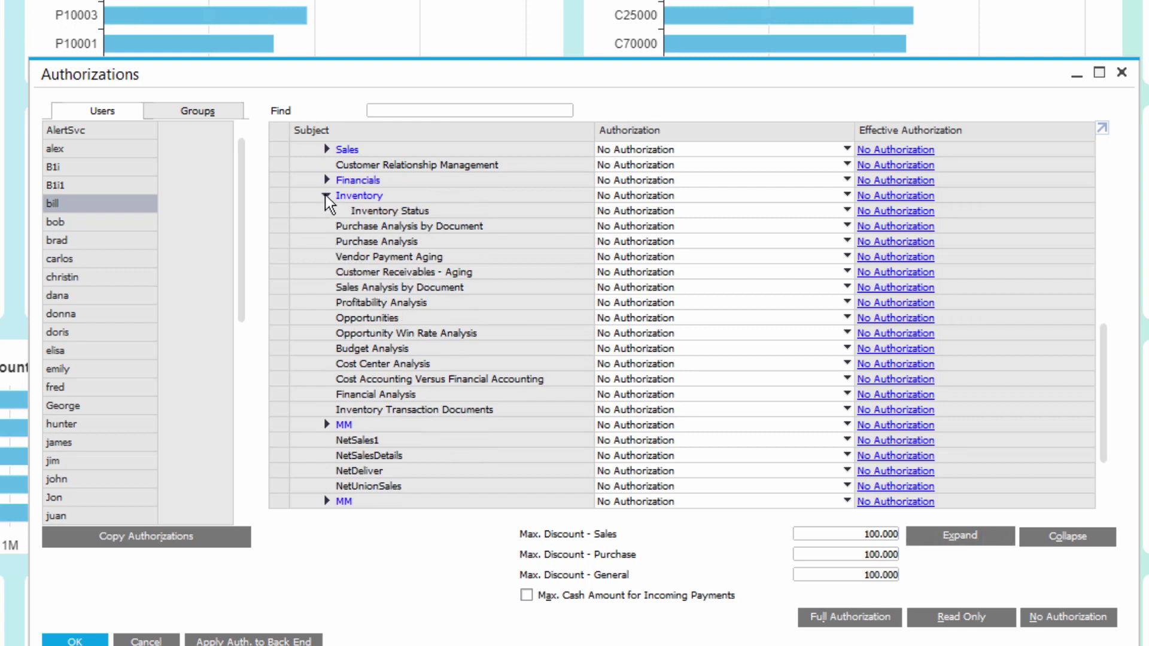
pyautogui.click(622, 210)
pyautogui.click(623, 210)
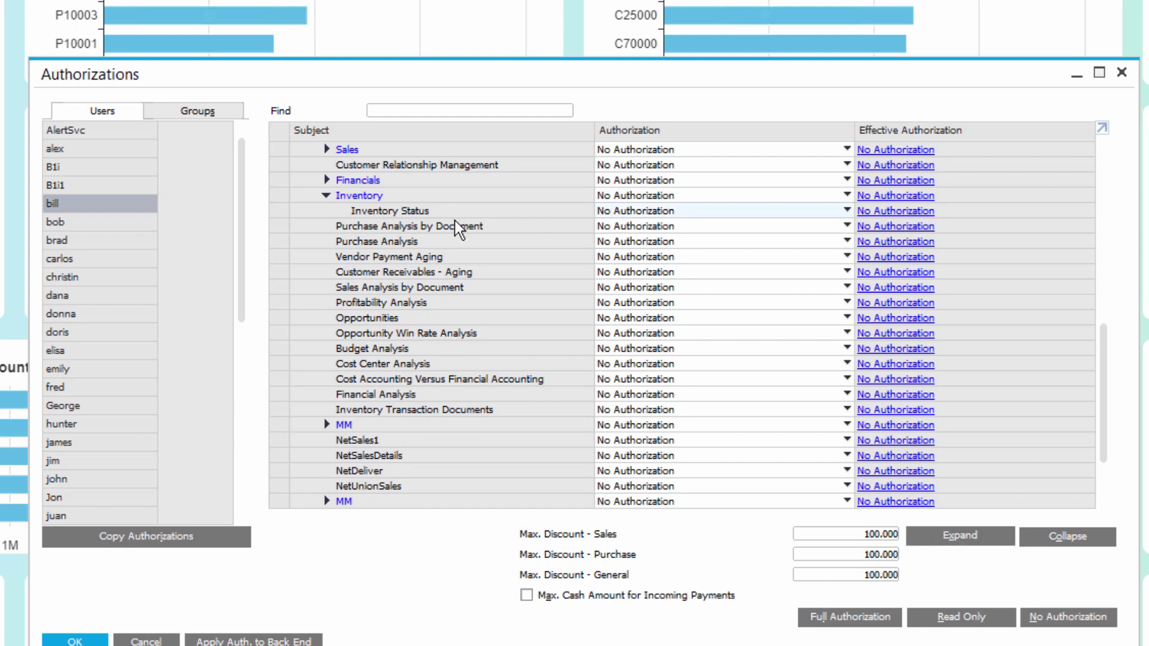